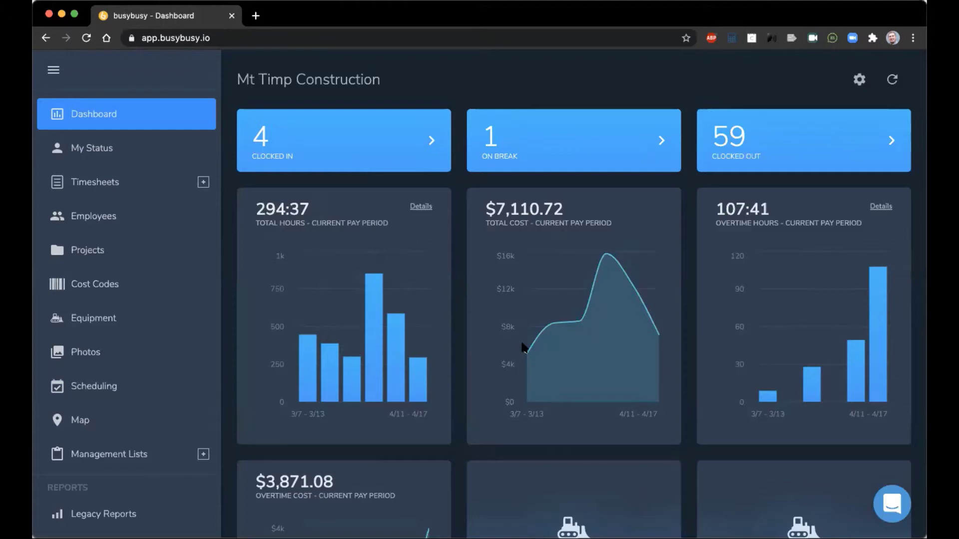
- Enable the Daily Signature Alerts card in the dashboard settings and save its time range as Past 14 days
{"action": "mouse_move", "coordinate": [610, 258]}
{"action": "left_click", "coordinate": [860, 80]}
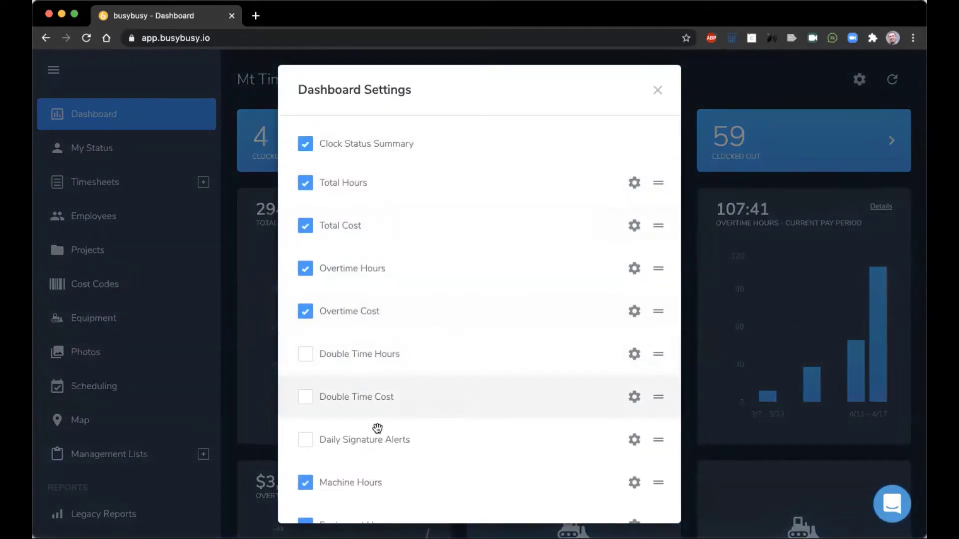
{"action": "left_click", "coordinate": [304, 442]}
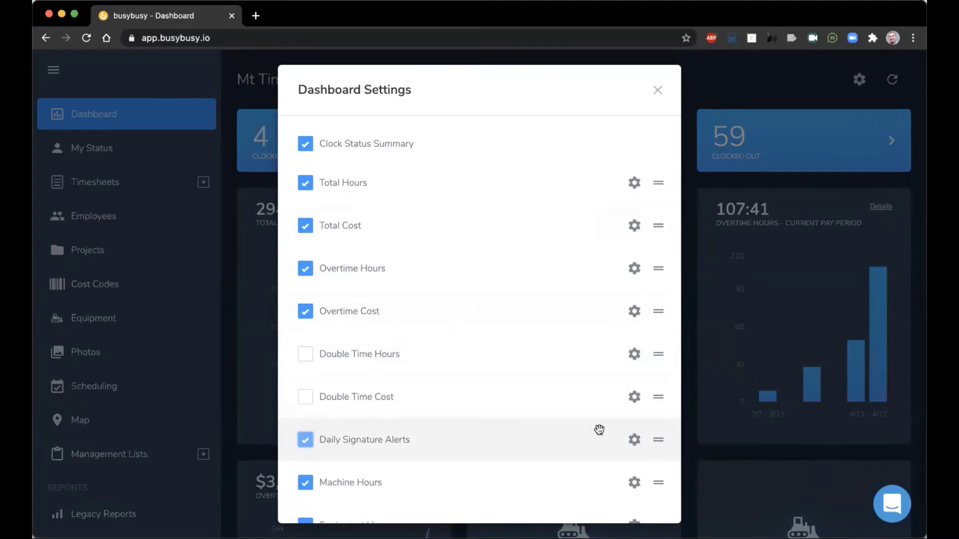
{"action": "left_click", "coordinate": [635, 440]}
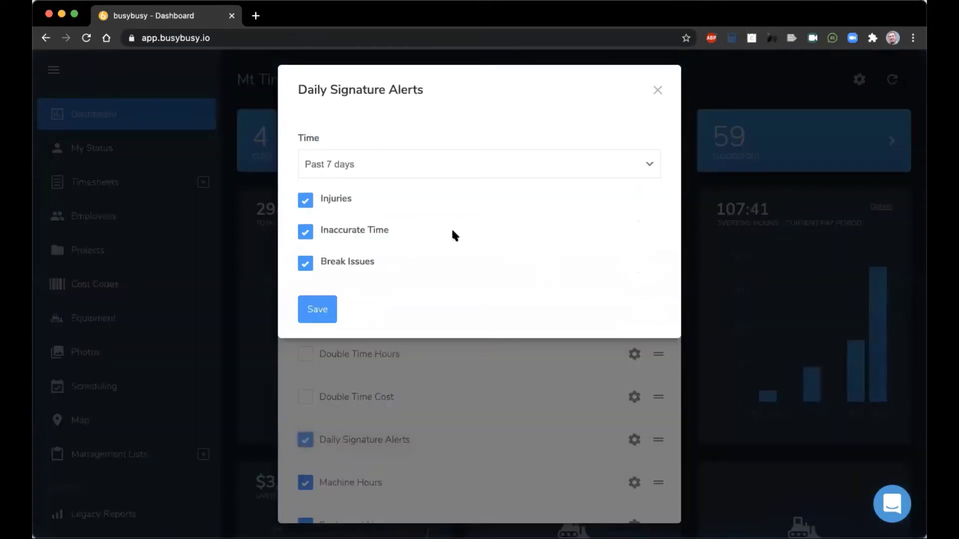
{"action": "left_click", "coordinate": [349, 169]}
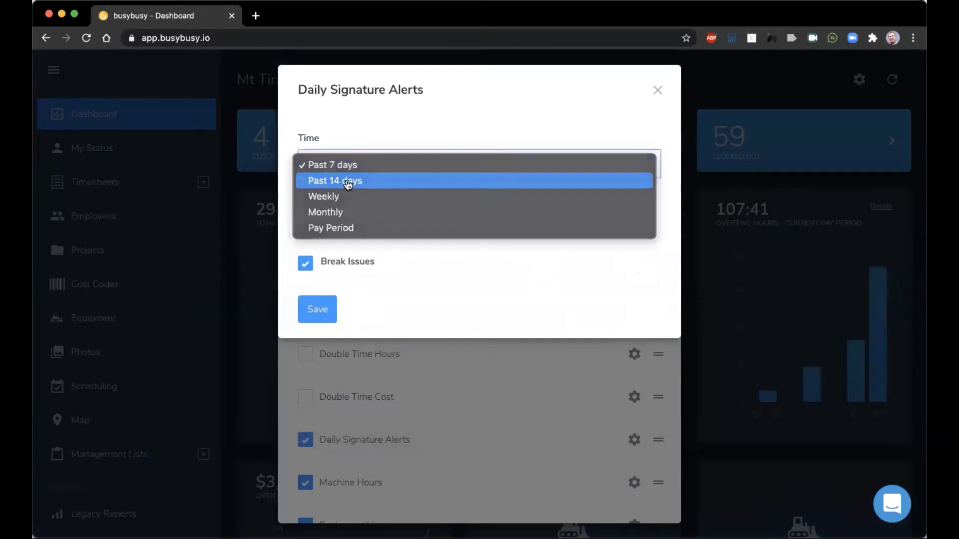
{"action": "left_click", "coordinate": [347, 181]}
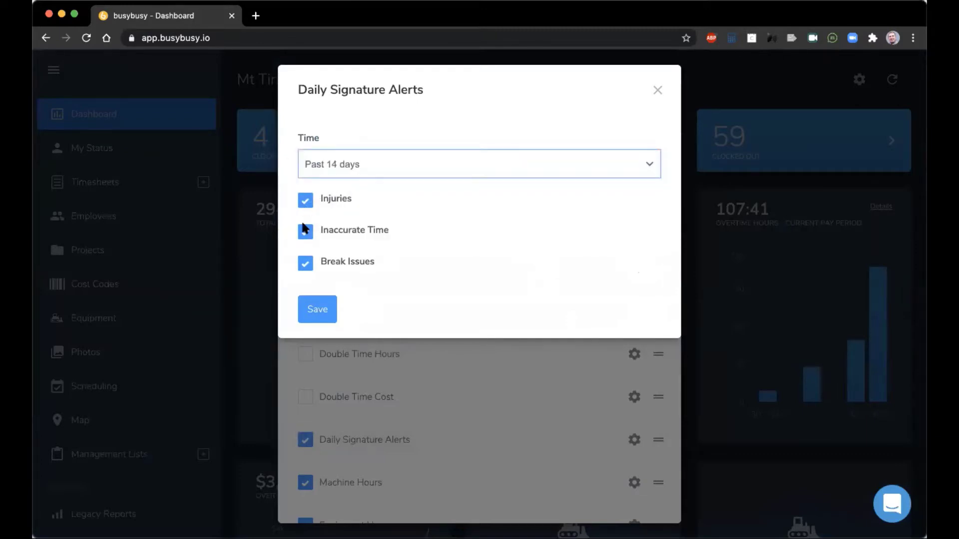
{"action": "left_click", "coordinate": [320, 311]}
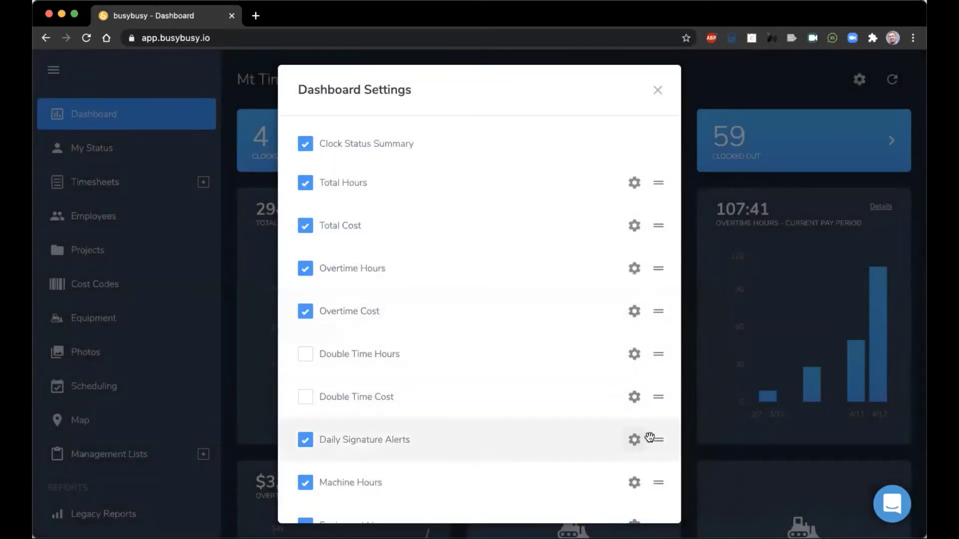
- Move Daily Signature Alerts directly below Total Cost in the dashboard card order and apply the settings
{"action": "mouse_move", "coordinate": [657, 439]}
{"action": "left_mouse_down"}
{"action": "mouse_move", "coordinate": [648, 324]}
{"action": "mouse_move", "coordinate": [657, 248]}
{"action": "left_mouse_up"}
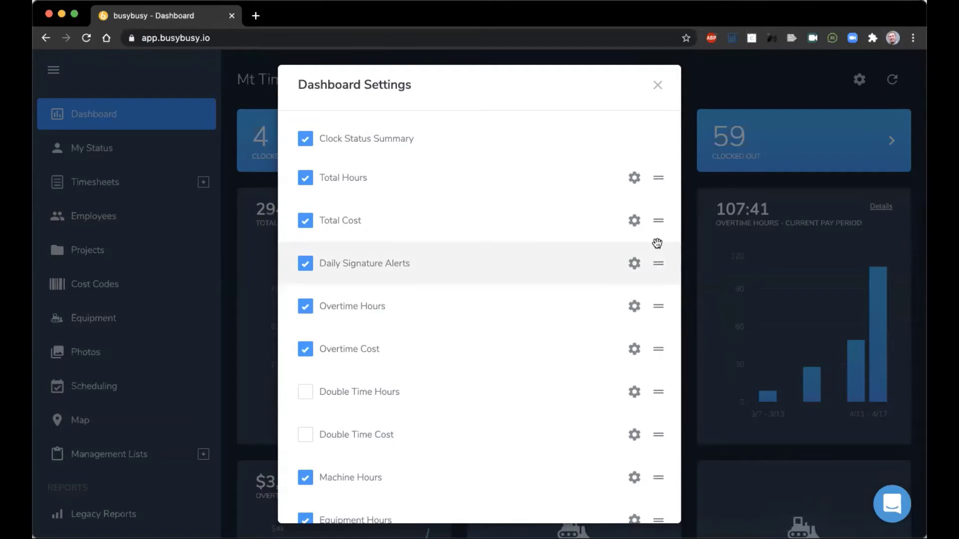
{"action": "scroll", "coordinate": [559, 316], "scroll_direction": "down", "scroll_amount": 7}
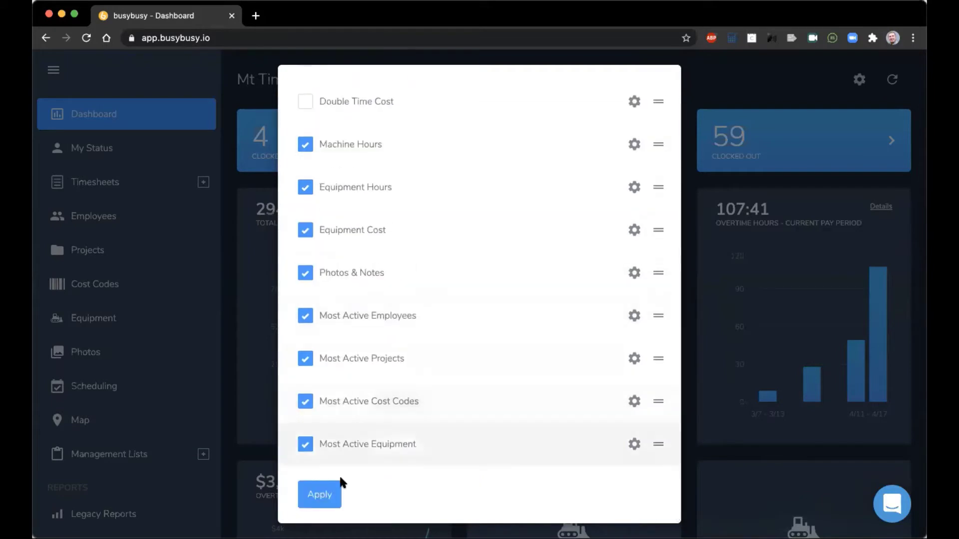
{"action": "left_click", "coordinate": [320, 495]}
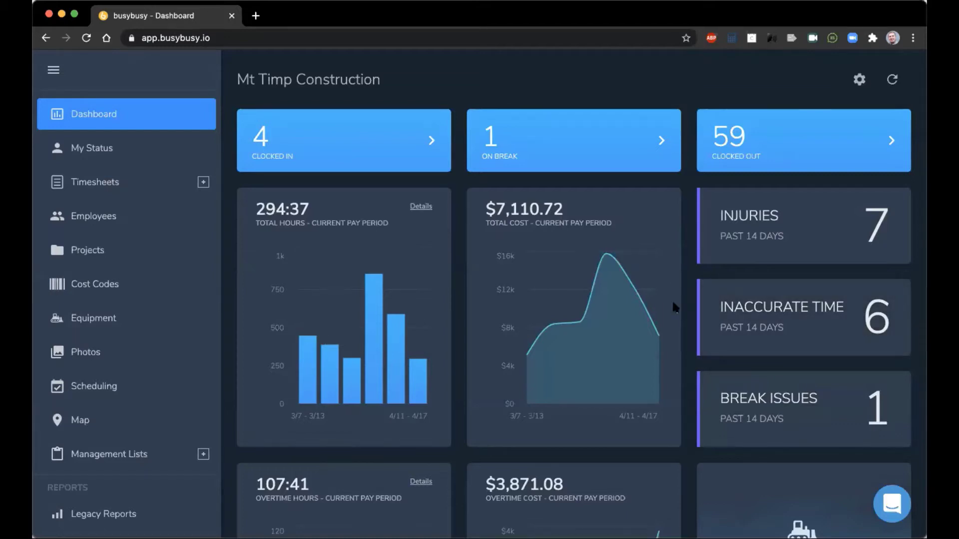
- Examine the dashboard's cost and overtime charts, signature alerts, equipment cards and most active lists
{"action": "mouse_move", "coordinate": [607, 360]}
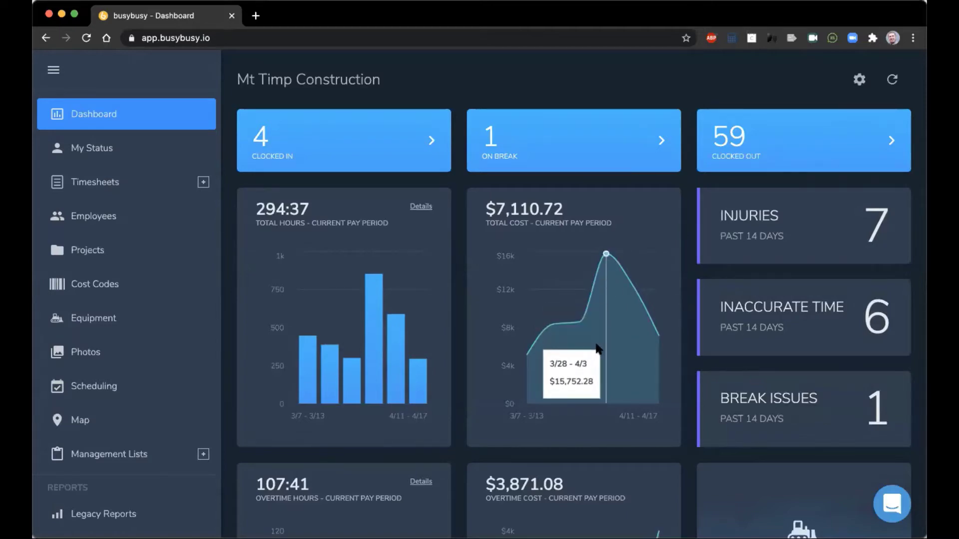
{"action": "scroll", "coordinate": [597, 346], "scroll_direction": "down", "scroll_amount": 1}
{"action": "scroll", "coordinate": [598, 348], "scroll_direction": "down", "scroll_amount": 13}
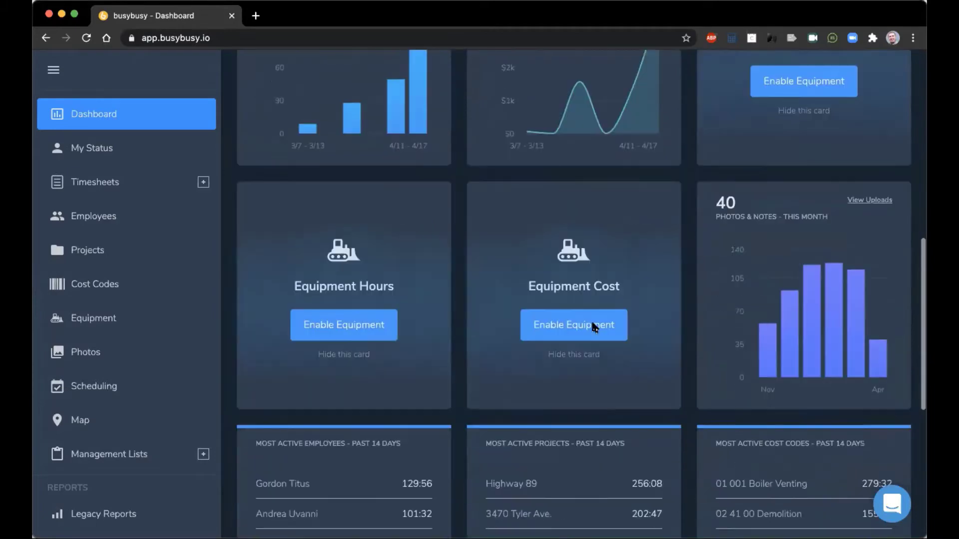
{"action": "scroll", "coordinate": [543, 405], "scroll_direction": "down", "scroll_amount": 4}
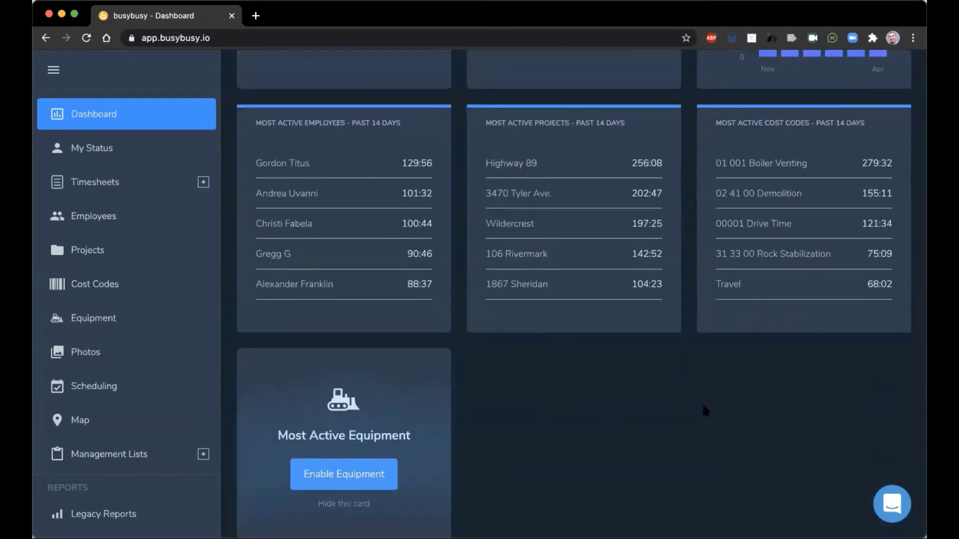
{"action": "scroll", "coordinate": [610, 378], "scroll_direction": "up", "scroll_amount": 7}
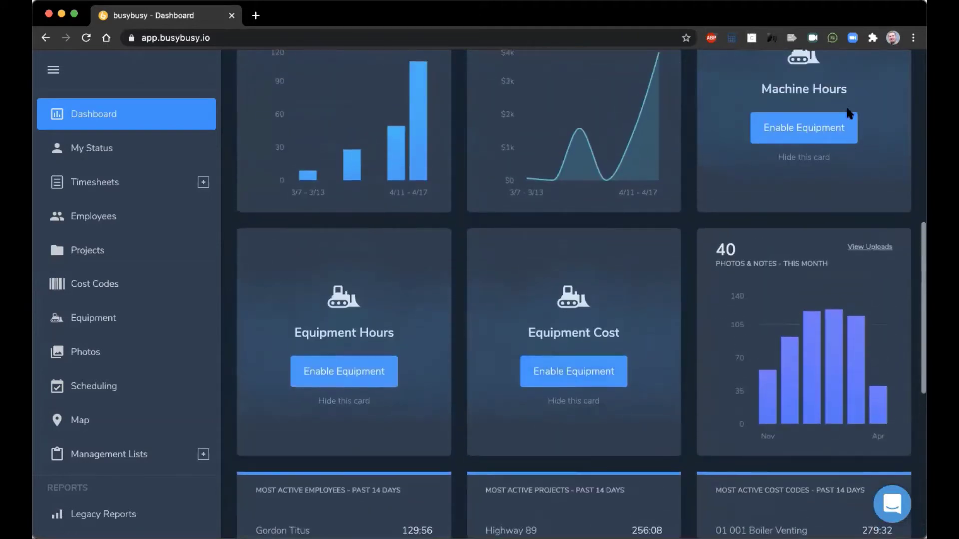
{"action": "scroll", "coordinate": [731, 215], "scroll_direction": "up", "scroll_amount": 1}
{"action": "scroll", "coordinate": [730, 214], "scroll_direction": "up", "scroll_amount": 1}
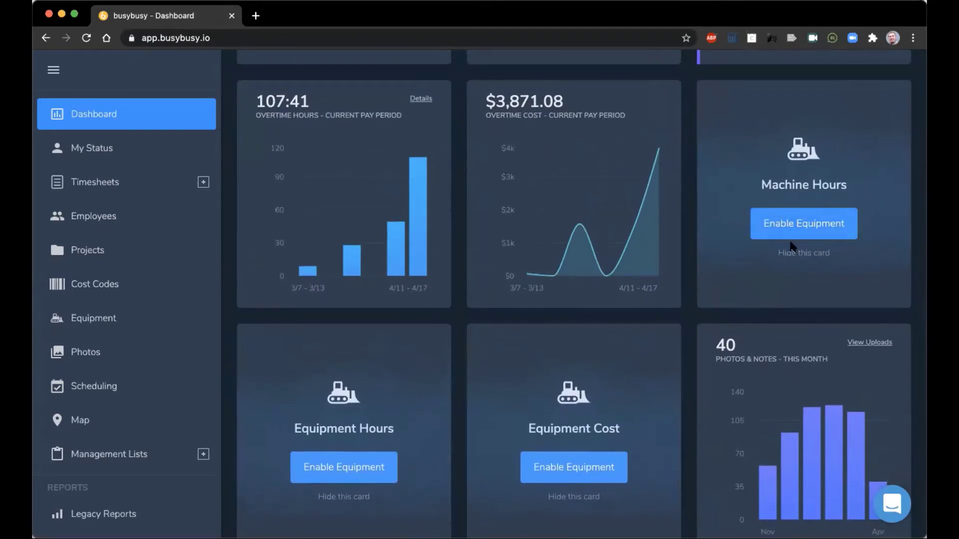
{"action": "scroll", "coordinate": [792, 240], "scroll_direction": "up", "scroll_amount": 2}
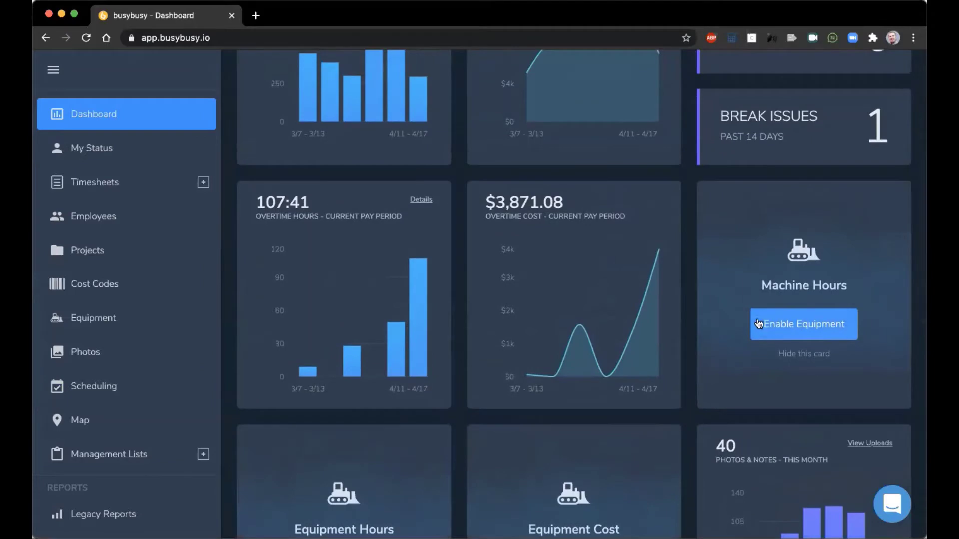
{"action": "scroll", "coordinate": [672, 304], "scroll_direction": "down", "scroll_amount": 1}
{"action": "scroll", "coordinate": [673, 306], "scroll_direction": "down", "scroll_amount": 1}
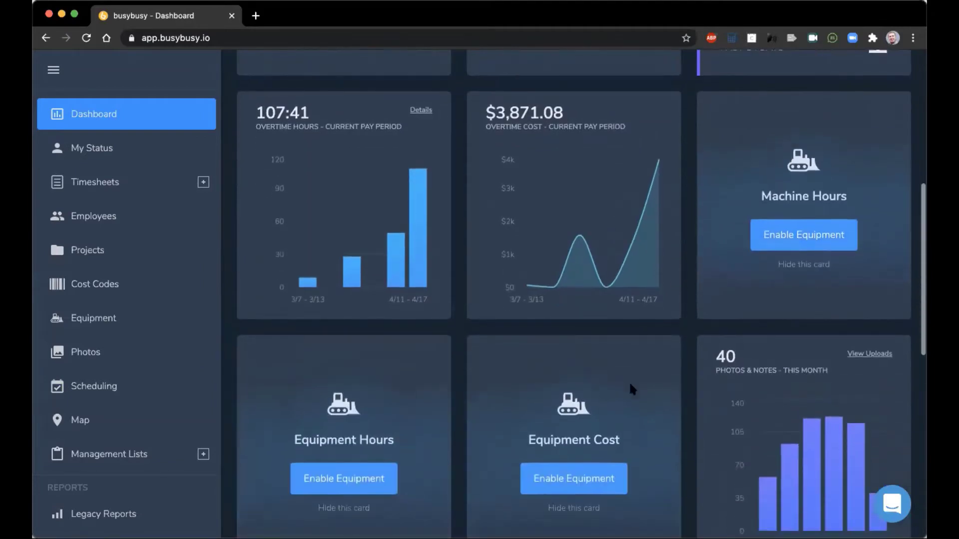
{"action": "scroll", "coordinate": [630, 384], "scroll_direction": "up", "scroll_amount": 3}
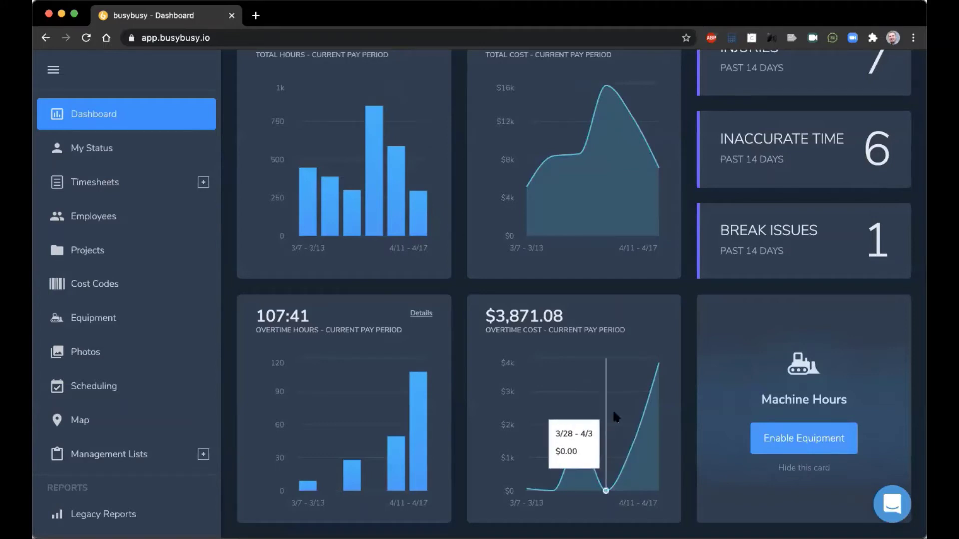
{"action": "scroll", "coordinate": [609, 322], "scroll_direction": "up", "scroll_amount": 3}
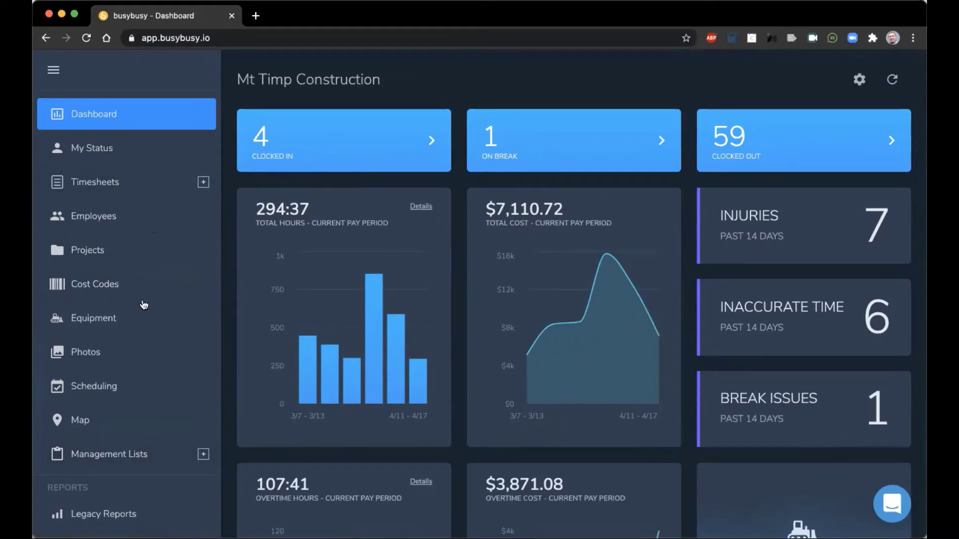
- Look over the available navigation sections and open the Employees page
{"action": "scroll", "coordinate": [141, 334], "scroll_direction": "down", "scroll_amount": 3}
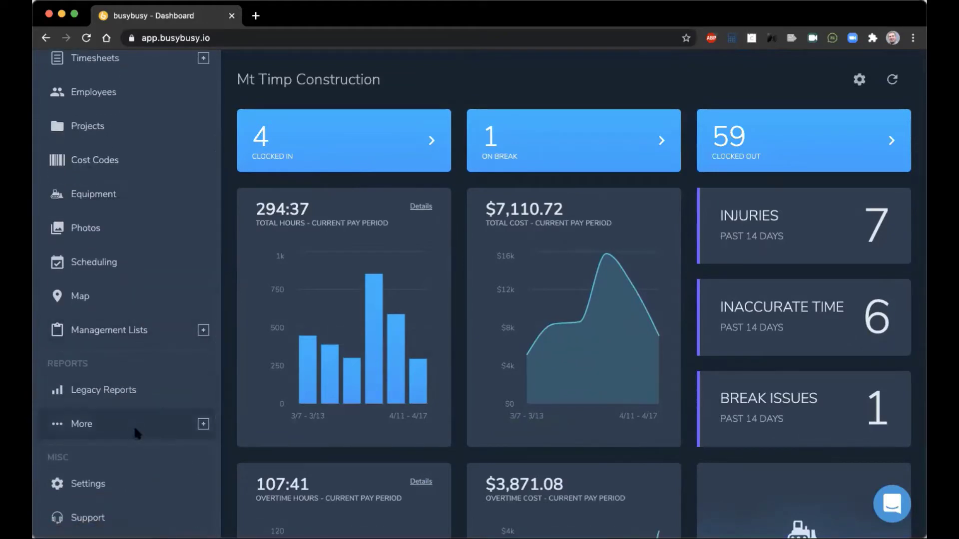
{"action": "scroll", "coordinate": [144, 399], "scroll_direction": "up", "scroll_amount": 2}
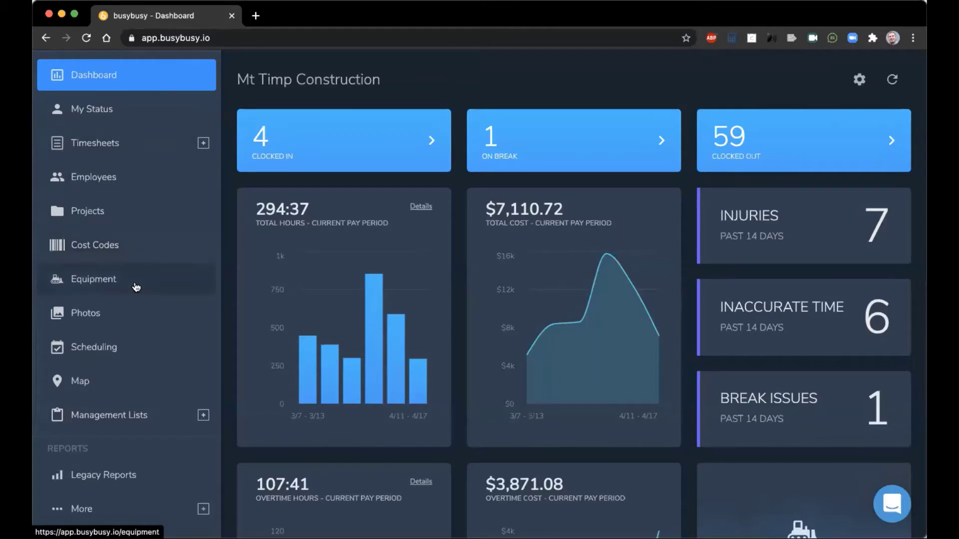
{"action": "scroll", "coordinate": [136, 287], "scroll_direction": "down", "scroll_amount": 2}
{"action": "scroll", "coordinate": [137, 286], "scroll_direction": "up", "scroll_amount": 3}
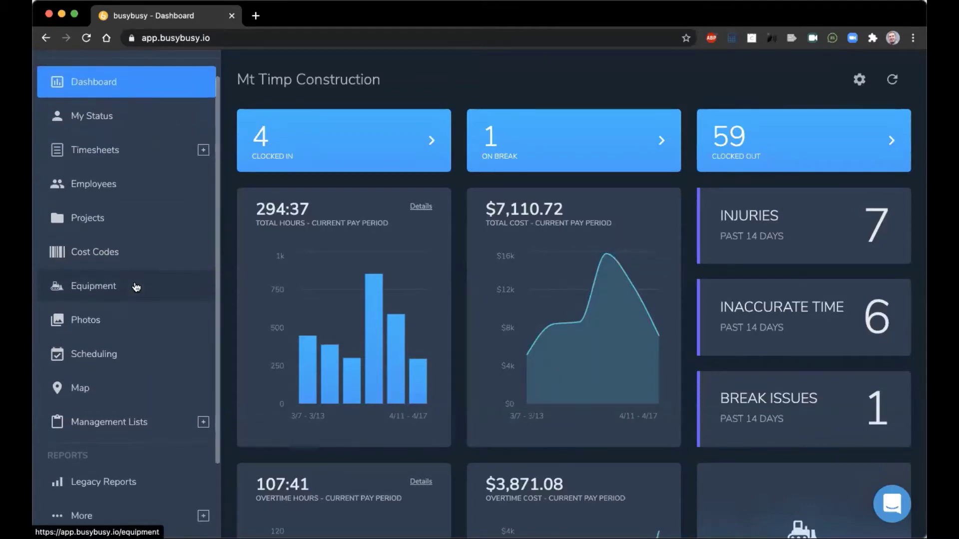
{"action": "scroll", "coordinate": [135, 330], "scroll_direction": "down", "scroll_amount": 3}
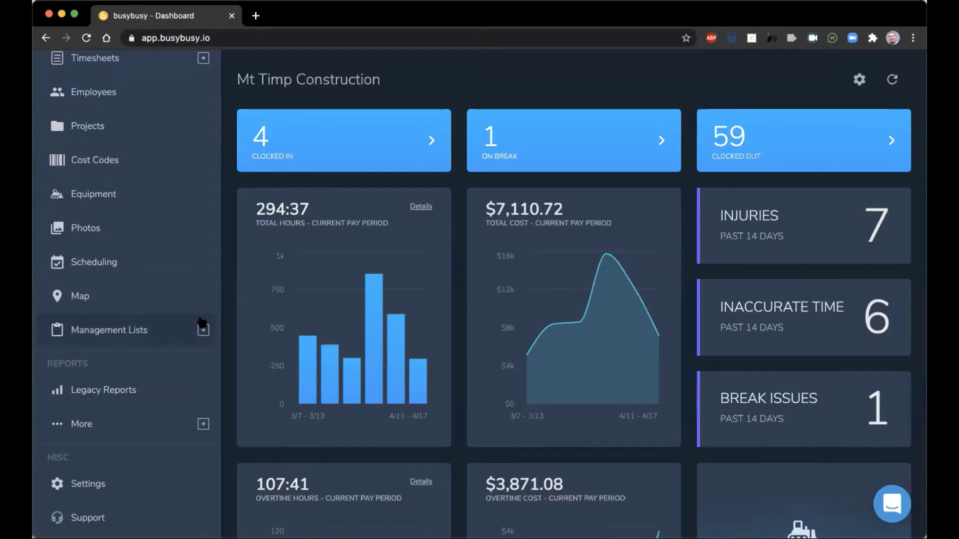
{"action": "scroll", "coordinate": [201, 327], "scroll_direction": "up", "scroll_amount": 2}
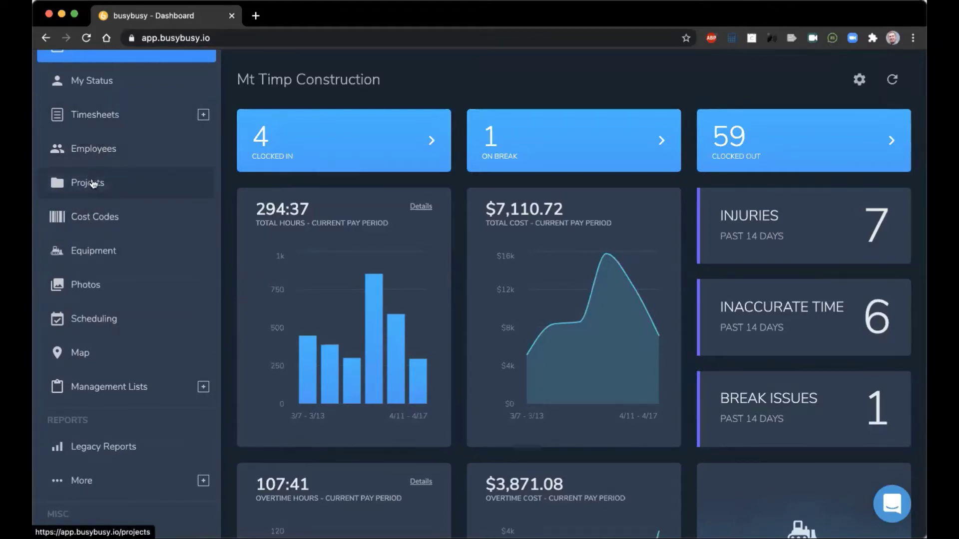
{"action": "left_click", "coordinate": [99, 153]}
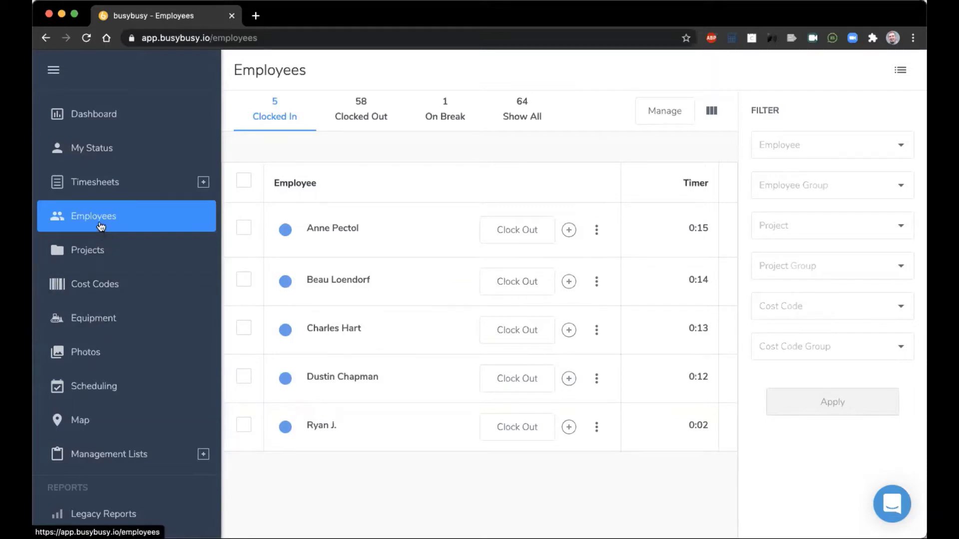
- Expand Management Lists to review its Employees, Projects and Cost Codes entries, and collapse it again
{"action": "left_click", "coordinate": [202, 453]}
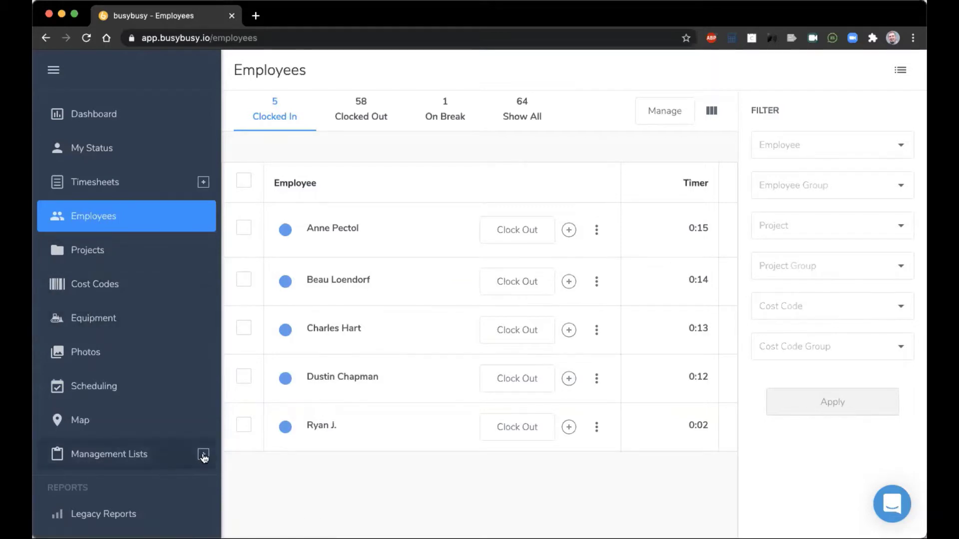
{"action": "scroll", "coordinate": [202, 447], "scroll_direction": "down", "scroll_amount": 2}
{"action": "scroll", "coordinate": [205, 445], "scroll_direction": "down", "scroll_amount": 2}
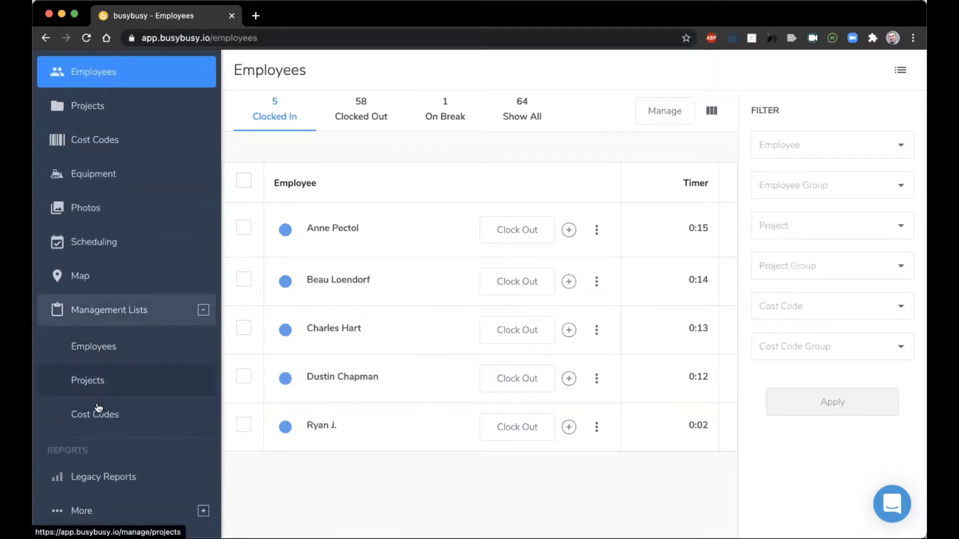
{"action": "scroll", "coordinate": [103, 374], "scroll_direction": "up", "scroll_amount": 2}
{"action": "scroll", "coordinate": [103, 375], "scroll_direction": "up", "scroll_amount": 1}
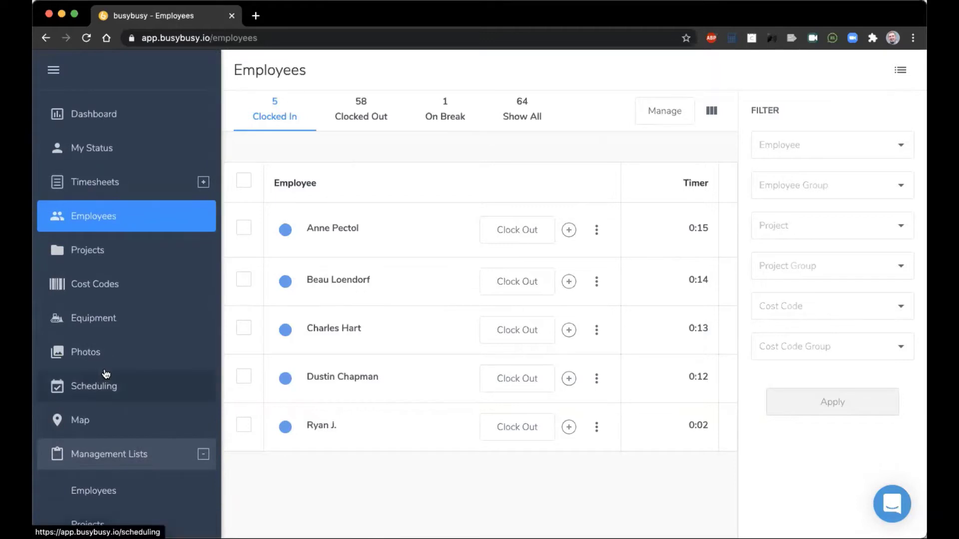
{"action": "left_click", "coordinate": [205, 455]}
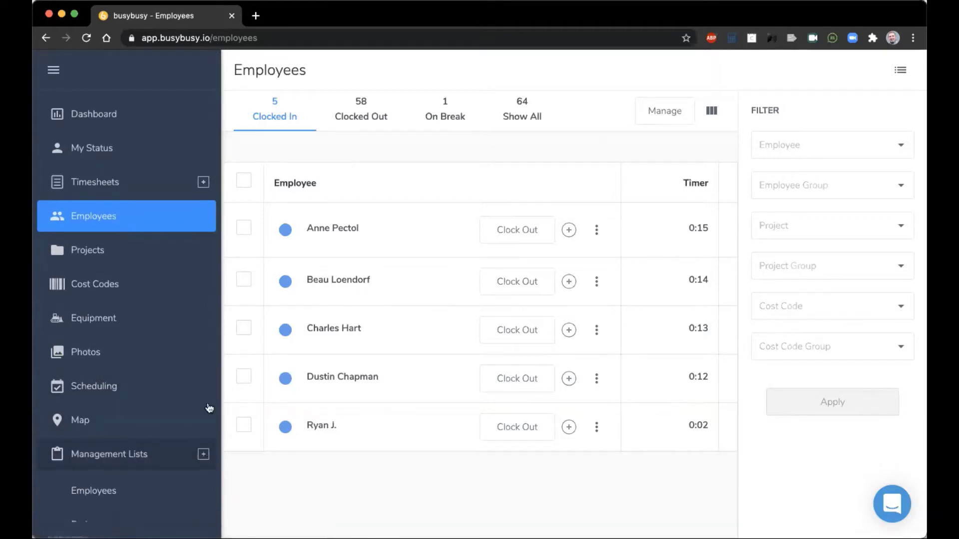
- Review the employee's profile, login, contact, wage and overtime details from My Status, and return to the status page
{"action": "left_click", "coordinate": [112, 156]}
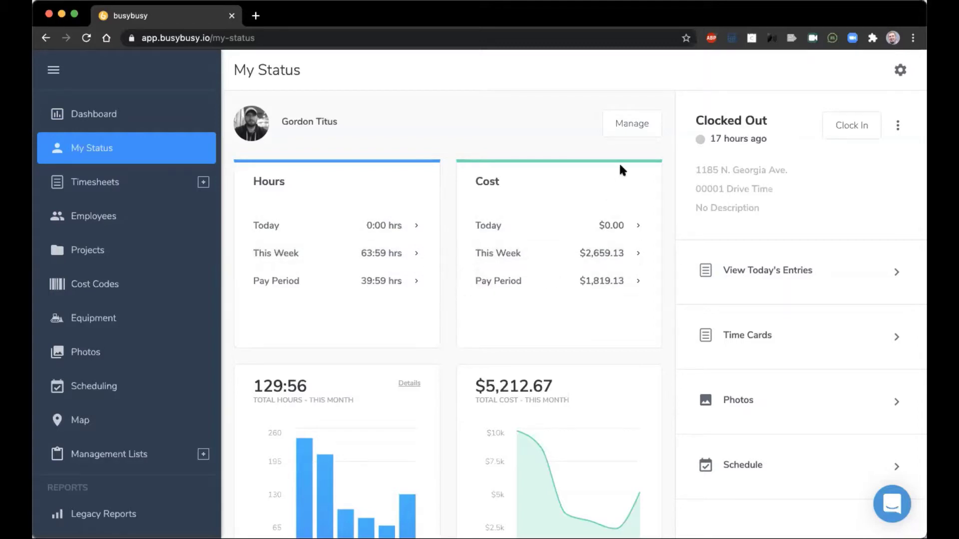
{"action": "left_click", "coordinate": [629, 124]}
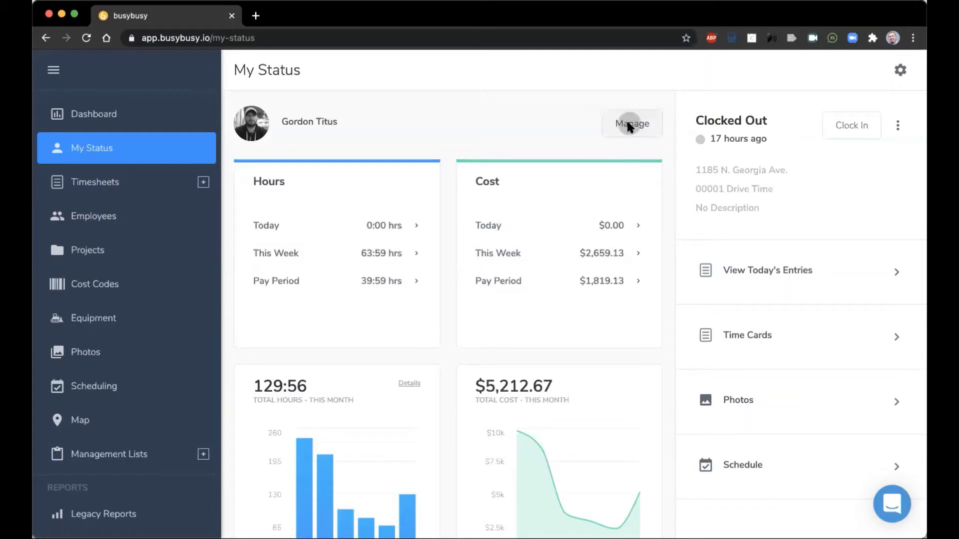
{"action": "scroll", "coordinate": [188, 358], "scroll_direction": "down", "scroll_amount": 3}
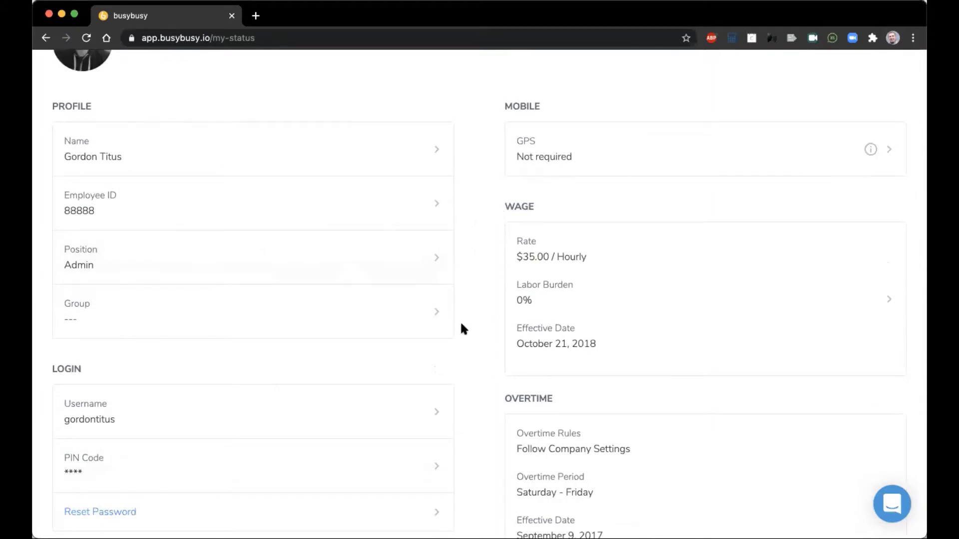
{"action": "scroll", "coordinate": [460, 321], "scroll_direction": "down", "scroll_amount": 4}
{"action": "scroll", "coordinate": [462, 315], "scroll_direction": "down", "scroll_amount": 3}
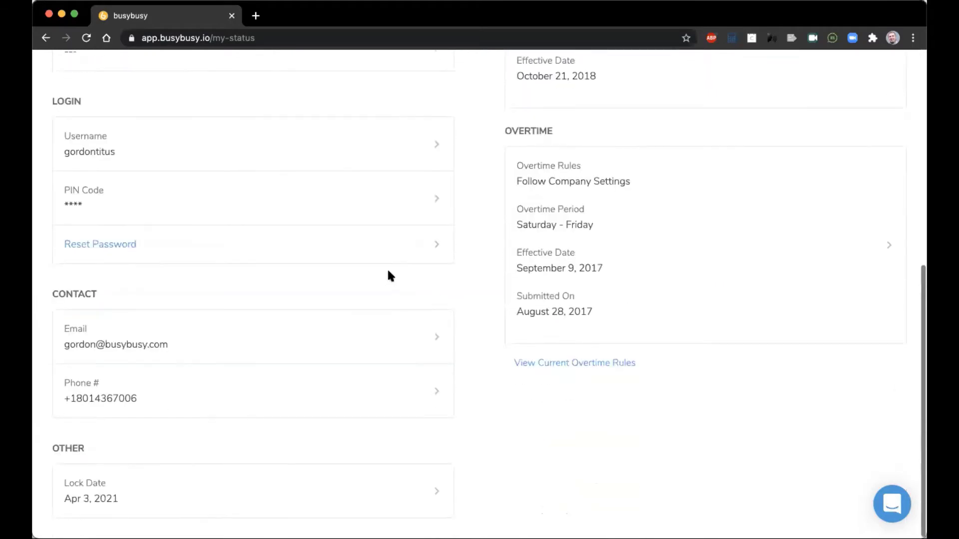
{"action": "scroll", "coordinate": [387, 275], "scroll_direction": "up", "scroll_amount": 10}
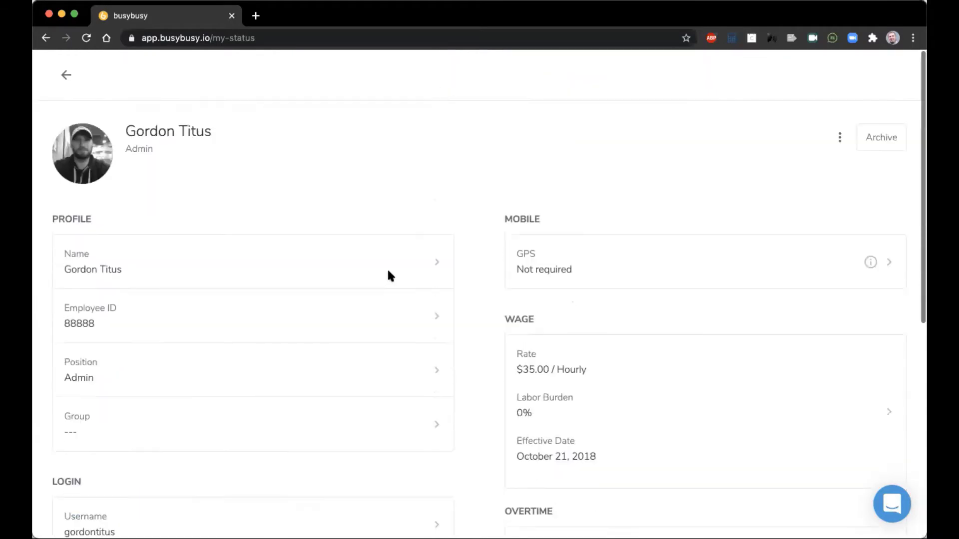
{"action": "left_click", "coordinate": [67, 76]}
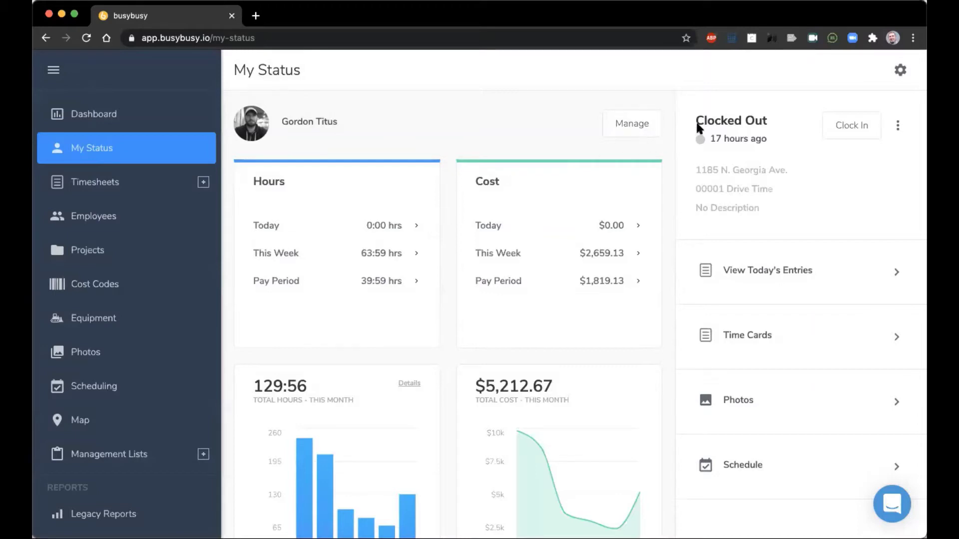
- Start a clock-in for the employee from My Status
{"action": "left_click", "coordinate": [847, 121]}
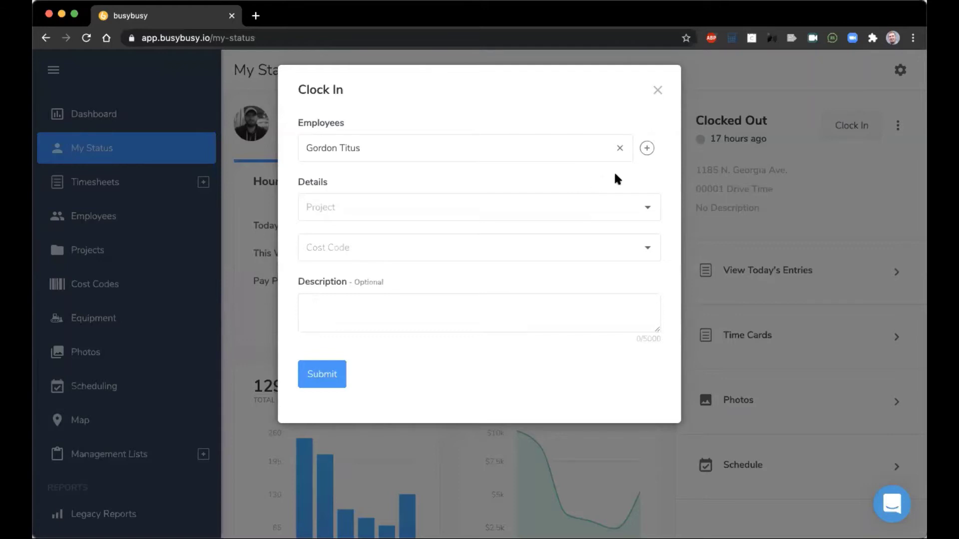
{"action": "left_click", "coordinate": [647, 150]}
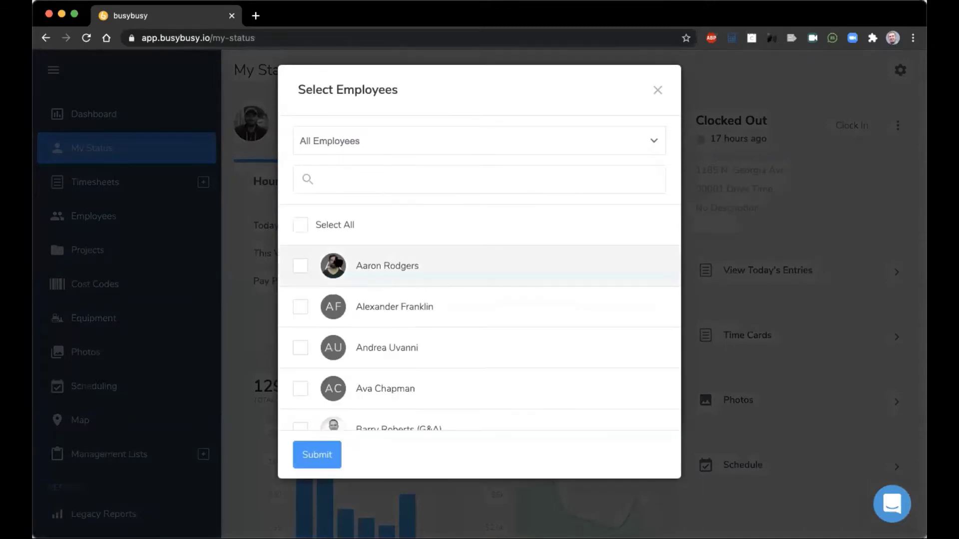
{"action": "left_click", "coordinate": [301, 265]}
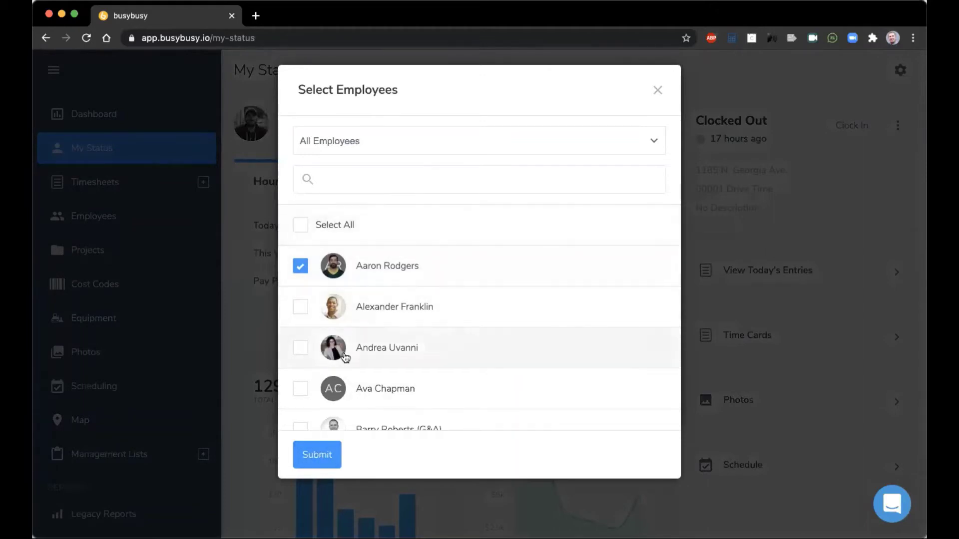
{"action": "left_click", "coordinate": [300, 264]}
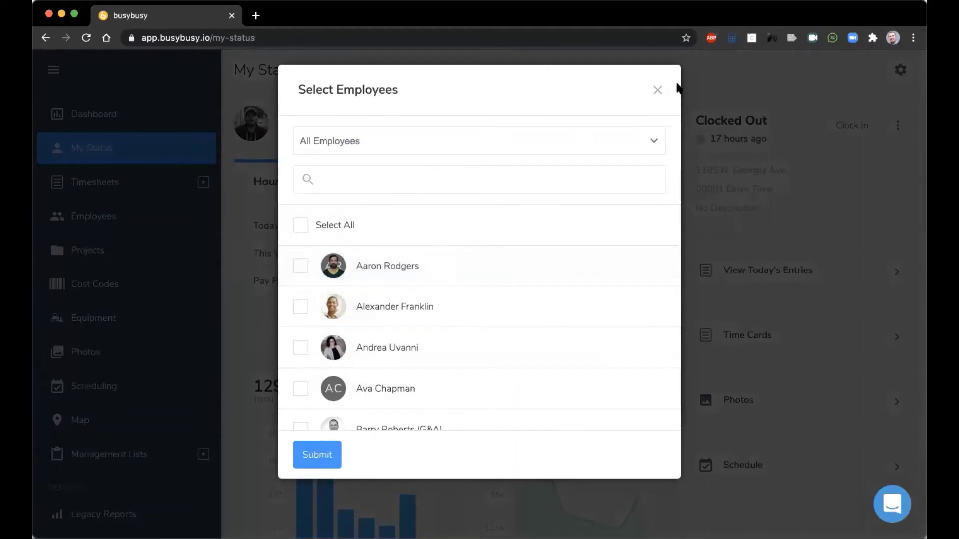
{"action": "left_click", "coordinate": [665, 96]}
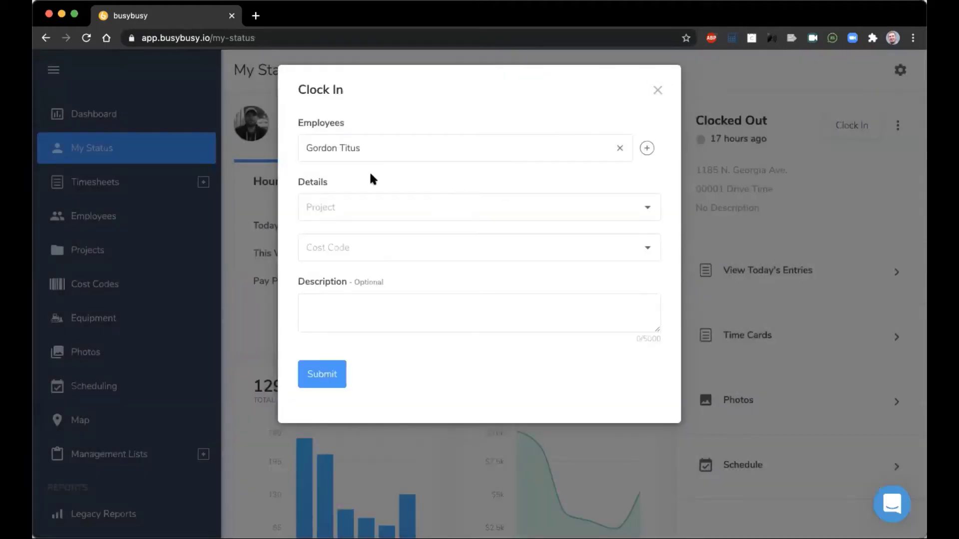
- Set the clock-in's project to Highway 89 and its cost code to 03 11 00 Concrete Forming
{"action": "left_click", "coordinate": [371, 208]}
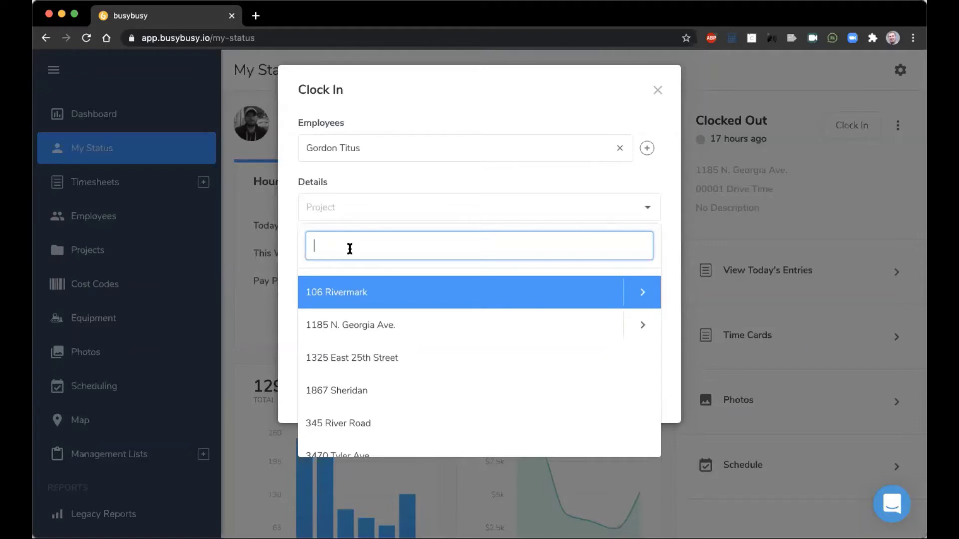
{"action": "type", "text": "Highway"}
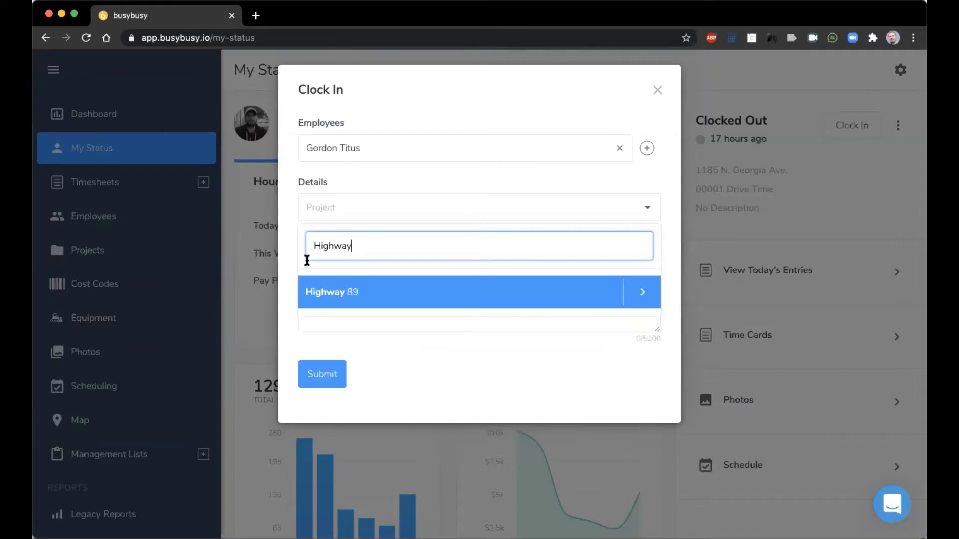
{"action": "left_click", "coordinate": [351, 302]}
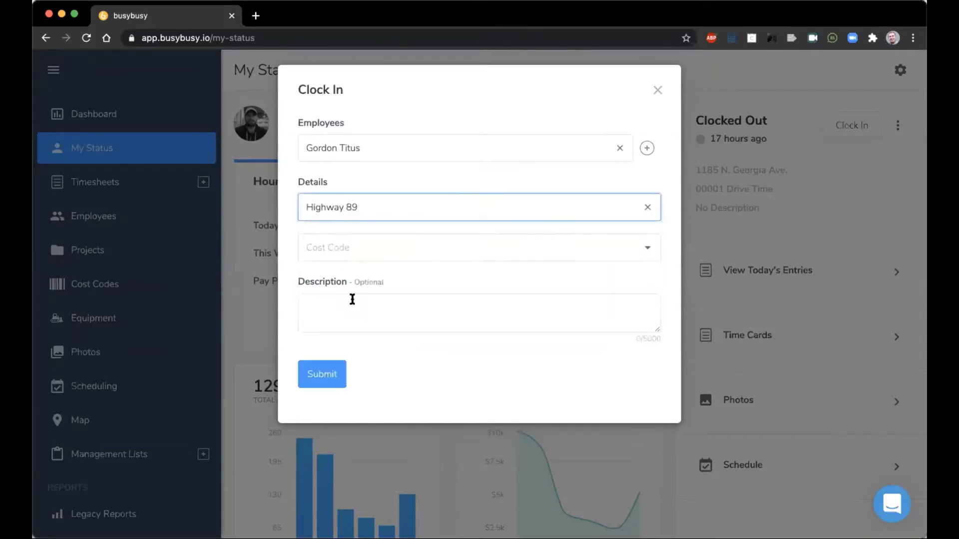
{"action": "left_click", "coordinate": [363, 253]}
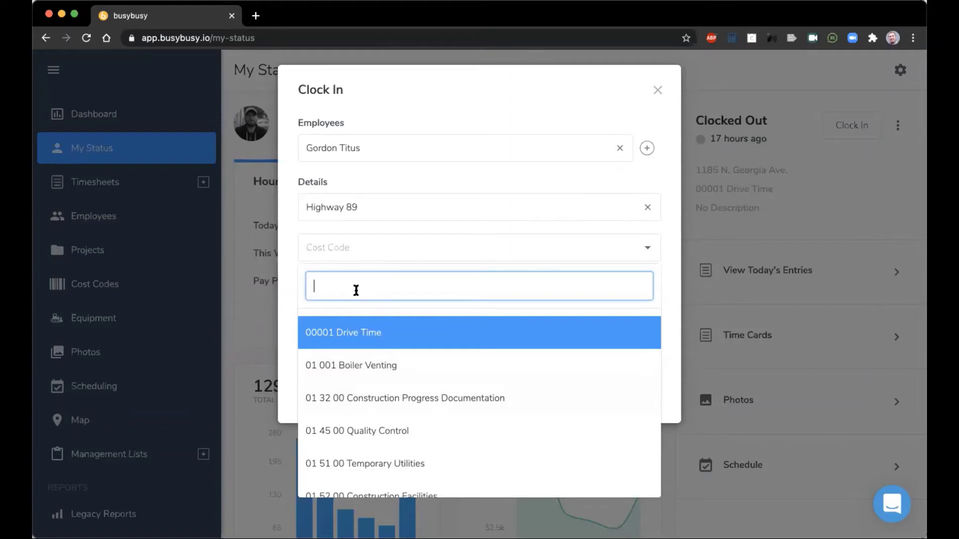
{"action": "type", "text": "Concret"}
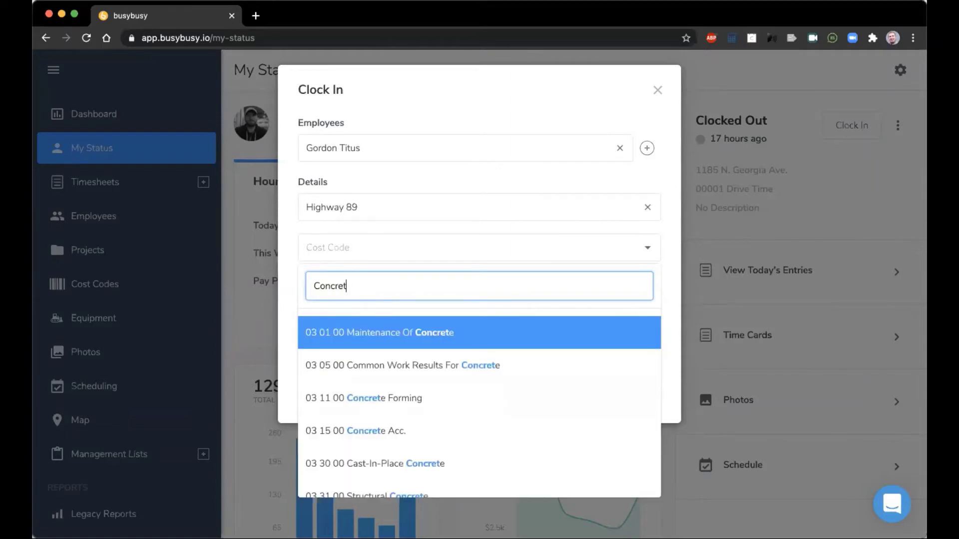
{"action": "type", "text": "e Form"}
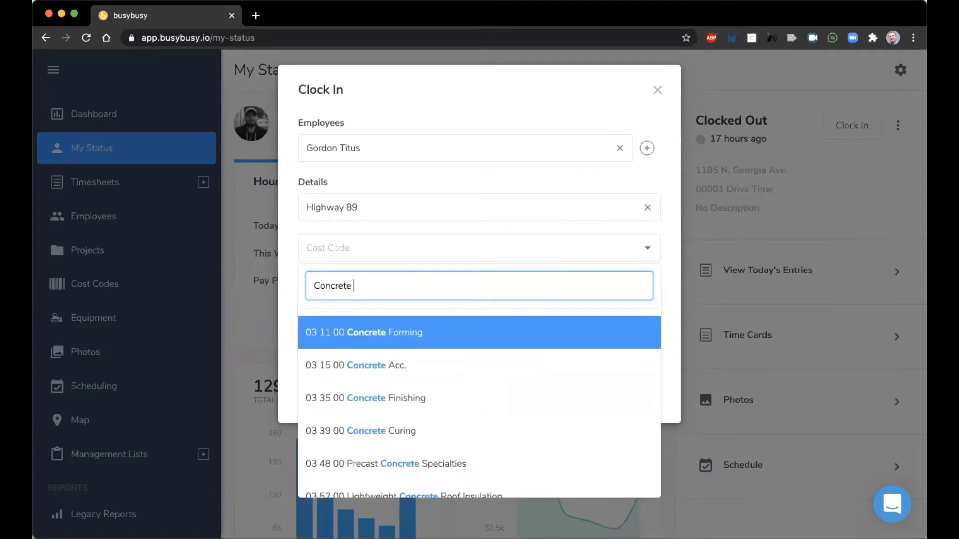
{"action": "left_click", "coordinate": [372, 336]}
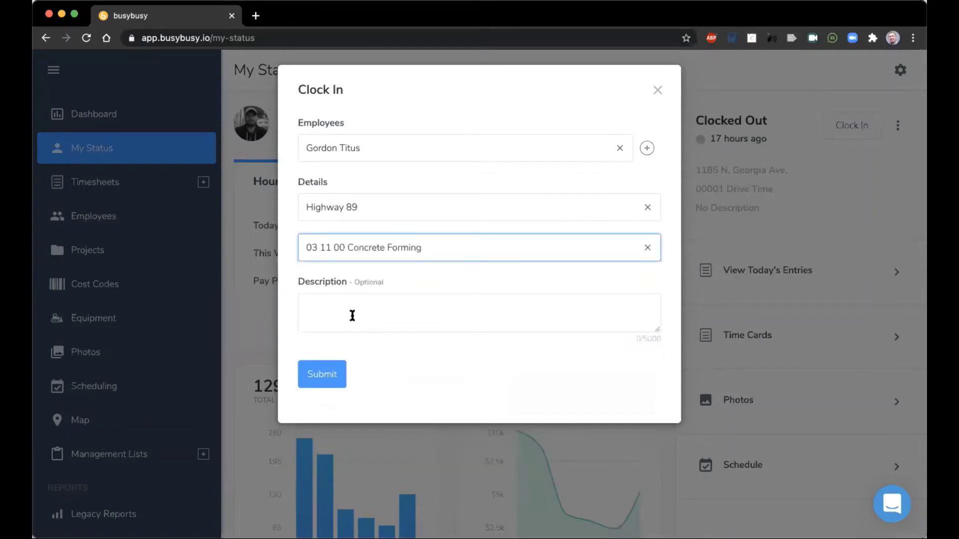
- Enter "Notes" as the clock-in description and submit the clock-in
{"action": "left_click", "coordinate": [352, 316]}
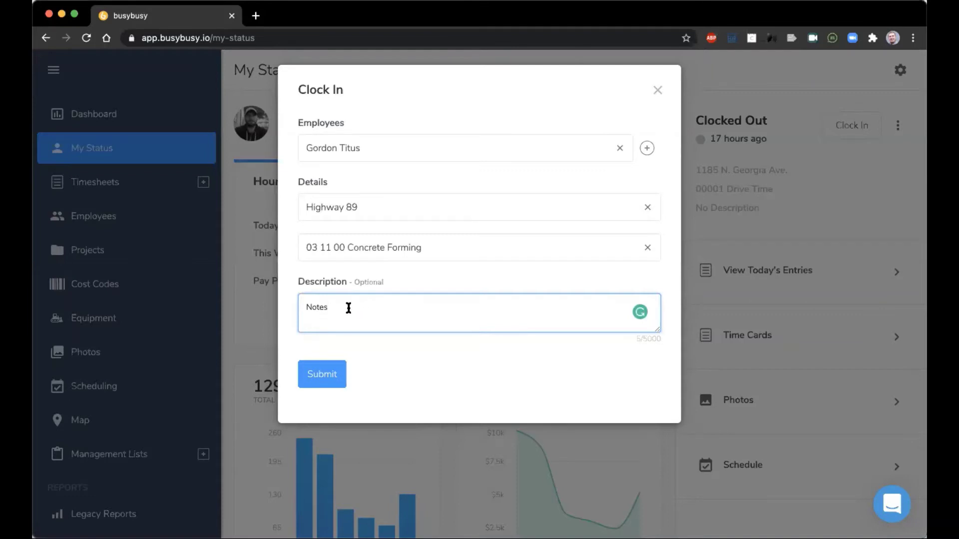
{"action": "left_click_drag", "start_coordinate": [348, 308], "coordinate": [299, 306]}
{"action": "left_click", "coordinate": [371, 305]}
{"action": "left_click_drag", "start_coordinate": [373, 307], "coordinate": [244, 301]}
{"action": "left_click", "coordinate": [368, 306]}
{"action": "left_click_drag", "start_coordinate": [364, 308], "coordinate": [204, 285]}
{"action": "left_click", "coordinate": [324, 377]}
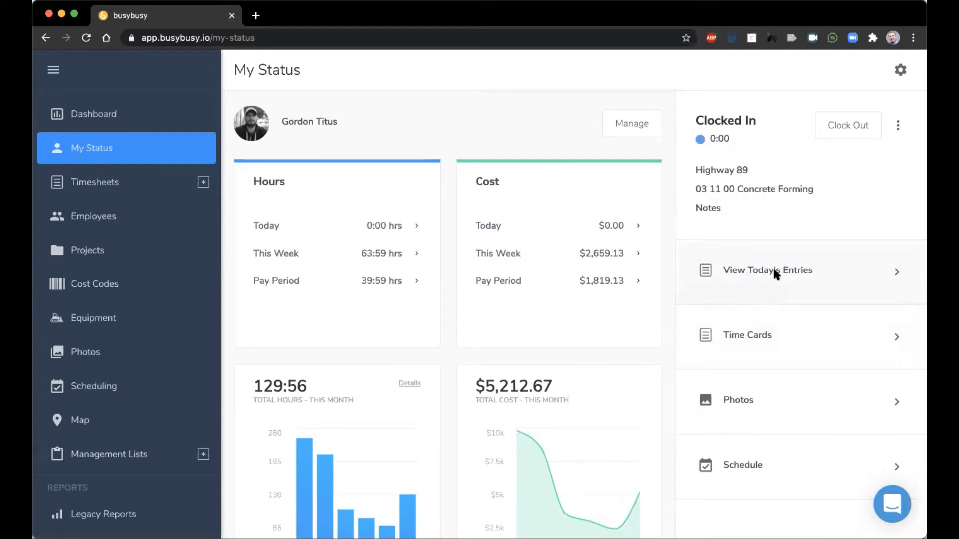
- Open the employee's time card for the Sun, Apr 4 - Sat, Apr 10 pay period from My Status
{"action": "left_click", "coordinate": [762, 336]}
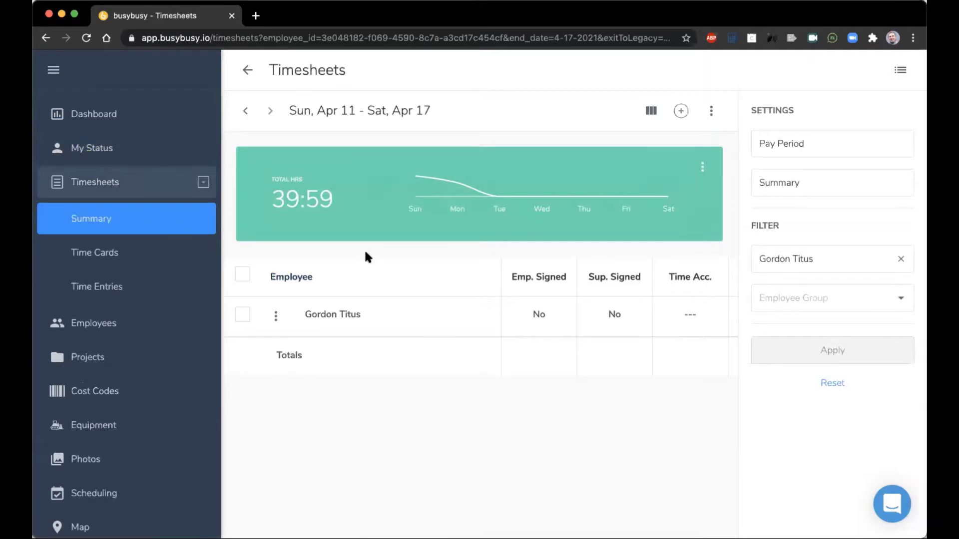
{"action": "left_click", "coordinate": [245, 112]}
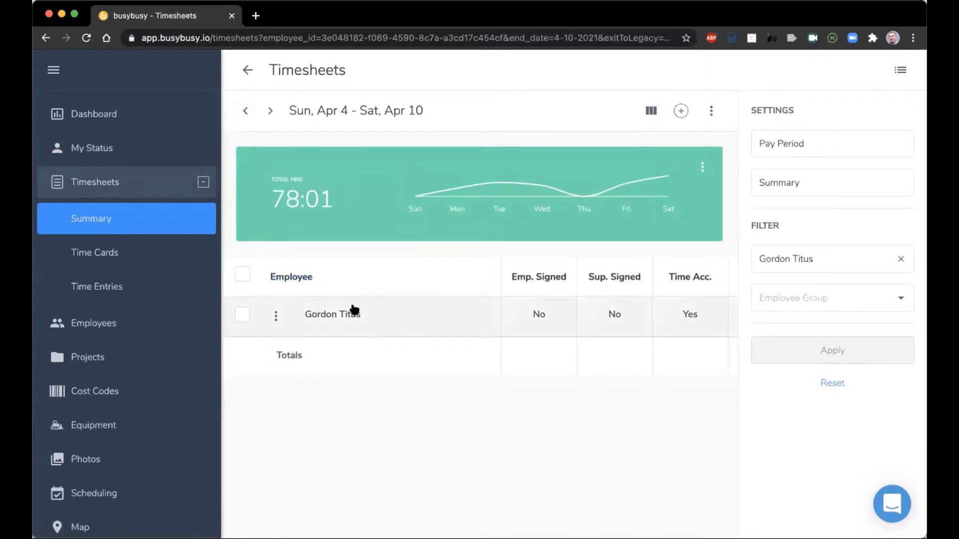
{"action": "left_click", "coordinate": [350, 316]}
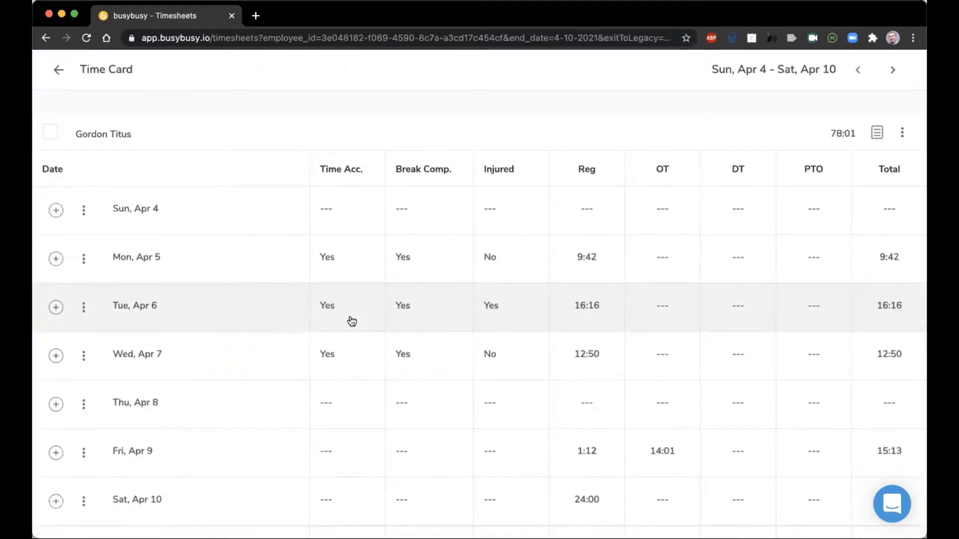
- Review the daily hours, then draw and submit the employee approval signature on the time card
{"action": "scroll", "coordinate": [352, 321], "scroll_direction": "down", "scroll_amount": 3}
{"action": "scroll", "coordinate": [338, 250], "scroll_direction": "up", "scroll_amount": 3}
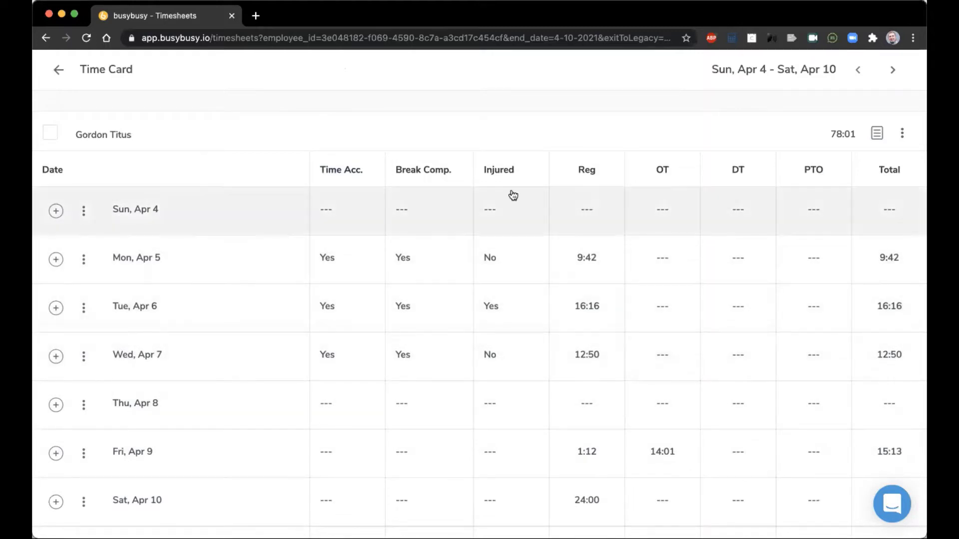
{"action": "scroll", "coordinate": [358, 235], "scroll_direction": "down", "scroll_amount": 3}
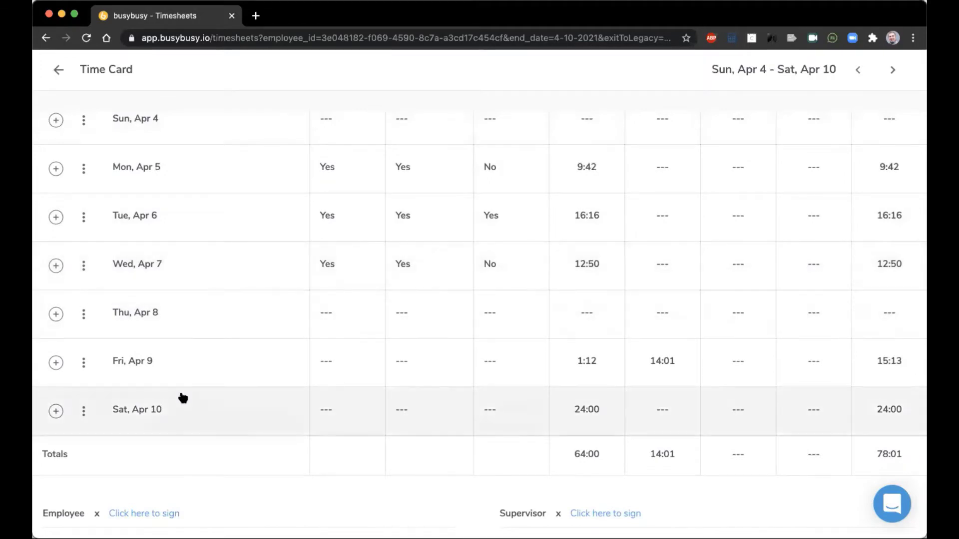
{"action": "scroll", "coordinate": [252, 312], "scroll_direction": "up", "scroll_amount": 3}
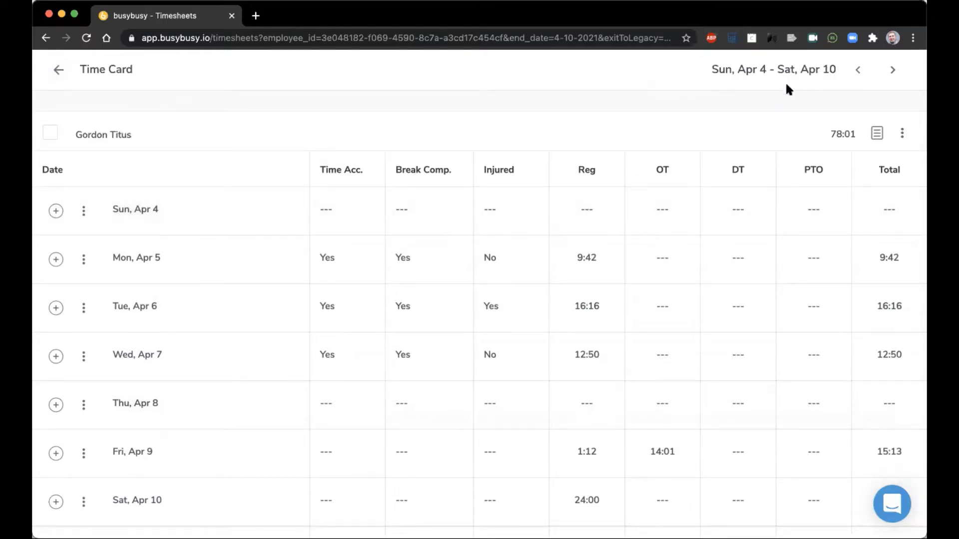
{"action": "scroll", "coordinate": [240, 271], "scroll_direction": "down", "scroll_amount": 2}
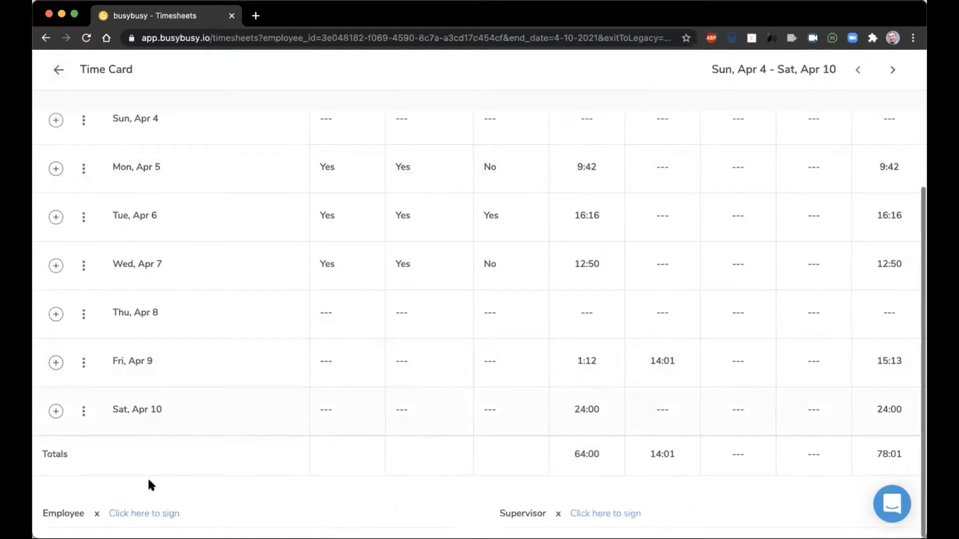
{"action": "left_click", "coordinate": [135, 514]}
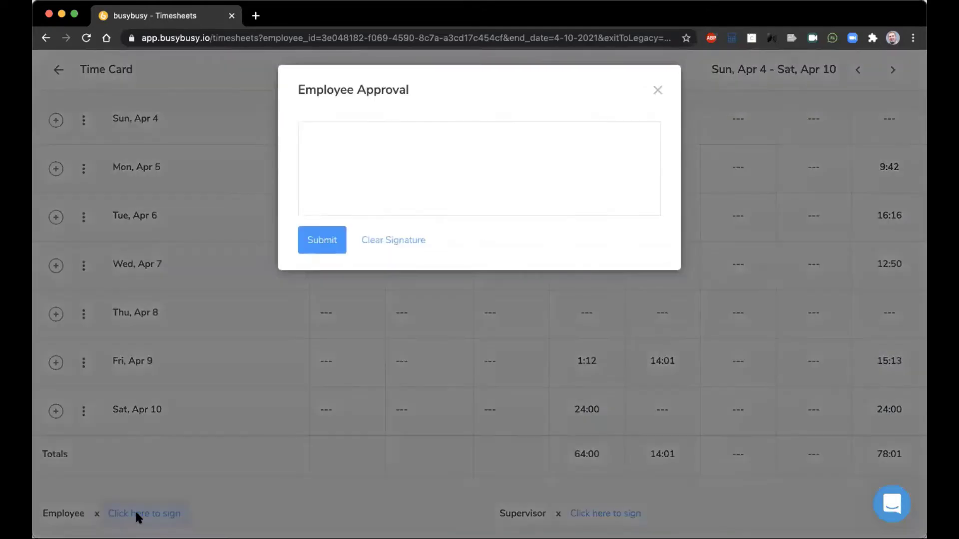
{"action": "mouse_move", "coordinate": [325, 206]}
{"action": "left_mouse_down"}
{"action": "mouse_move", "coordinate": [398, 145]}
{"action": "mouse_move", "coordinate": [330, 189]}
{"action": "mouse_move", "coordinate": [322, 183]}
{"action": "left_mouse_up"}
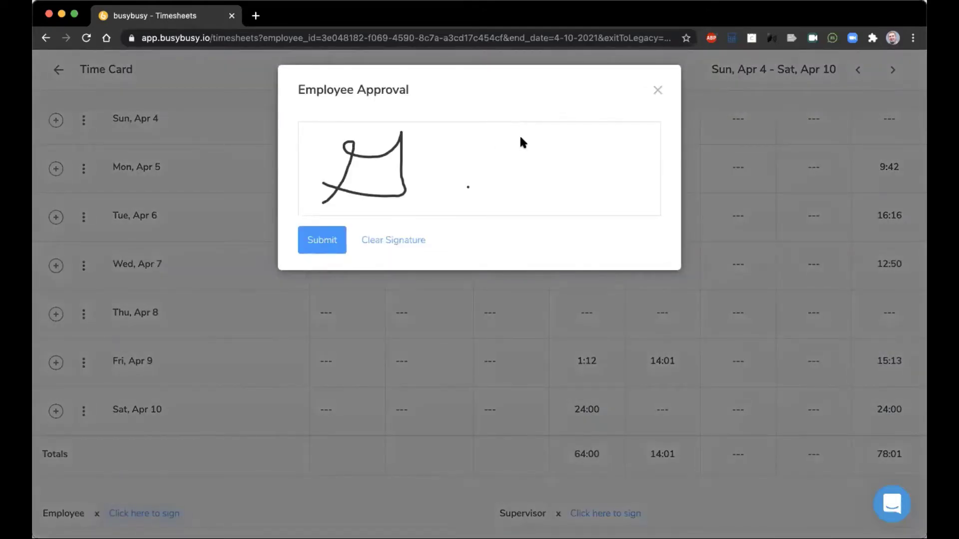
{"action": "left_click_drag", "start_coordinate": [498, 139], "coordinate": [510, 205]}
{"action": "left_click", "coordinate": [316, 241]}
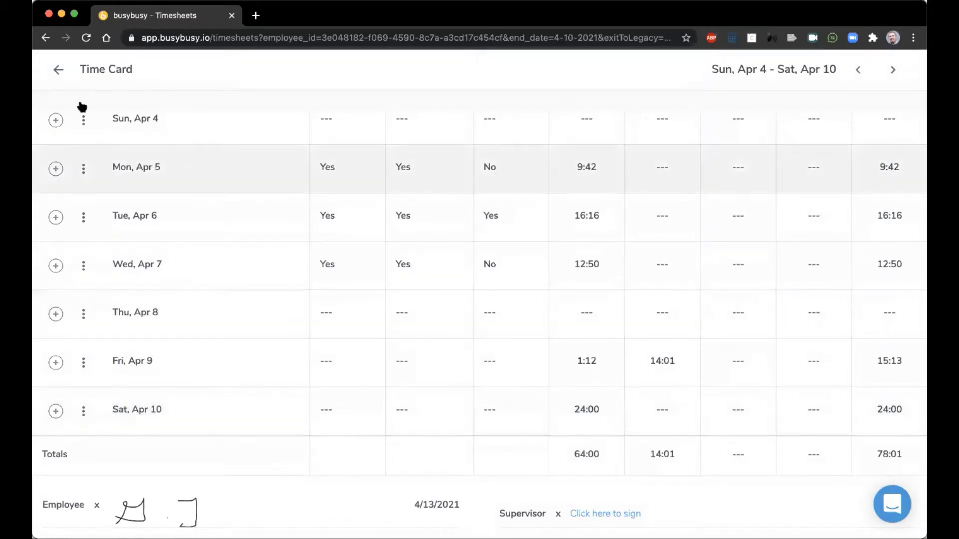
- Check the employee's signed status in the refreshed Apr 4 - Apr 10 timesheet summary, and return to My Status
{"action": "left_click", "coordinate": [59, 71]}
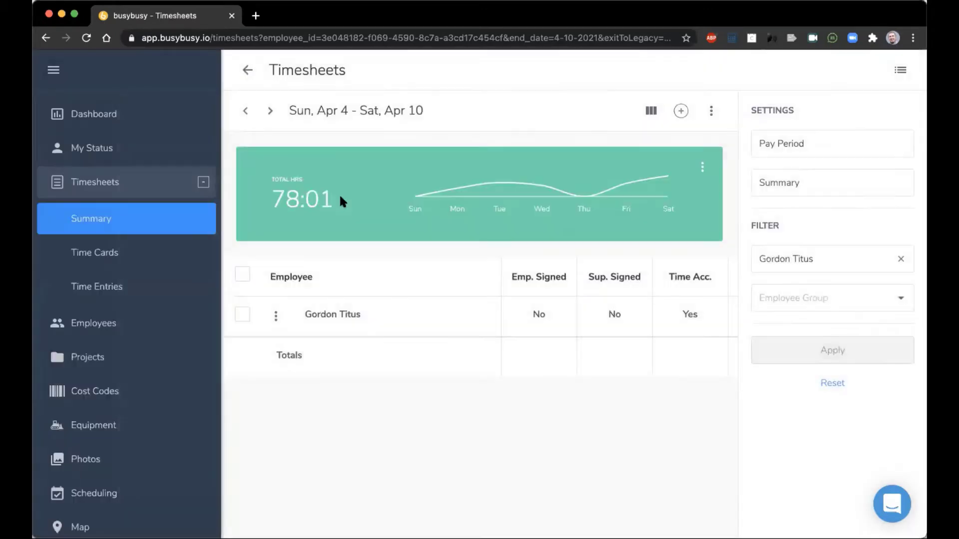
{"action": "left_click", "coordinate": [97, 148]}
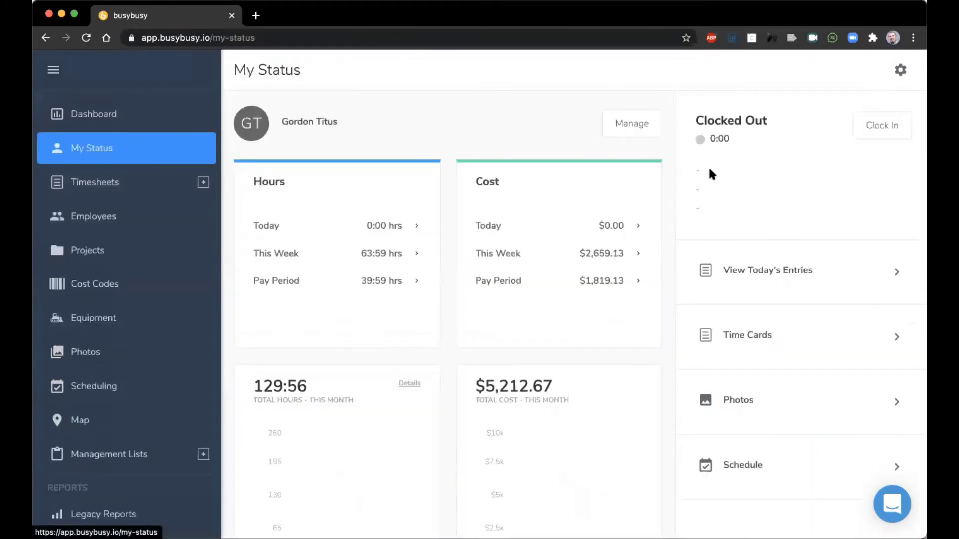
{"action": "left_click", "coordinate": [776, 335]}
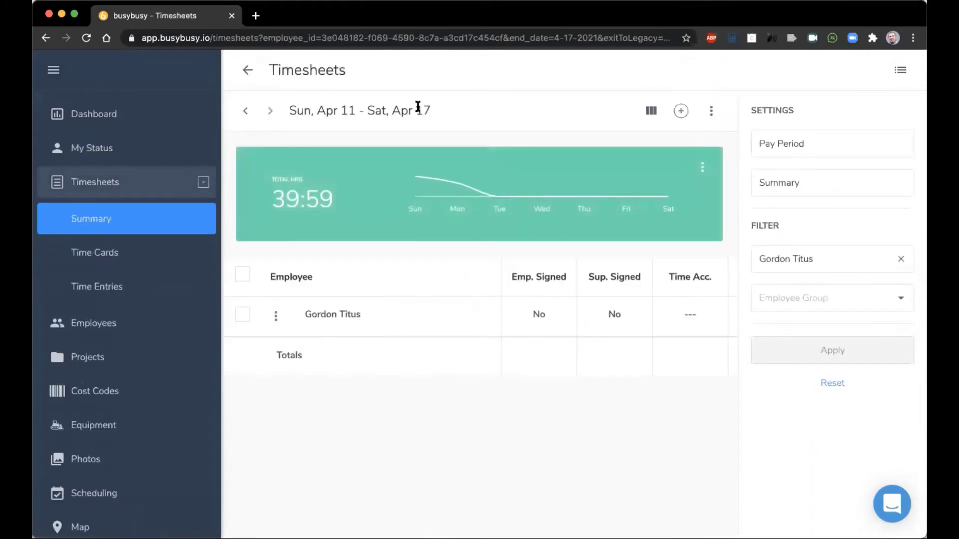
{"action": "left_click", "coordinate": [244, 108]}
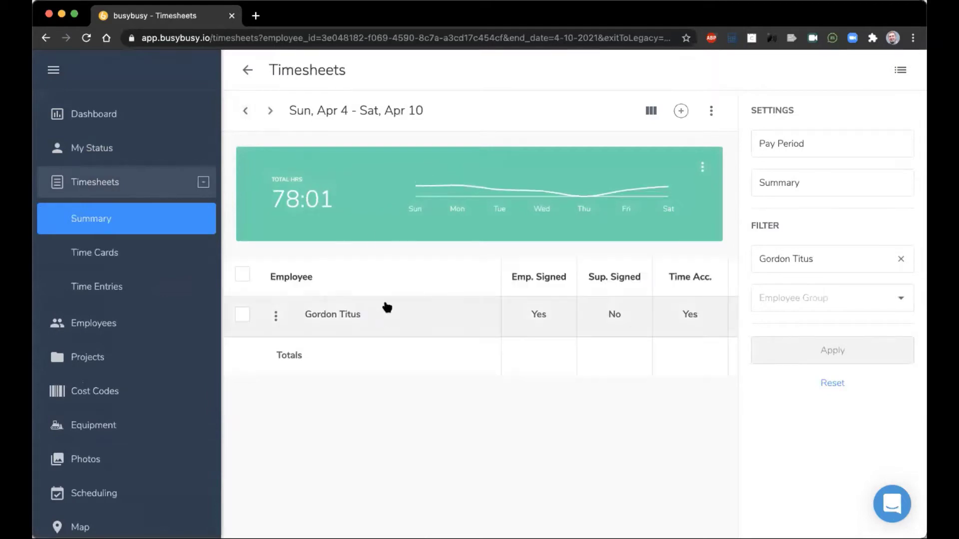
{"action": "left_click", "coordinate": [247, 69]}
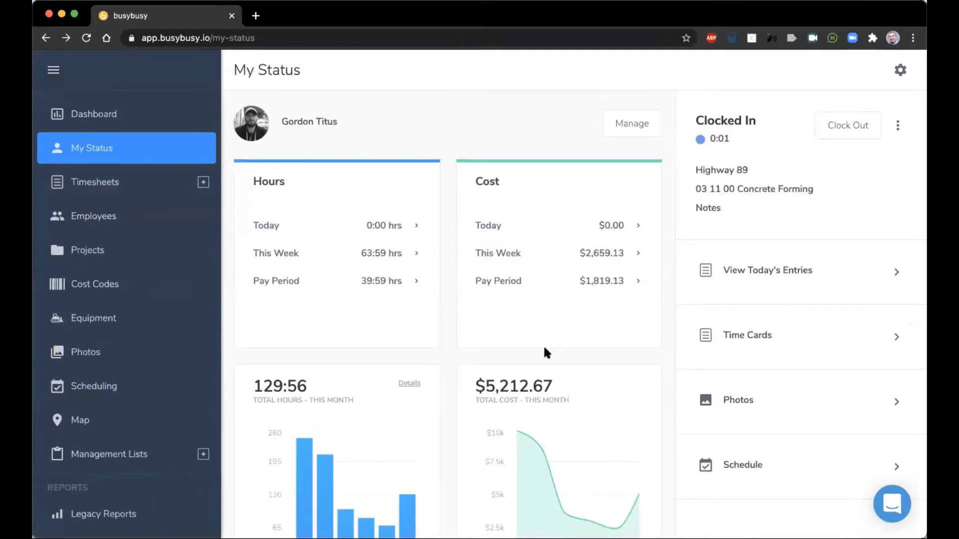
- Look through the hours, cost, overtime and photo charts on My Status and open the employee's full schedule
{"action": "scroll", "coordinate": [543, 344], "scroll_direction": "down", "scroll_amount": 3}
{"action": "mouse_move", "coordinate": [569, 432]}
{"action": "scroll", "coordinate": [567, 433], "scroll_direction": "down", "scroll_amount": 7}
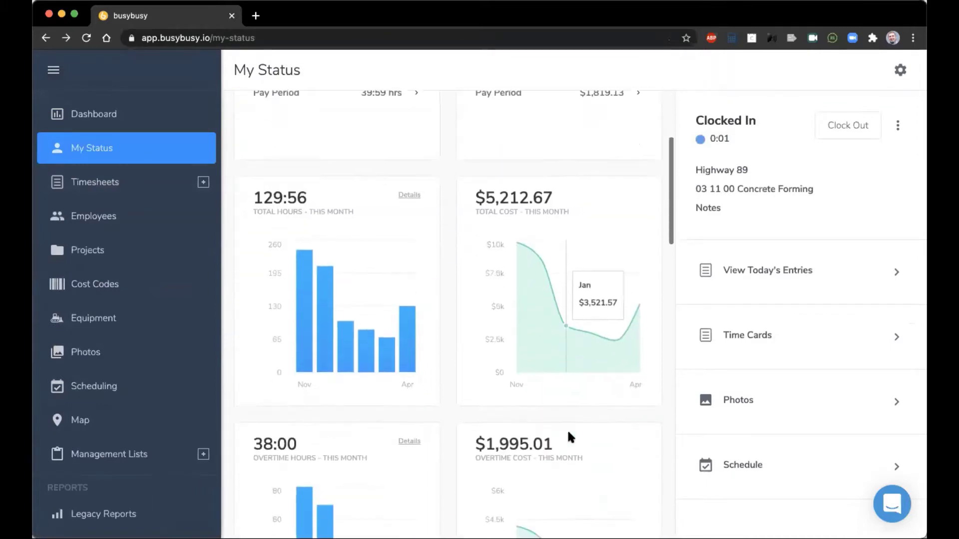
{"action": "scroll", "coordinate": [525, 354], "scroll_direction": "down", "scroll_amount": 4}
{"action": "scroll", "coordinate": [524, 354], "scroll_direction": "down", "scroll_amount": 5}
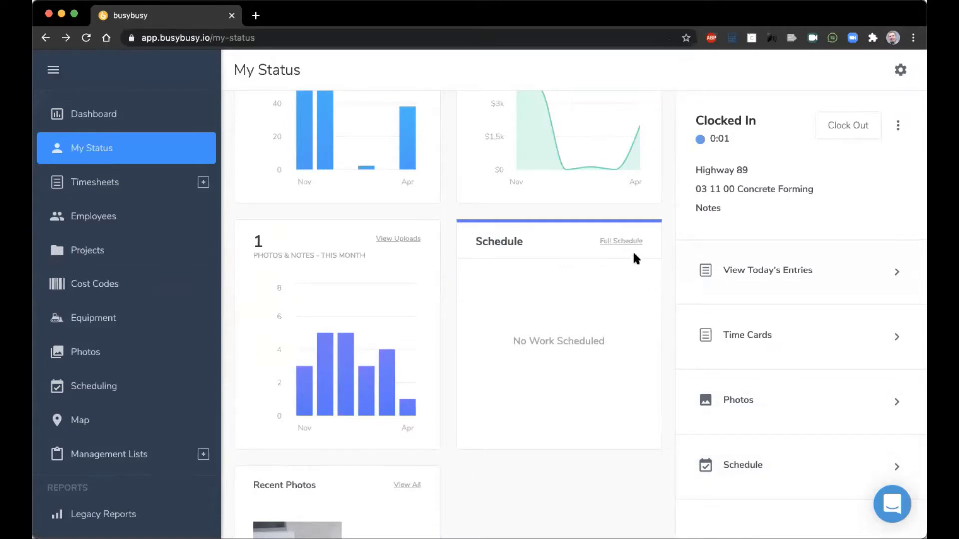
{"action": "left_click", "coordinate": [623, 241]}
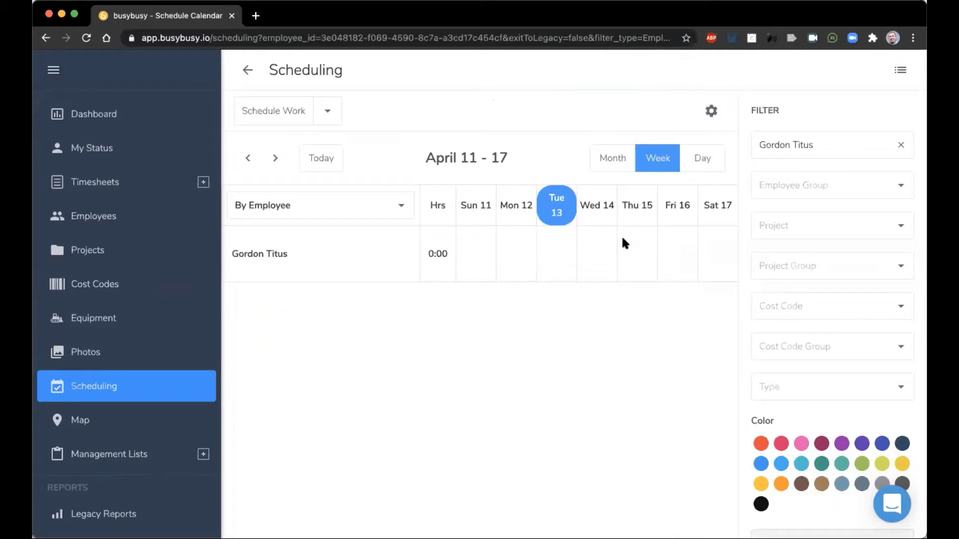
- Show the schedule by month for all employees by removing the employee filter and applying the change
{"action": "left_click", "coordinate": [623, 167]}
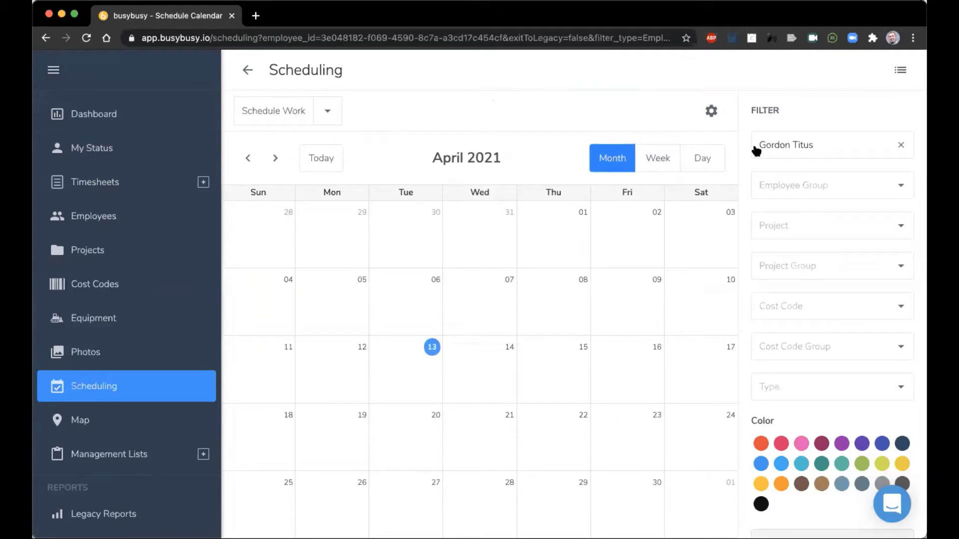
{"action": "left_click", "coordinate": [902, 148]}
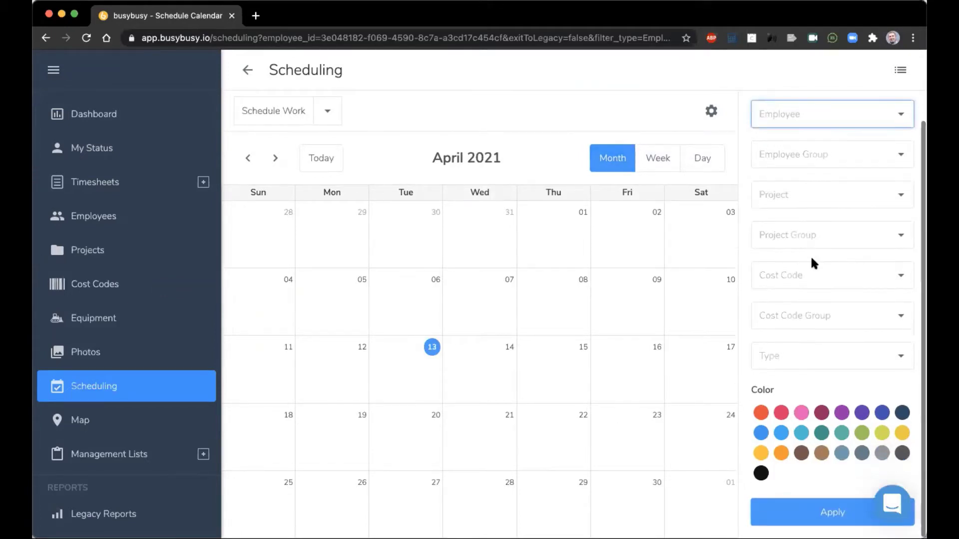
{"action": "left_click", "coordinate": [826, 510]}
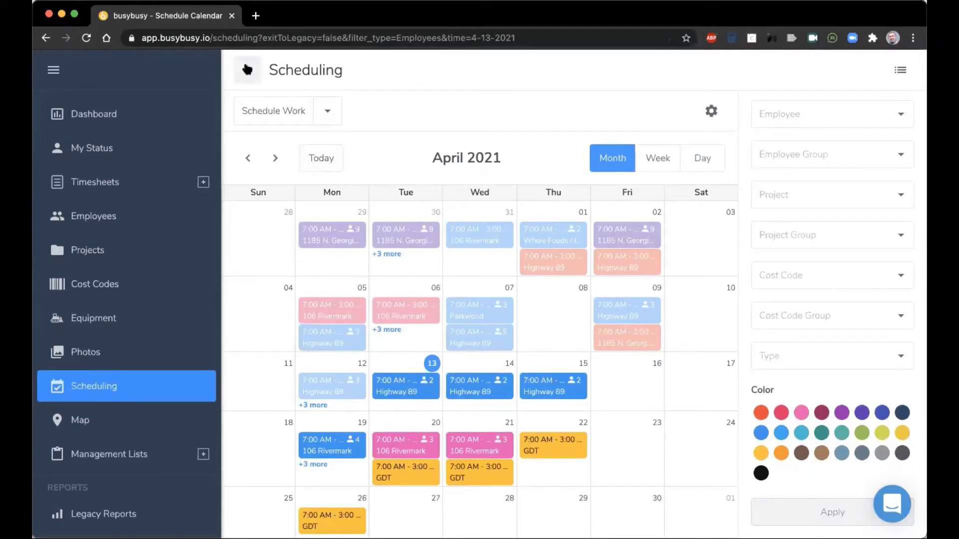
- Return to My Status and look through the overtime, photo and schedule charts and the recent photos
{"action": "left_click", "coordinate": [247, 69]}
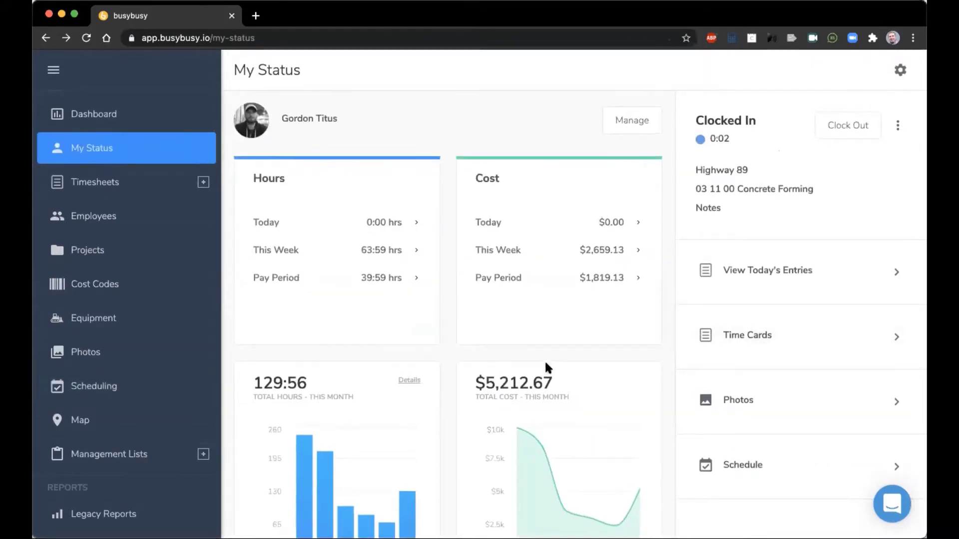
{"action": "scroll", "coordinate": [546, 365], "scroll_direction": "down", "scroll_amount": 6}
{"action": "scroll", "coordinate": [546, 368], "scroll_direction": "down", "scroll_amount": 5}
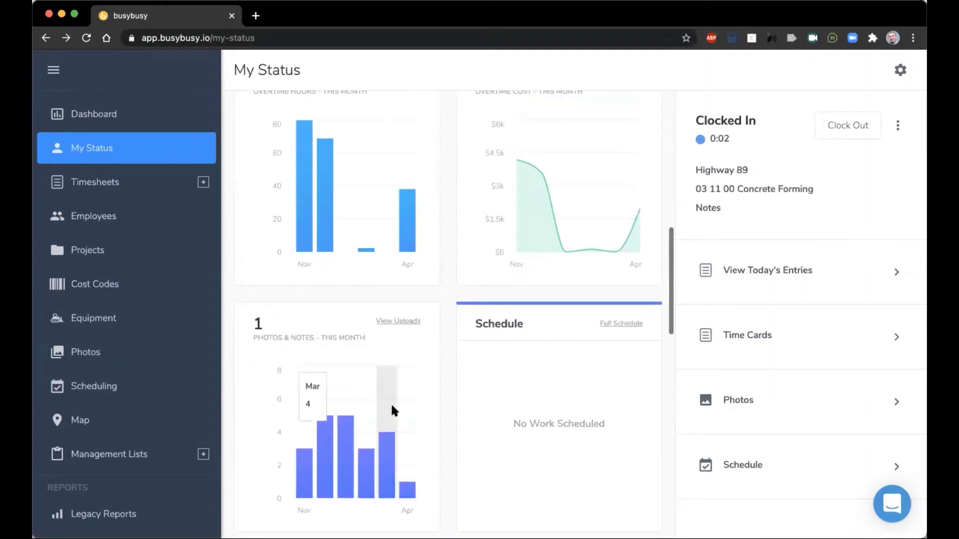
{"action": "scroll", "coordinate": [390, 402], "scroll_direction": "down", "scroll_amount": 6}
{"action": "scroll", "coordinate": [379, 363], "scroll_direction": "down", "scroll_amount": 2}
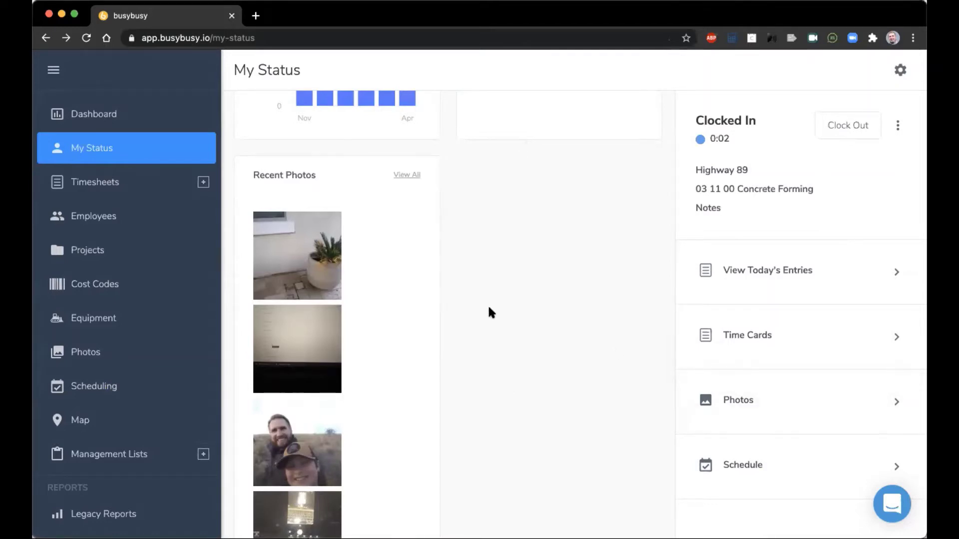
{"action": "scroll", "coordinate": [489, 312], "scroll_direction": "up", "scroll_amount": 8}
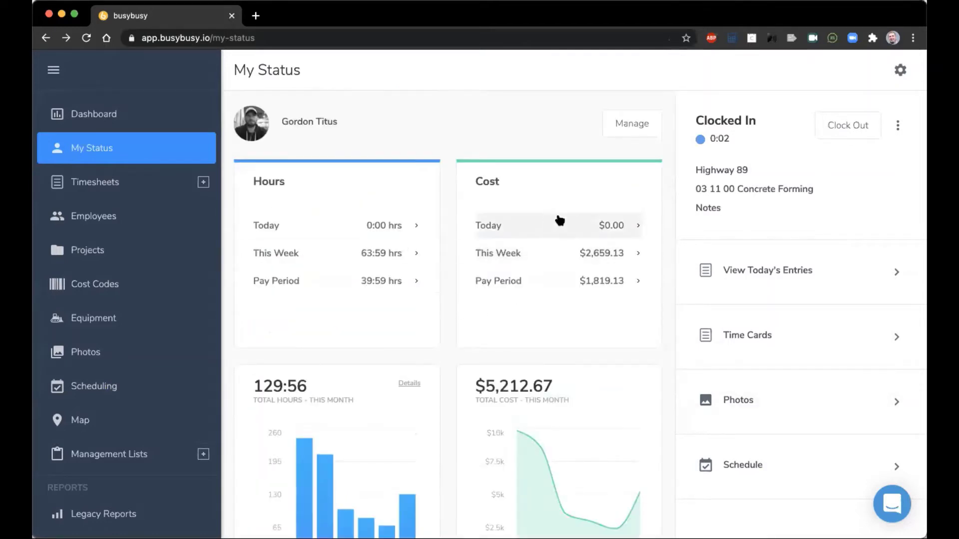
- Clock out and submit the Daily Sign Off, answering No to injured, Yes to California break policy and Yes to time correct
{"action": "left_click", "coordinate": [901, 127]}
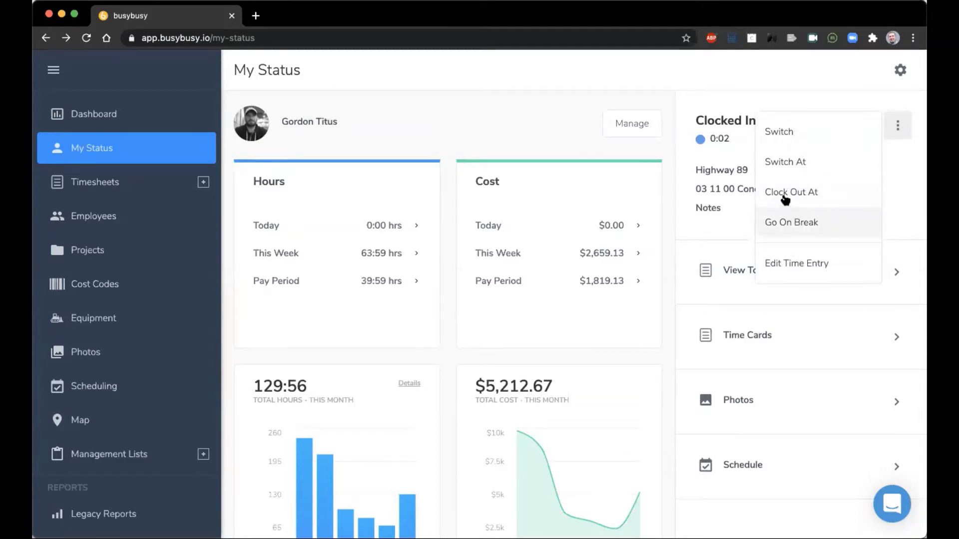
{"action": "left_click", "coordinate": [785, 86]}
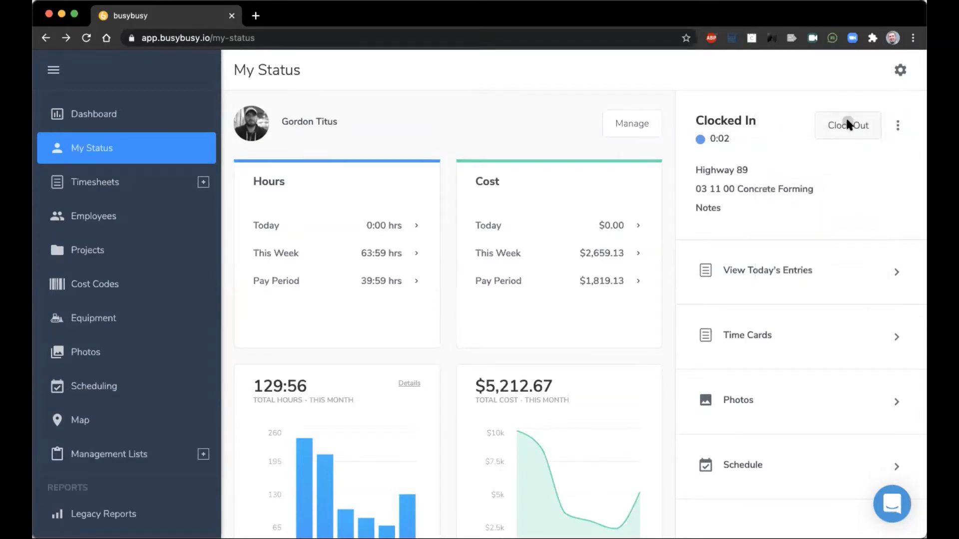
{"action": "left_click", "coordinate": [848, 124]}
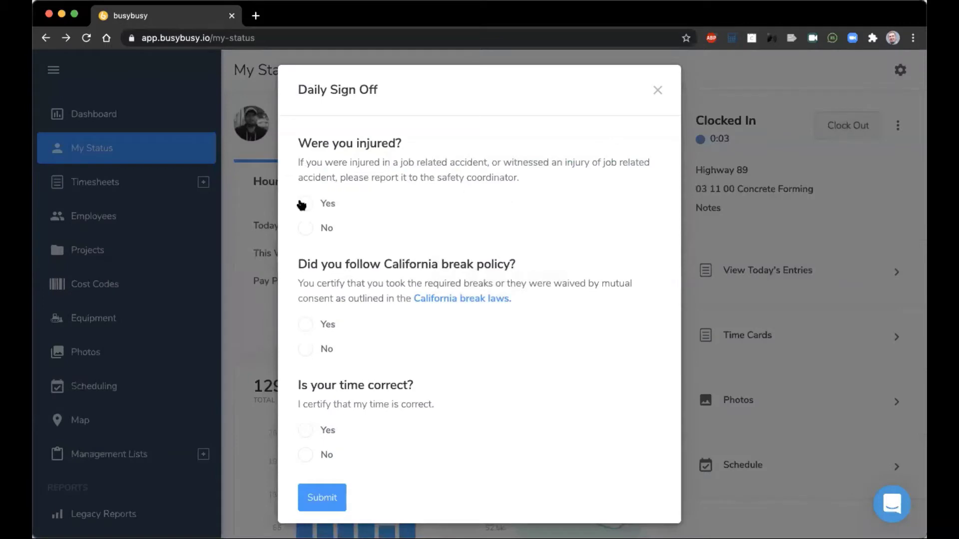
{"action": "left_click", "coordinate": [307, 228]}
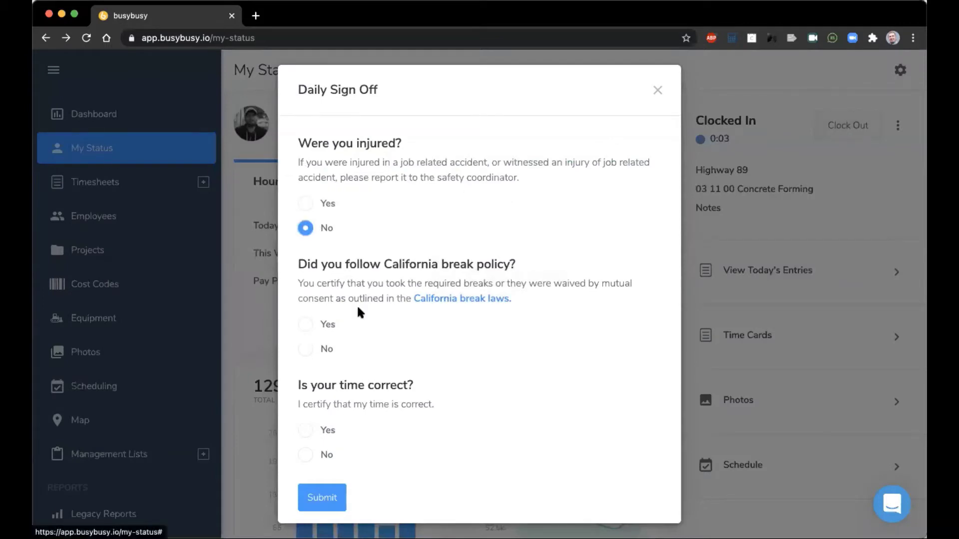
{"action": "left_click", "coordinate": [305, 325]}
{"action": "scroll", "coordinate": [391, 320], "scroll_direction": "down", "scroll_amount": 1}
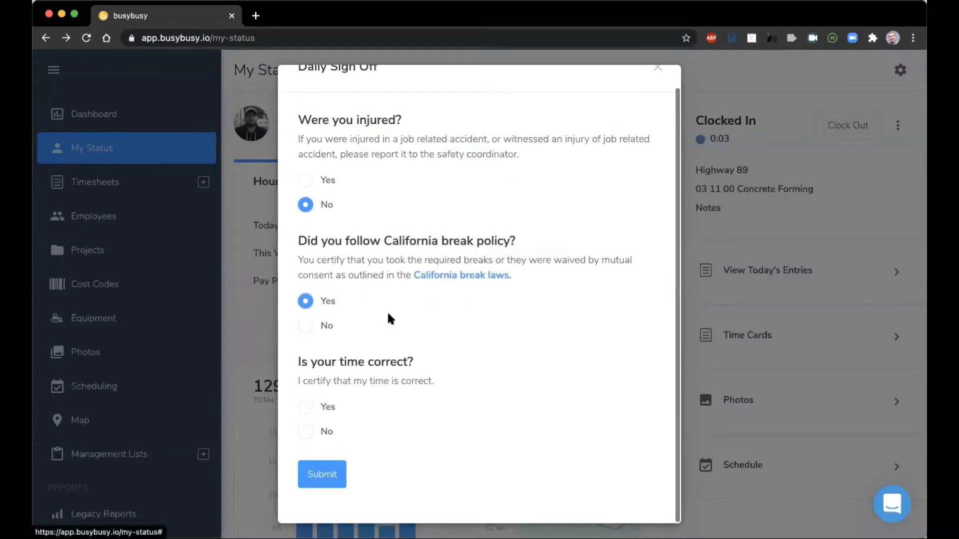
{"action": "left_click", "coordinate": [308, 407]}
{"action": "left_click", "coordinate": [330, 477]}
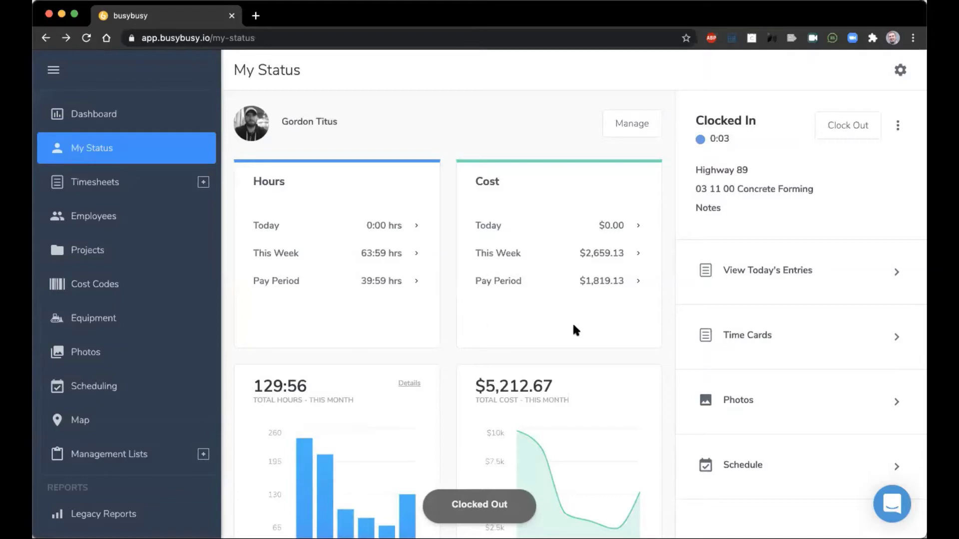
- Check today's time entries from My Status, go back, and open the Time Entries view of Timesheets
{"action": "left_click", "coordinate": [753, 265]}
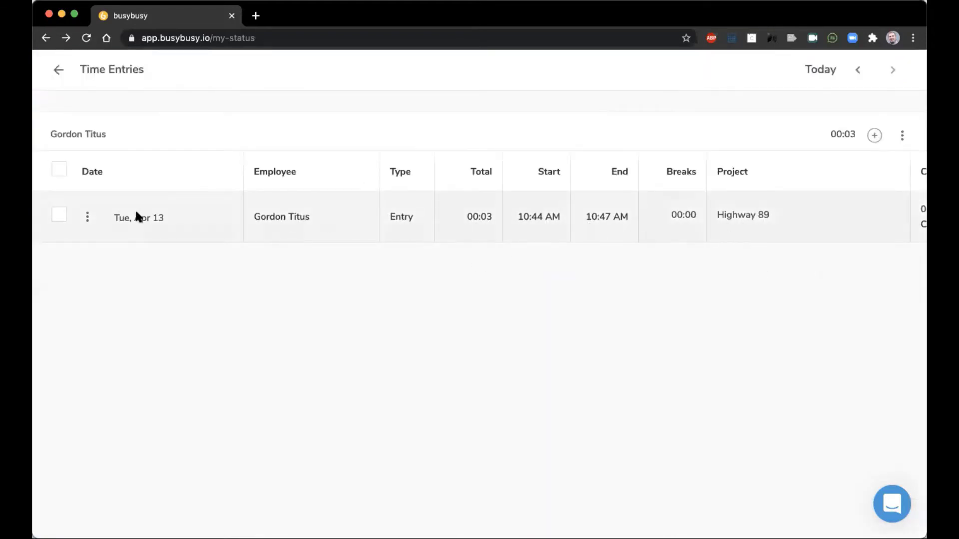
{"action": "left_click", "coordinate": [57, 69]}
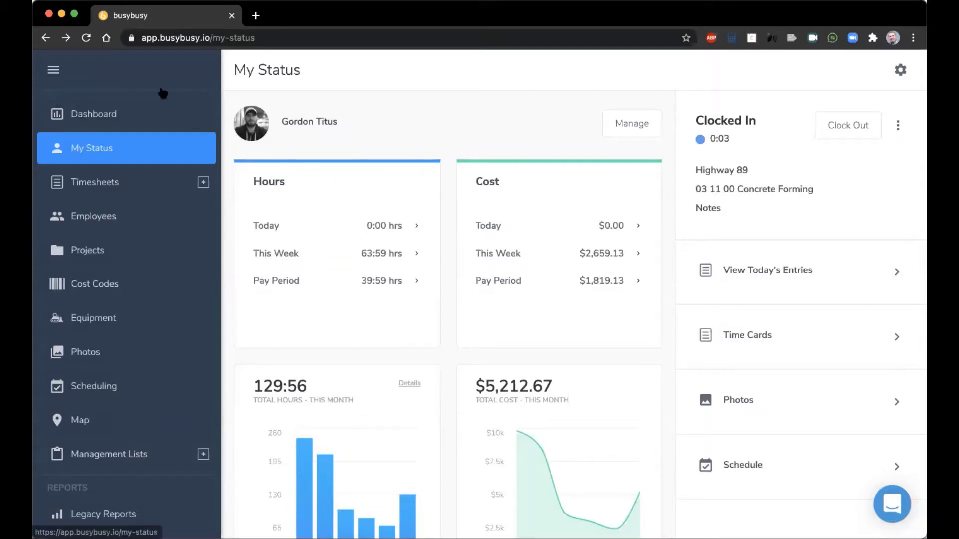
{"action": "scroll", "coordinate": [189, 291], "scroll_direction": "down", "scroll_amount": 3}
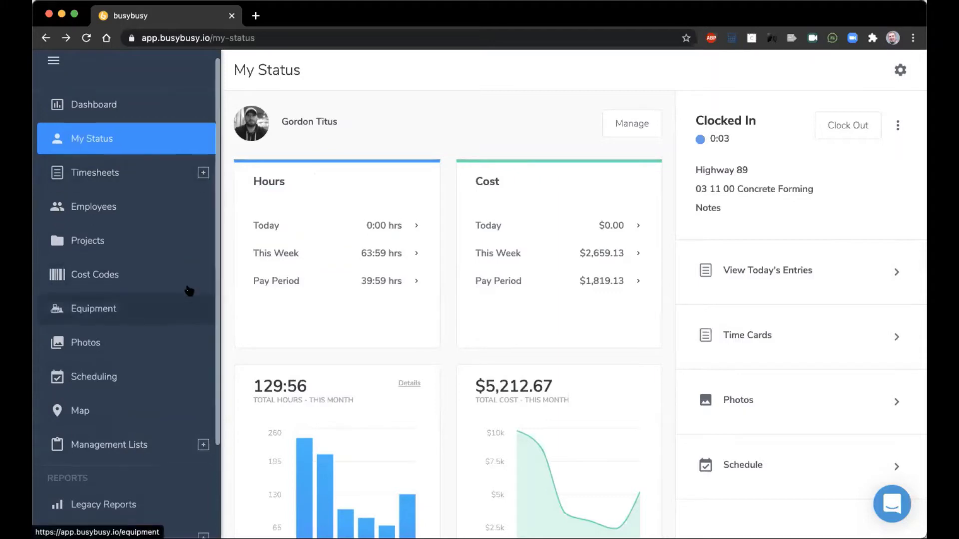
{"action": "scroll", "coordinate": [189, 290], "scroll_direction": "up", "scroll_amount": 2}
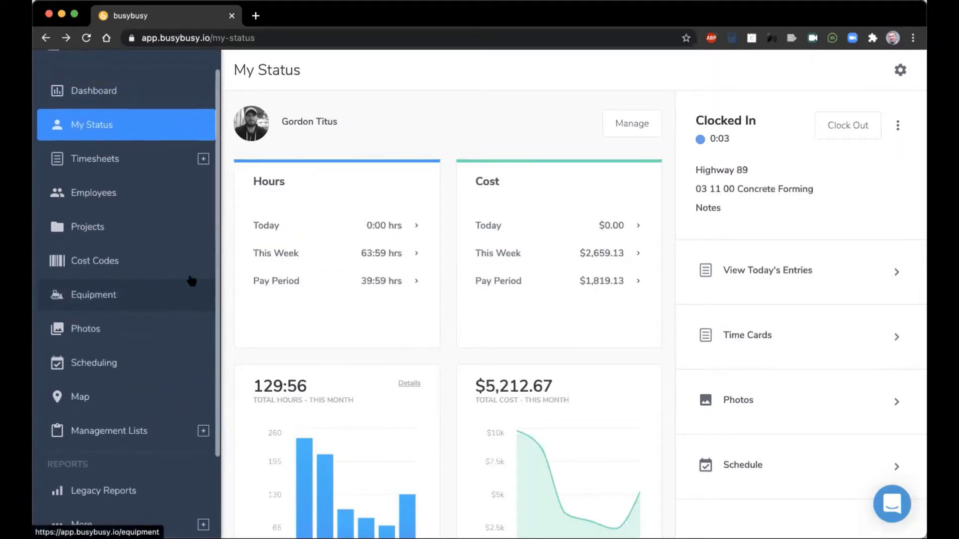
{"action": "left_click", "coordinate": [203, 160]}
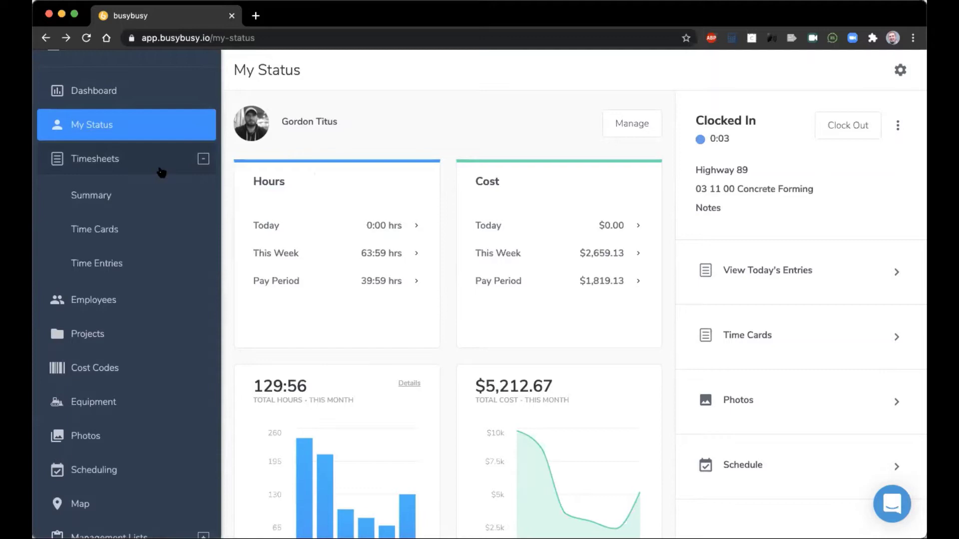
{"action": "left_click", "coordinate": [92, 270]}
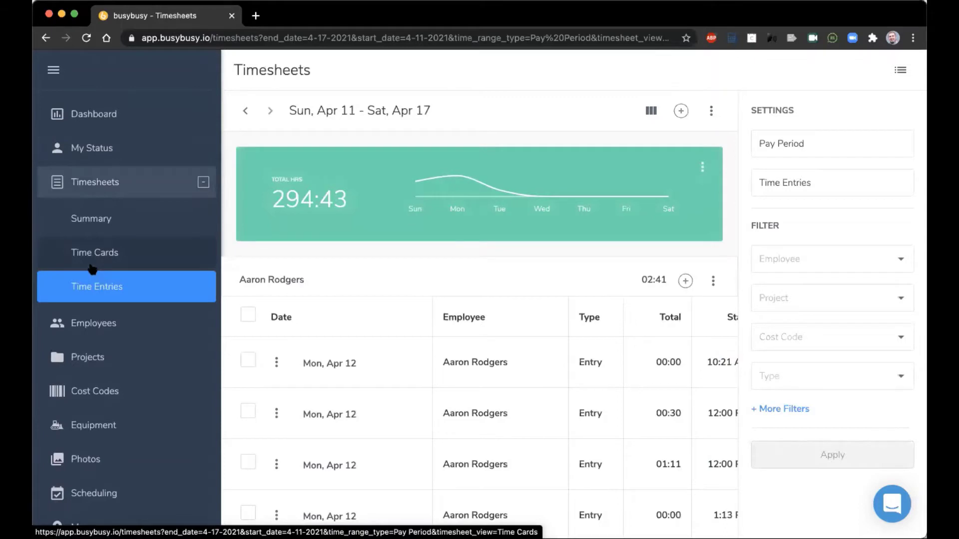
- Review the Apr 11 - Apr 17 time entries across the columns from date and times to project, cost code and description
{"action": "scroll", "coordinate": [261, 297], "scroll_direction": "down", "scroll_amount": 3}
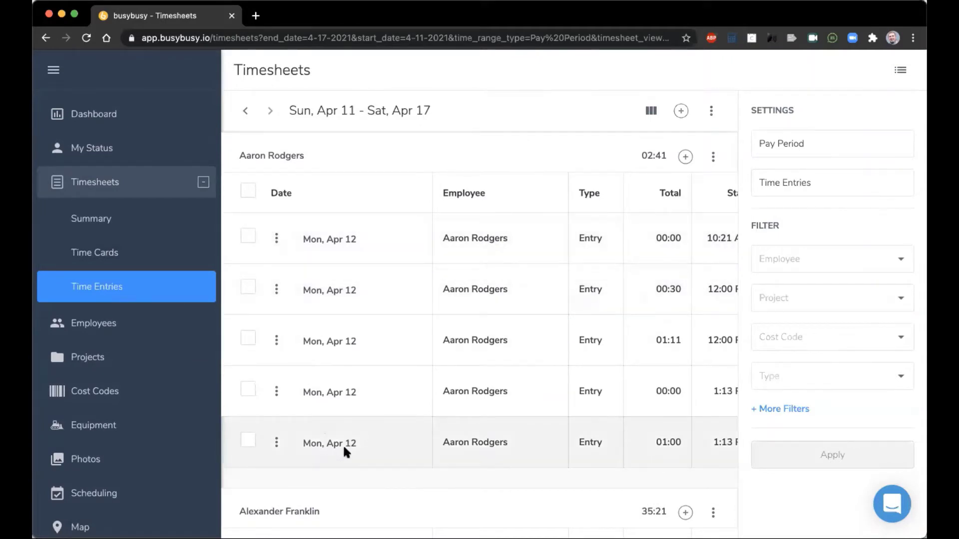
{"action": "scroll", "coordinate": [342, 444], "scroll_direction": "down", "scroll_amount": 2}
{"action": "scroll", "coordinate": [370, 437], "scroll_direction": "up", "scroll_amount": 5}
{"action": "scroll", "coordinate": [393, 427], "scroll_direction": "right", "scroll_amount": 2}
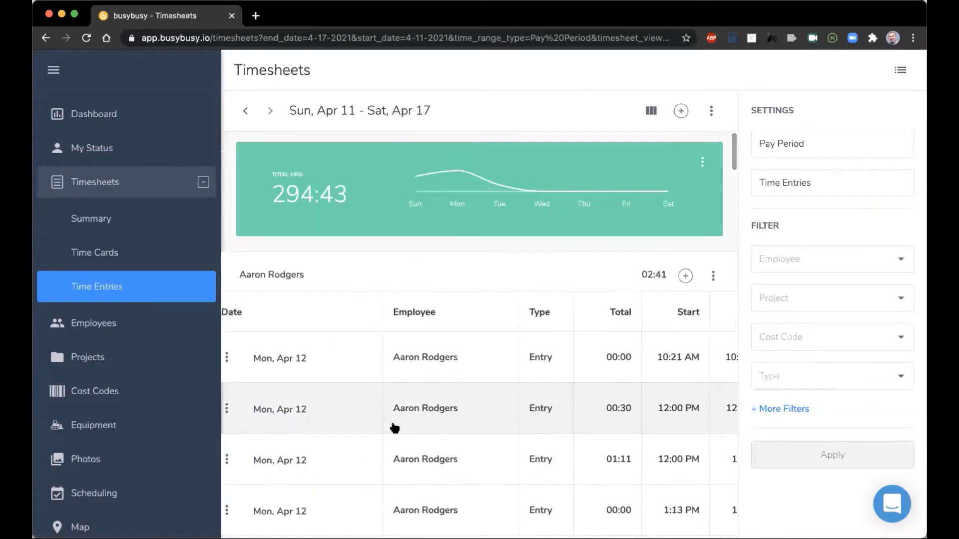
{"action": "scroll", "coordinate": [394, 428], "scroll_direction": "right", "scroll_amount": 10}
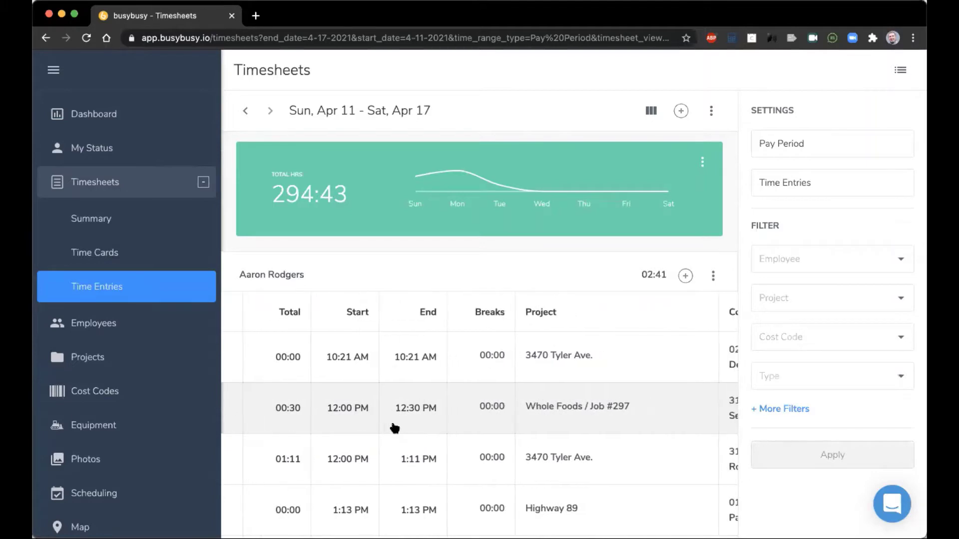
{"action": "scroll", "coordinate": [395, 428], "scroll_direction": "right", "scroll_amount": 12}
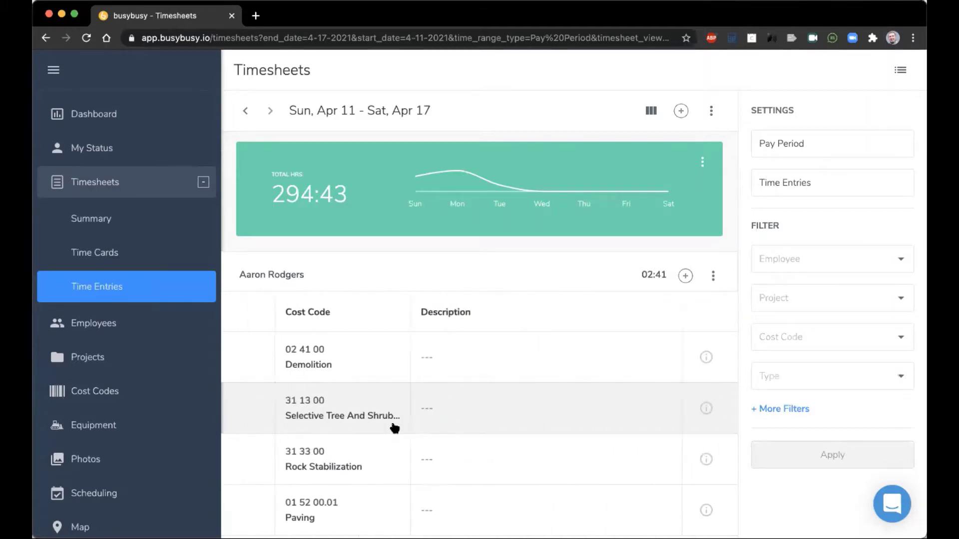
{"action": "scroll", "coordinate": [395, 428], "scroll_direction": "right", "scroll_amount": 2}
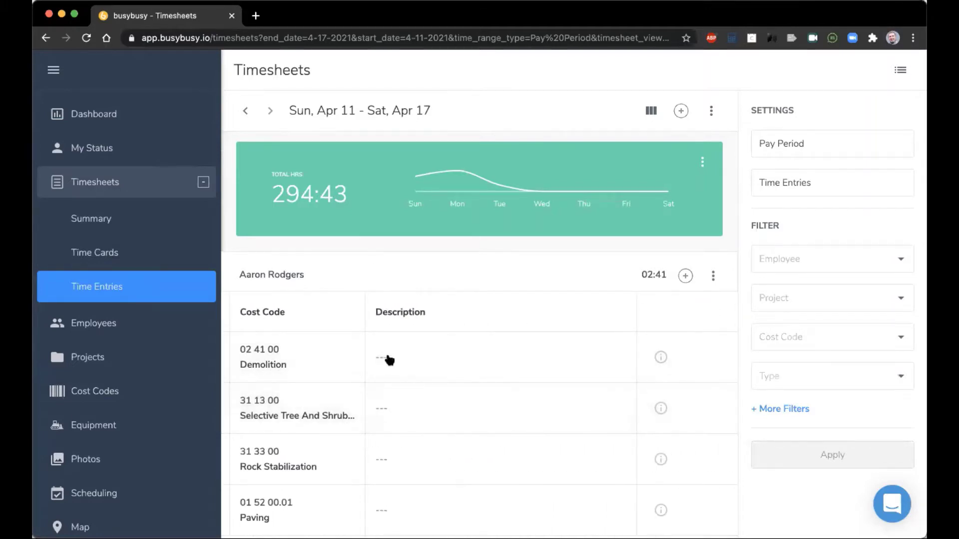
- Examine the Time Entry Log of the first employee's 02 41 00 Demolition entry and close it
{"action": "left_click", "coordinate": [659, 357]}
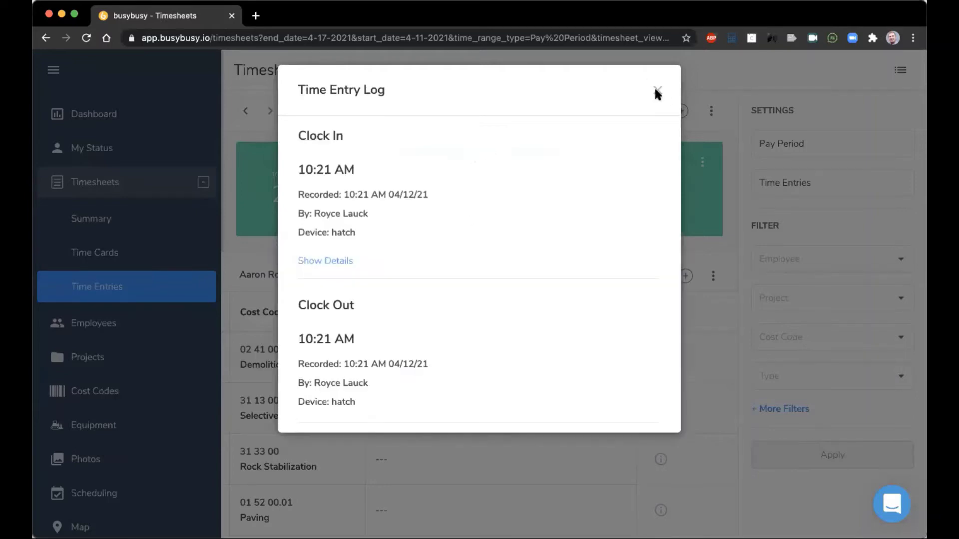
{"action": "left_click", "coordinate": [655, 90]}
{"action": "left_click", "coordinate": [661, 359]}
{"action": "left_click", "coordinate": [660, 92]}
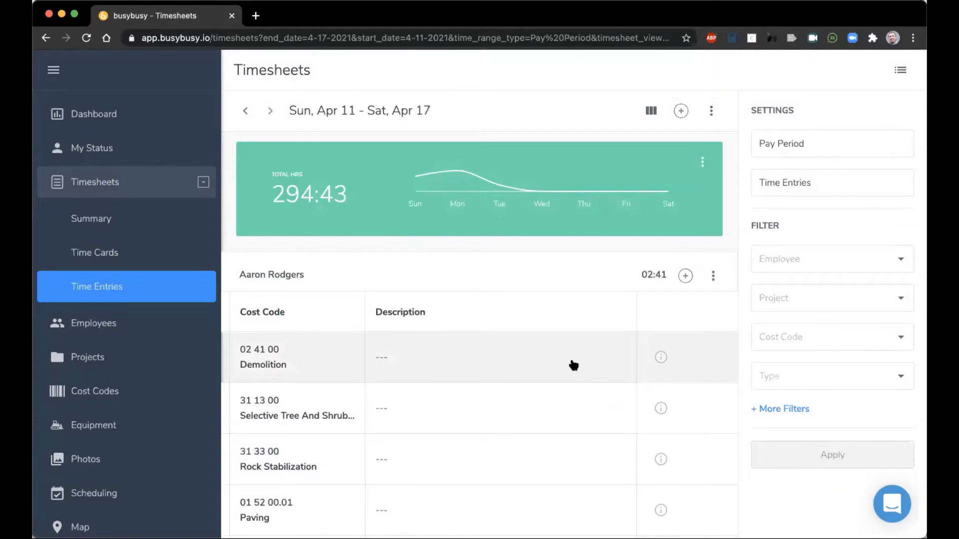
- Look through the other employees' time entries for one with recorded locations
{"action": "scroll", "coordinate": [572, 364], "scroll_direction": "down", "scroll_amount": 8}
{"action": "scroll", "coordinate": [554, 365], "scroll_direction": "right", "scroll_amount": 10}
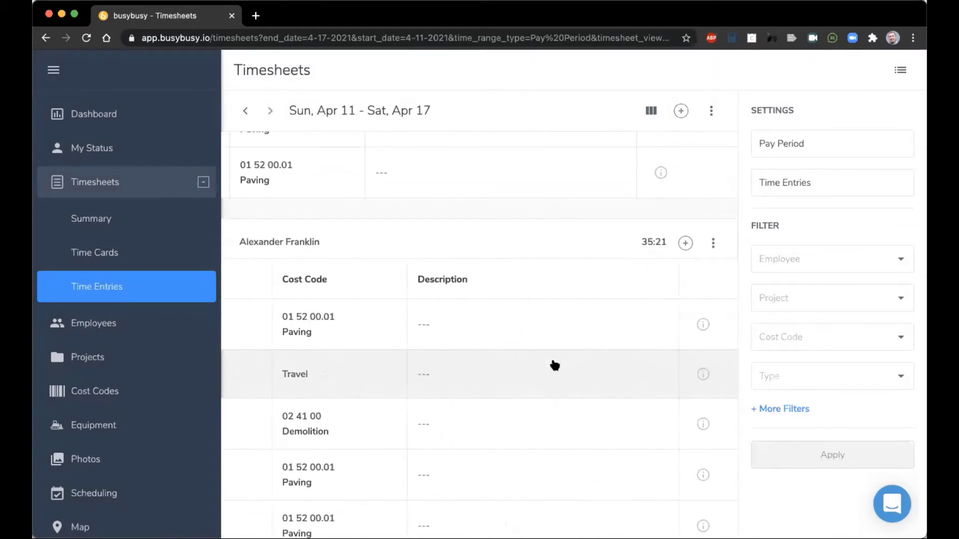
{"action": "scroll", "coordinate": [552, 365], "scroll_direction": "down", "scroll_amount": 10}
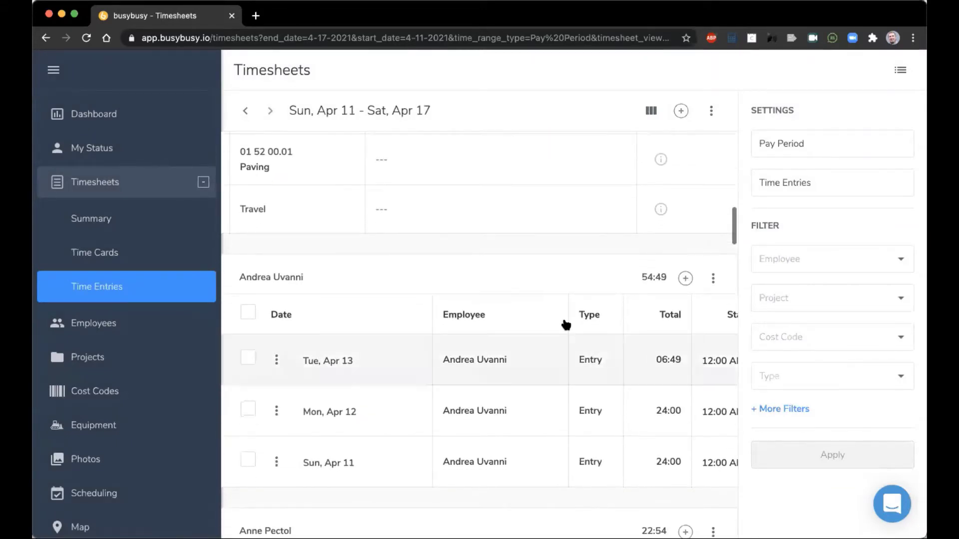
{"action": "scroll", "coordinate": [566, 326], "scroll_direction": "down", "scroll_amount": 10}
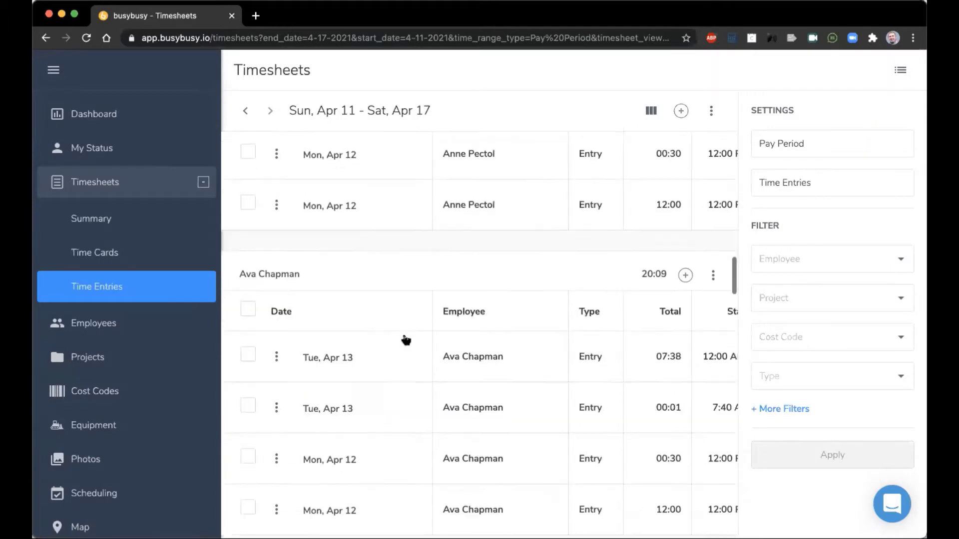
{"action": "scroll", "coordinate": [405, 340], "scroll_direction": "down", "scroll_amount": 9}
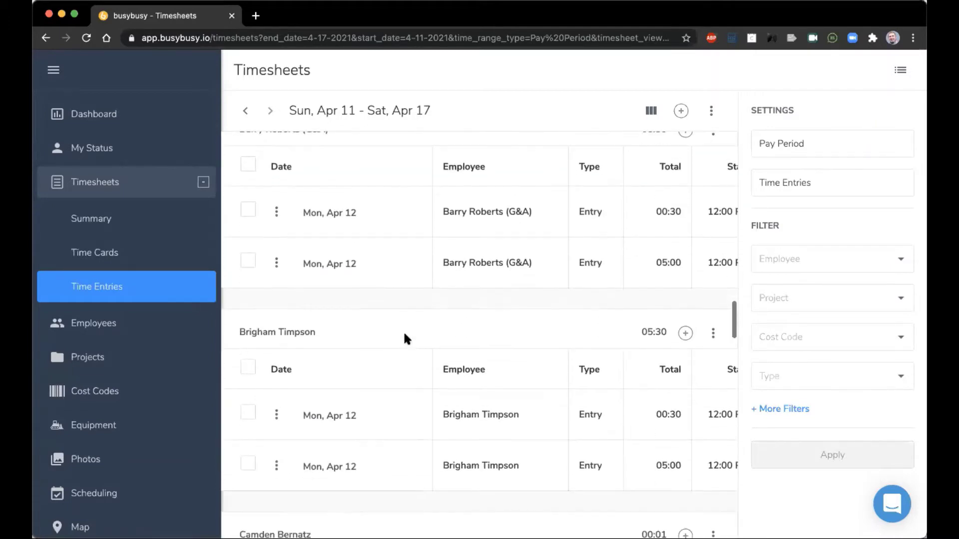
{"action": "scroll", "coordinate": [406, 340], "scroll_direction": "down", "scroll_amount": 10}
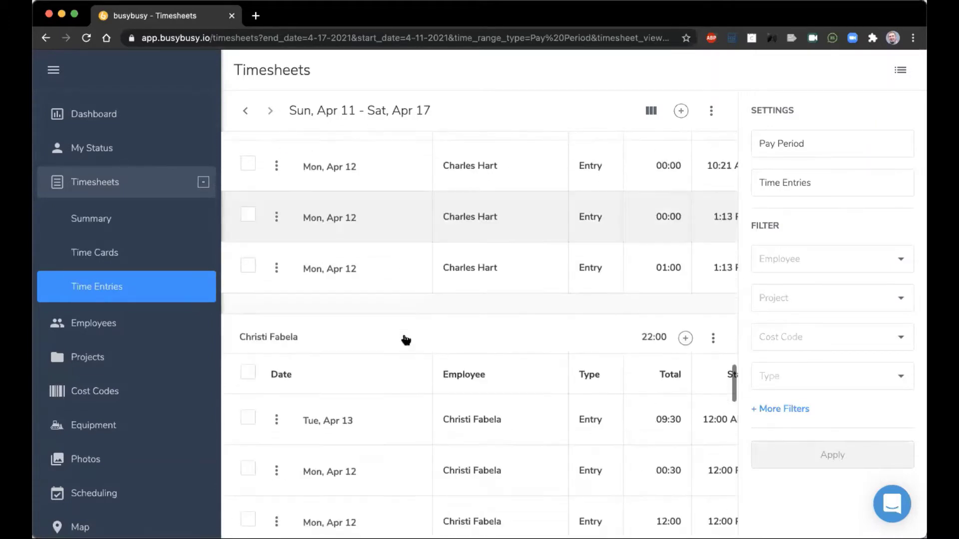
{"action": "scroll", "coordinate": [405, 340], "scroll_direction": "down", "scroll_amount": 10}
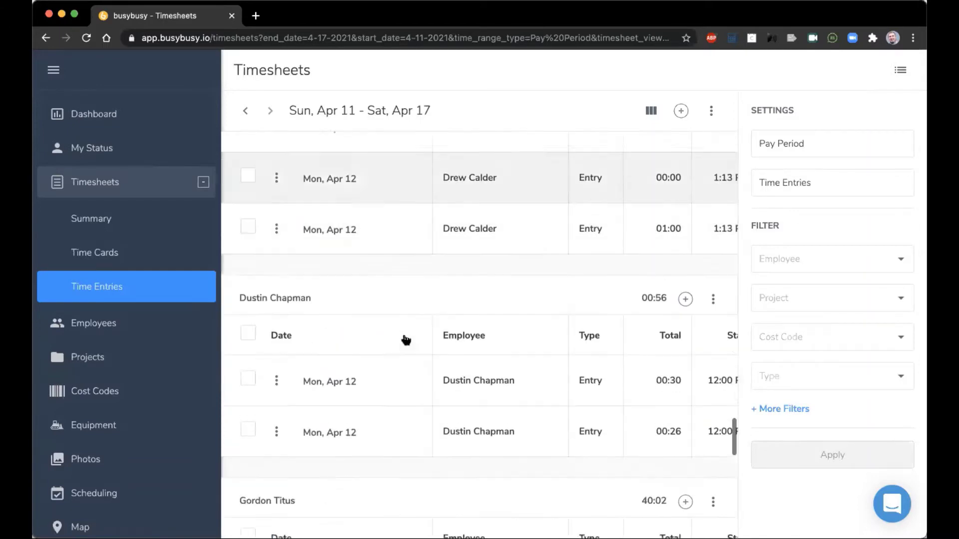
{"action": "scroll", "coordinate": [405, 341], "scroll_direction": "down", "scroll_amount": 2}
{"action": "scroll", "coordinate": [552, 269], "scroll_direction": "right", "scroll_amount": 5}
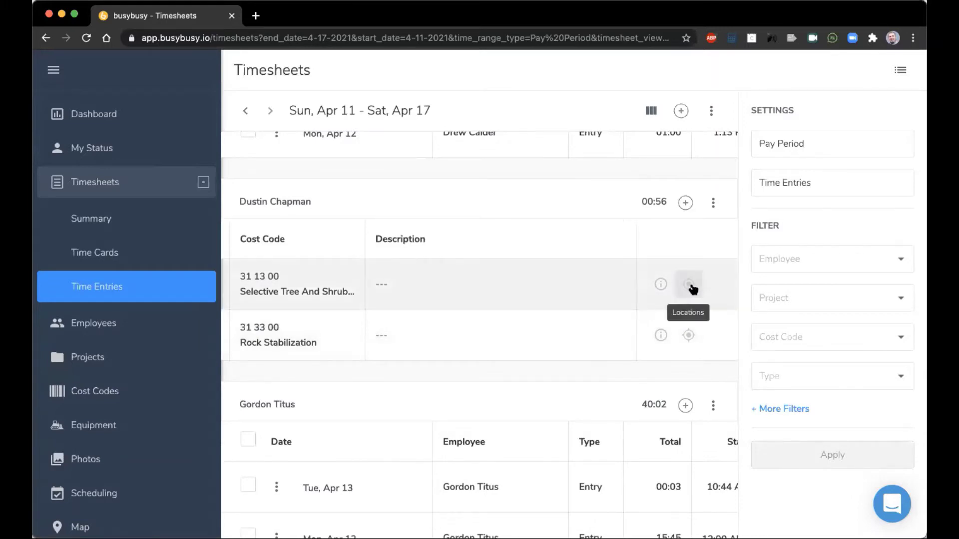
- Inspect the location updates on the map for the 31 13 00 entry of Mon, Apr 12, and return to the time entries
{"action": "left_click", "coordinate": [689, 285]}
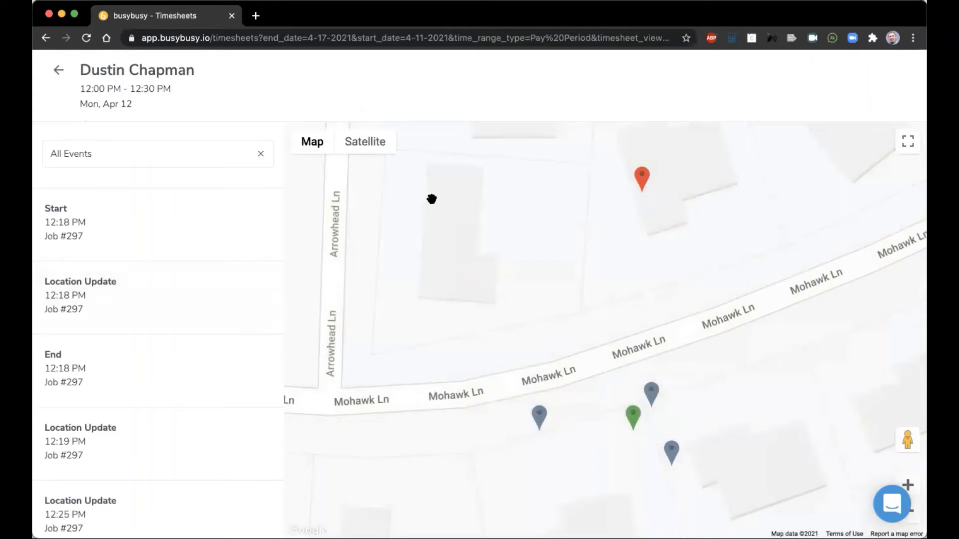
{"action": "left_click", "coordinate": [541, 416]}
{"action": "left_click", "coordinate": [652, 396]}
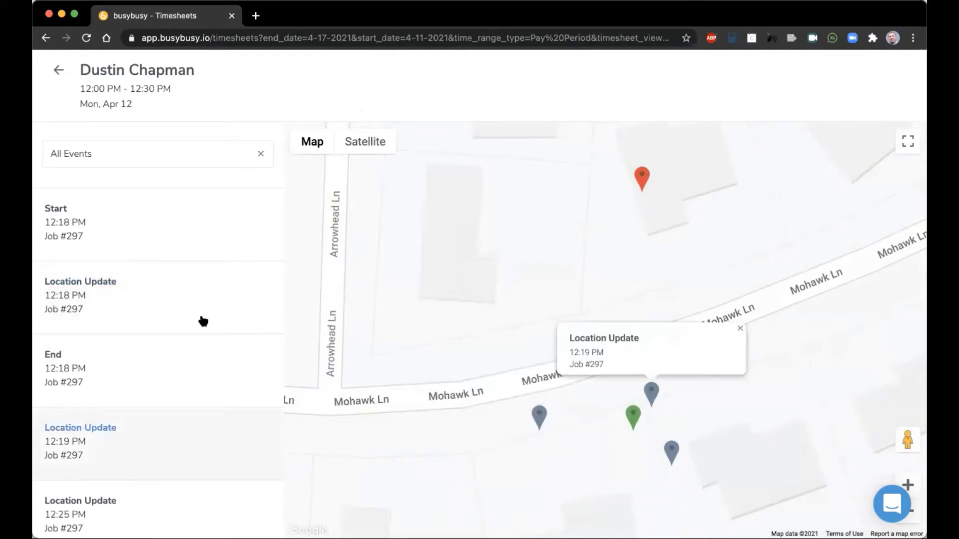
{"action": "left_click", "coordinate": [675, 454]}
{"action": "scroll", "coordinate": [122, 449], "scroll_direction": "down", "scroll_amount": 1}
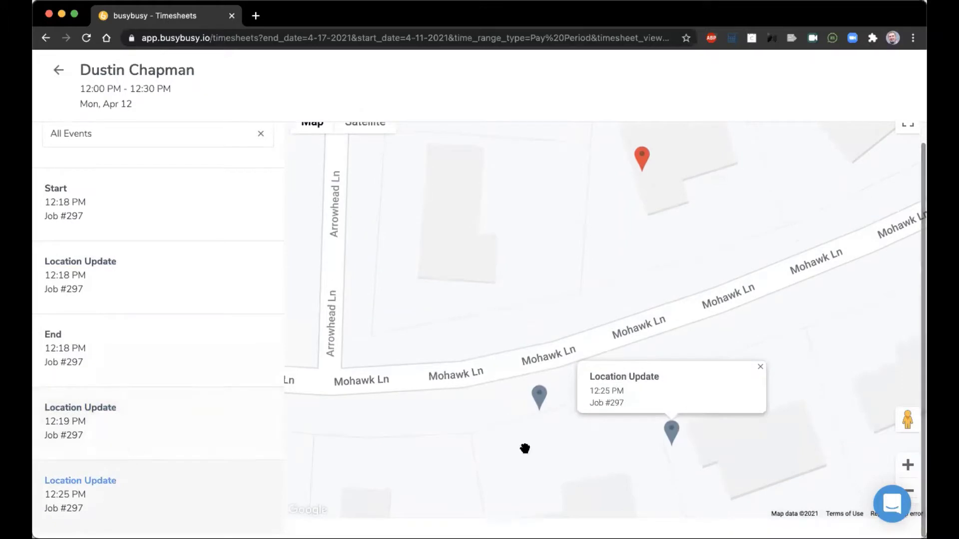
{"action": "left_click", "coordinate": [539, 397]}
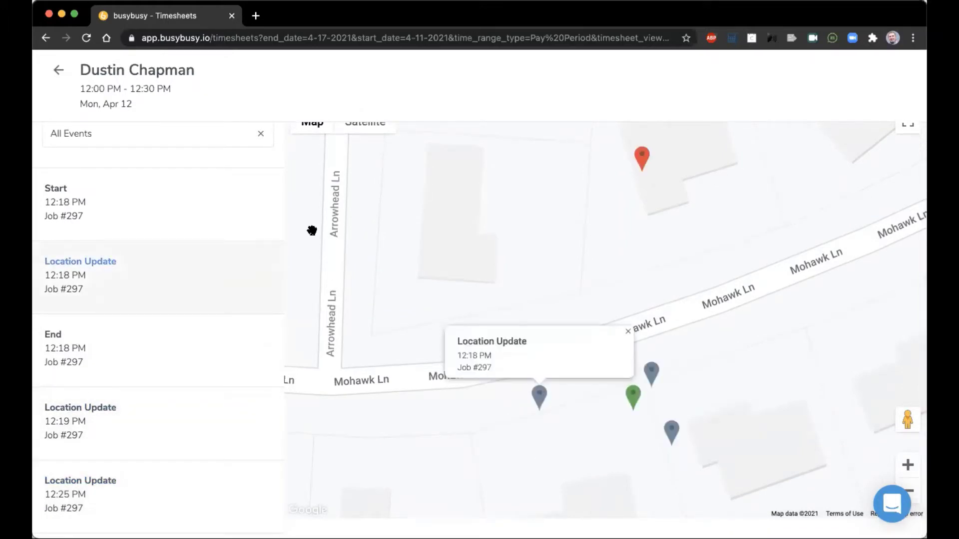
{"action": "left_click", "coordinate": [59, 71]}
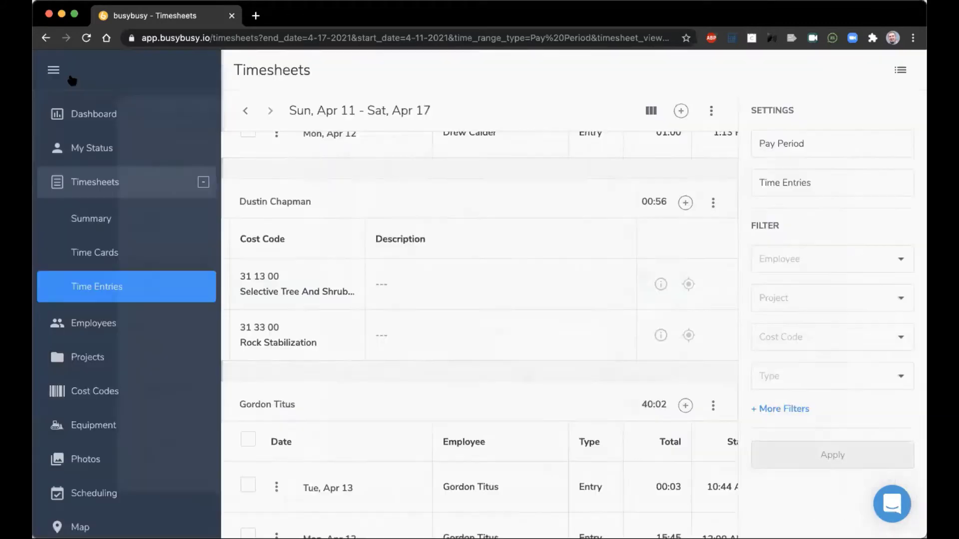
- Show the additional time entry filters and look through the Employee Group options without choosing one
{"action": "scroll", "coordinate": [352, 178], "scroll_direction": "up", "scroll_amount": 1}
{"action": "scroll", "coordinate": [351, 178], "scroll_direction": "up", "scroll_amount": 15}
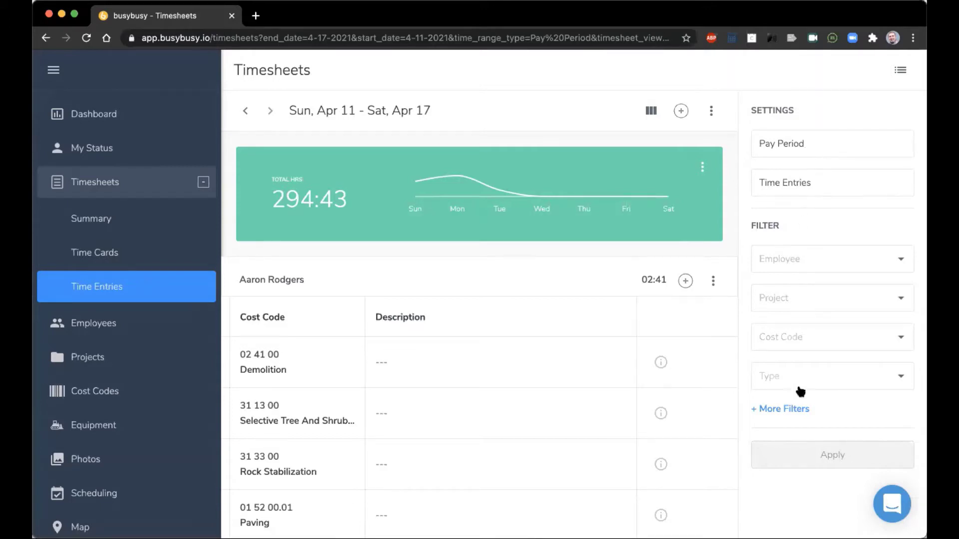
{"action": "left_click", "coordinate": [779, 412]}
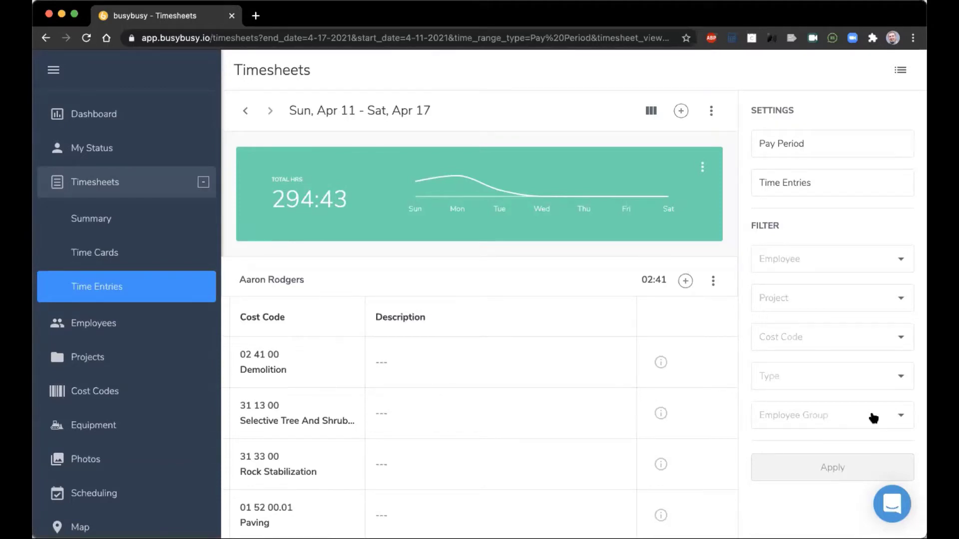
{"action": "left_click", "coordinate": [878, 417]}
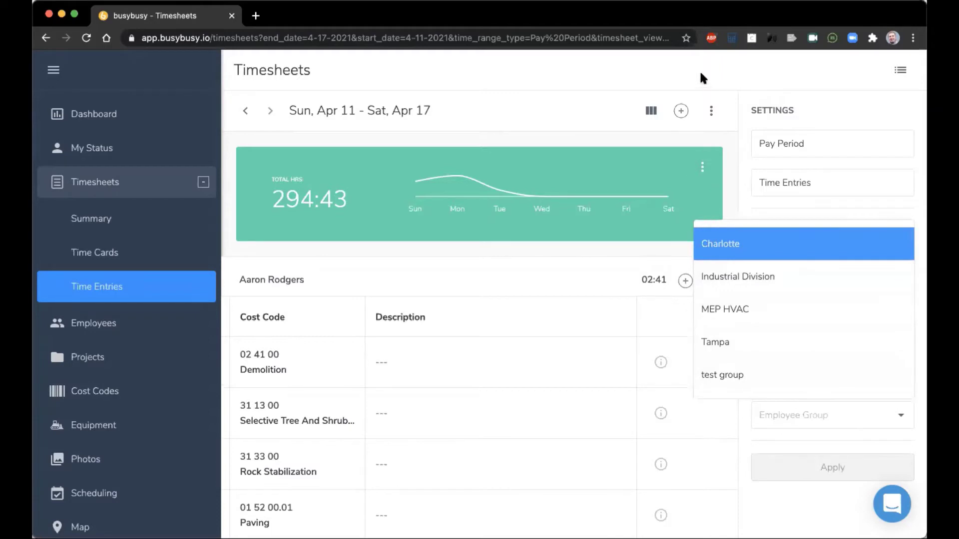
{"action": "left_click", "coordinate": [685, 77]}
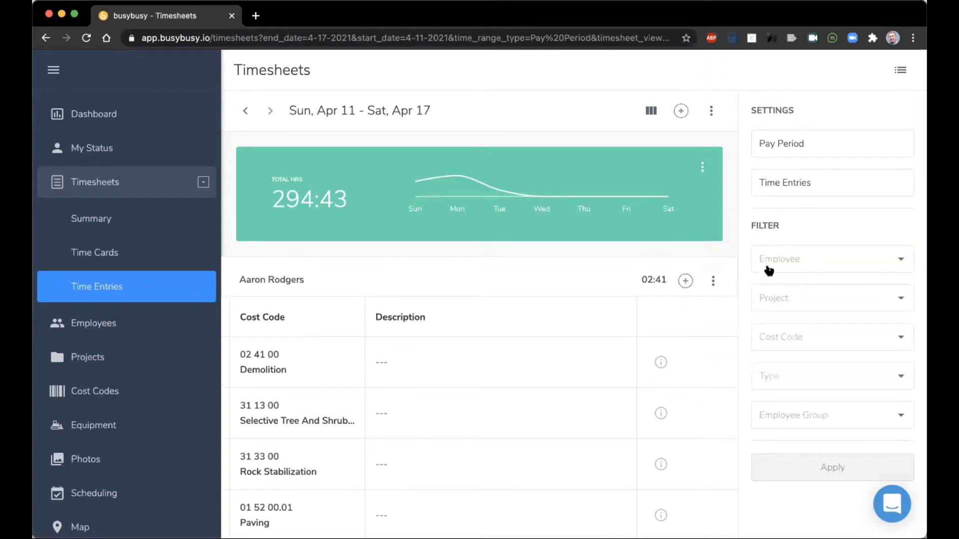
- Review the Apr 11 - Apr 17 time cards across the columns from date and time accuracy to total hours
{"action": "left_click", "coordinate": [100, 262]}
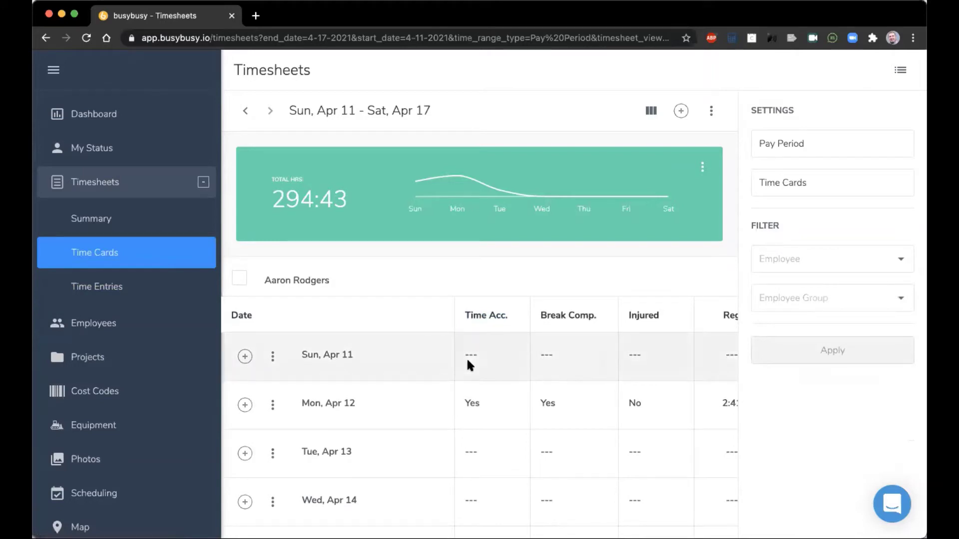
{"action": "scroll", "coordinate": [467, 363], "scroll_direction": "right", "scroll_amount": 5}
{"action": "scroll", "coordinate": [468, 362], "scroll_direction": "right", "scroll_amount": 3}
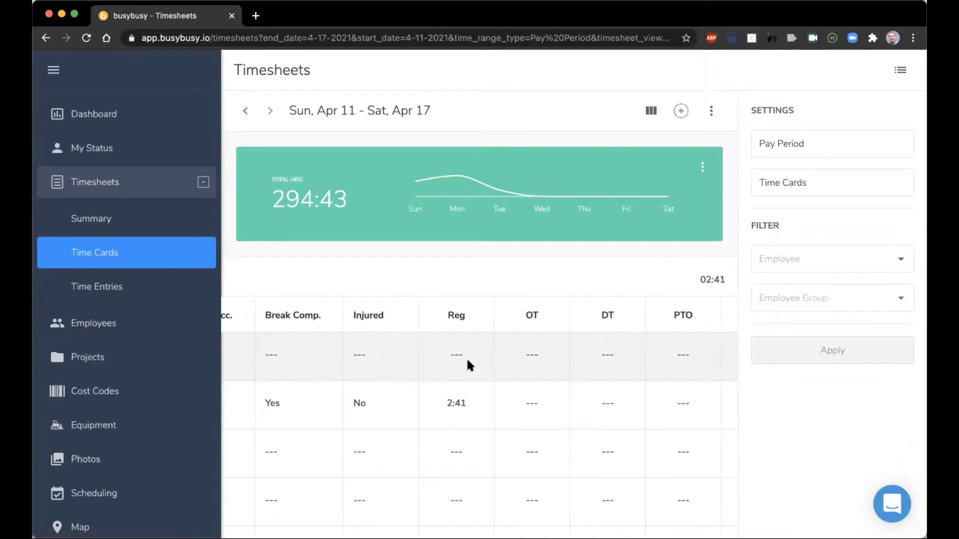
{"action": "scroll", "coordinate": [468, 361], "scroll_direction": "down", "scroll_amount": 2}
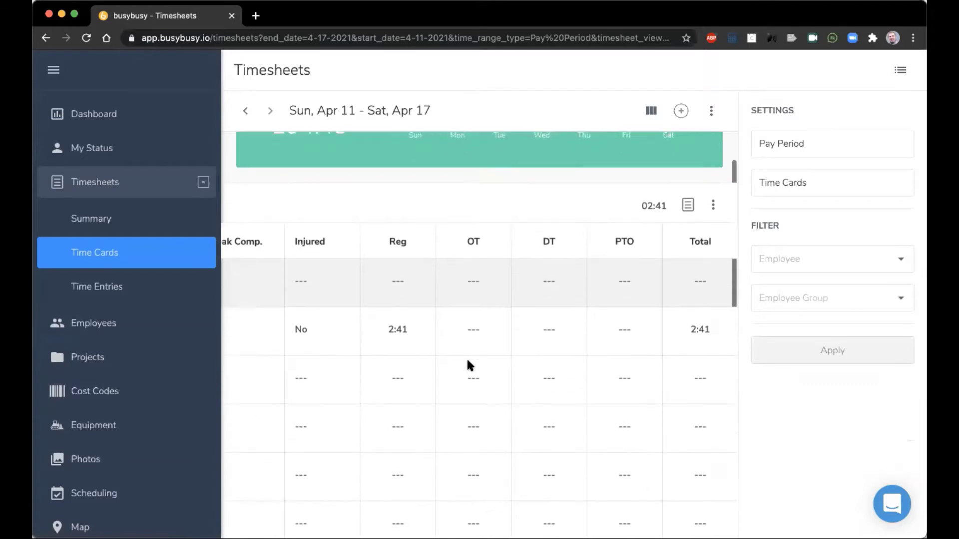
{"action": "scroll", "coordinate": [468, 364], "scroll_direction": "left", "scroll_amount": 8}
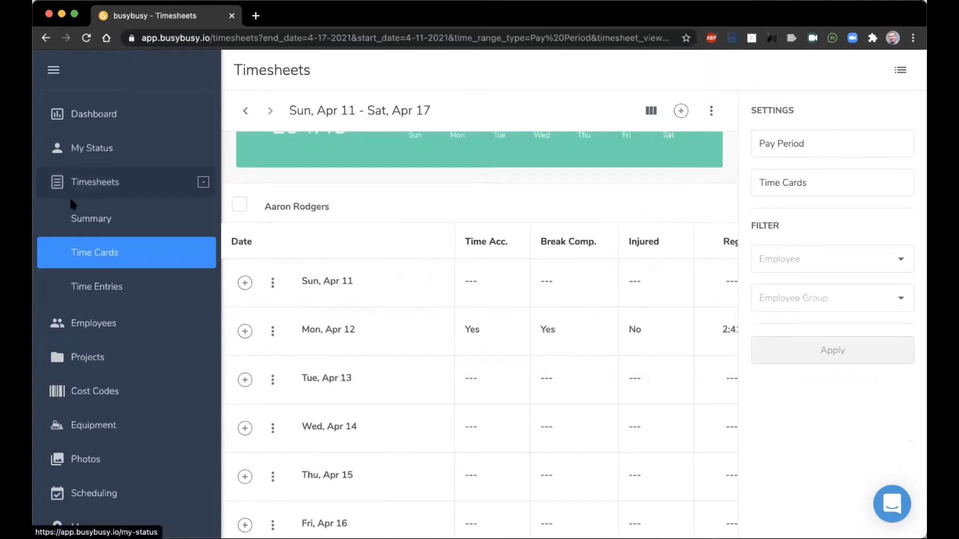
- Review the timesheet summary of all employees across the columns from signatures to total hours
{"action": "left_click", "coordinate": [83, 218]}
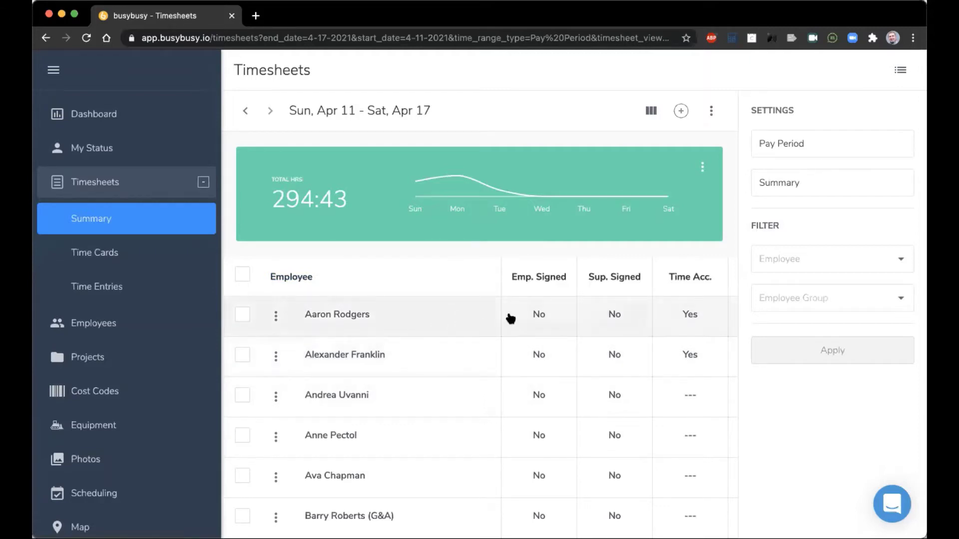
{"action": "scroll", "coordinate": [508, 317], "scroll_direction": "right", "scroll_amount": 10}
{"action": "scroll", "coordinate": [651, 325], "scroll_direction": "right", "scroll_amount": 3}
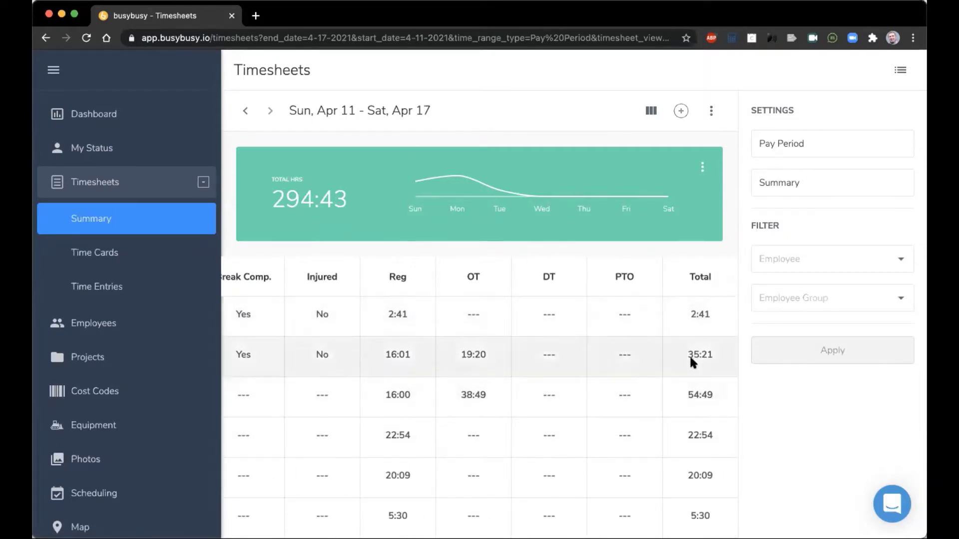
{"action": "scroll", "coordinate": [689, 355], "scroll_direction": "left", "scroll_amount": 10}
{"action": "scroll", "coordinate": [689, 355], "scroll_direction": "left", "scroll_amount": 5}
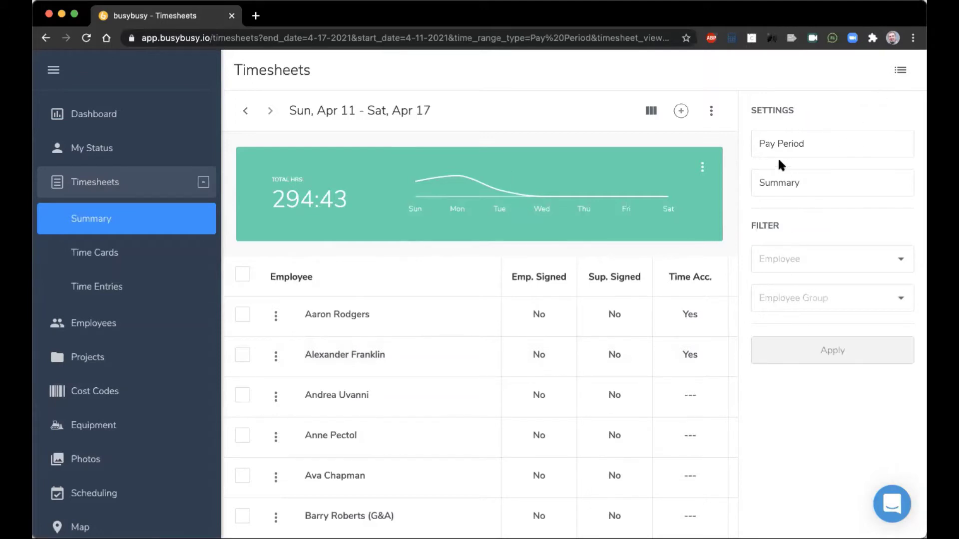
- Limit the Summary & Time Cards table columns to Total Hours, Regular Hours and Overtime Hours, and apply the change
{"action": "left_click", "coordinate": [650, 111]}
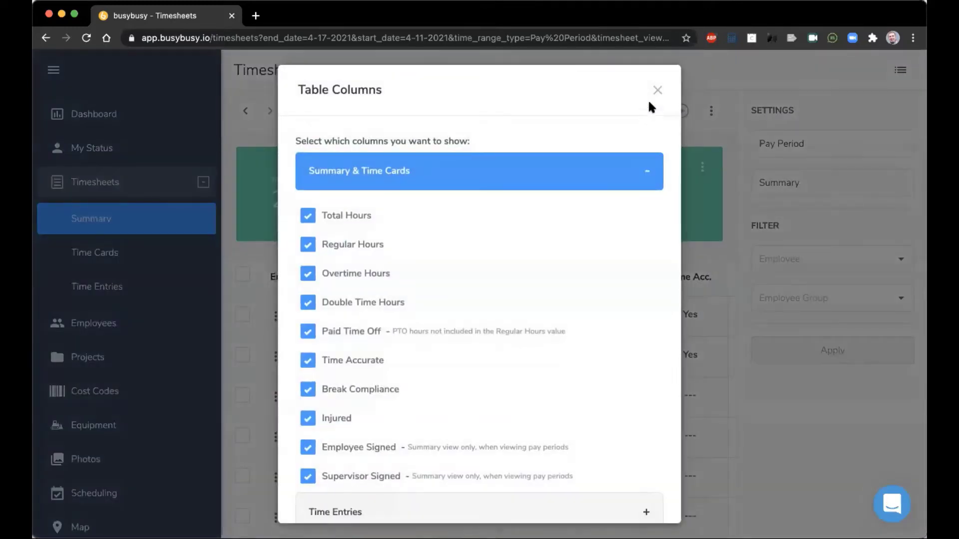
{"action": "left_click", "coordinate": [658, 90]}
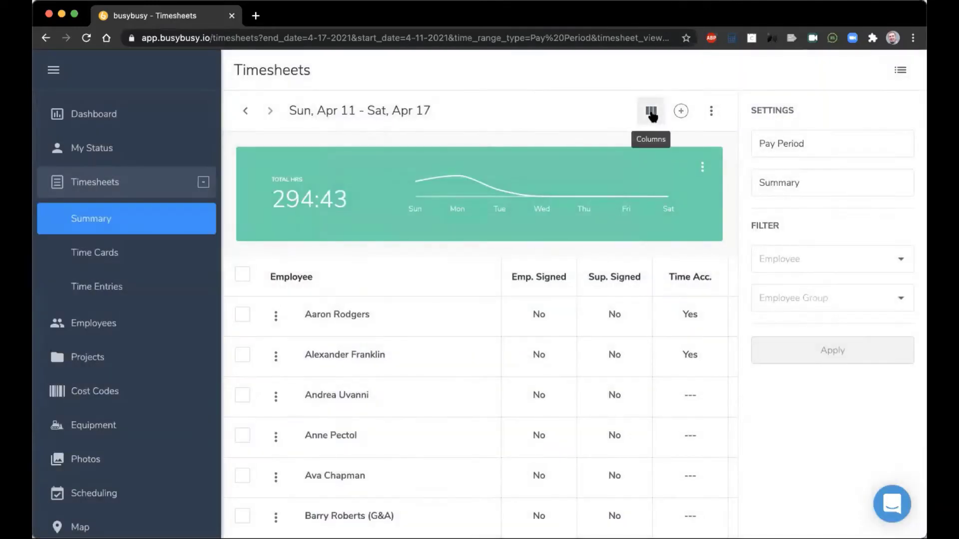
{"action": "left_click", "coordinate": [651, 113]}
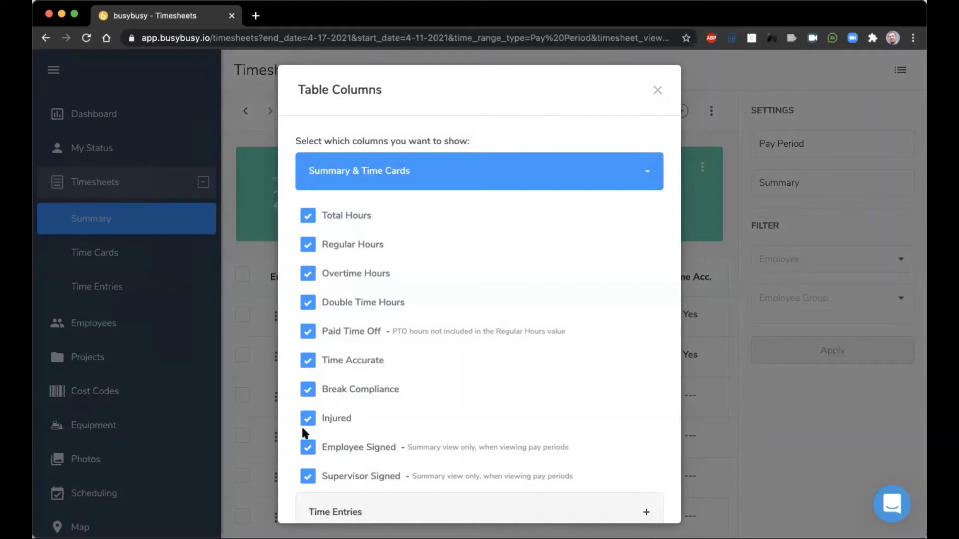
{"action": "scroll", "coordinate": [301, 425], "scroll_direction": "down", "scroll_amount": 1}
{"action": "left_click", "coordinate": [307, 373]}
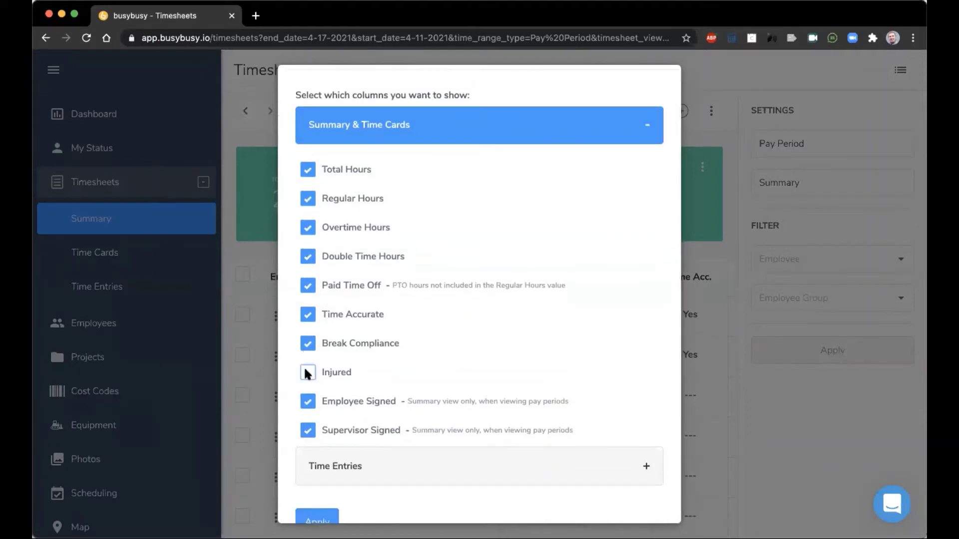
{"action": "left_click", "coordinate": [308, 343]}
{"action": "left_click", "coordinate": [307, 314]}
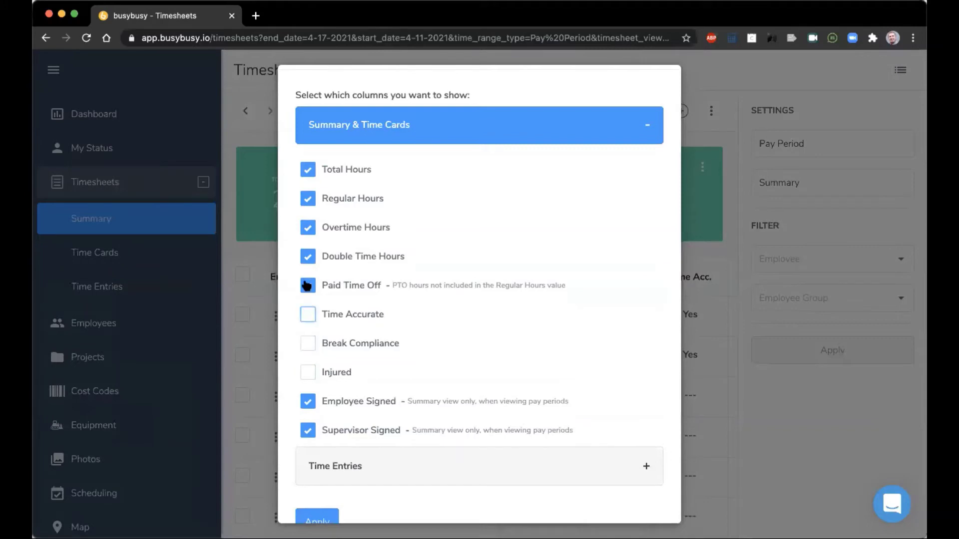
{"action": "left_click", "coordinate": [307, 287]}
{"action": "left_click", "coordinate": [307, 256]}
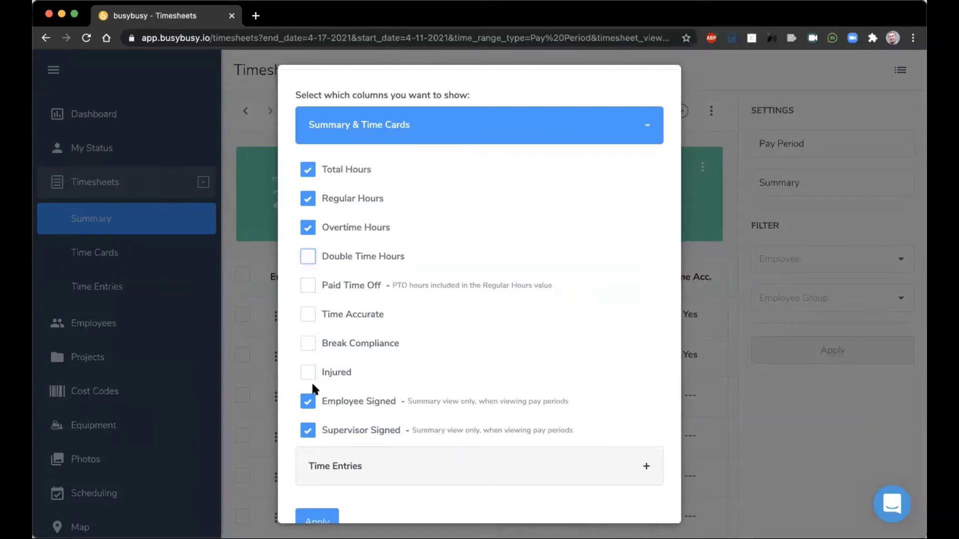
{"action": "left_click", "coordinate": [307, 401]}
{"action": "left_click", "coordinate": [308, 430]}
{"action": "scroll", "coordinate": [329, 425], "scroll_direction": "down", "scroll_amount": 1}
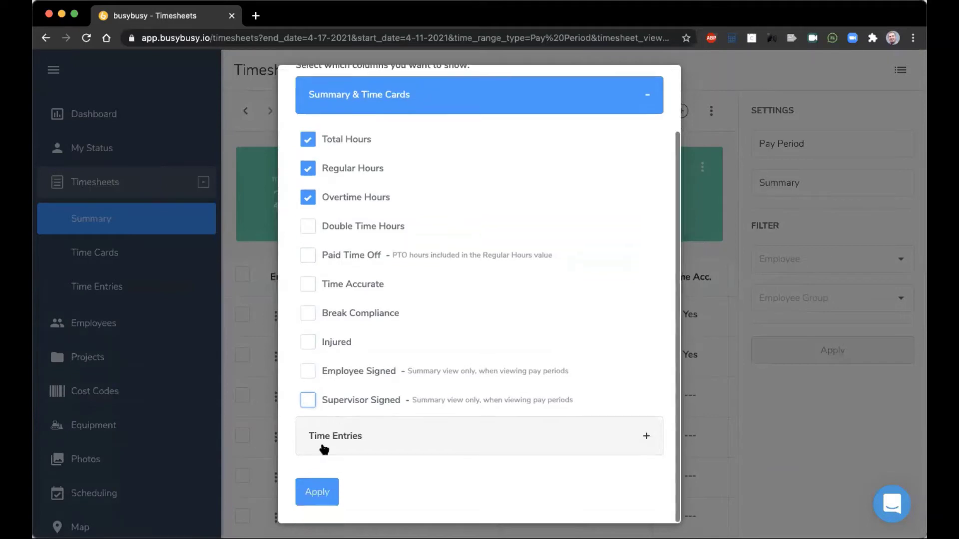
{"action": "left_click", "coordinate": [317, 491]}
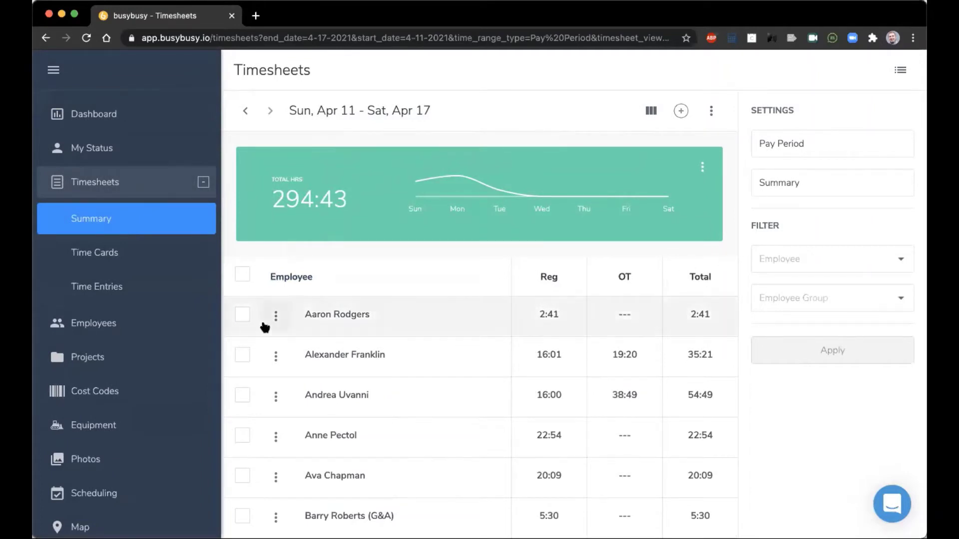
- Select all employees in the summary and check which additional bulk actions are available for them
{"action": "left_click", "coordinate": [243, 277]}
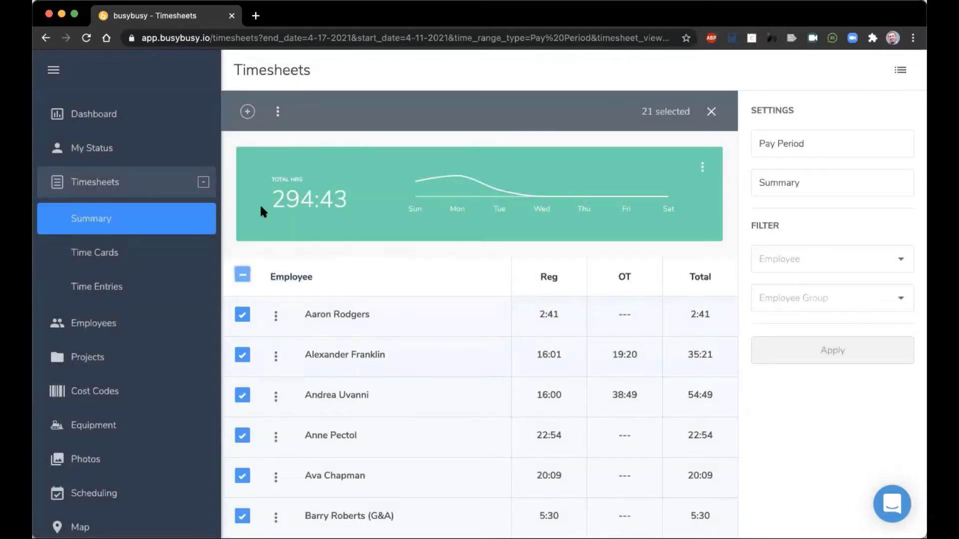
{"action": "left_click", "coordinate": [278, 112]}
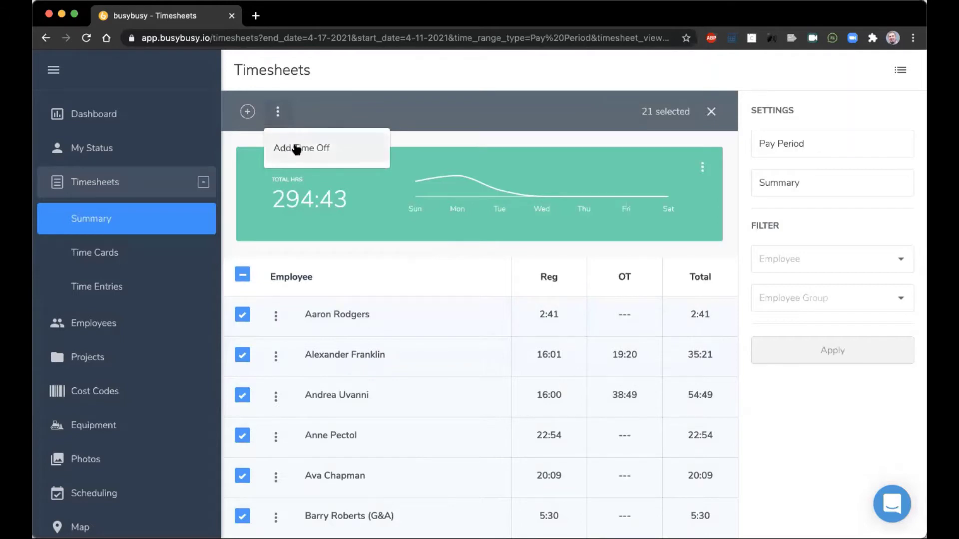
{"action": "scroll", "coordinate": [325, 363], "scroll_direction": "down", "scroll_amount": 3}
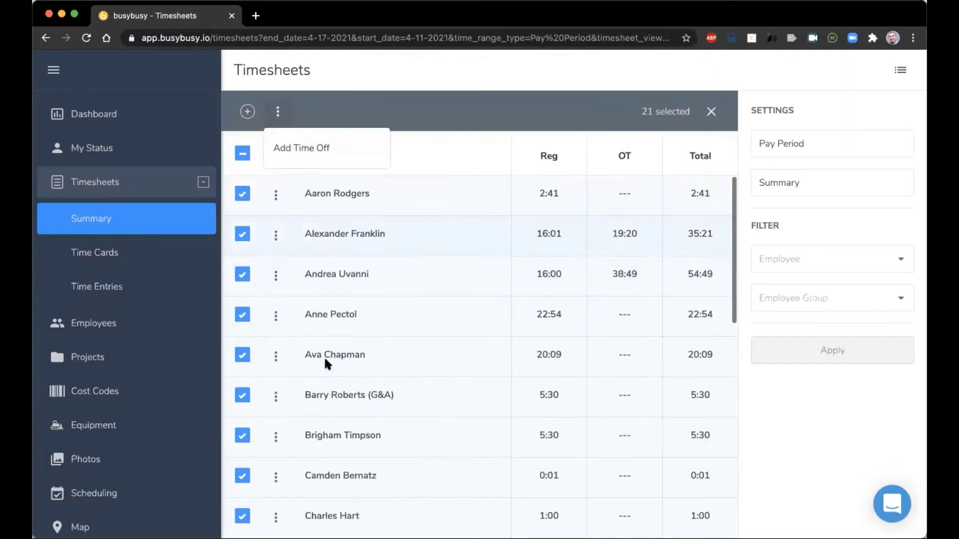
{"action": "scroll", "coordinate": [337, 191], "scroll_direction": "up", "scroll_amount": 3}
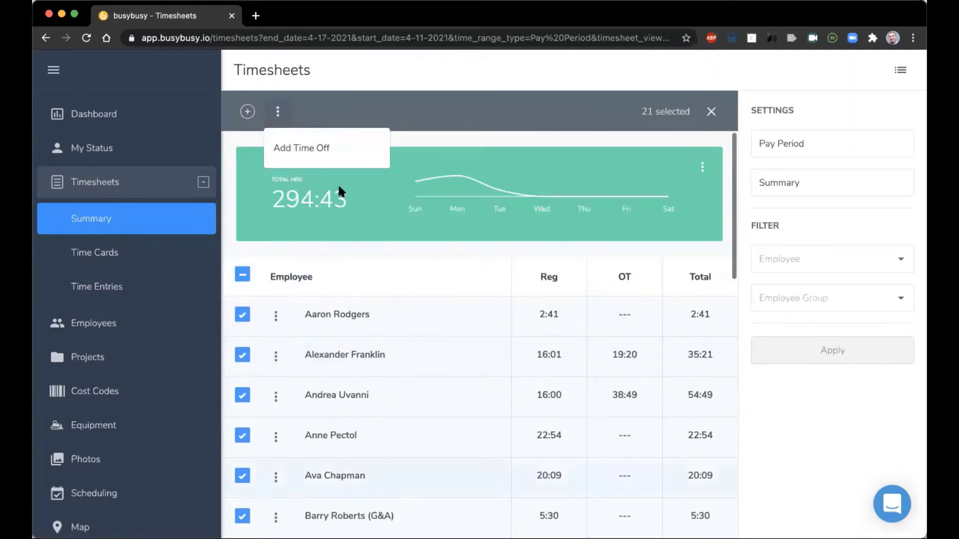
{"action": "left_click", "coordinate": [290, 88]}
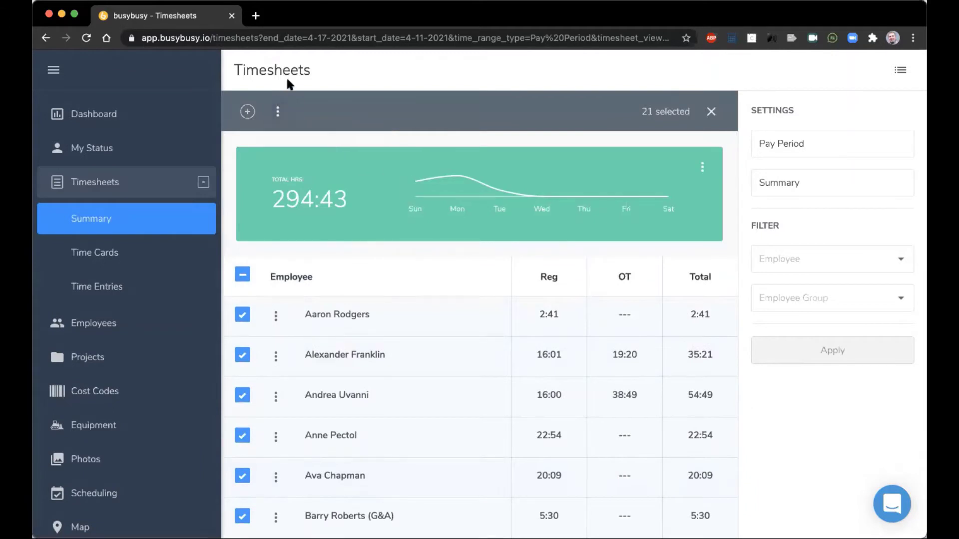
- View the Create Time Entry form for all selected employees, close it without saving and clear the selection
{"action": "left_click", "coordinate": [247, 111]}
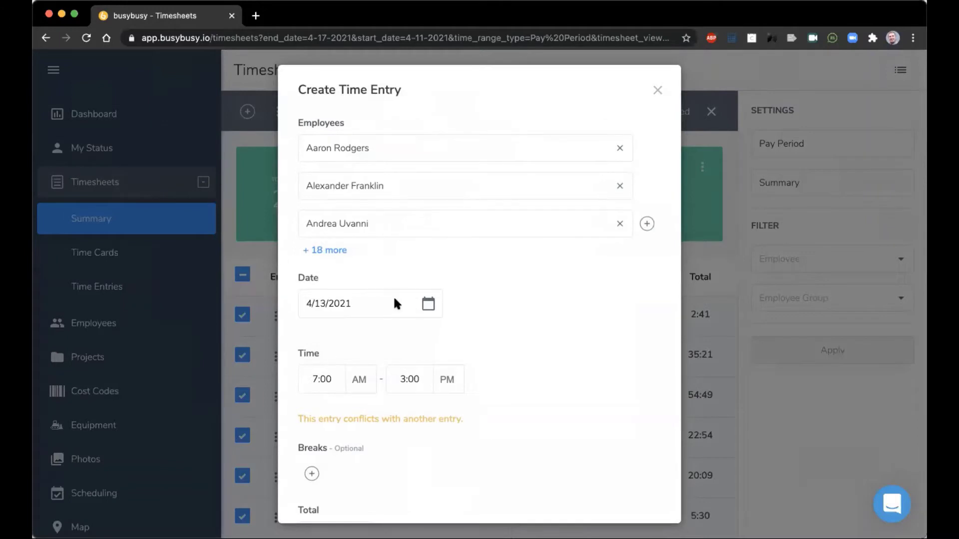
{"action": "left_click", "coordinate": [652, 89]}
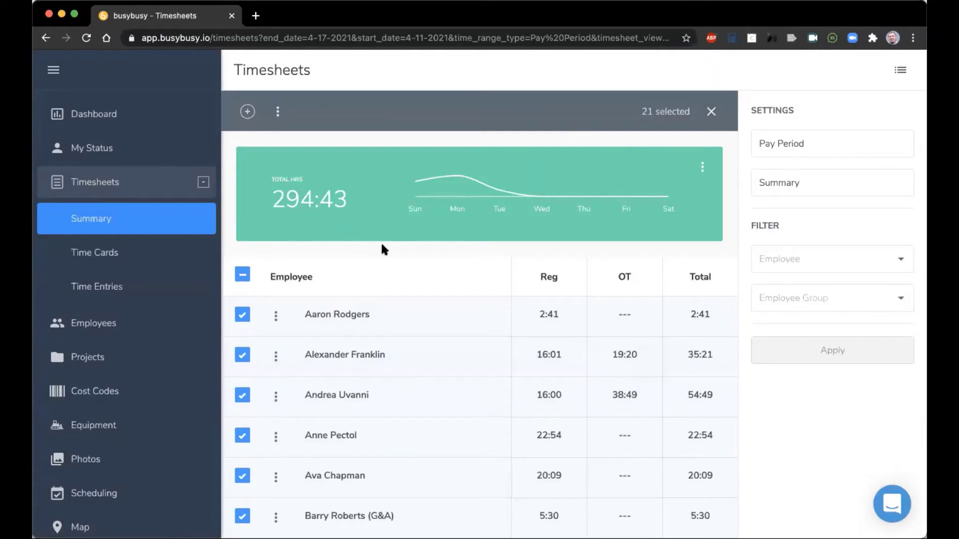
{"action": "left_click", "coordinate": [712, 112]}
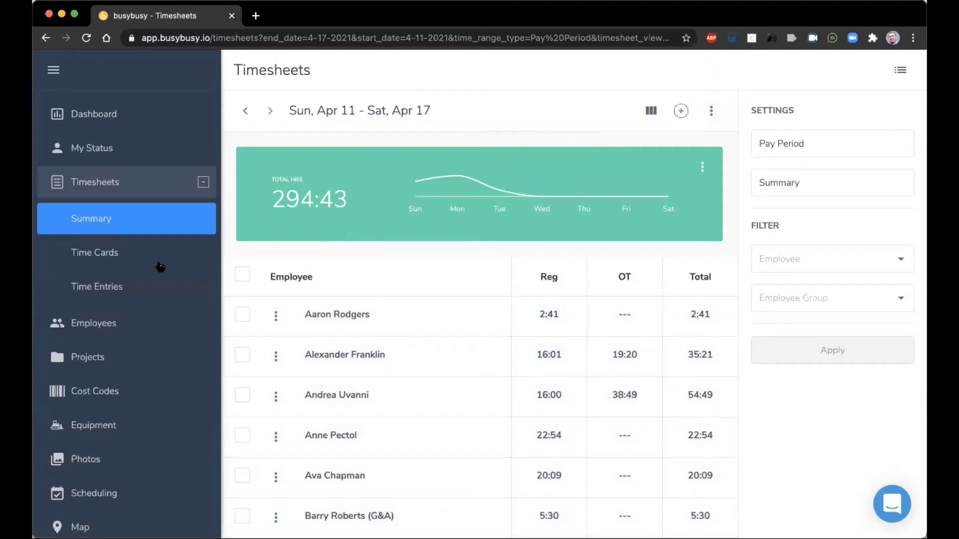
- Open the Employees page and review the clocked-in employees across the timer, today, week and project columns
{"action": "scroll", "coordinate": [125, 302], "scroll_direction": "down", "scroll_amount": 3}
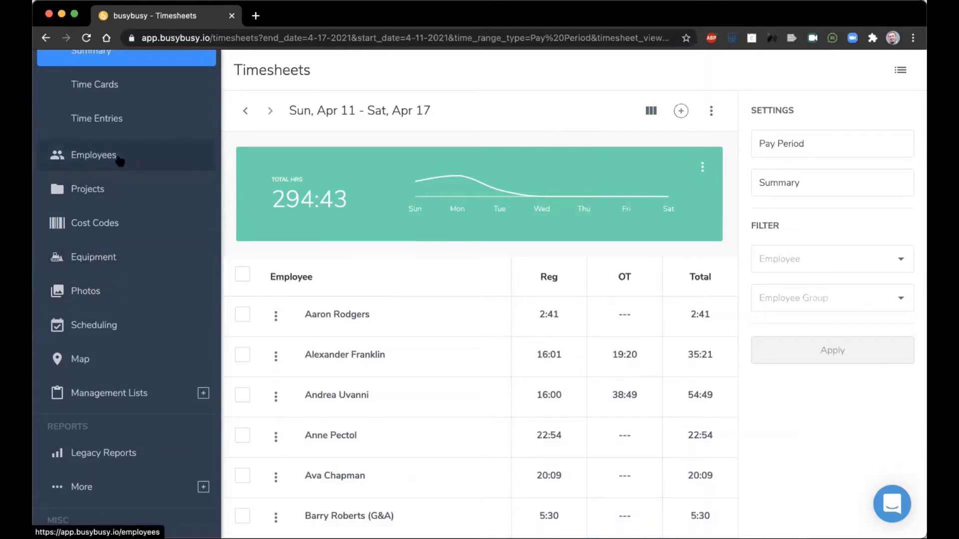
{"action": "left_click", "coordinate": [89, 161]}
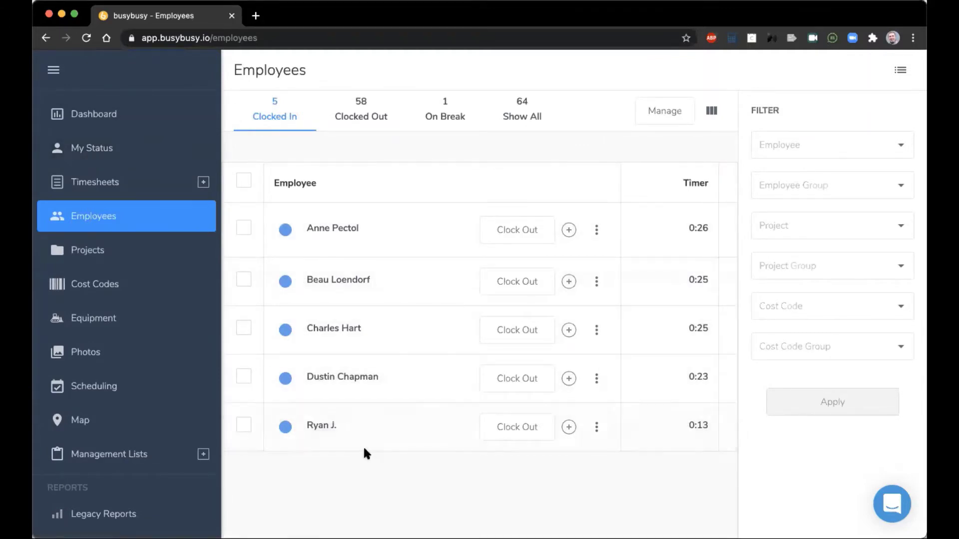
{"action": "scroll", "coordinate": [469, 366], "scroll_direction": "right", "scroll_amount": 1}
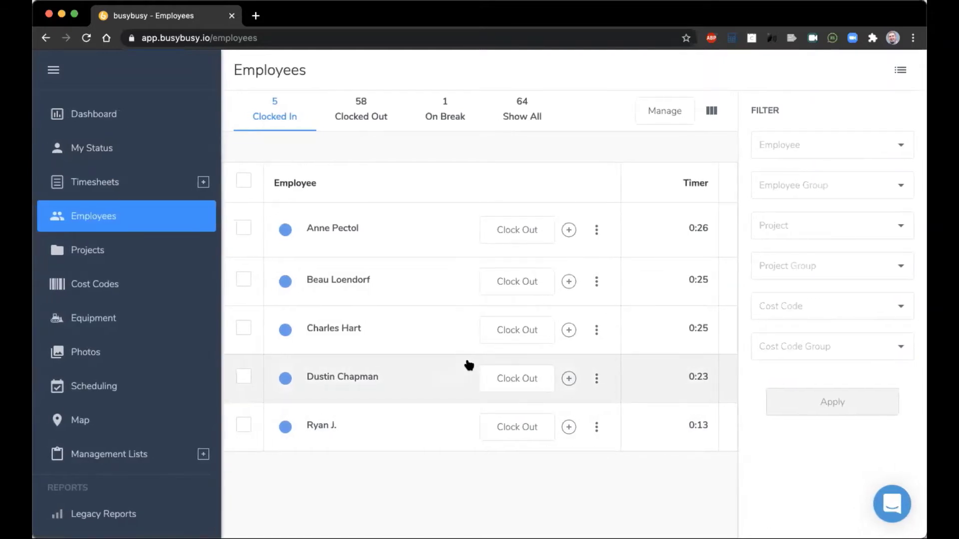
{"action": "scroll", "coordinate": [468, 365], "scroll_direction": "right", "scroll_amount": 5}
{"action": "scroll", "coordinate": [469, 365], "scroll_direction": "right", "scroll_amount": 5}
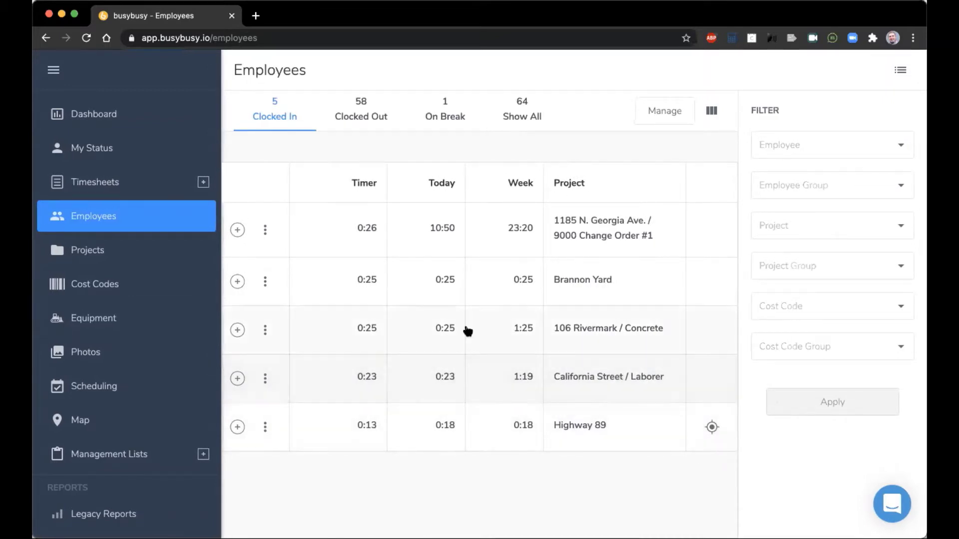
{"action": "scroll", "coordinate": [466, 329], "scroll_direction": "left", "scroll_amount": 5}
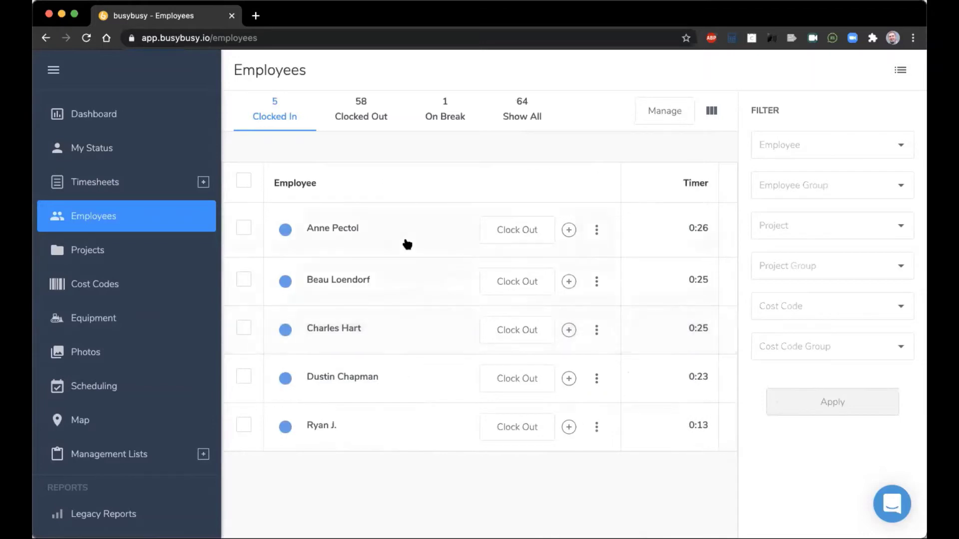
- View the clocked-out employees, those on break, and the list of all employees
{"action": "left_click", "coordinate": [359, 115]}
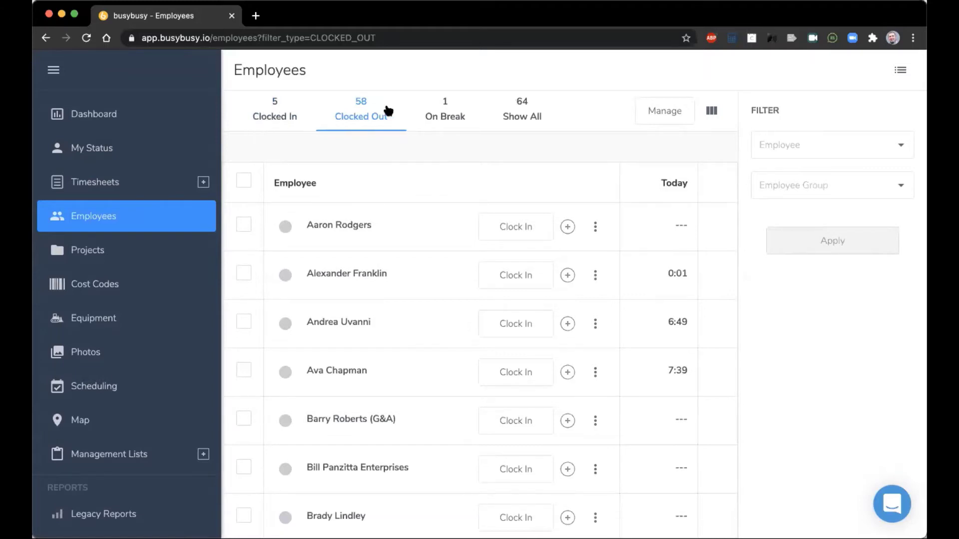
{"action": "left_click", "coordinate": [435, 120]}
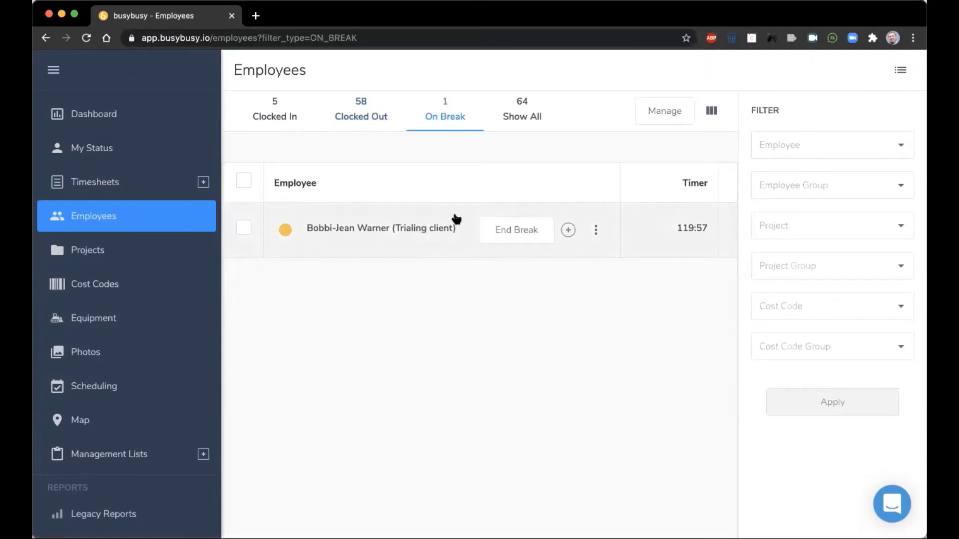
{"action": "left_click", "coordinate": [516, 116]}
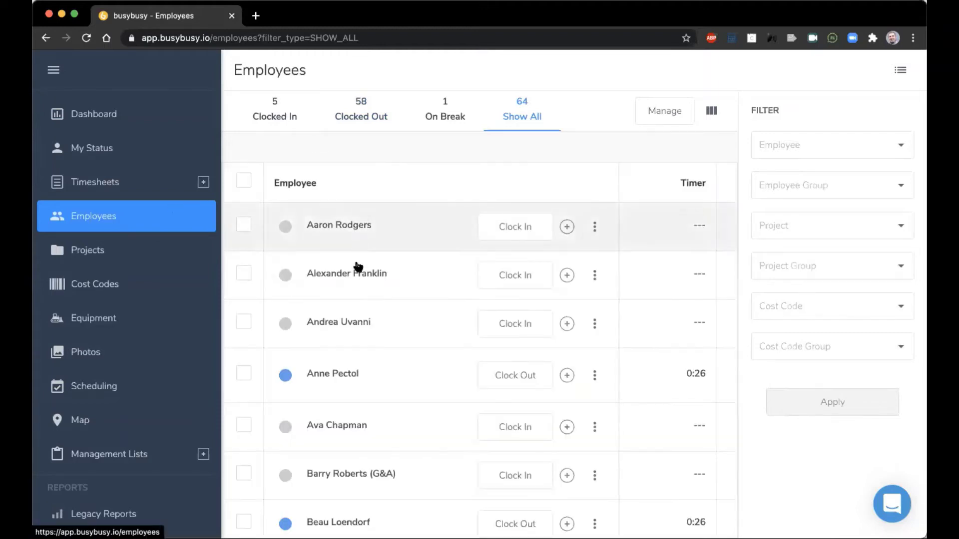
- Look through the full employee list and compare the clock statuses and timers
{"action": "scroll", "coordinate": [355, 266], "scroll_direction": "down", "scroll_amount": 3}
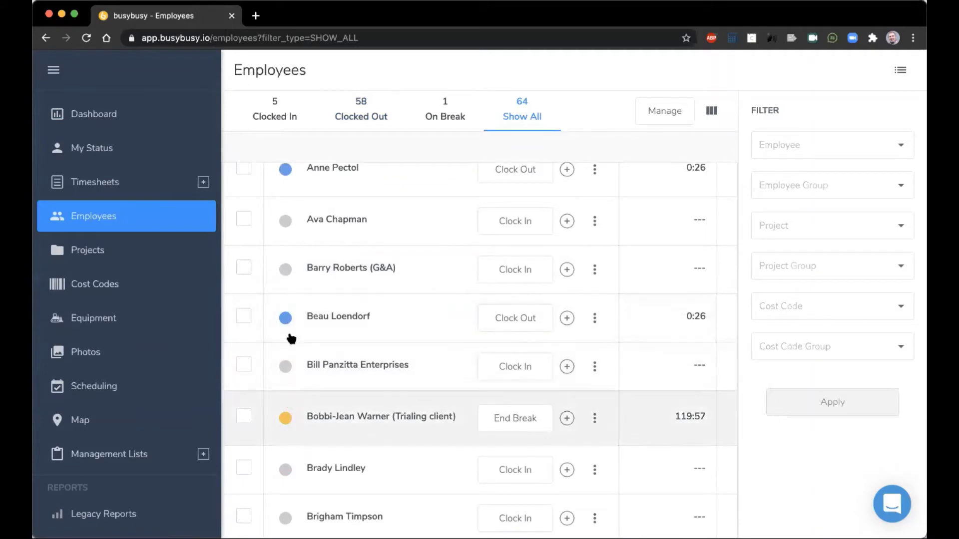
{"action": "scroll", "coordinate": [290, 215], "scroll_direction": "up", "scroll_amount": 1}
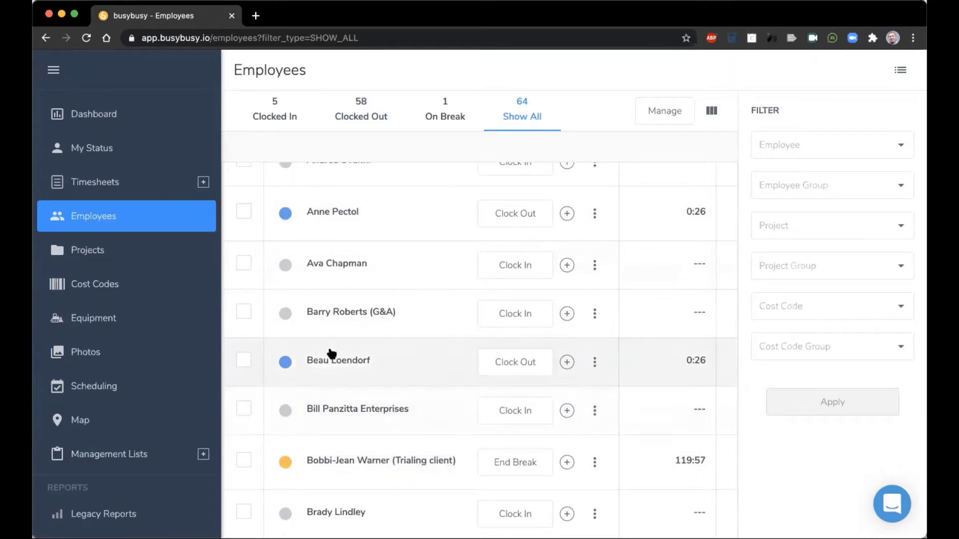
{"action": "scroll", "coordinate": [405, 223], "scroll_direction": "up", "scroll_amount": 3}
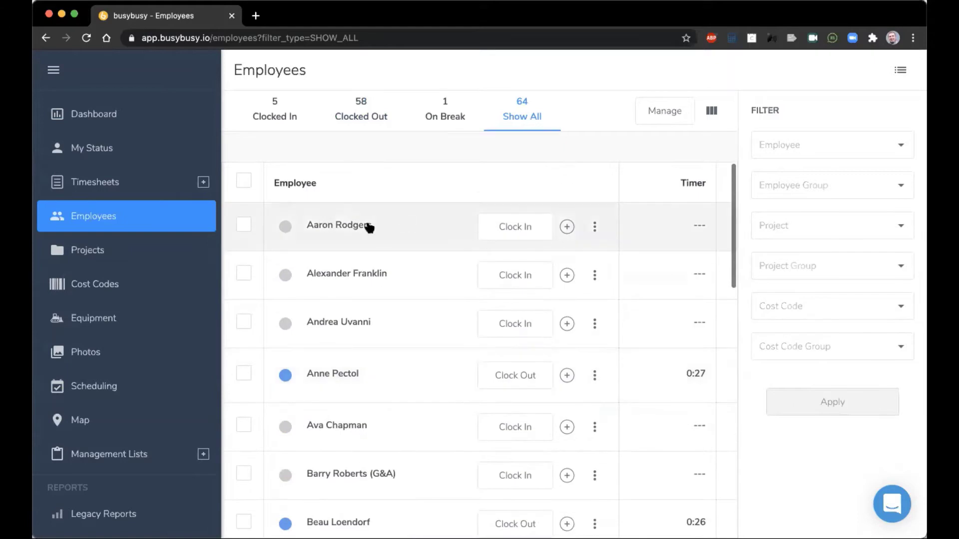
- Select every employee in the list, view the Create Time Entry form for them and close it without saving
{"action": "left_click", "coordinate": [245, 176]}
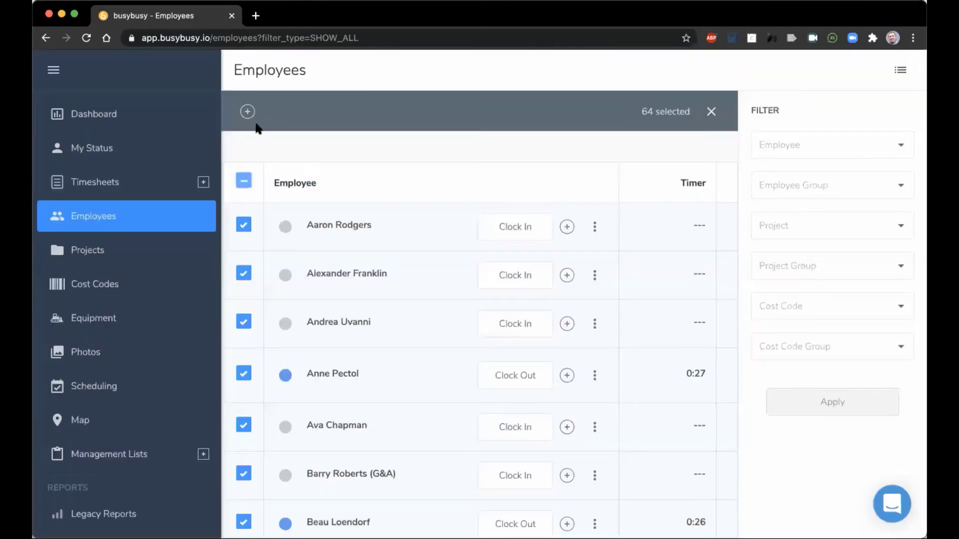
{"action": "left_click", "coordinate": [248, 111]}
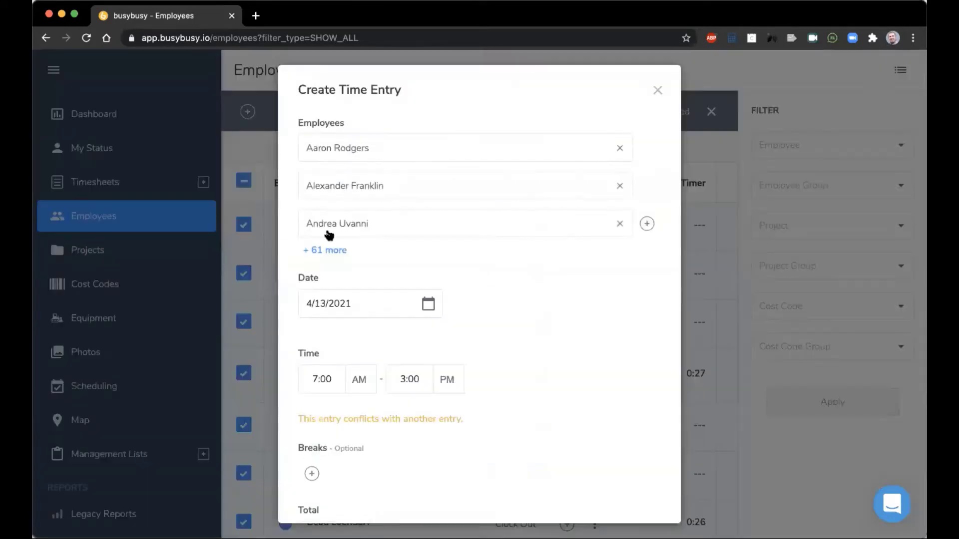
{"action": "left_click", "coordinate": [658, 92]}
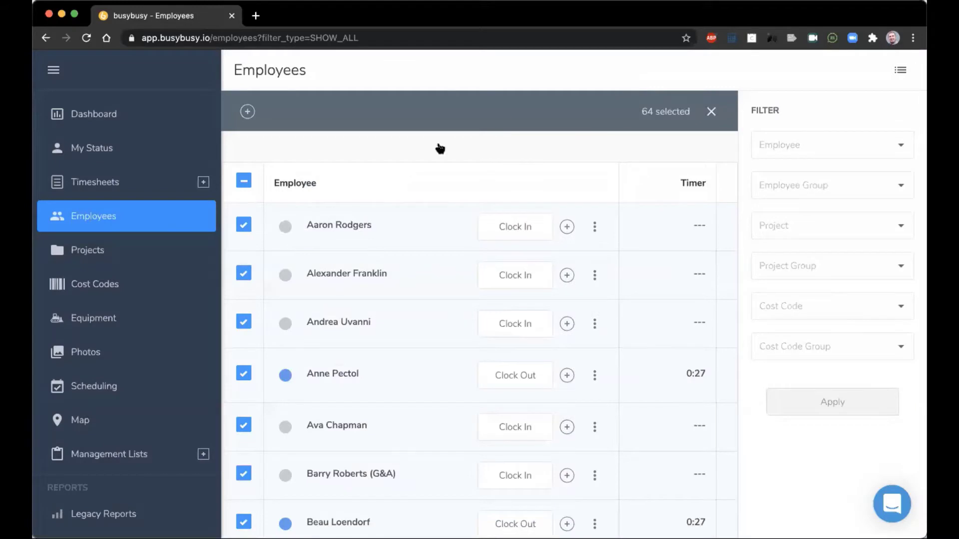
- Review the clocked-in projects across the project number, clocked-in and today columns, and view the Cost Codes page
{"action": "left_click", "coordinate": [93, 254]}
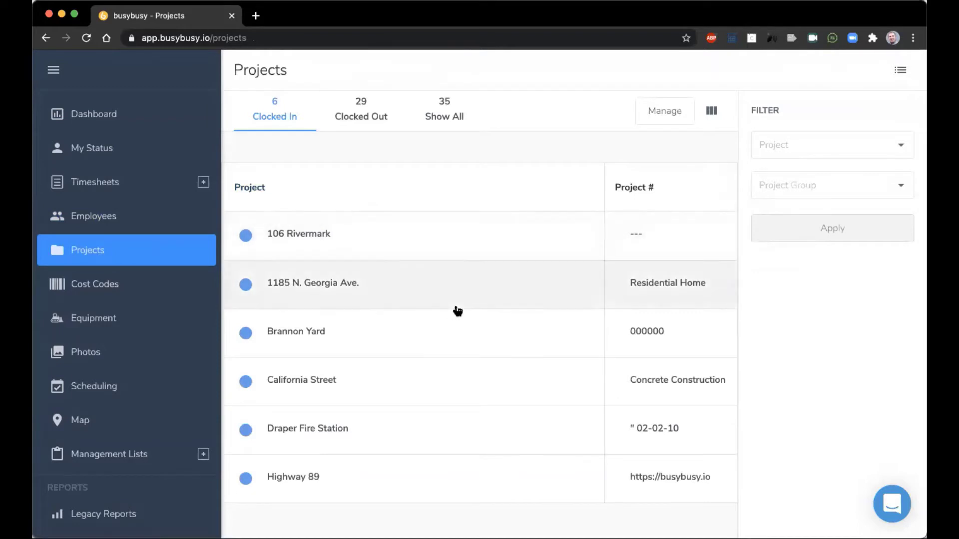
{"action": "scroll", "coordinate": [456, 310], "scroll_direction": "right", "scroll_amount": 3}
{"action": "scroll", "coordinate": [456, 310], "scroll_direction": "left", "scroll_amount": 2}
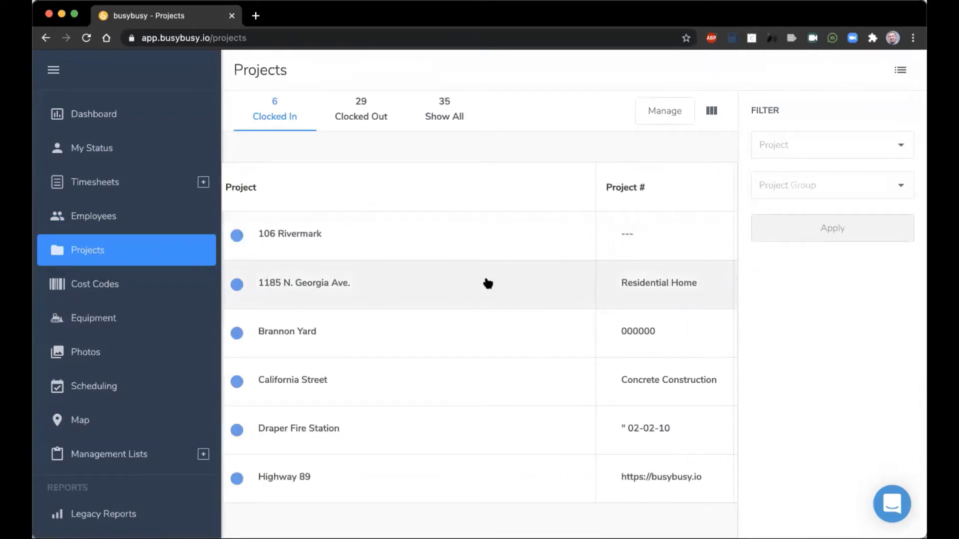
{"action": "scroll", "coordinate": [488, 283], "scroll_direction": "right", "scroll_amount": 4}
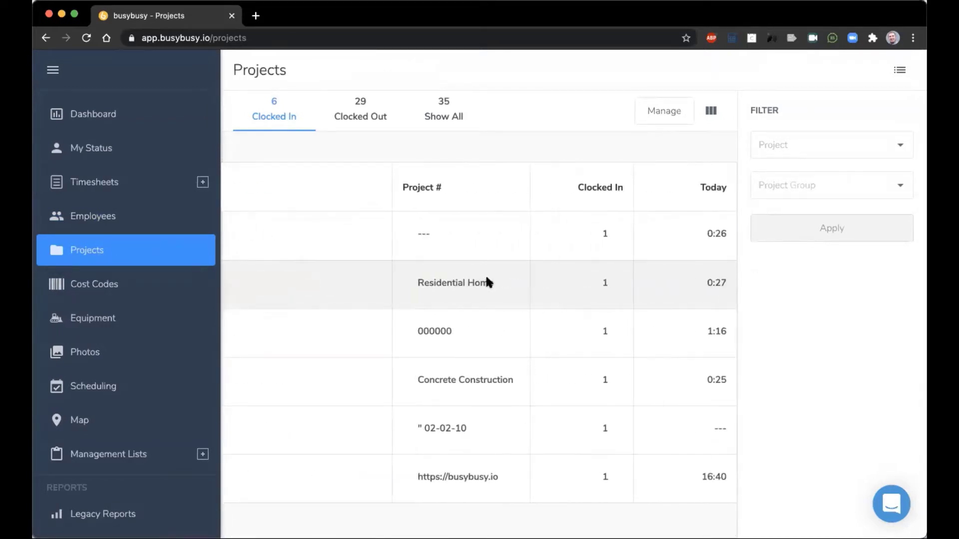
{"action": "scroll", "coordinate": [485, 279], "scroll_direction": "left", "scroll_amount": 4}
{"action": "left_click", "coordinate": [110, 286]}
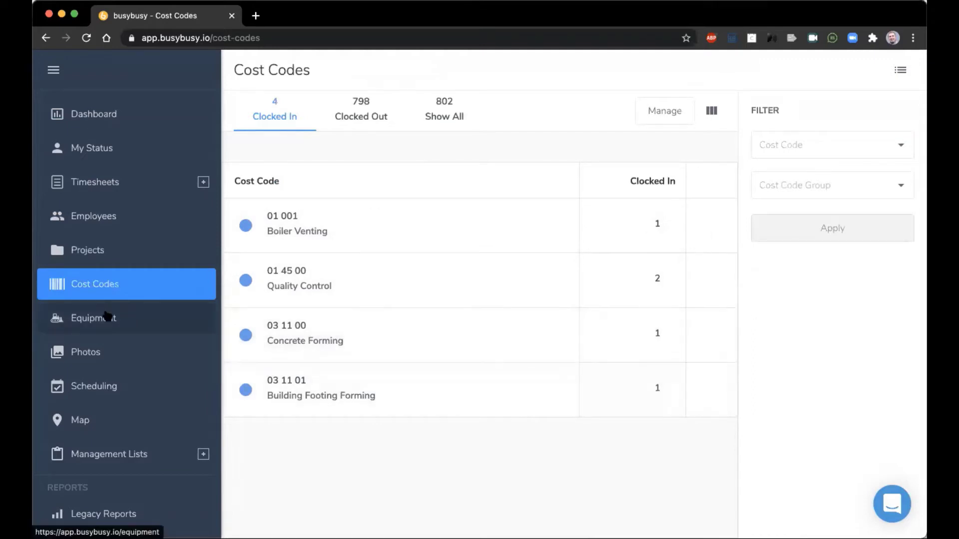
- Enable equipment tracking on the Equipment page and view the clocked-in equipment
{"action": "left_click", "coordinate": [107, 316]}
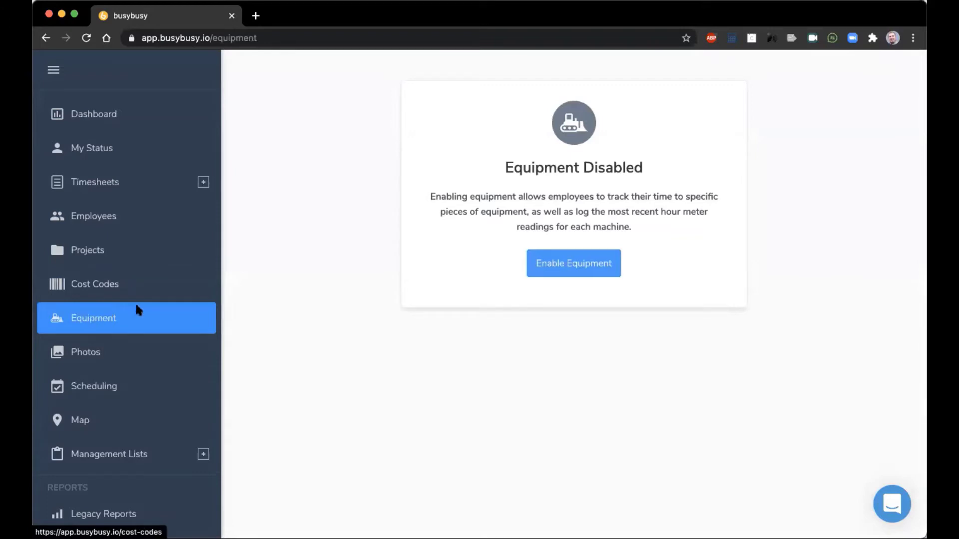
{"action": "left_click", "coordinate": [584, 263]}
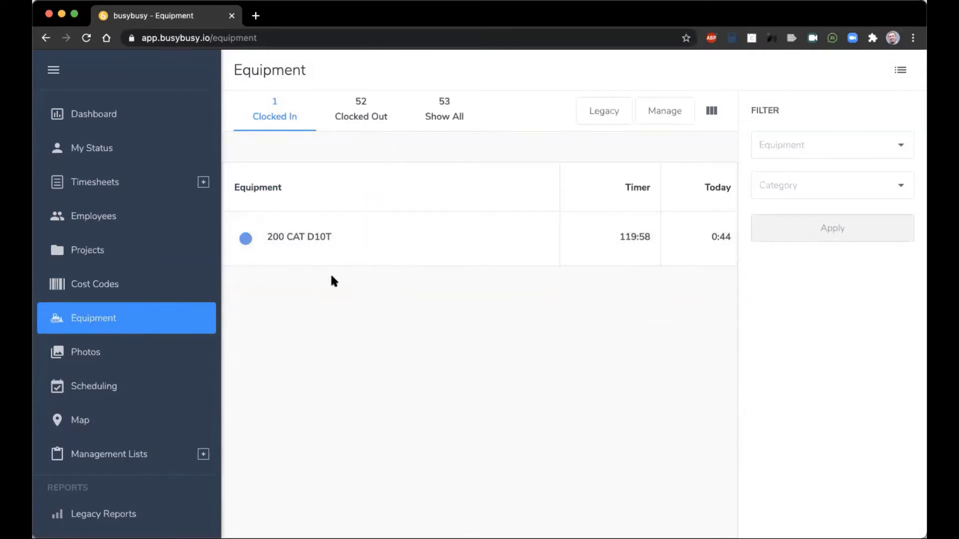
{"action": "scroll", "coordinate": [295, 265], "scroll_direction": "down", "scroll_amount": 1}
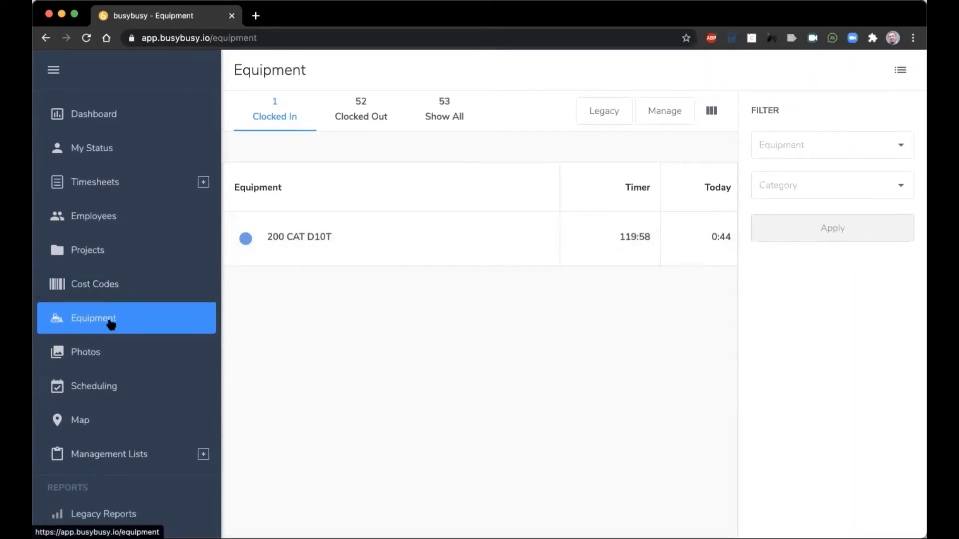
{"action": "scroll", "coordinate": [107, 322], "scroll_direction": "down", "scroll_amount": 2}
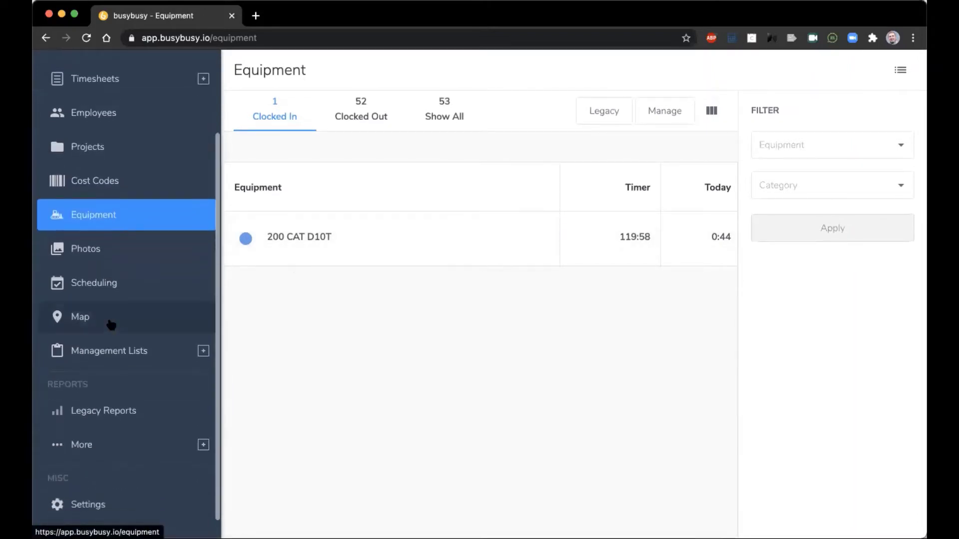
- View the Photos page and the monthly Scheduling calendar
{"action": "left_click", "coordinate": [86, 254]}
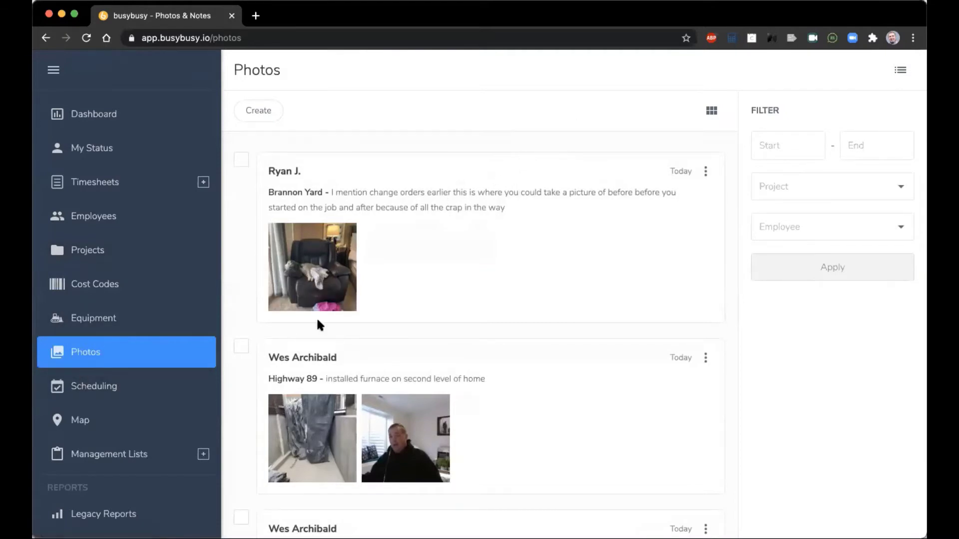
{"action": "left_click", "coordinate": [97, 385]}
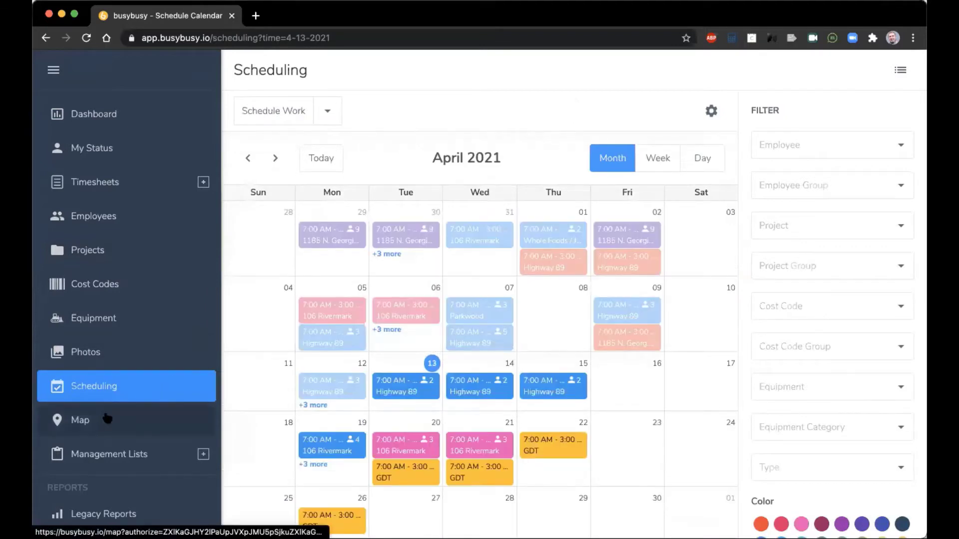
- Open the map, show projects alongside employees, and return to the Scheduling page
{"action": "scroll", "coordinate": [107, 419], "scroll_direction": "down", "scroll_amount": 3}
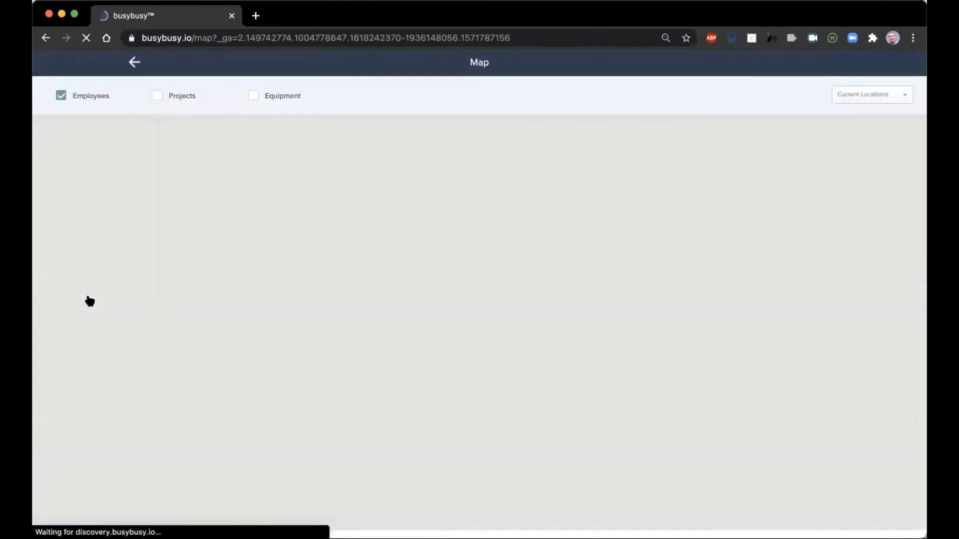
{"action": "left_click", "coordinate": [157, 96]}
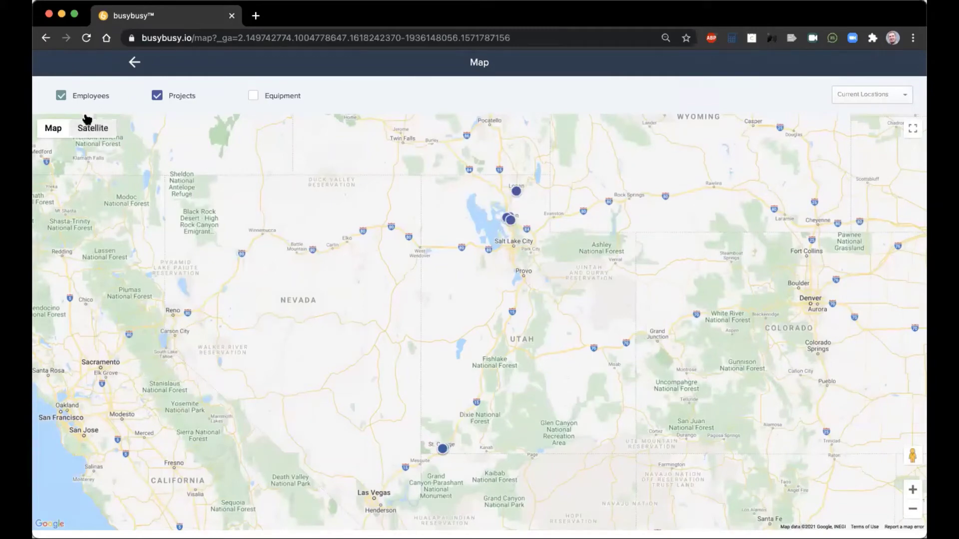
{"action": "left_click", "coordinate": [136, 63]}
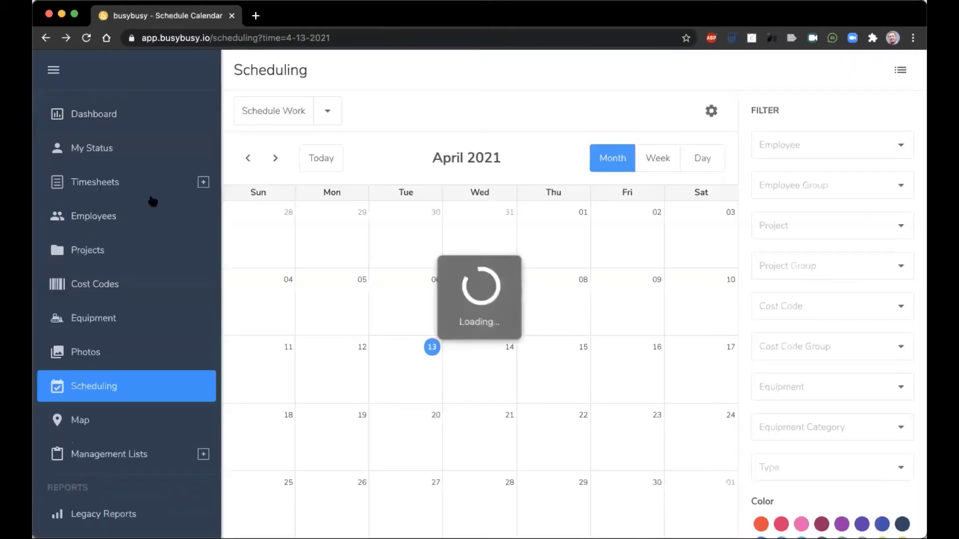
- Revisit the Employees page and open the Employees management list
{"action": "scroll", "coordinate": [142, 342], "scroll_direction": "down", "scroll_amount": 3}
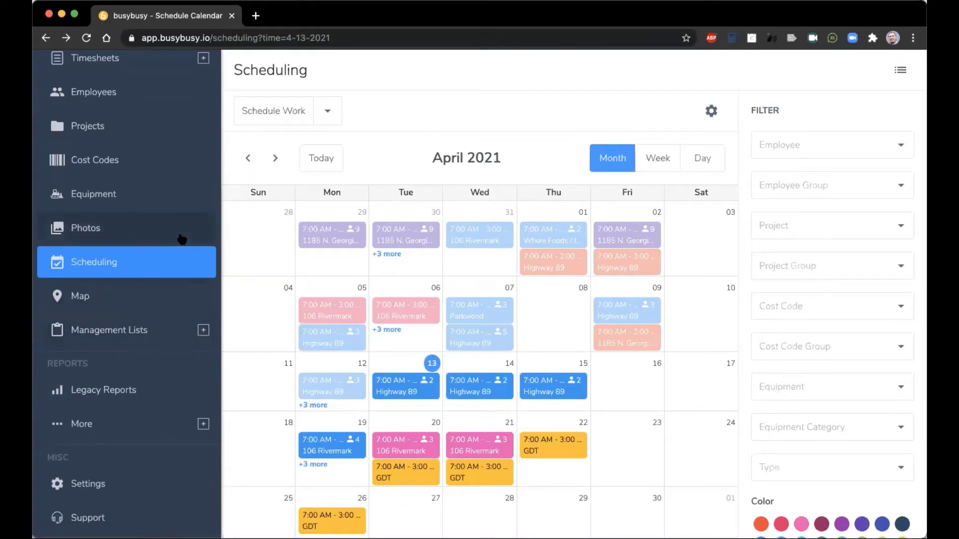
{"action": "scroll", "coordinate": [183, 237], "scroll_direction": "up", "scroll_amount": 1}
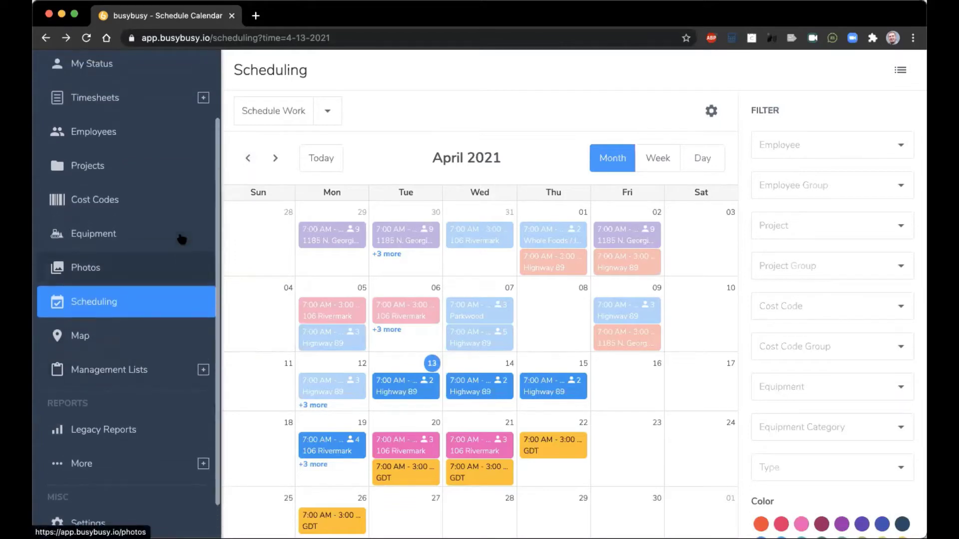
{"action": "left_click", "coordinate": [110, 132]}
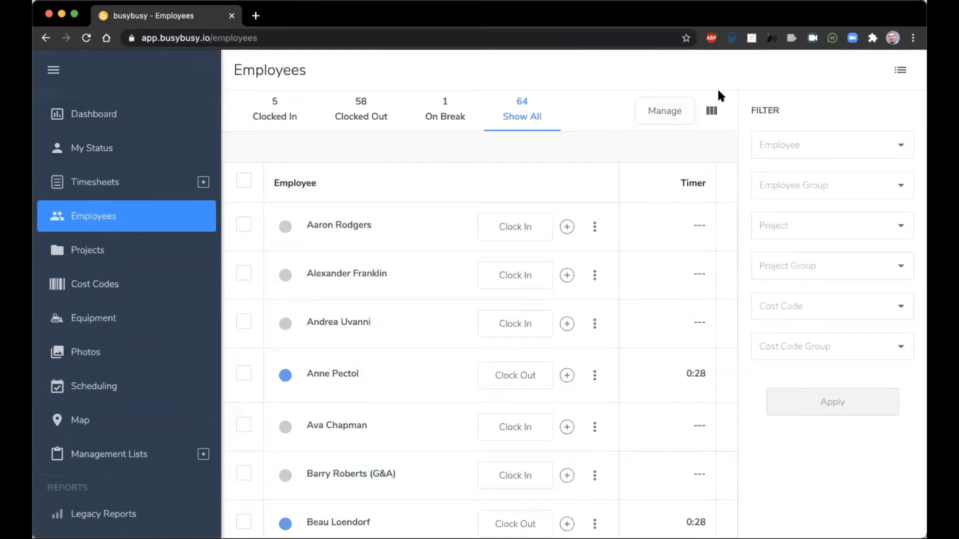
{"action": "scroll", "coordinate": [140, 318], "scroll_direction": "down", "scroll_amount": 3}
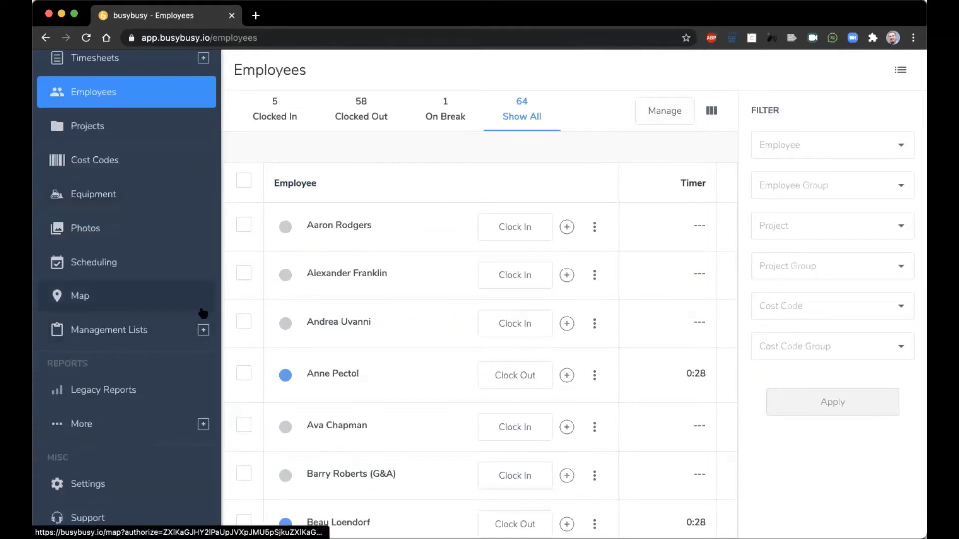
{"action": "left_click", "coordinate": [203, 329]}
{"action": "left_click", "coordinate": [106, 372]}
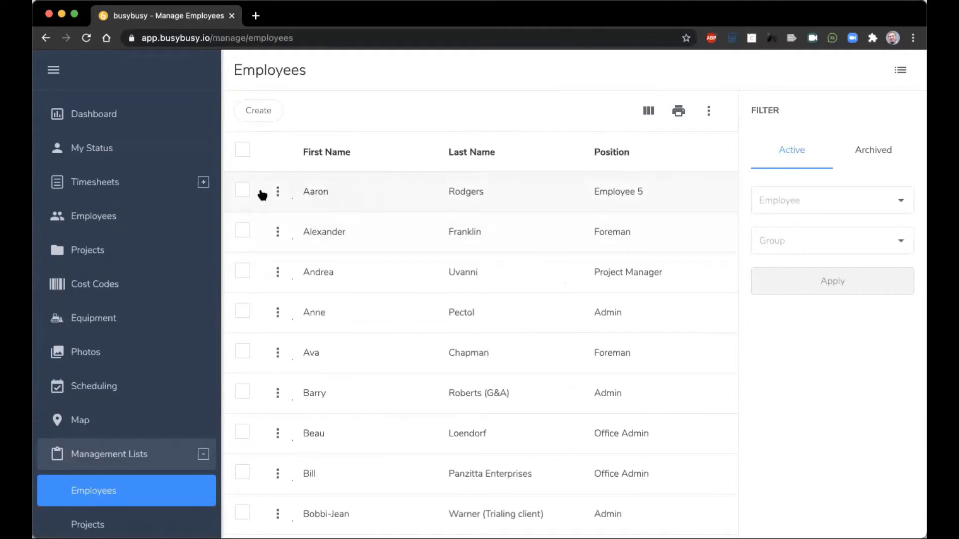
- Select all employees, view the bulk Lock Date editor, close it without updating and clear the selection
{"action": "left_click", "coordinate": [243, 149]}
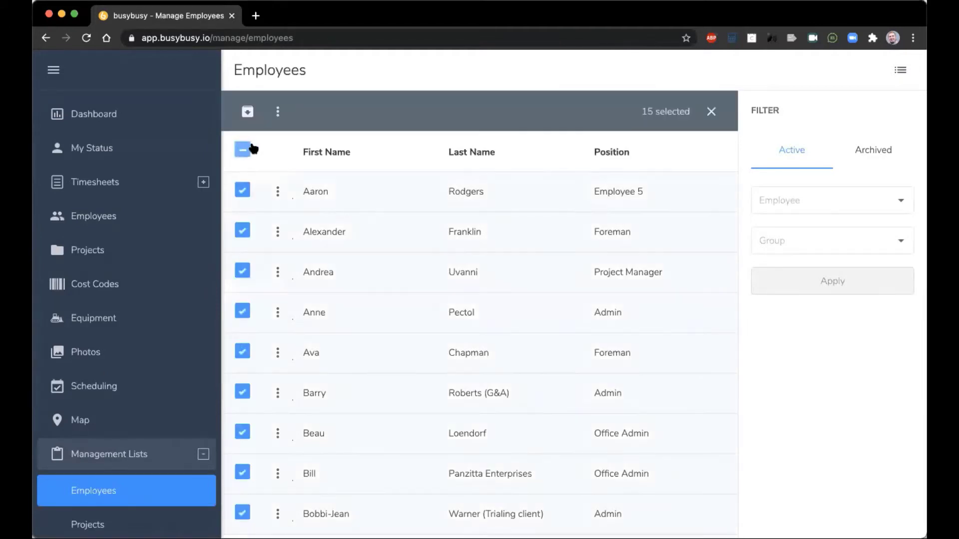
{"action": "left_click", "coordinate": [279, 112]}
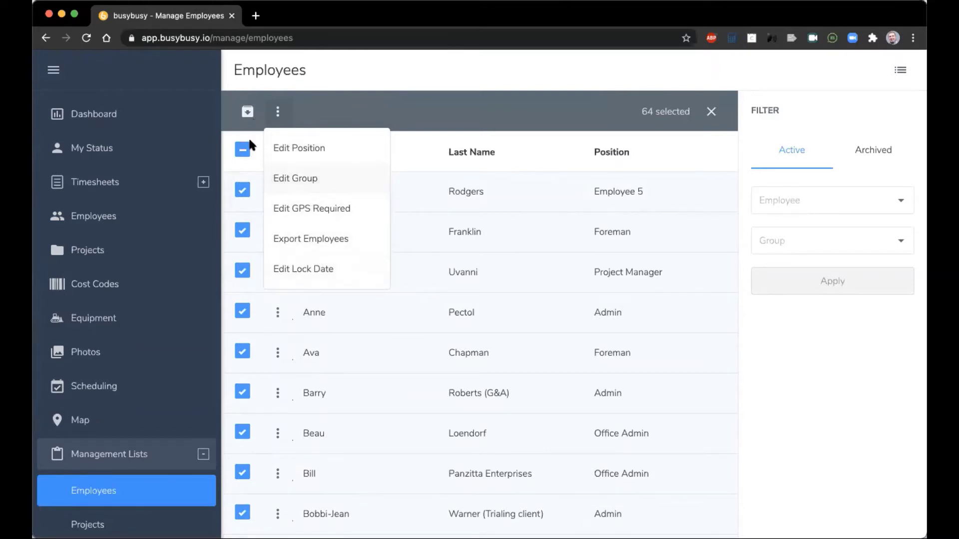
{"action": "left_click", "coordinate": [299, 270]}
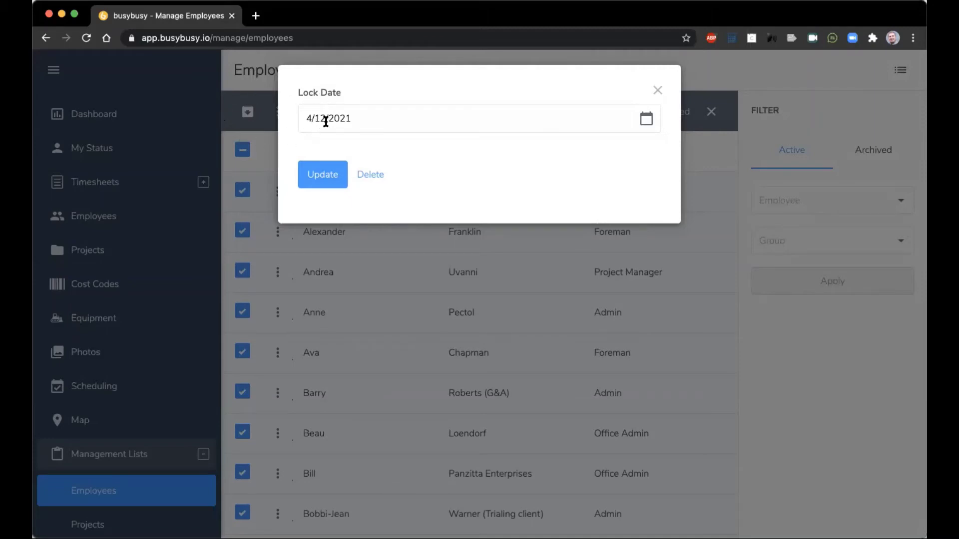
{"action": "left_click", "coordinate": [318, 173]}
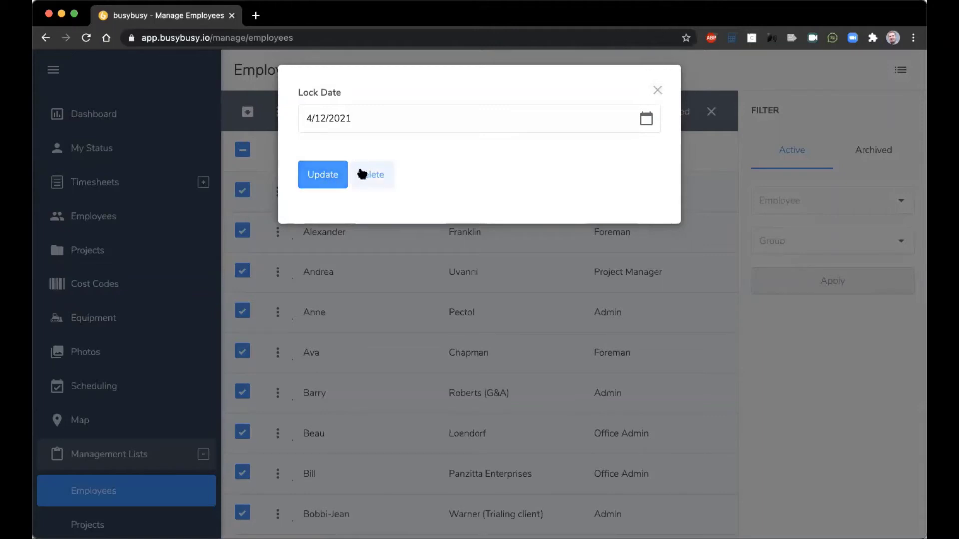
{"action": "left_click", "coordinate": [658, 90]}
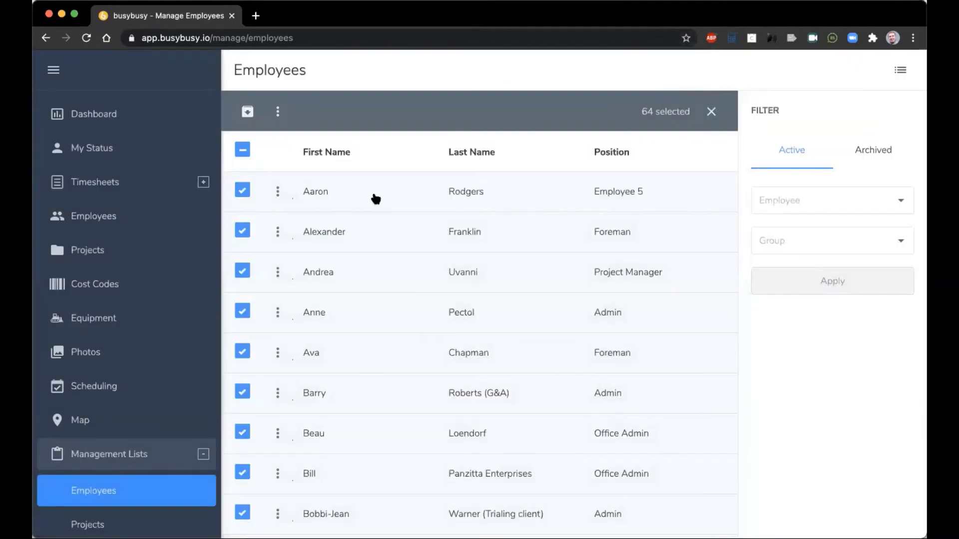
{"action": "left_click", "coordinate": [243, 149]}
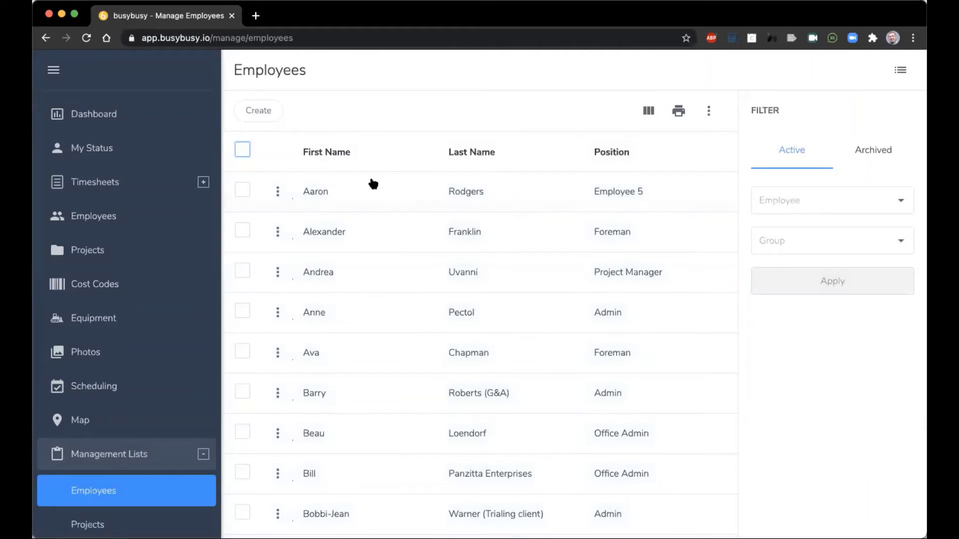
- Open the first listed employee's profile and change the position to Jeopardy Host
{"action": "left_click", "coordinate": [335, 194]}
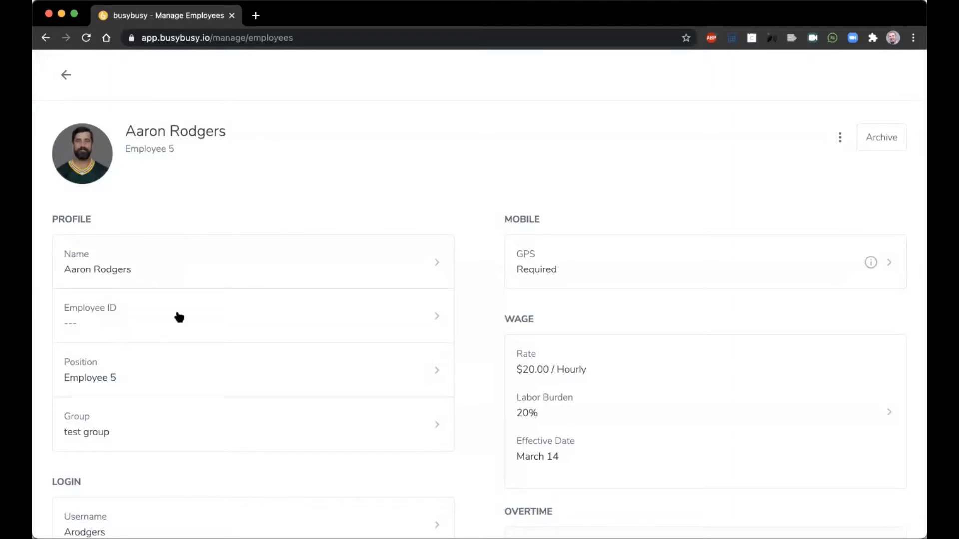
{"action": "scroll", "coordinate": [165, 374], "scroll_direction": "down", "scroll_amount": 1}
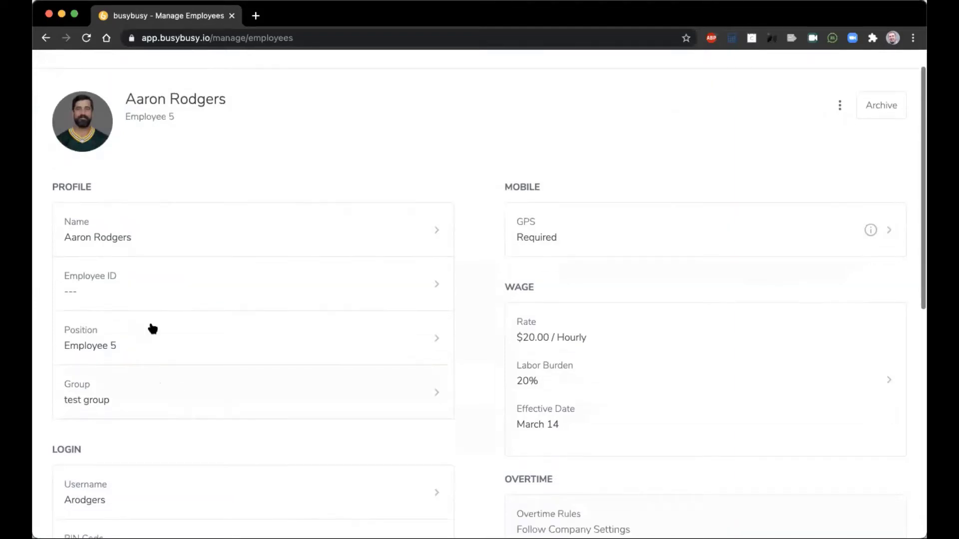
{"action": "left_click", "coordinate": [181, 349]}
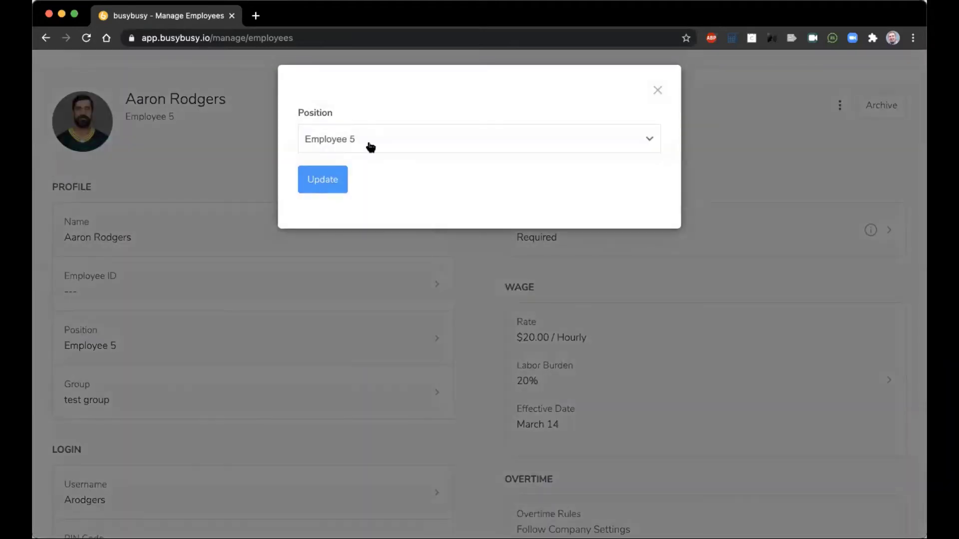
{"action": "left_click", "coordinate": [386, 142]}
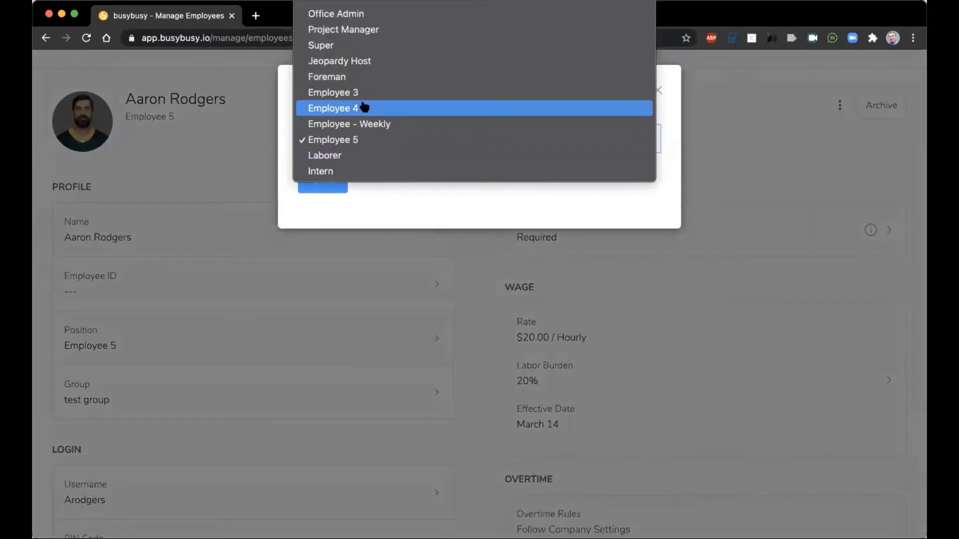
{"action": "left_click", "coordinate": [365, 67]}
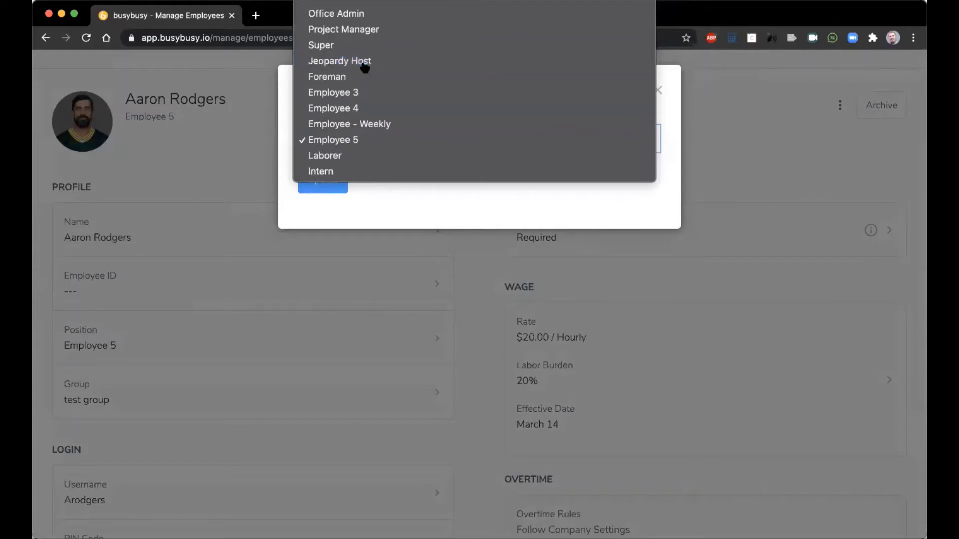
{"action": "left_click", "coordinate": [317, 179]}
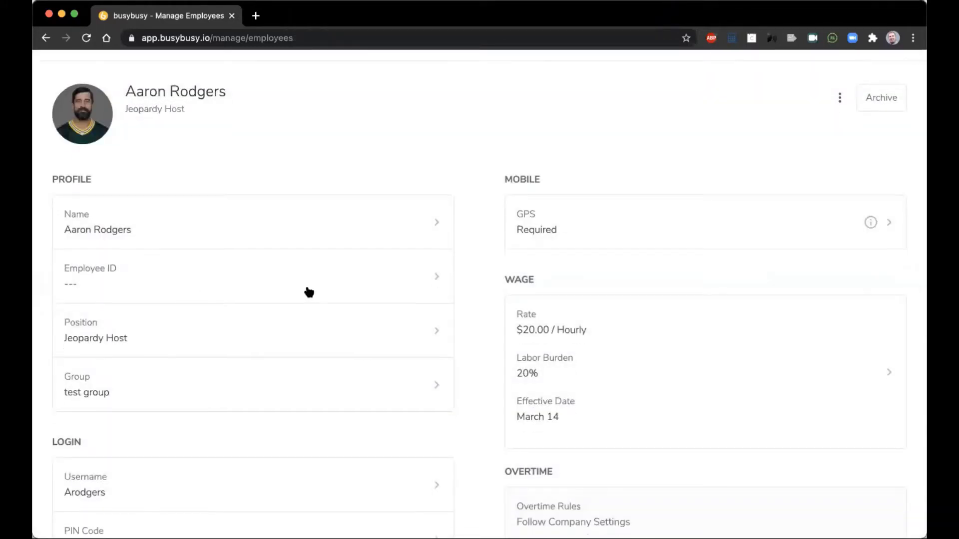
- Review the profile's login, contact, lock date and overtime sections, and return to the employee management list
{"action": "scroll", "coordinate": [309, 292], "scroll_direction": "down", "scroll_amount": 6}
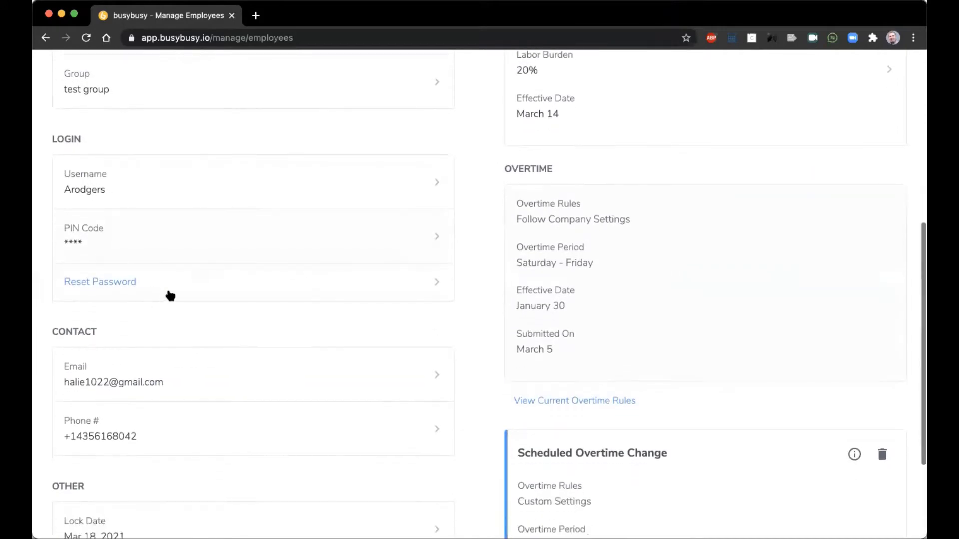
{"action": "scroll", "coordinate": [204, 370], "scroll_direction": "down", "scroll_amount": 2}
{"action": "scroll", "coordinate": [204, 370], "scroll_direction": "down", "scroll_amount": 2}
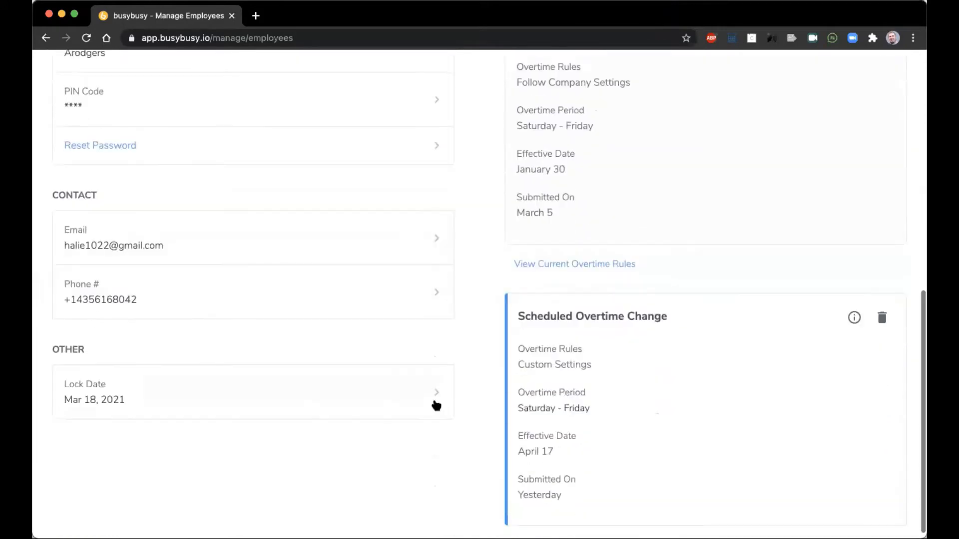
{"action": "scroll", "coordinate": [482, 281], "scroll_direction": "up", "scroll_amount": 10}
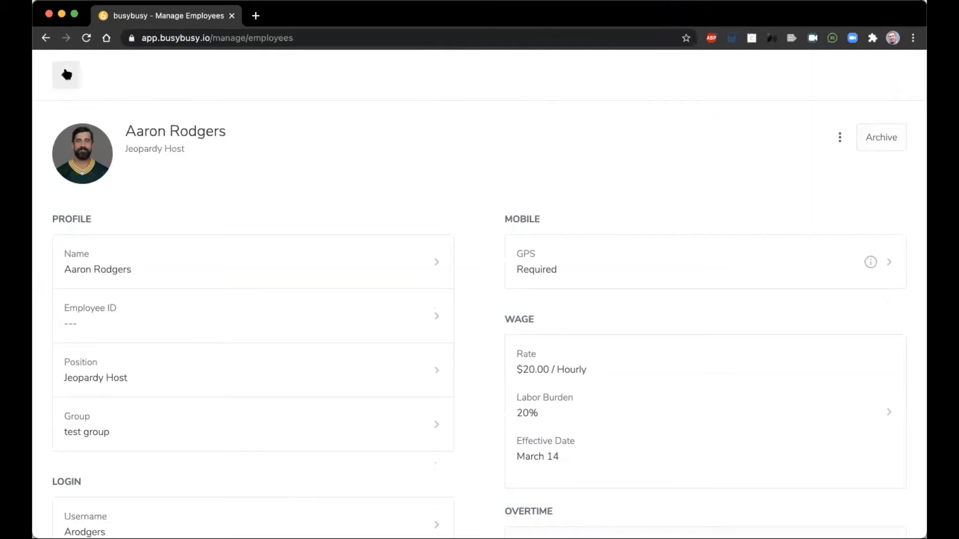
{"action": "left_click", "coordinate": [66, 75]}
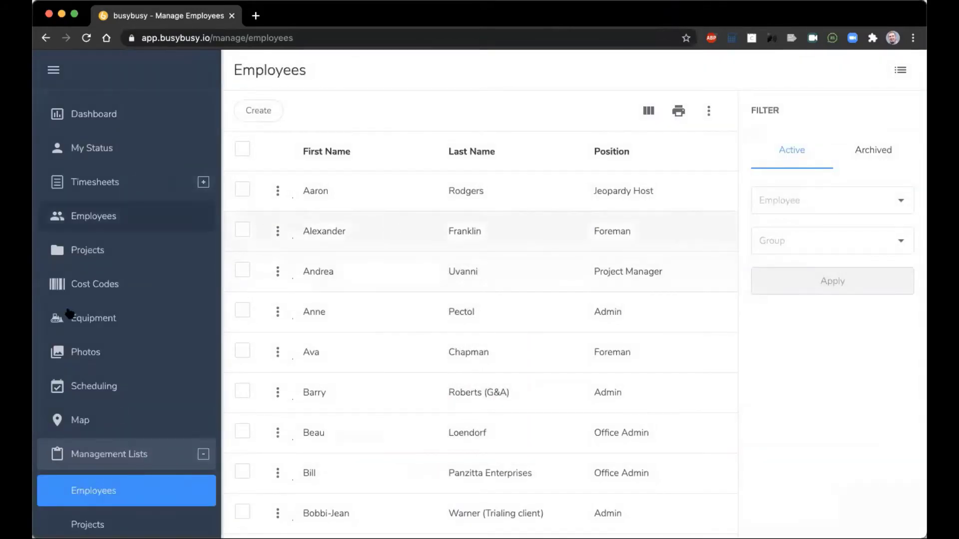
- Open the Projects management list, select all projects, view the available bulk actions and clear the selection
{"action": "scroll", "coordinate": [97, 370], "scroll_direction": "down", "scroll_amount": 3}
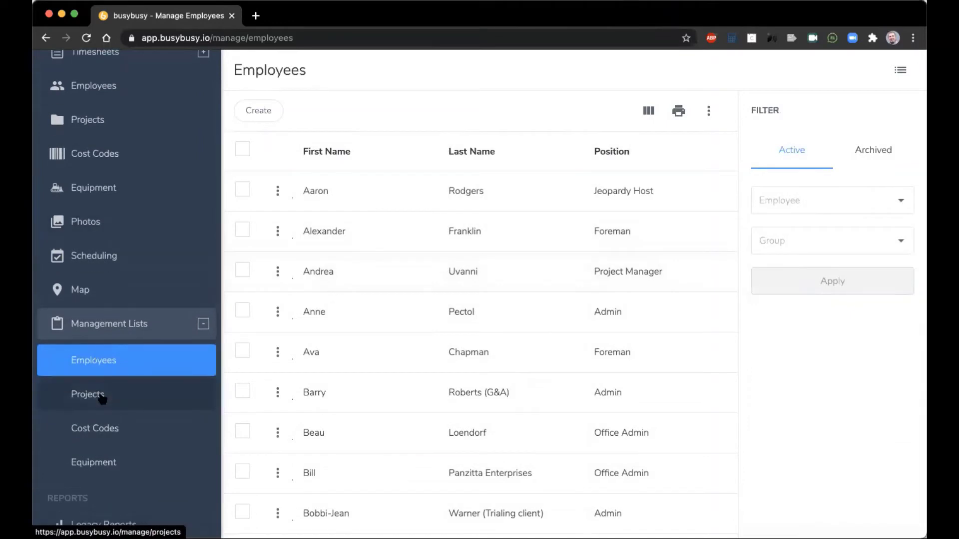
{"action": "left_click", "coordinate": [100, 397]}
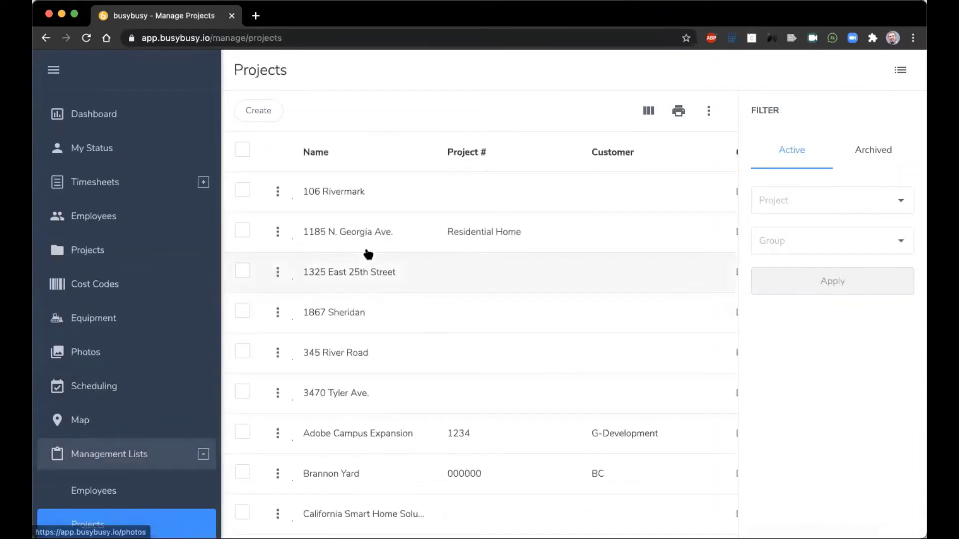
{"action": "left_click", "coordinate": [243, 151]}
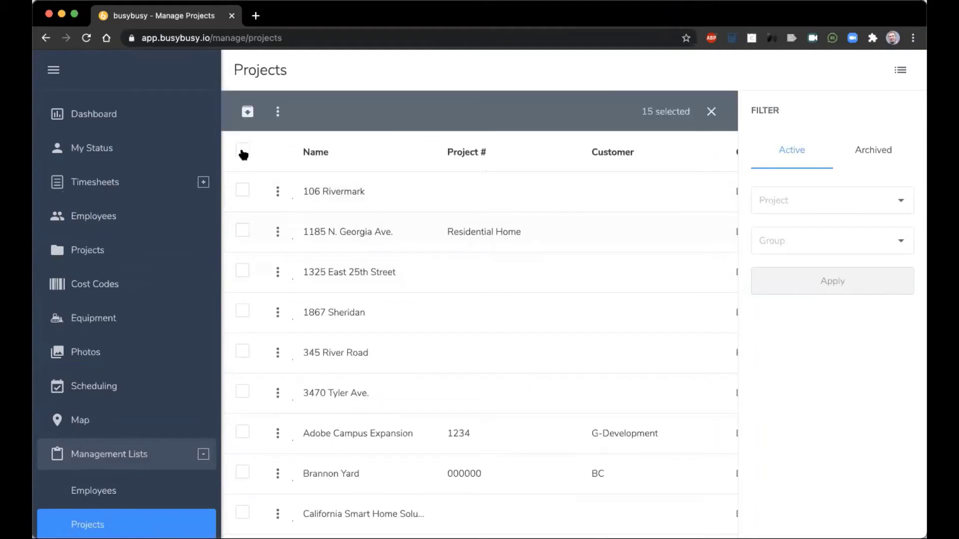
{"action": "left_click", "coordinate": [278, 113]}
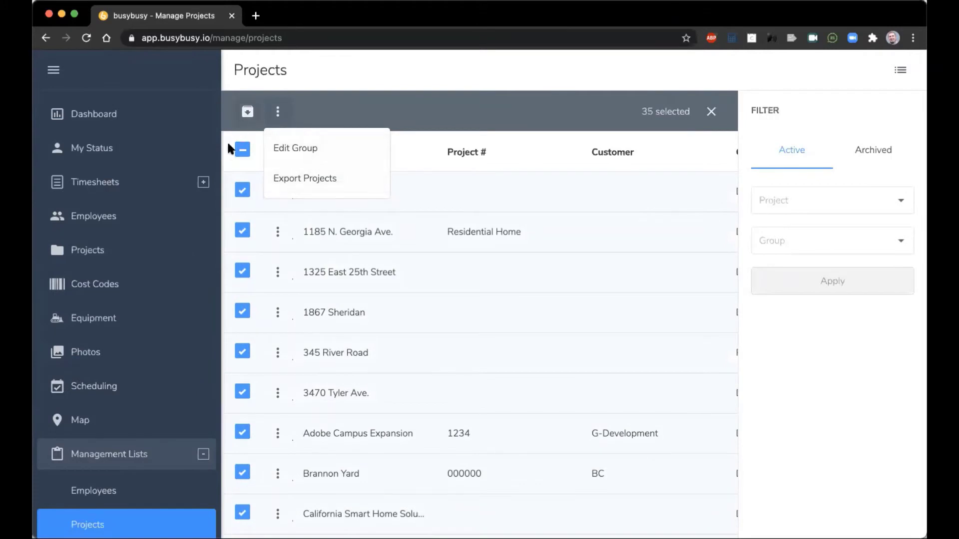
{"action": "left_click", "coordinate": [243, 151]}
- View the general and geolocation details of the first listed project, and return to the project management list
{"action": "left_click", "coordinate": [343, 192]}
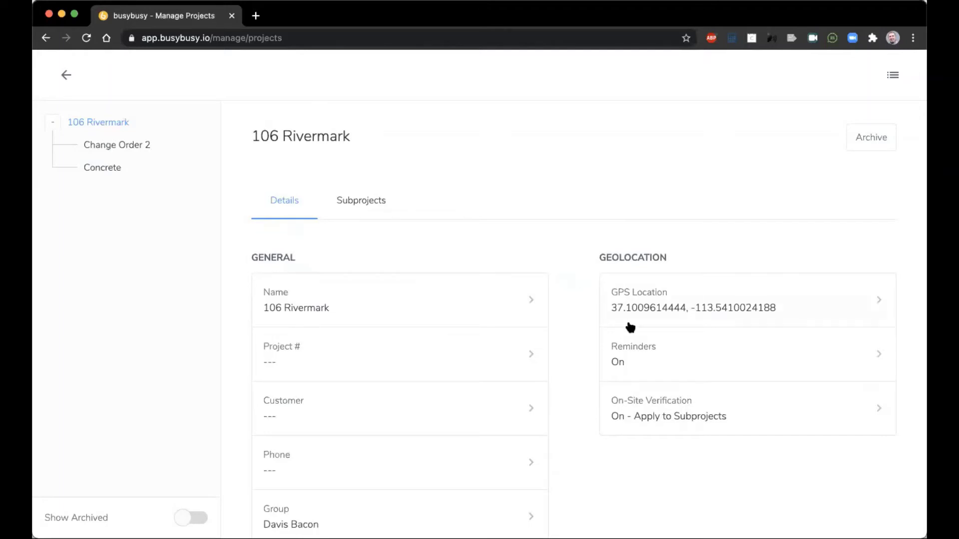
{"action": "scroll", "coordinate": [630, 327], "scroll_direction": "down", "scroll_amount": 2}
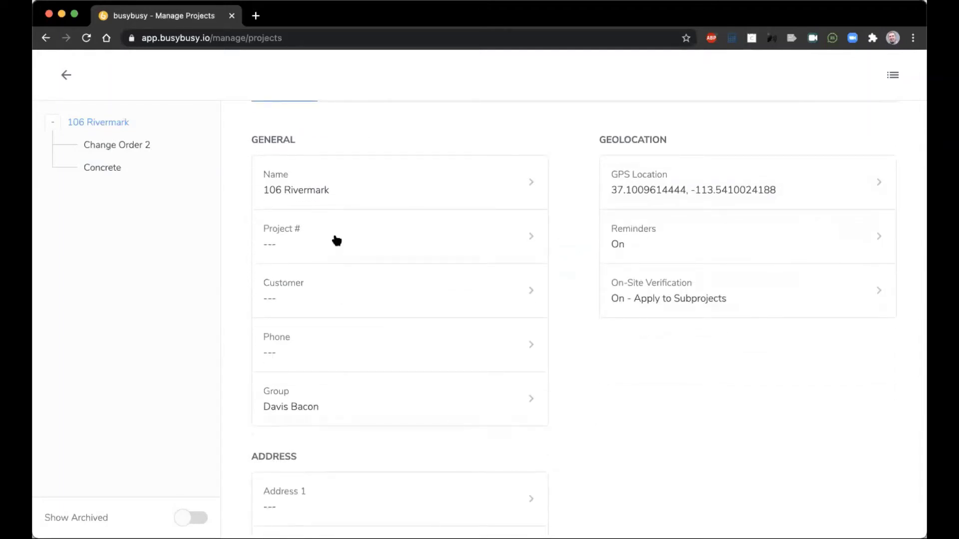
{"action": "scroll", "coordinate": [332, 232], "scroll_direction": "up", "scroll_amount": 3}
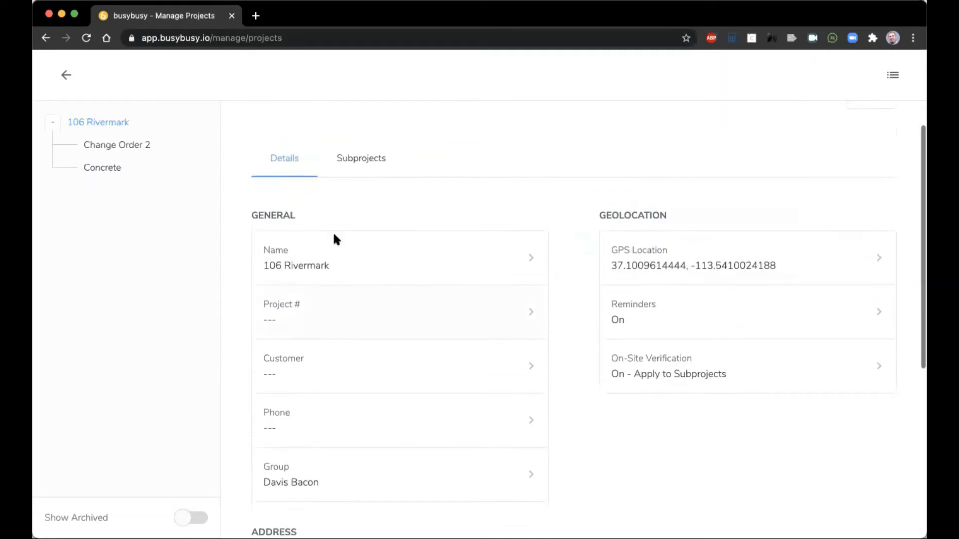
{"action": "left_click", "coordinate": [70, 78]}
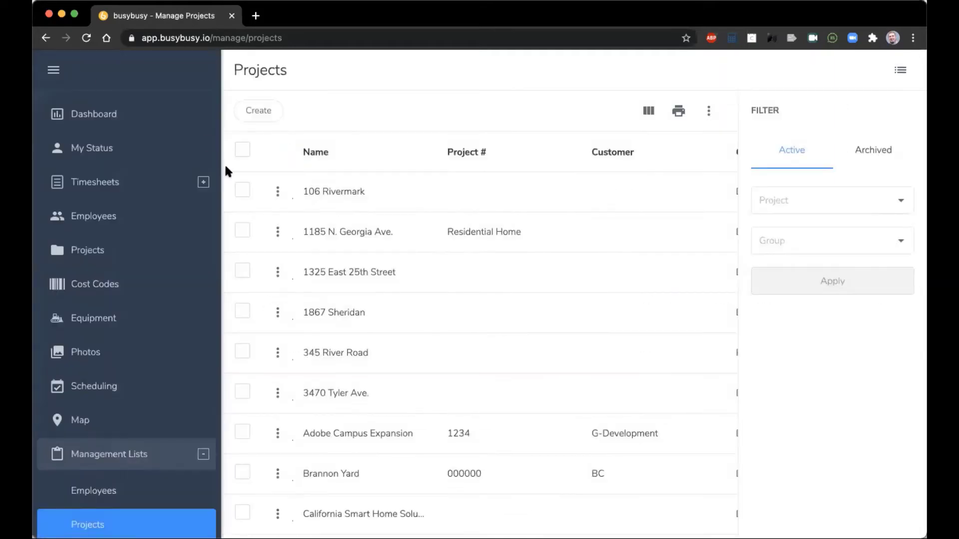
- View the Cost Codes management list and open the Equipment management list
{"action": "scroll", "coordinate": [97, 393], "scroll_direction": "down", "scroll_amount": 3}
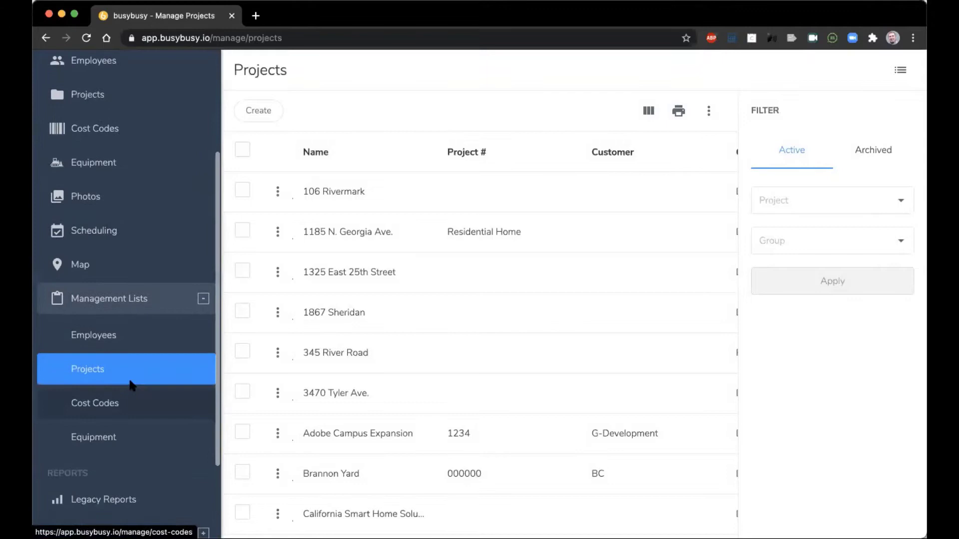
{"action": "left_click", "coordinate": [110, 409]}
{"action": "scroll", "coordinate": [104, 433], "scroll_direction": "down", "scroll_amount": 4}
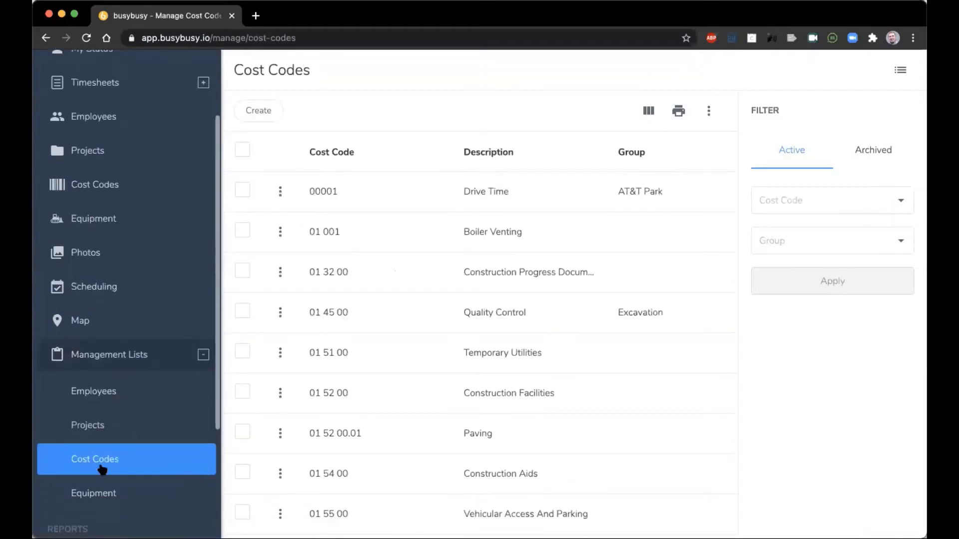
{"action": "left_click", "coordinate": [100, 429]}
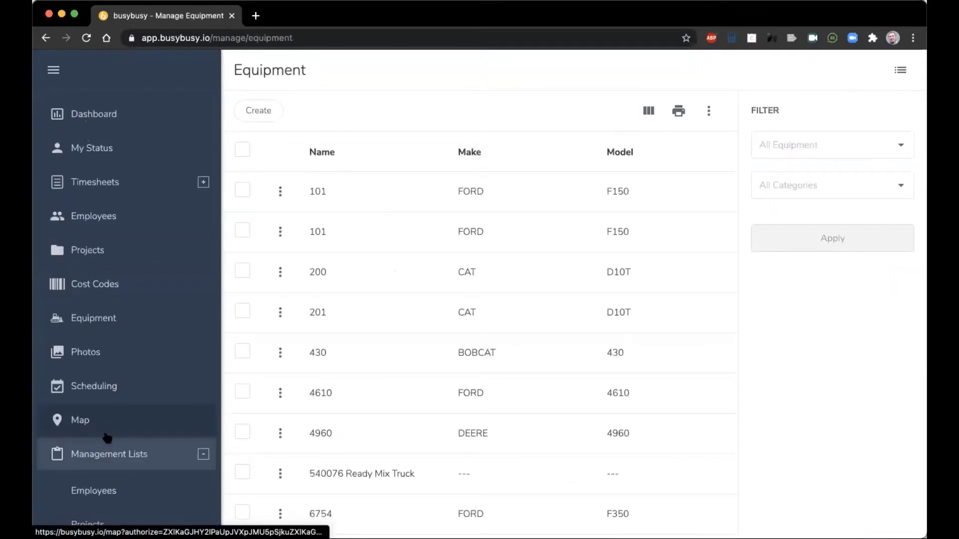
- Open Legacy Reports, look through the payroll, time card, labor activity and miscellaneous reports, and return to the Equipment management list
{"action": "scroll", "coordinate": [123, 426], "scroll_direction": "down", "scroll_amount": 5}
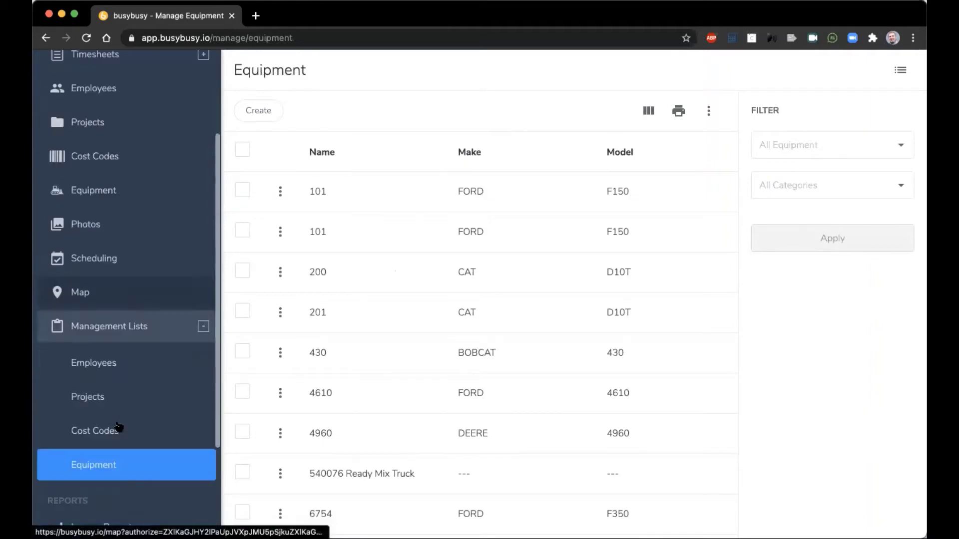
{"action": "scroll", "coordinate": [142, 383], "scroll_direction": "down", "scroll_amount": 2}
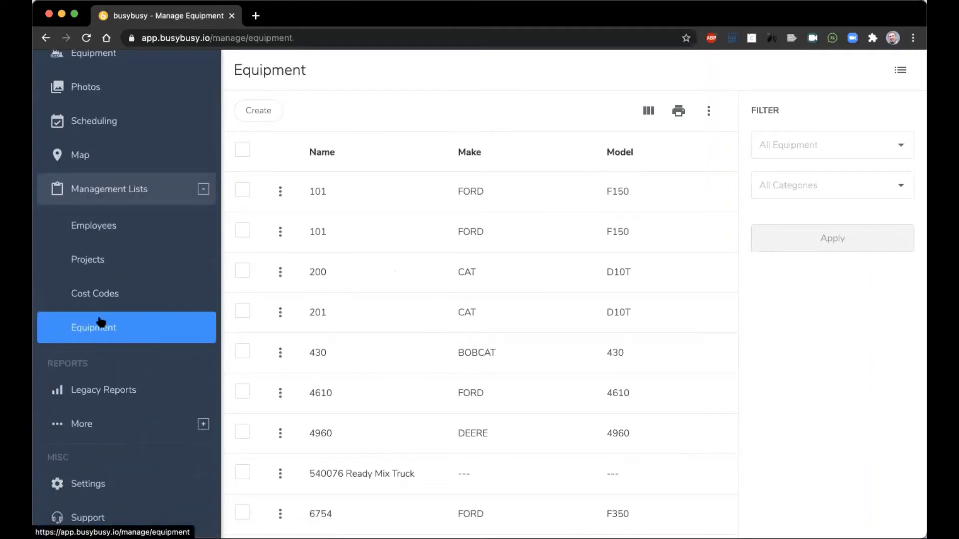
{"action": "left_click", "coordinate": [106, 395]}
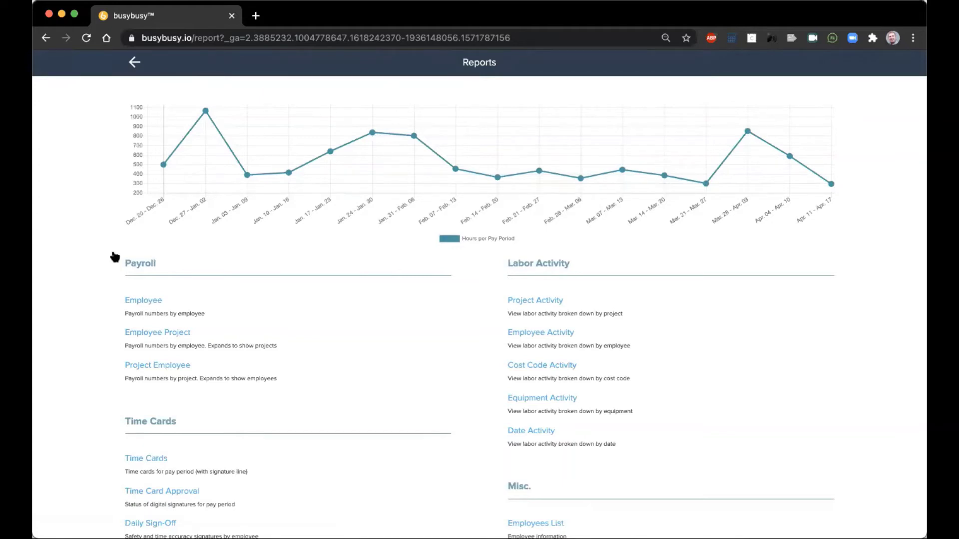
{"action": "scroll", "coordinate": [154, 361], "scroll_direction": "down", "scroll_amount": 3}
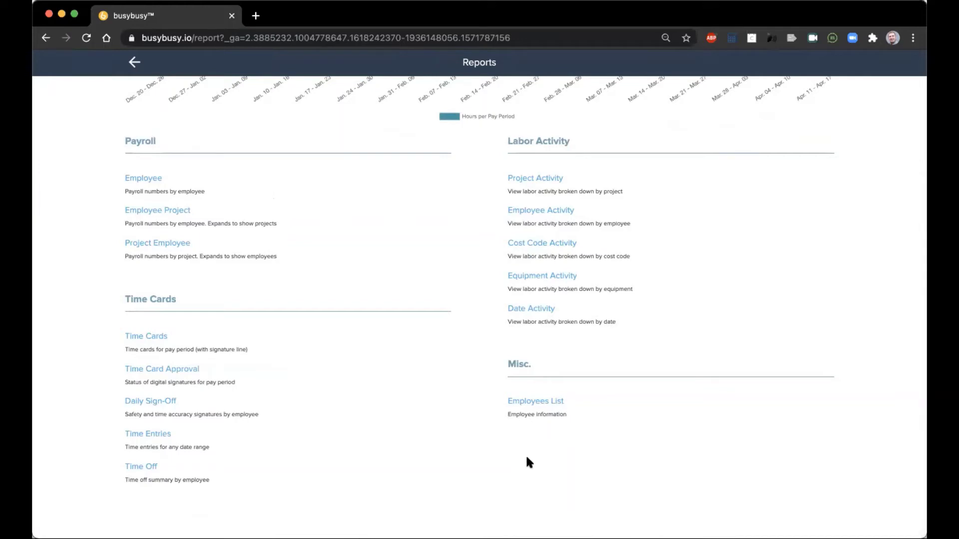
{"action": "scroll", "coordinate": [526, 454], "scroll_direction": "up", "scroll_amount": 3}
{"action": "left_click", "coordinate": [134, 64]}
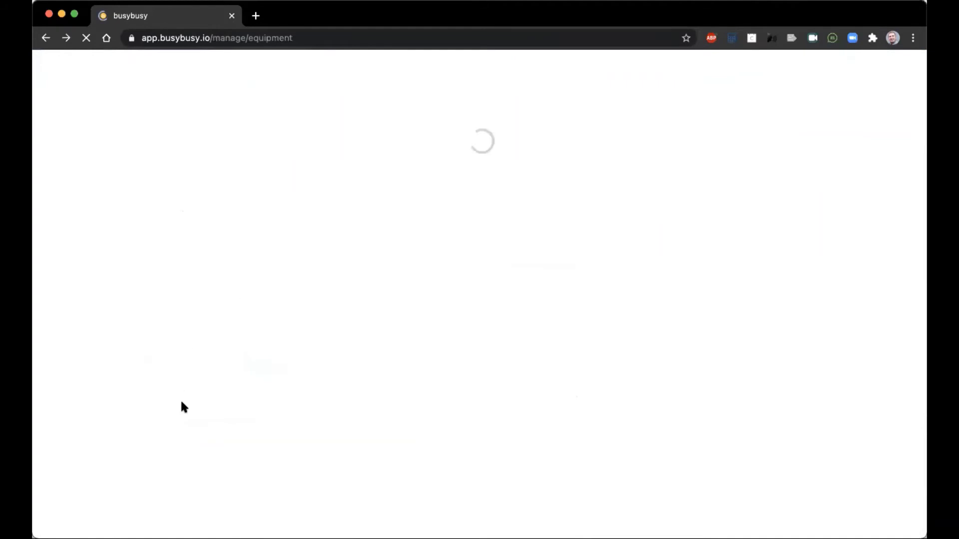
- Reveal the additional reports and open Daily Project Reports
{"action": "scroll", "coordinate": [111, 434], "scroll_direction": "down", "scroll_amount": 4}
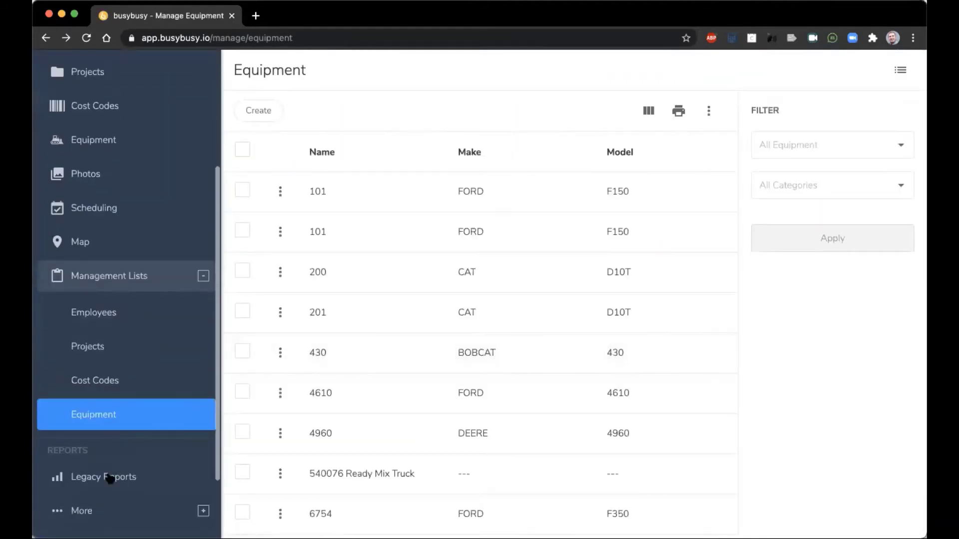
{"action": "scroll", "coordinate": [159, 469], "scroll_direction": "down", "scroll_amount": 2}
{"action": "left_click", "coordinate": [203, 452]}
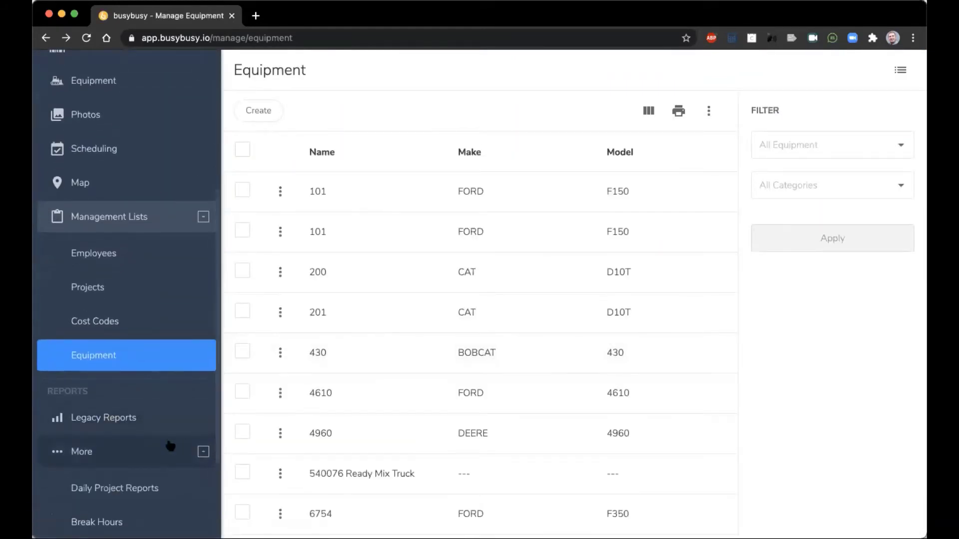
{"action": "scroll", "coordinate": [167, 445], "scroll_direction": "down", "scroll_amount": 3}
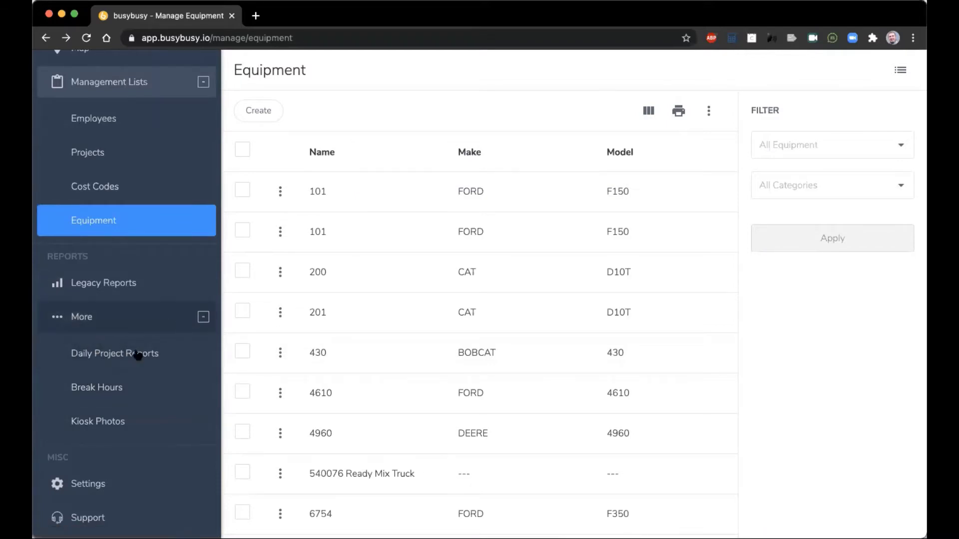
{"action": "left_click", "coordinate": [96, 359]}
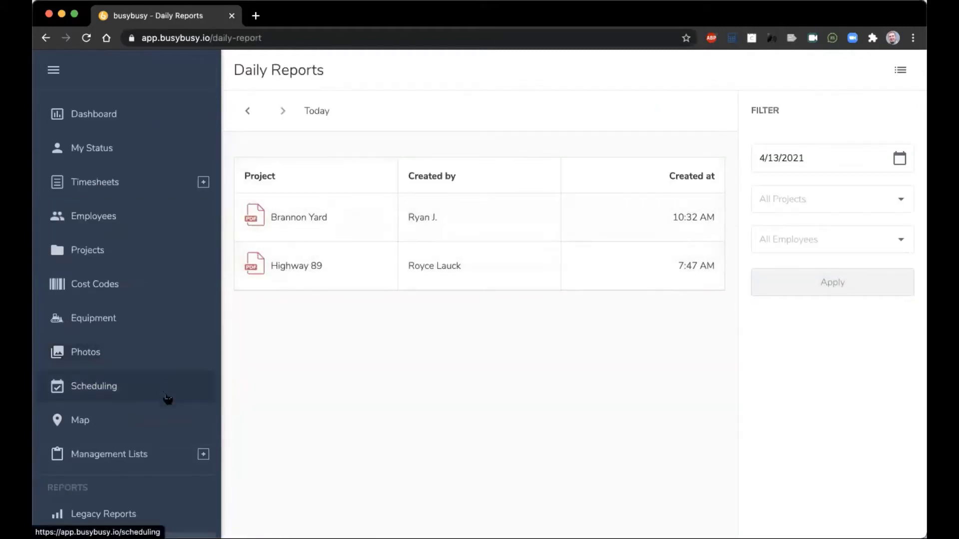
- Open the Break Hours report and select the first four employees marked with a clock symbol
{"action": "scroll", "coordinate": [168, 399], "scroll_direction": "down", "scroll_amount": 3}
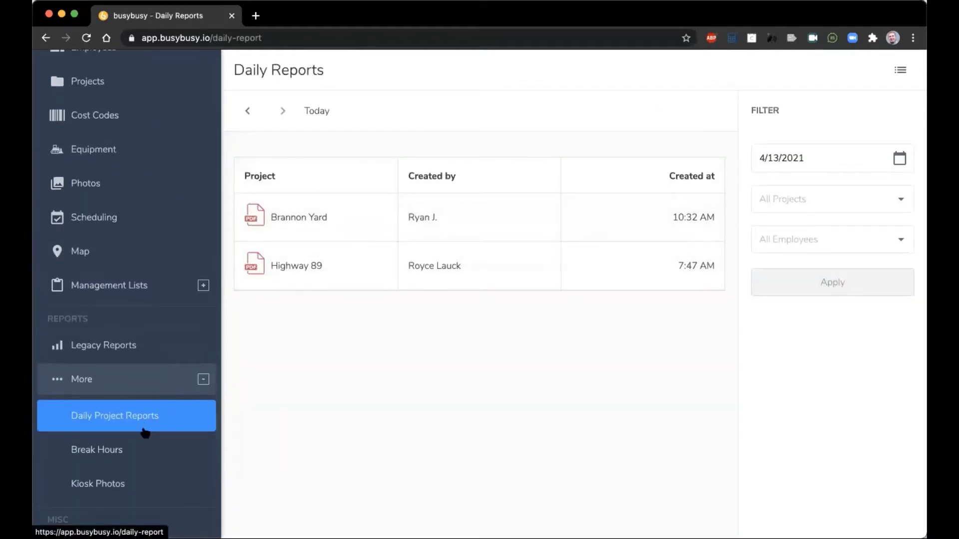
{"action": "left_click", "coordinate": [109, 450]}
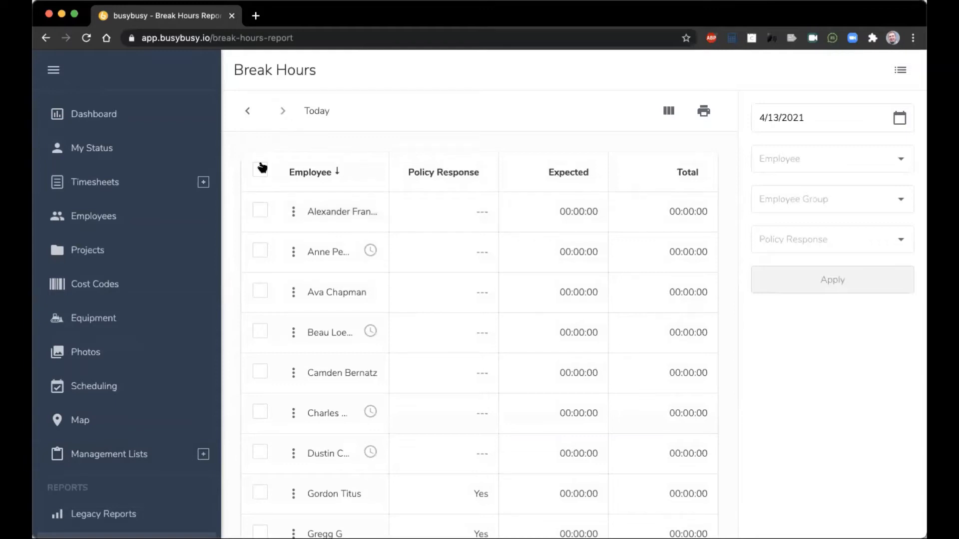
{"action": "left_click", "coordinate": [260, 252]}
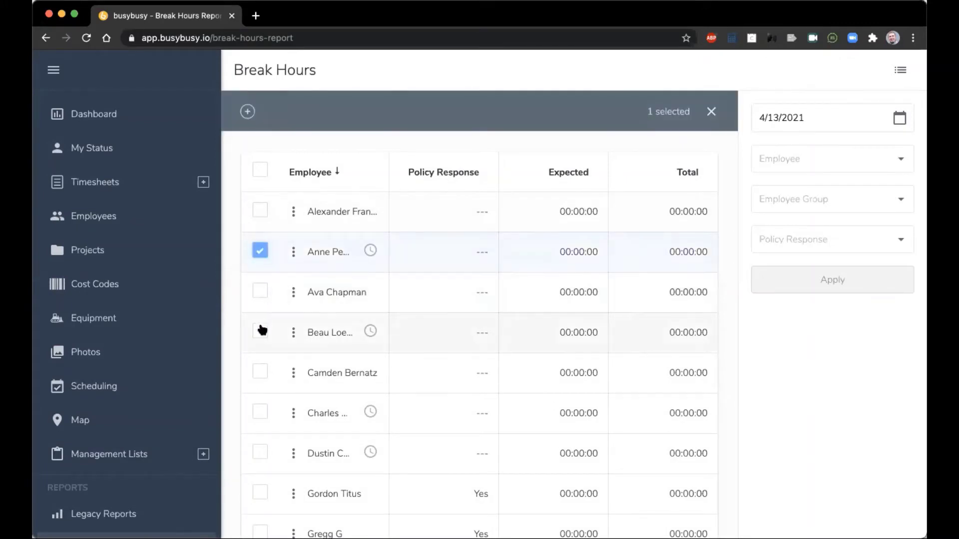
{"action": "left_click", "coordinate": [259, 331]}
{"action": "left_click", "coordinate": [260, 411]}
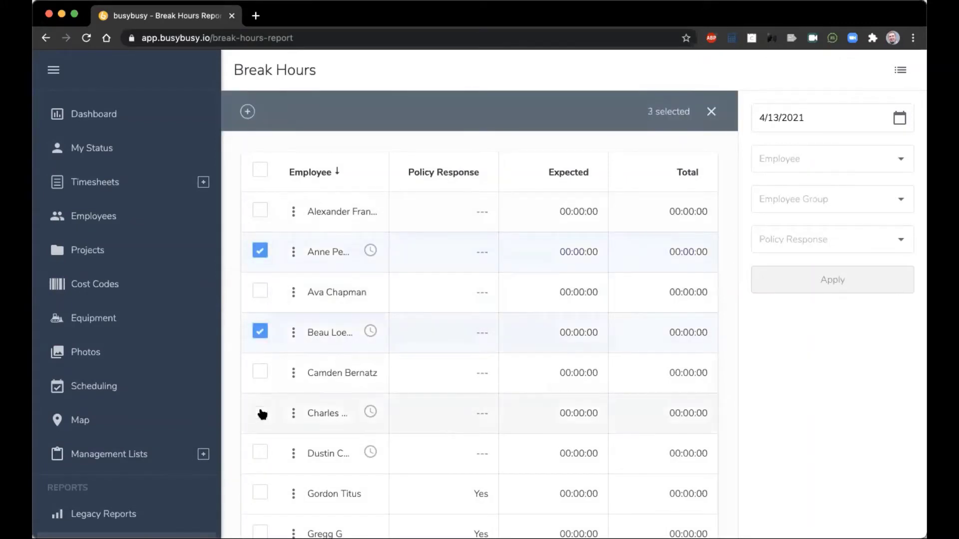
{"action": "left_click", "coordinate": [260, 453]}
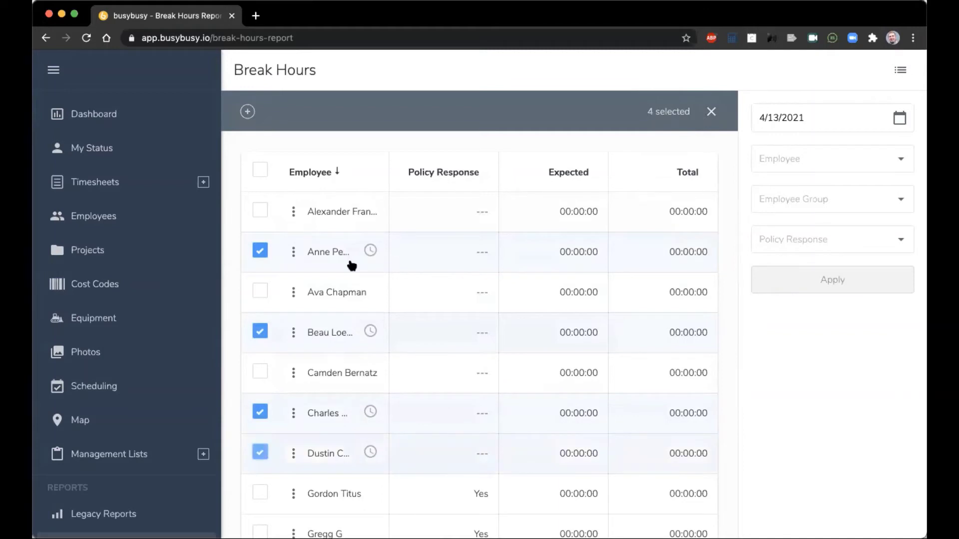
- View the Create Break form for the four selected employees, close it without saving and clear the selection
{"action": "left_click", "coordinate": [246, 112]}
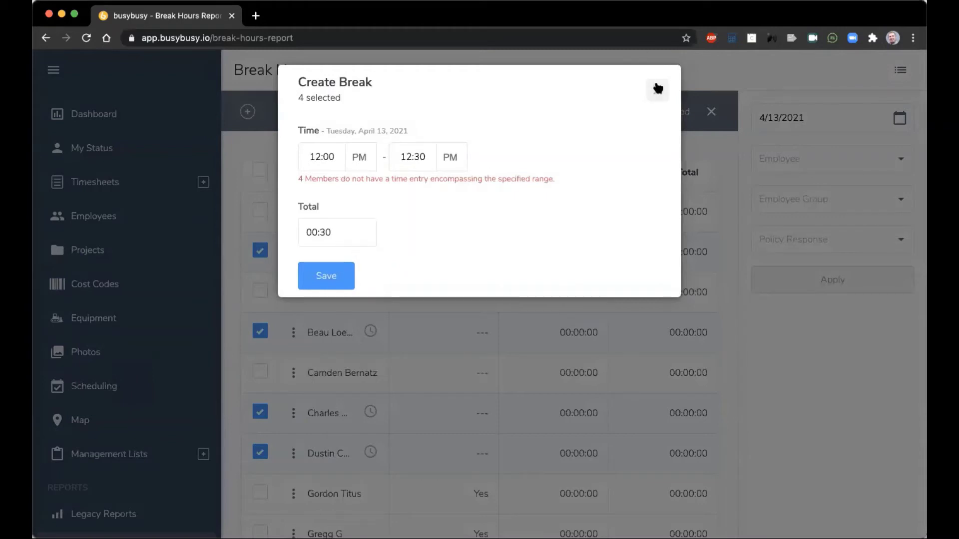
{"action": "left_click", "coordinate": [657, 89]}
{"action": "left_click", "coordinate": [711, 112]}
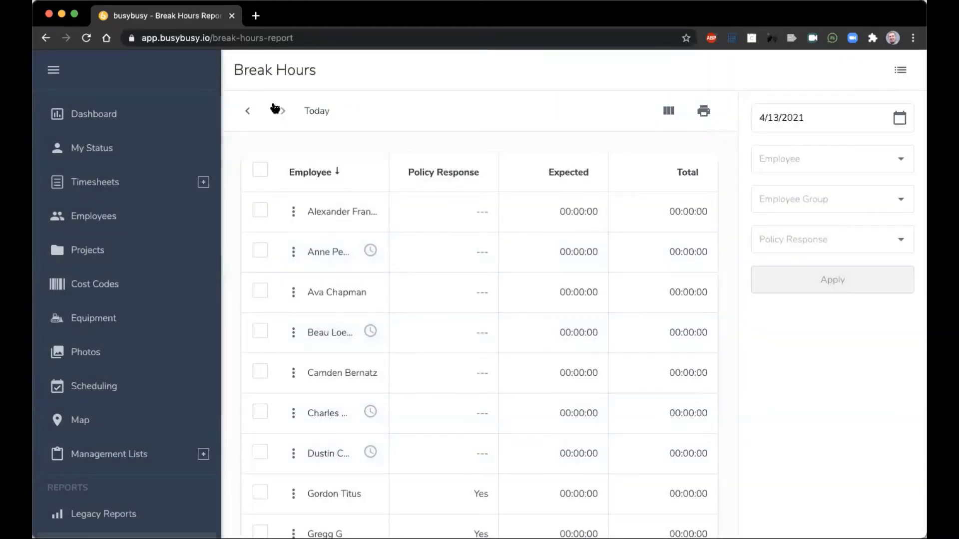
- Show the break hours for the previous day, 4/12/2021, and select all listed employees
{"action": "left_click", "coordinate": [247, 111]}
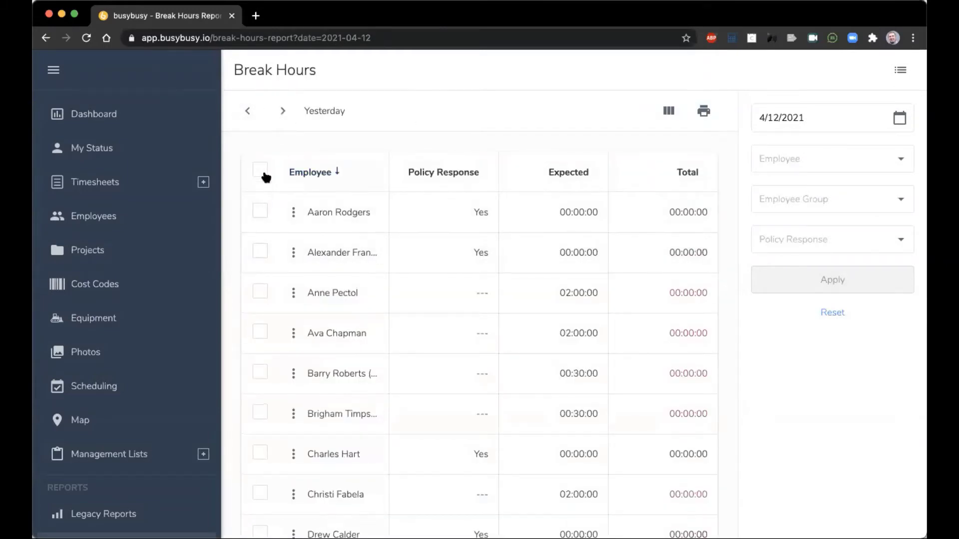
{"action": "left_click", "coordinate": [260, 170]}
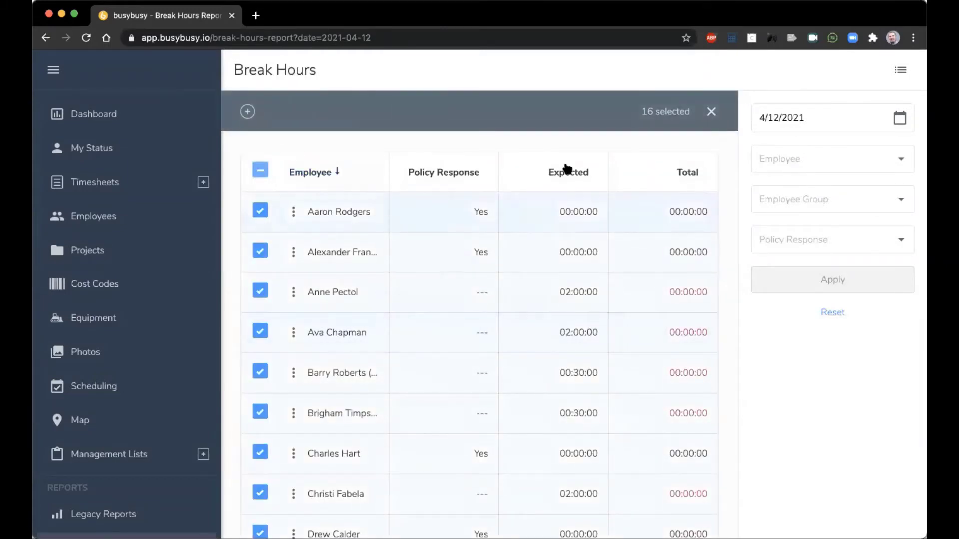
- Try to create a 12:00 PM to 12:30 PM break for all selected employees, and cancel it without creating any break
{"action": "left_click", "coordinate": [248, 112]}
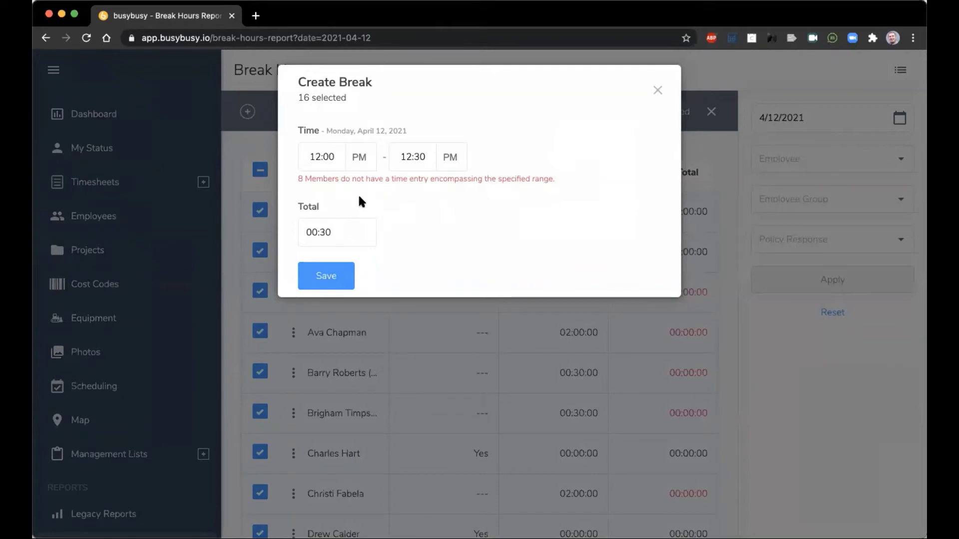
{"action": "left_click", "coordinate": [329, 271]}
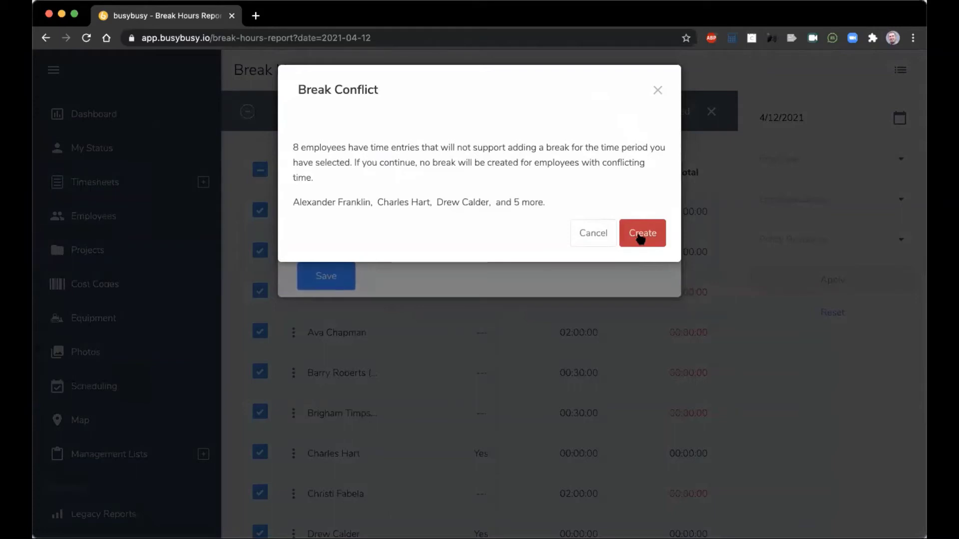
{"action": "left_click", "coordinate": [600, 233]}
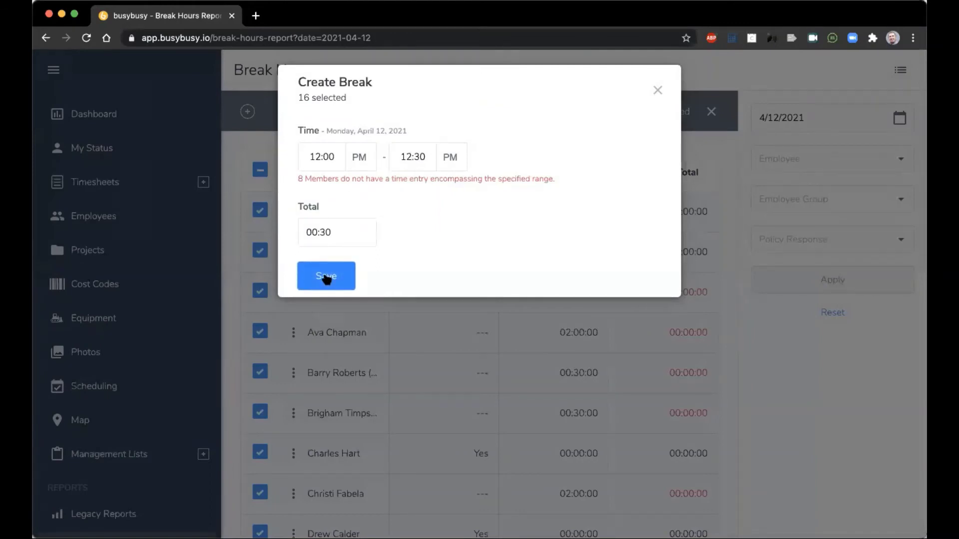
{"action": "left_click", "coordinate": [657, 90]}
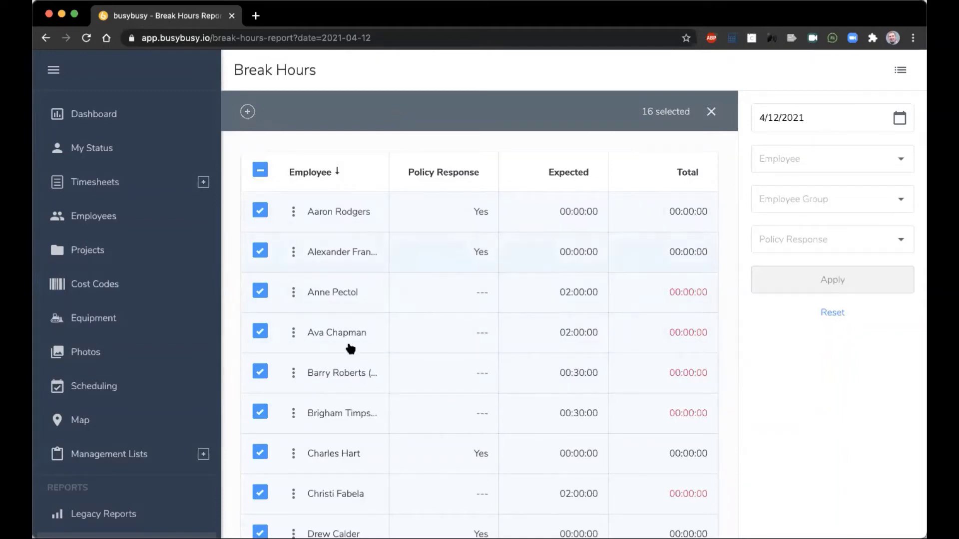
- Open the company settings and review the Company Profile page down to its account details
{"action": "scroll", "coordinate": [350, 349], "scroll_direction": "down", "scroll_amount": 5}
{"action": "scroll", "coordinate": [67, 425], "scroll_direction": "down", "scroll_amount": 5}
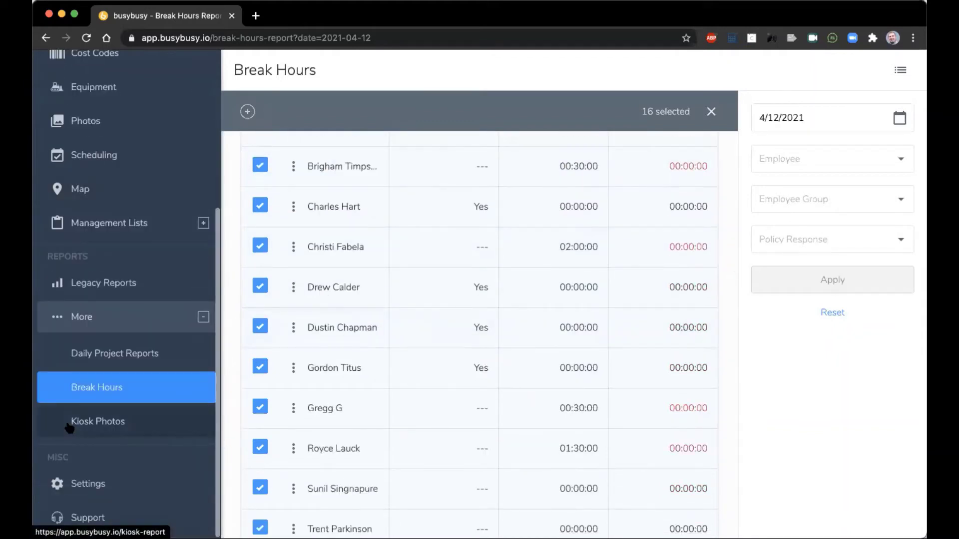
{"action": "left_click", "coordinate": [90, 483]}
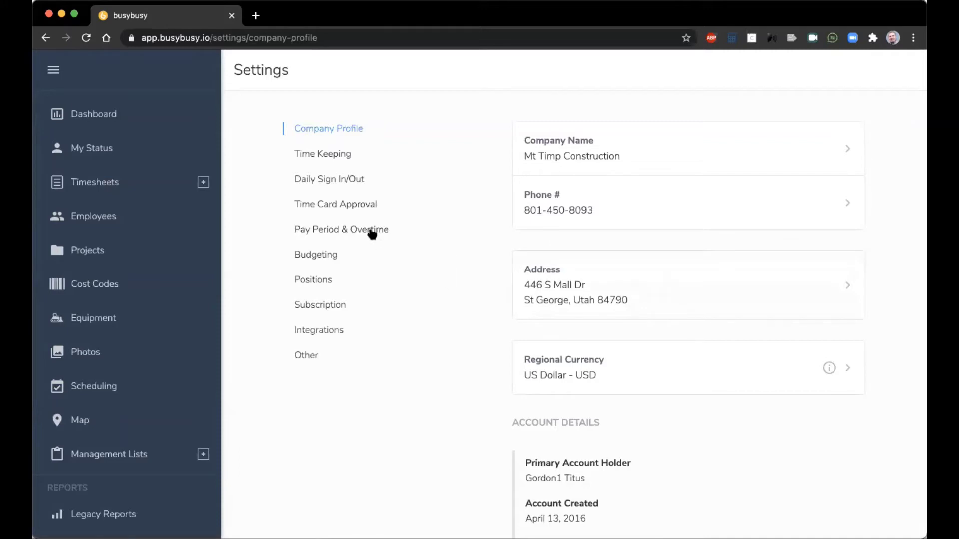
{"action": "scroll", "coordinate": [520, 290], "scroll_direction": "down", "scroll_amount": 3}
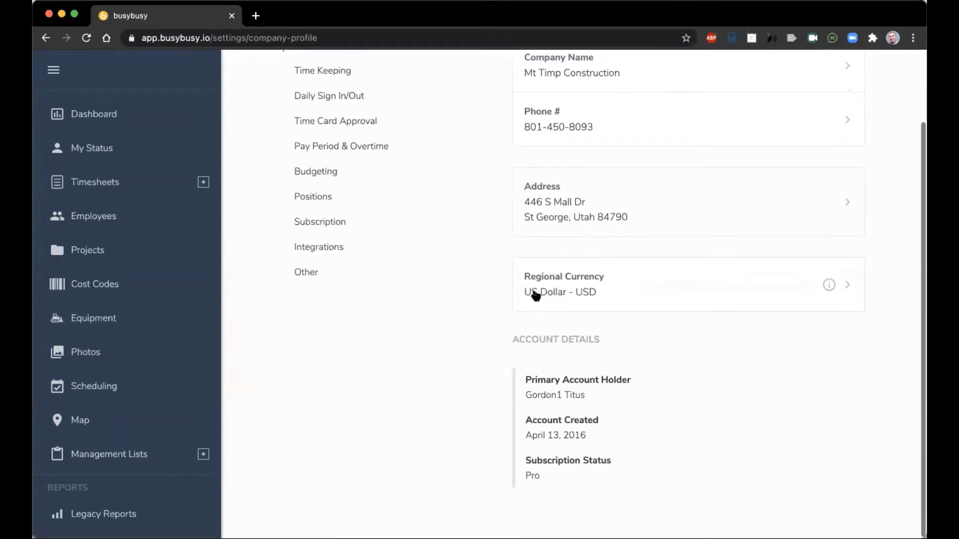
{"action": "scroll", "coordinate": [514, 300], "scroll_direction": "up", "scroll_amount": 3}
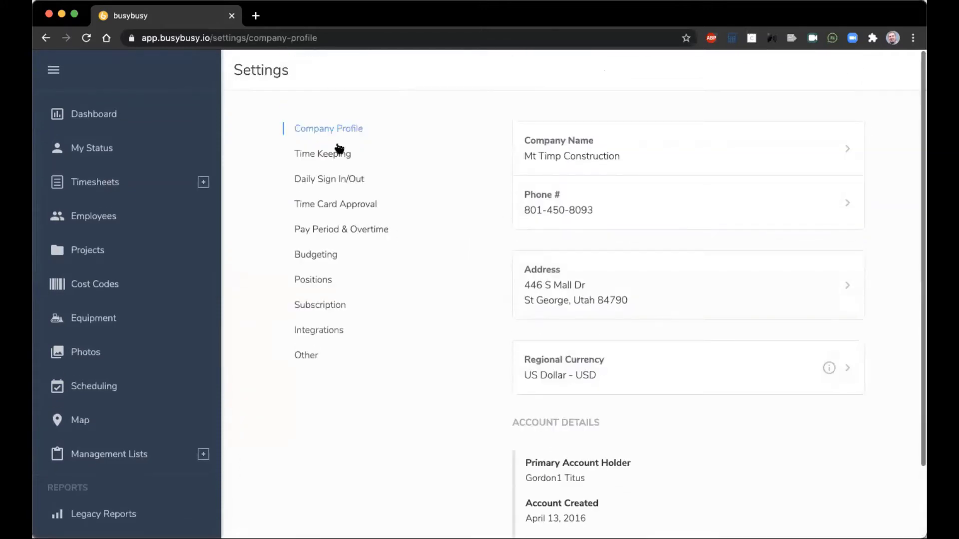
- Review the Time Keeping settings, from project tracking down to time rounding
{"action": "left_click", "coordinate": [318, 159]}
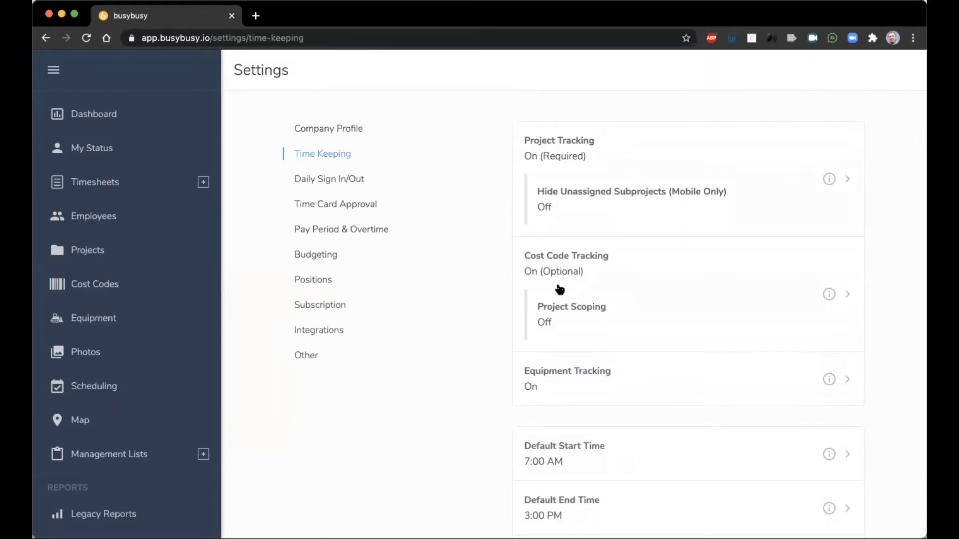
{"action": "scroll", "coordinate": [544, 381], "scroll_direction": "down", "scroll_amount": 3}
{"action": "scroll", "coordinate": [545, 380], "scroll_direction": "down", "scroll_amount": 2}
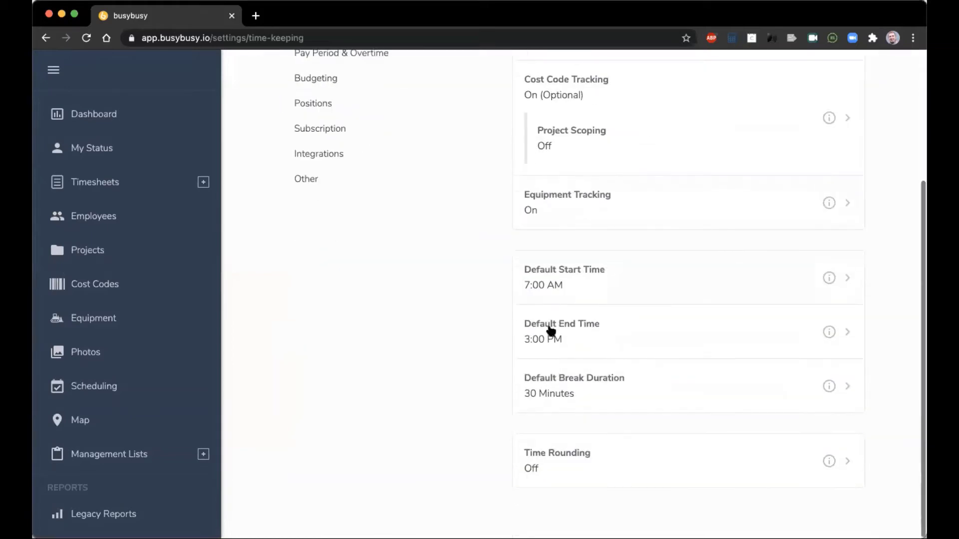
- Look through the Budgeting, Positions and Other settings pages
{"action": "scroll", "coordinate": [426, 234], "scroll_direction": "up", "scroll_amount": 3}
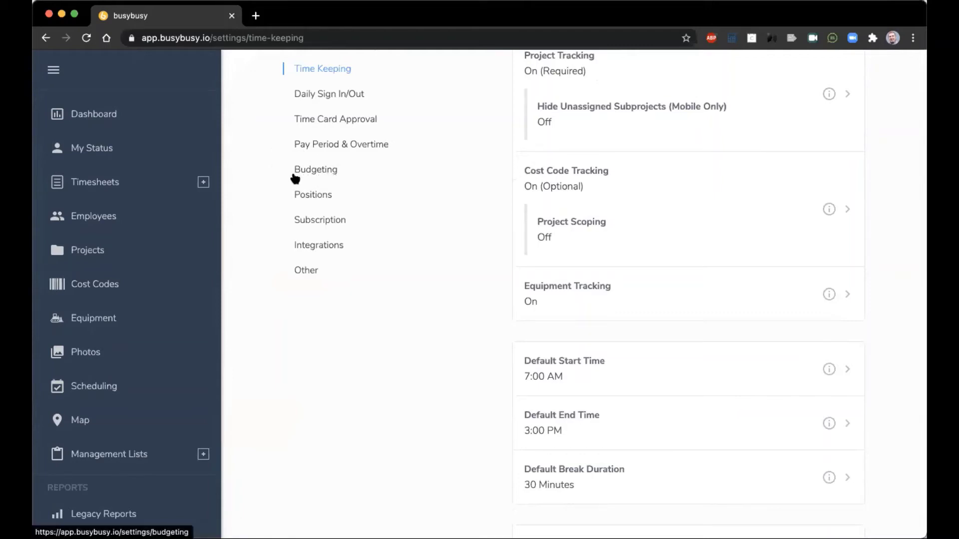
{"action": "left_click", "coordinate": [323, 175]}
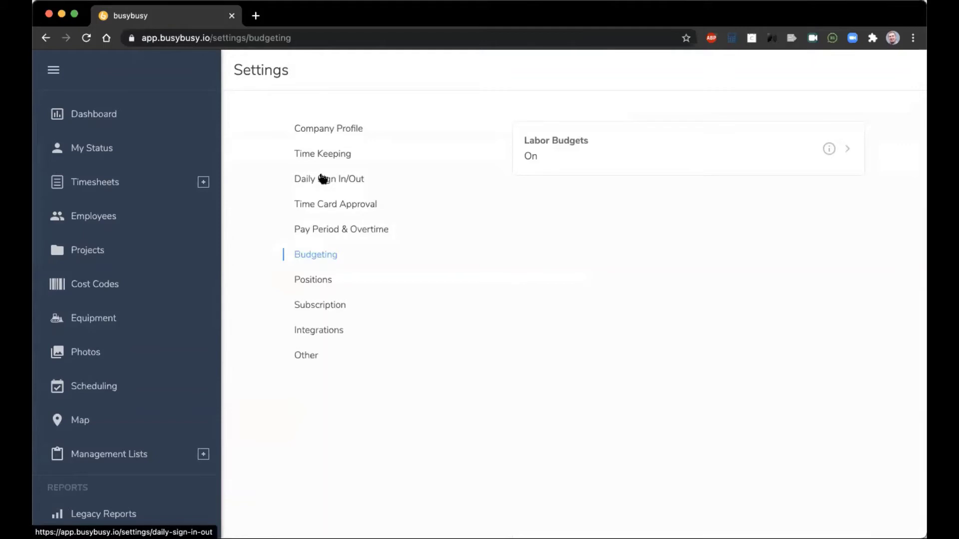
{"action": "left_click", "coordinate": [323, 284]}
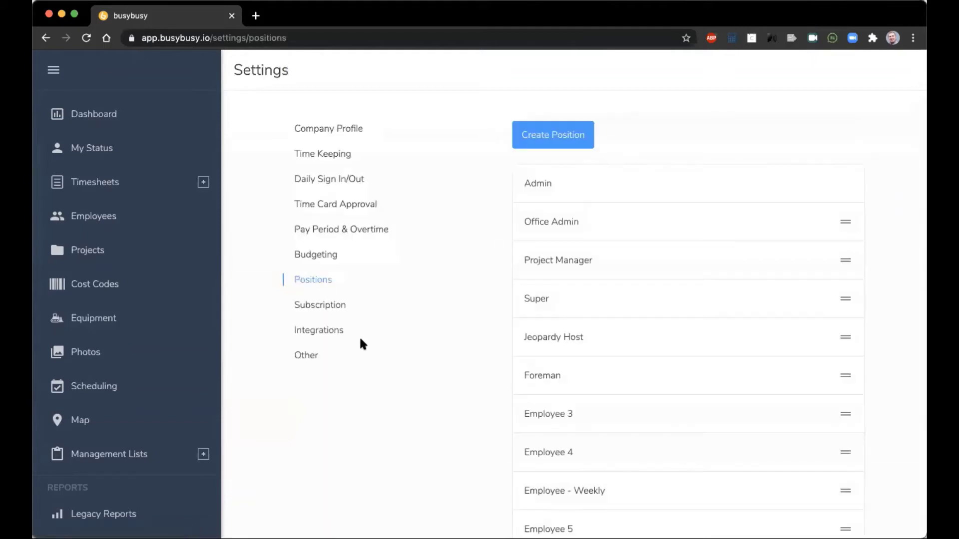
{"action": "left_click", "coordinate": [307, 358]}
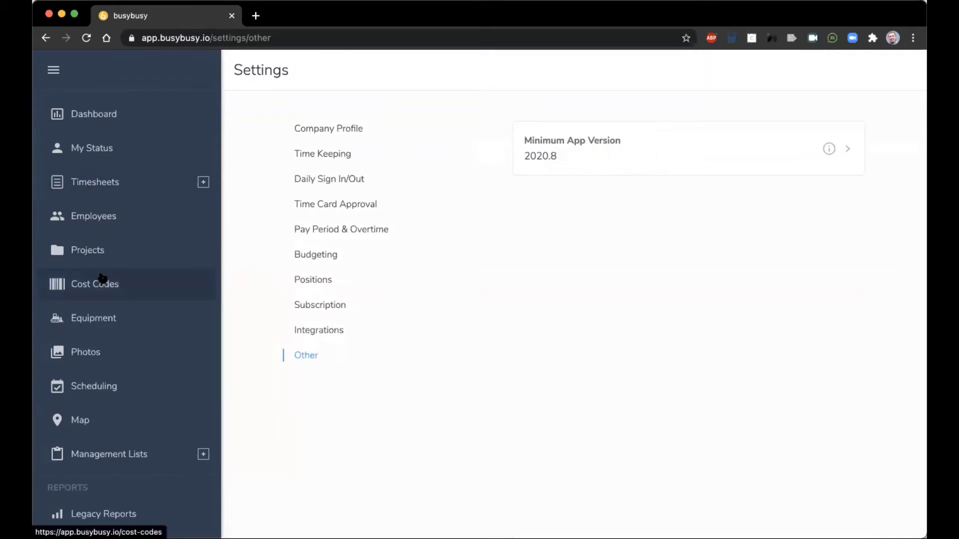
- Show all projects and open the dashboard of the 106 Rivermark project
{"action": "left_click", "coordinate": [98, 255]}
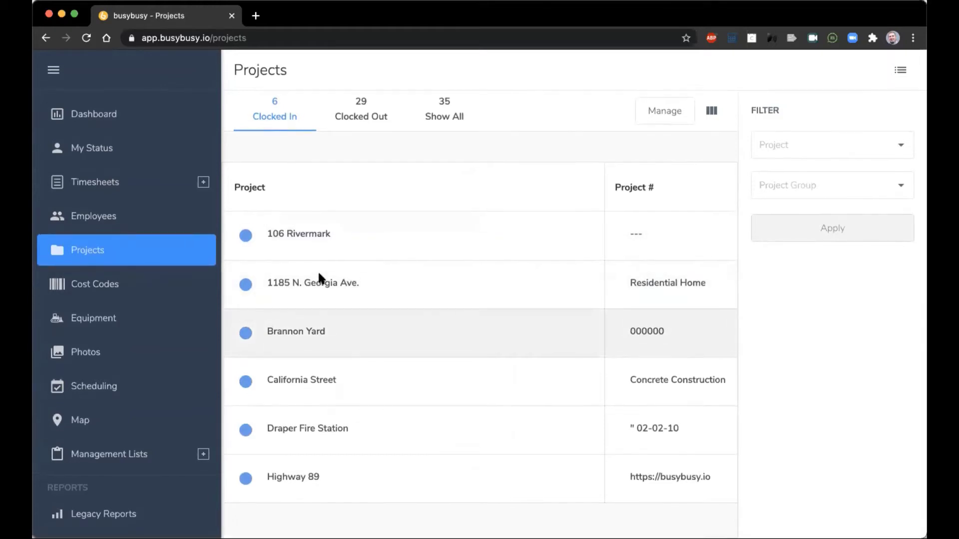
{"action": "left_click", "coordinate": [440, 112]}
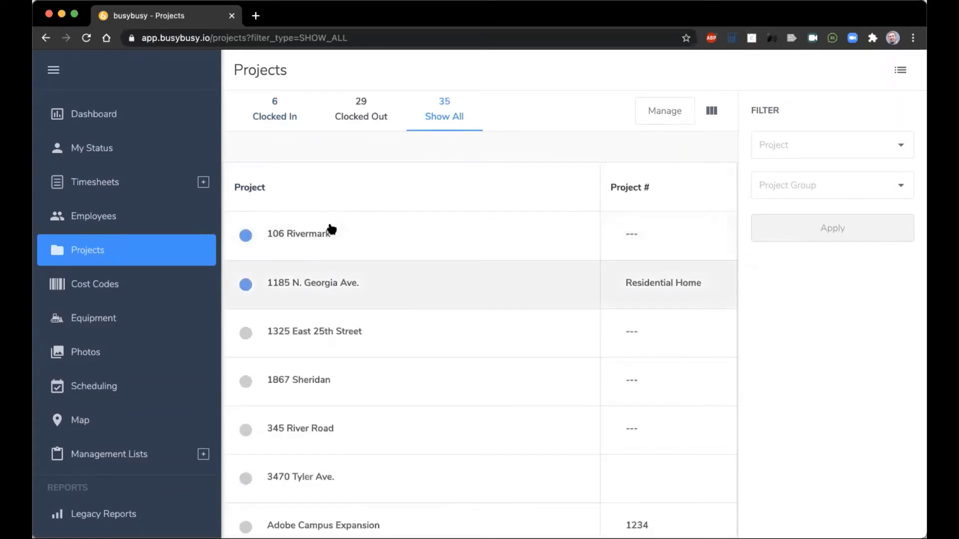
{"action": "left_click", "coordinate": [314, 234]}
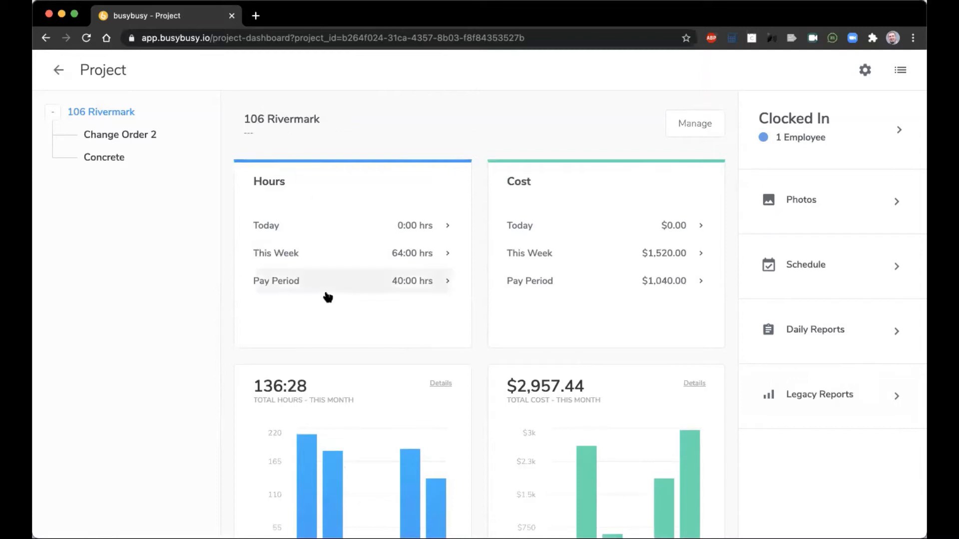
{"action": "scroll", "coordinate": [472, 395], "scroll_direction": "down", "scroll_amount": 2}
{"action": "scroll", "coordinate": [473, 395], "scroll_direction": "up", "scroll_amount": 2}
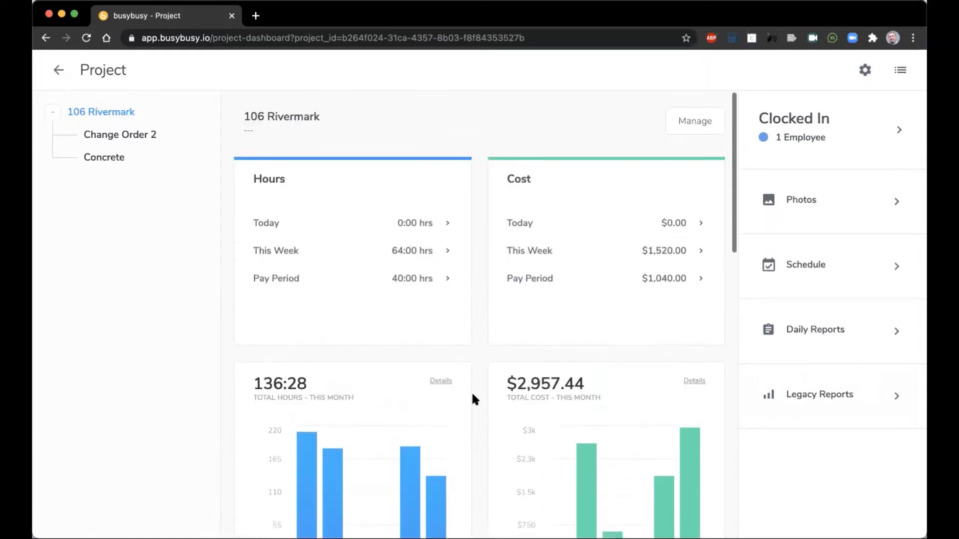
- View the 106 Rivermark project's management details and its dashboard settings, leaving both without changes
{"action": "left_click", "coordinate": [695, 122]}
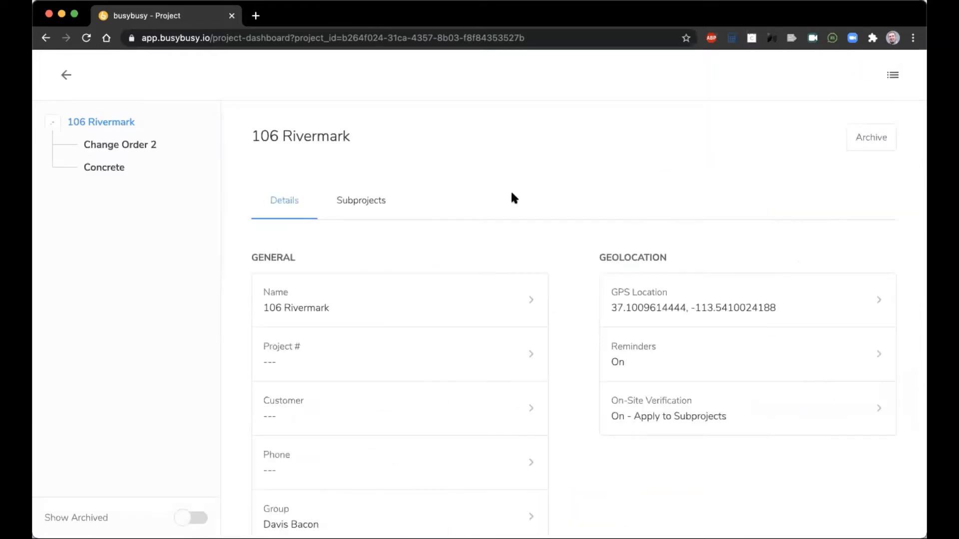
{"action": "left_click", "coordinate": [62, 79]}
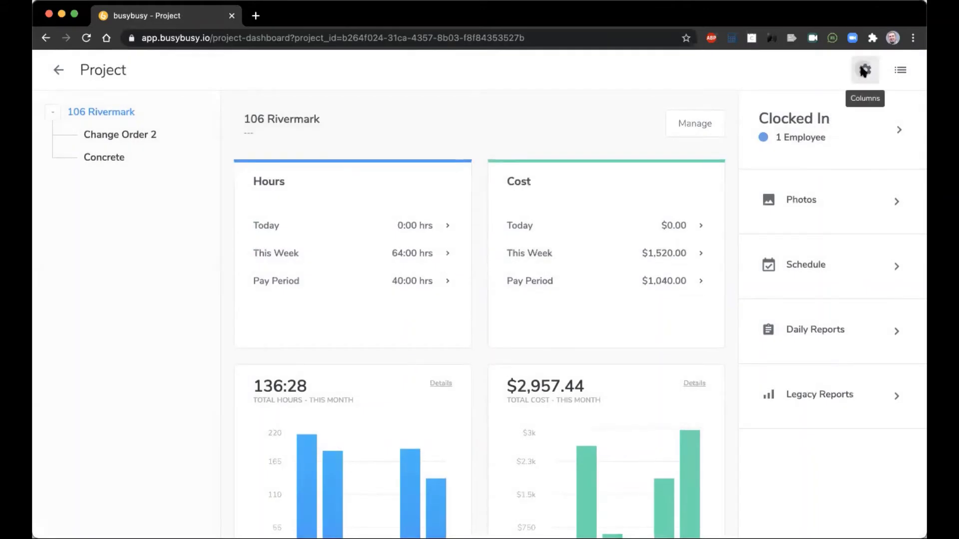
{"action": "left_click", "coordinate": [864, 71]}
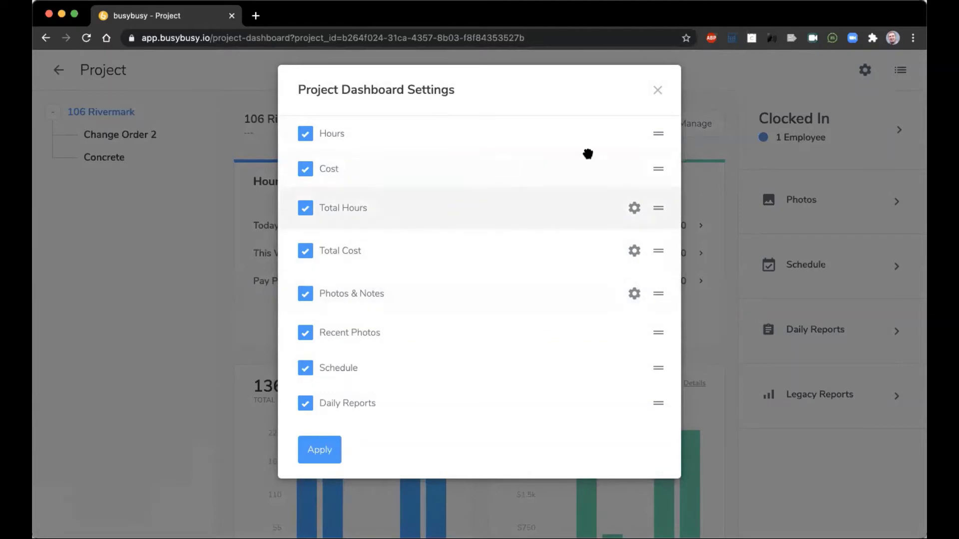
{"action": "left_click", "coordinate": [657, 90]}
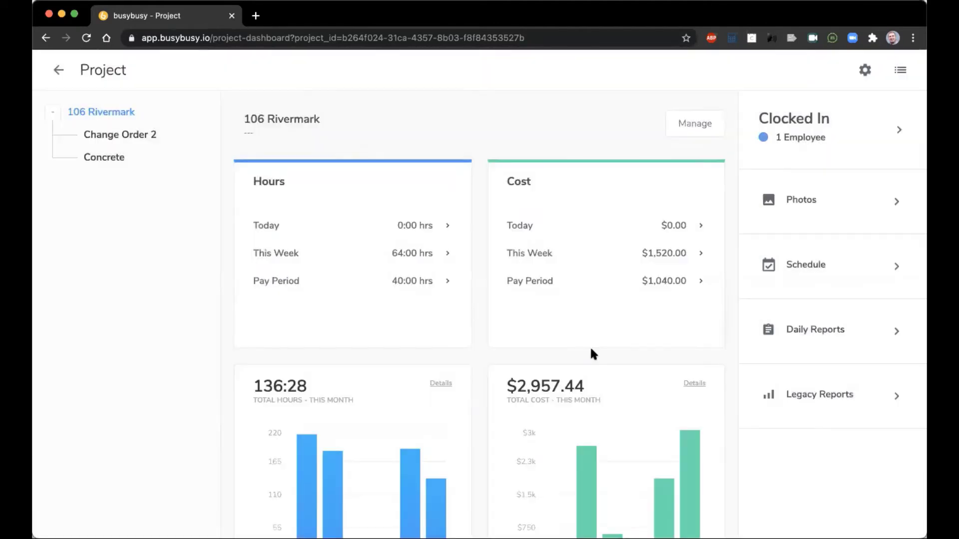
- Open the 106 Rivermark project's legacy reports, view its labor budget and return to the project dashboard
{"action": "left_click", "coordinate": [863, 394]}
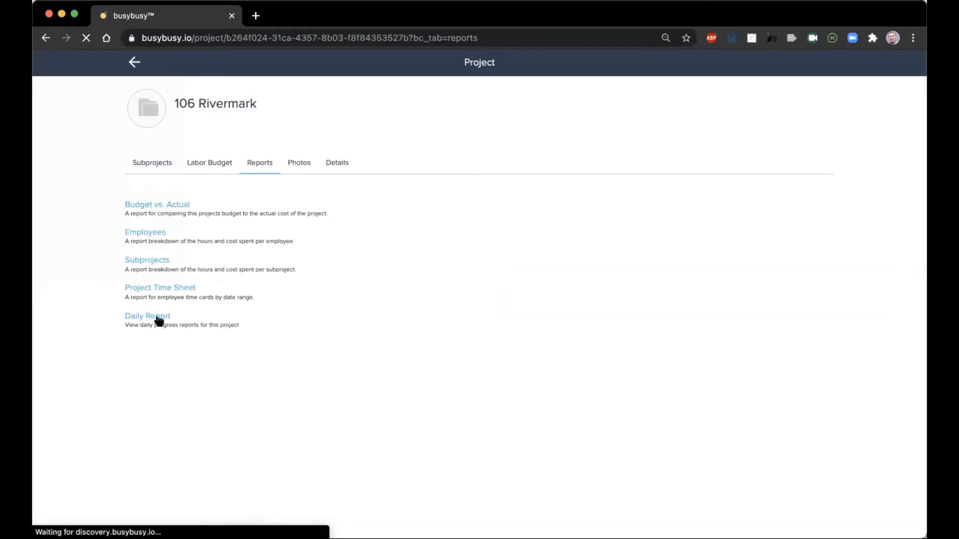
{"action": "left_click", "coordinate": [209, 169]}
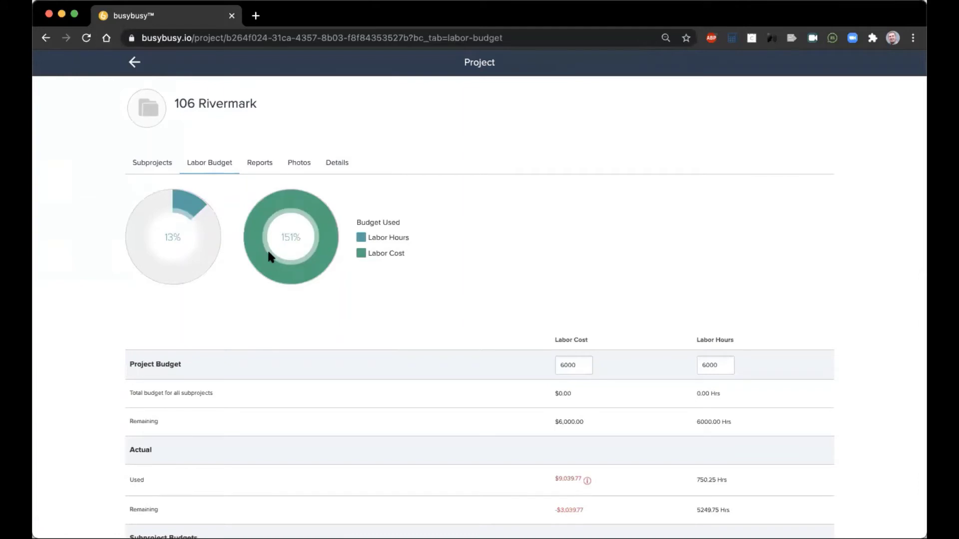
{"action": "left_click", "coordinate": [135, 64]}
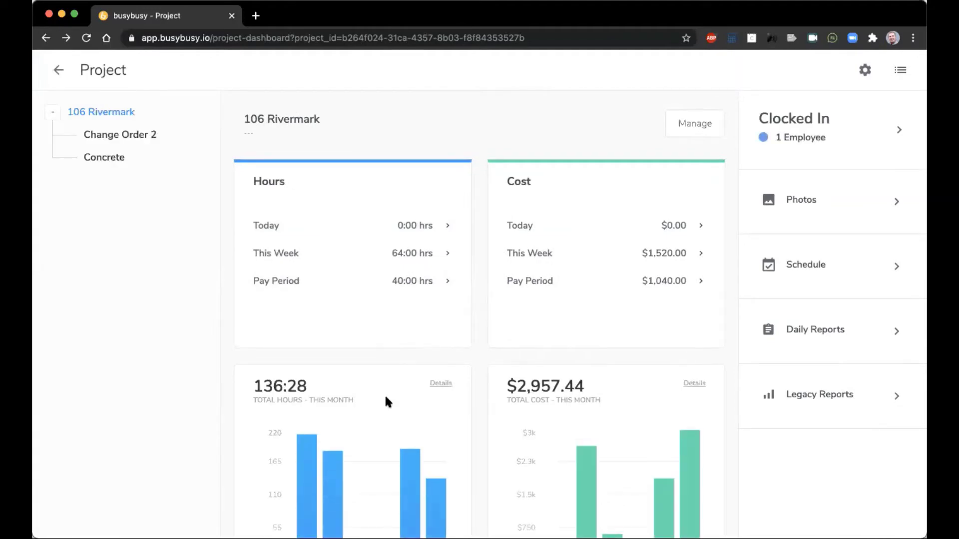
- Review the 106 Rivermark dashboard down to its schedule and daily reports, and return to the company dashboard
{"action": "scroll", "coordinate": [386, 397], "scroll_direction": "down", "scroll_amount": 10}
{"action": "scroll", "coordinate": [386, 400], "scroll_direction": "down", "scroll_amount": 6}
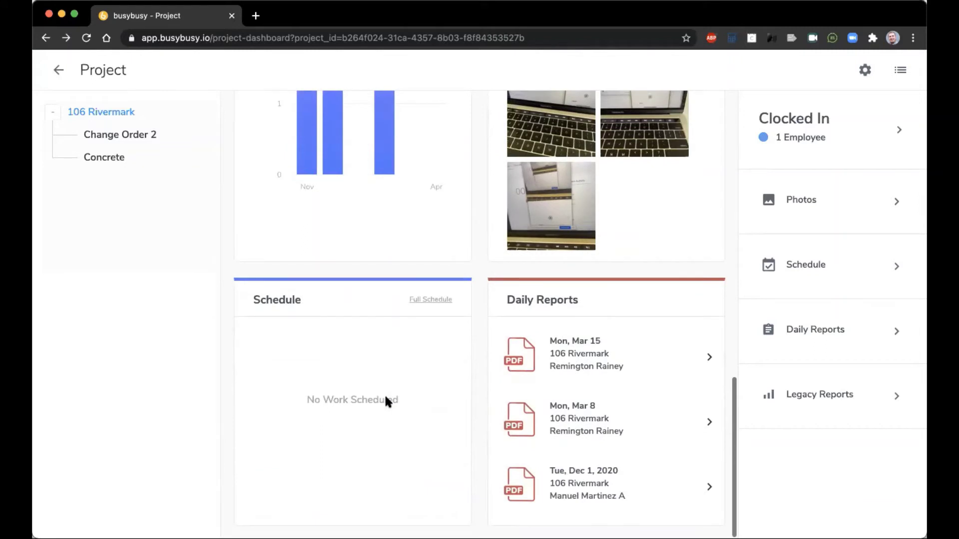
{"action": "left_click", "coordinate": [61, 70]}
{"action": "left_click", "coordinate": [106, 120]}
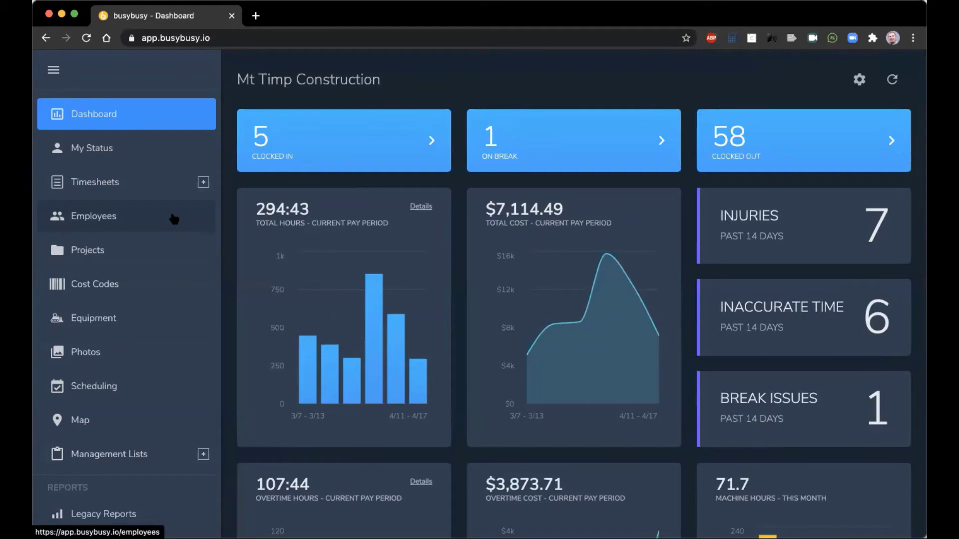
- Open the Clock In form from My Status and browse the available projects without choosing one
{"action": "left_click", "coordinate": [103, 152]}
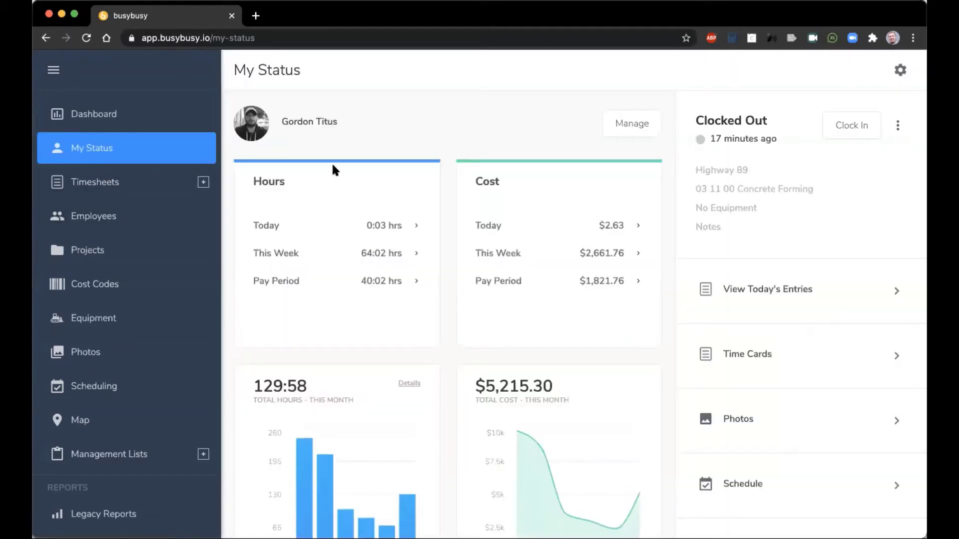
{"action": "left_click", "coordinate": [864, 126]}
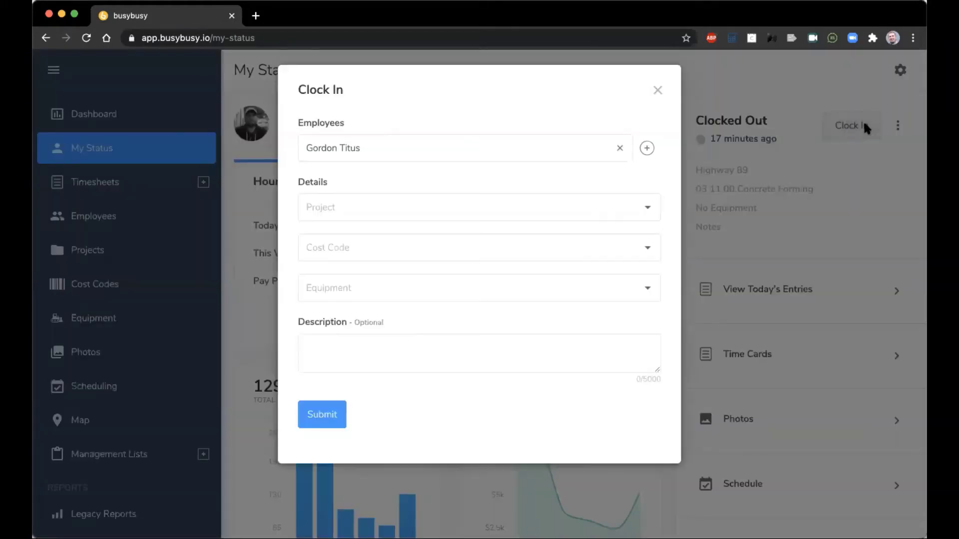
{"action": "left_click", "coordinate": [417, 209]}
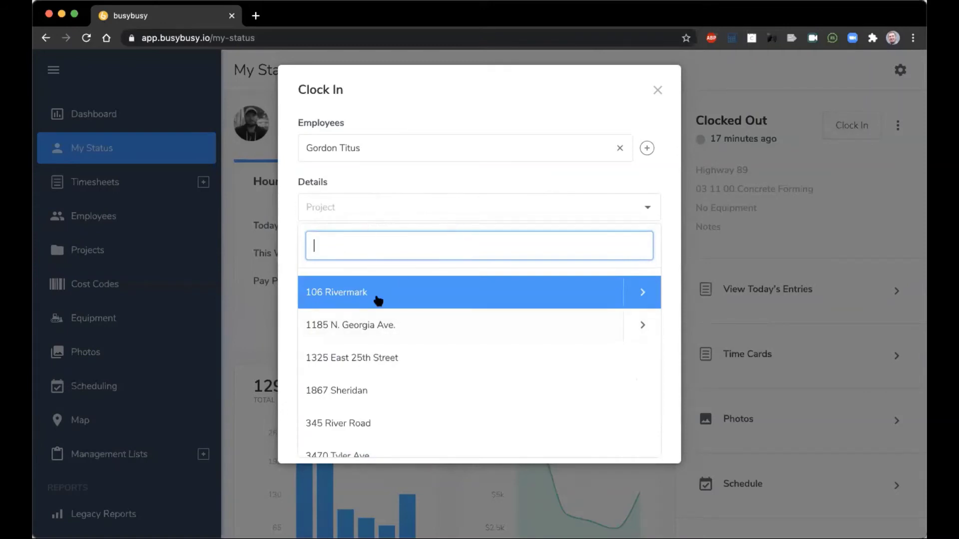
{"action": "scroll", "coordinate": [378, 302], "scroll_direction": "down", "scroll_amount": 3}
{"action": "scroll", "coordinate": [378, 303], "scroll_direction": "down", "scroll_amount": 8}
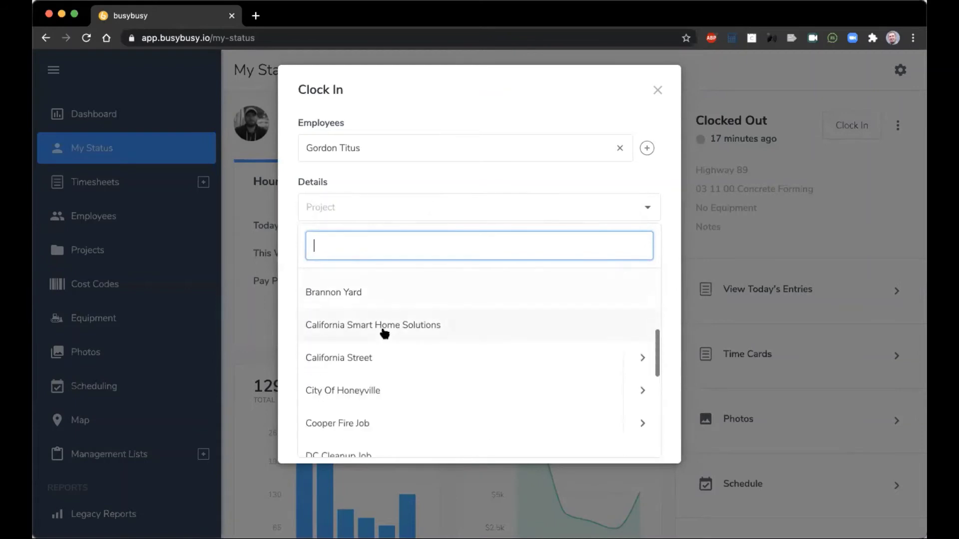
{"action": "scroll", "coordinate": [385, 334], "scroll_direction": "up", "scroll_amount": 10}
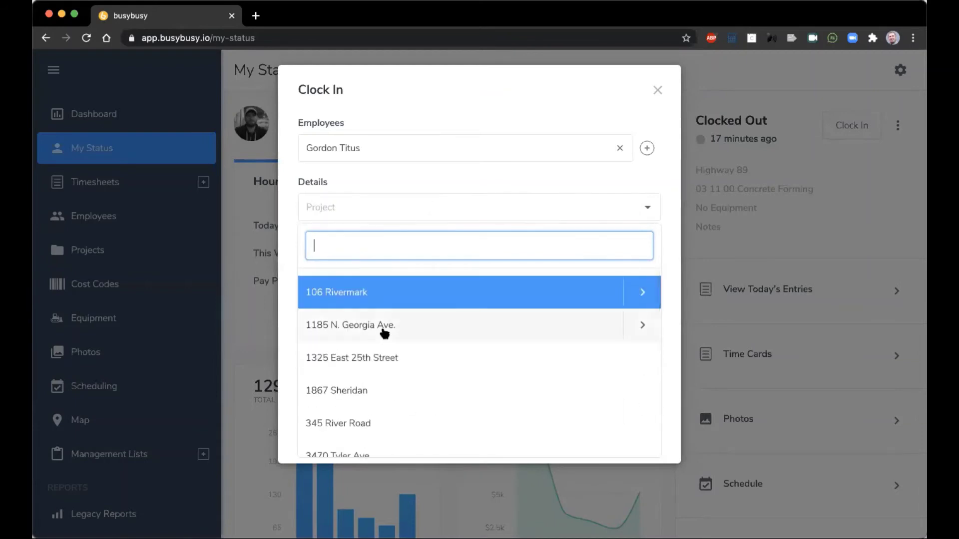
{"action": "scroll", "coordinate": [368, 384], "scroll_direction": "down", "scroll_amount": 1}
{"action": "scroll", "coordinate": [368, 385], "scroll_direction": "up", "scroll_amount": 1}
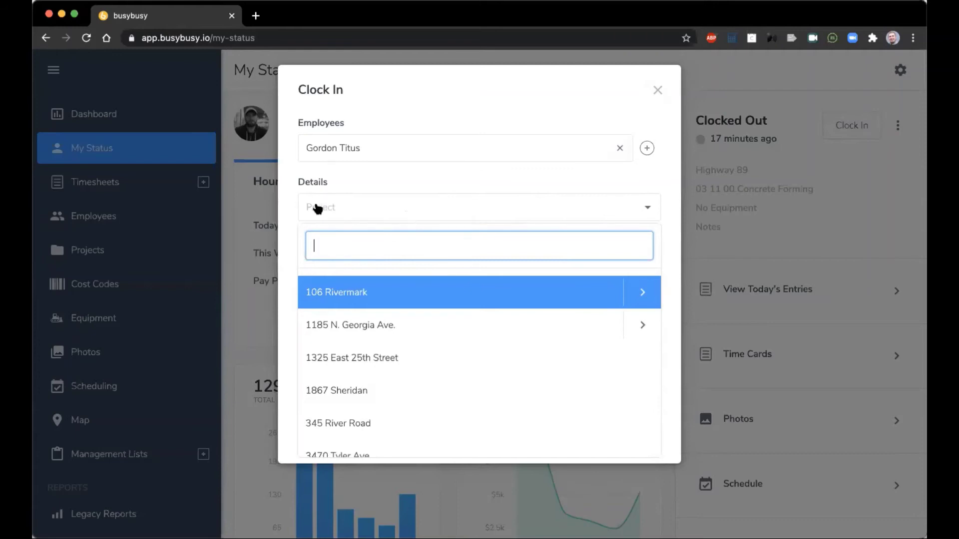
{"action": "left_click", "coordinate": [574, 175]}
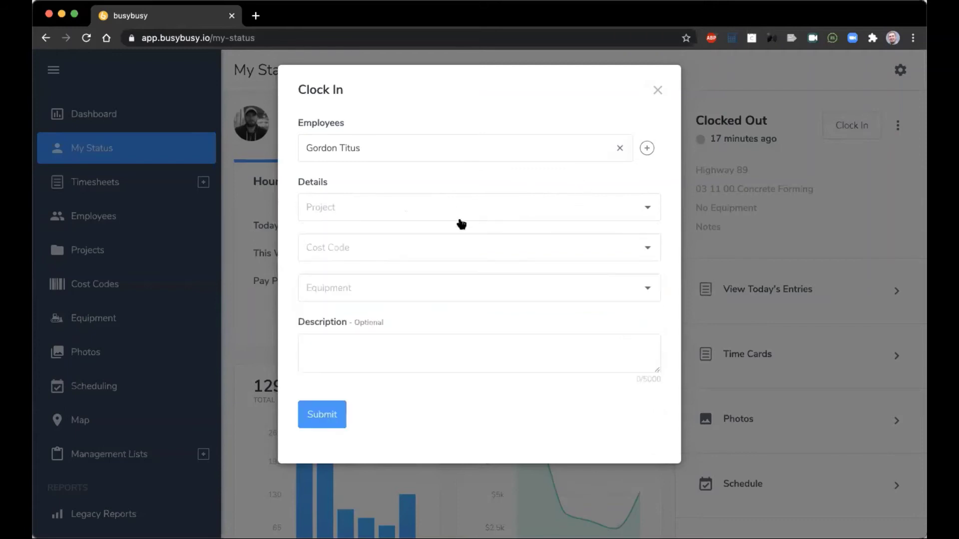
- Check the cost code choices in the Clock In form and close the form without submitting
{"action": "left_click", "coordinate": [419, 247]}
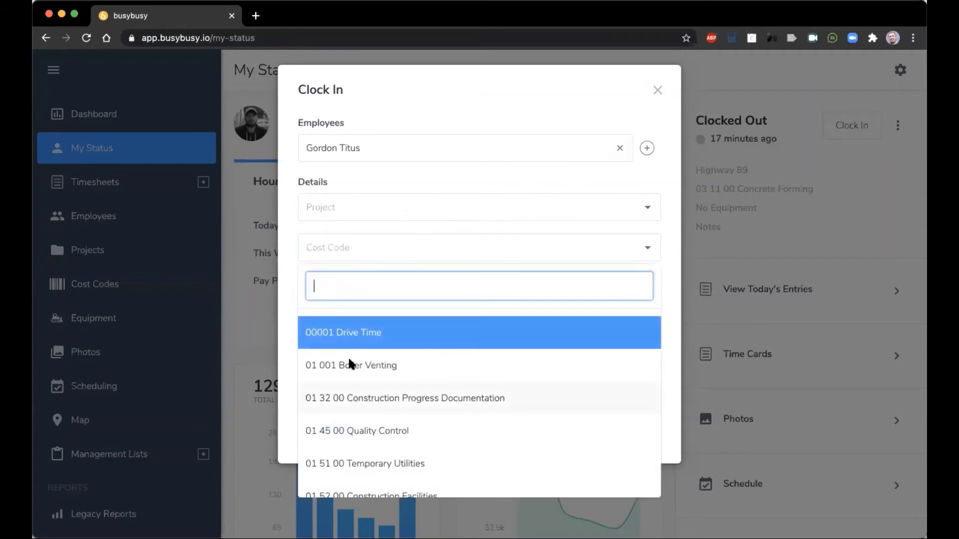
{"action": "left_click", "coordinate": [285, 242]}
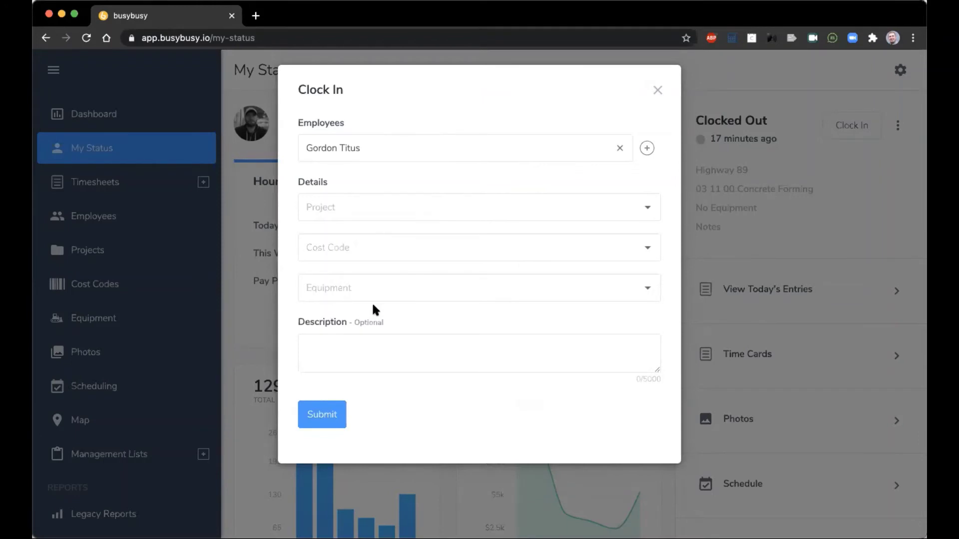
{"action": "left_click", "coordinate": [658, 90]}
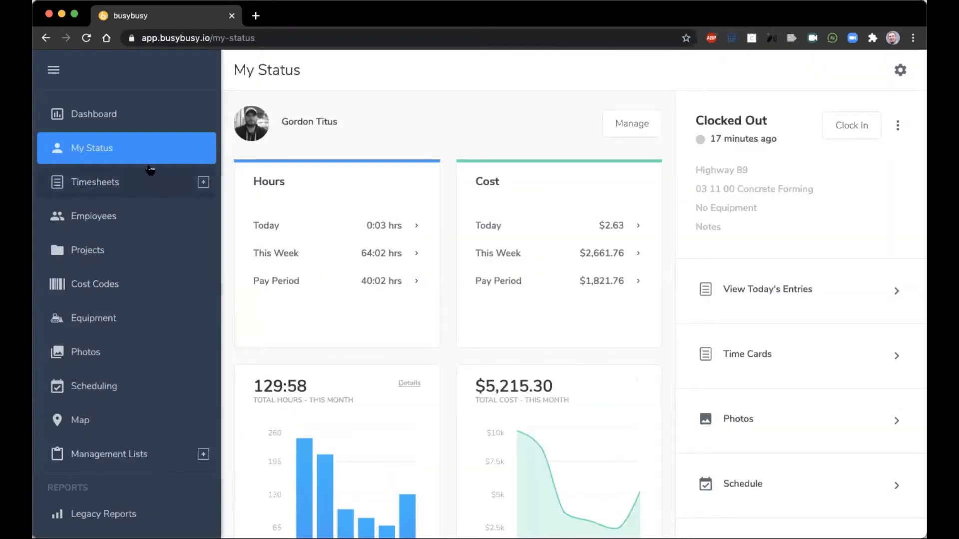
- Open the Time Entries view of the timesheets
{"action": "left_click", "coordinate": [101, 186]}
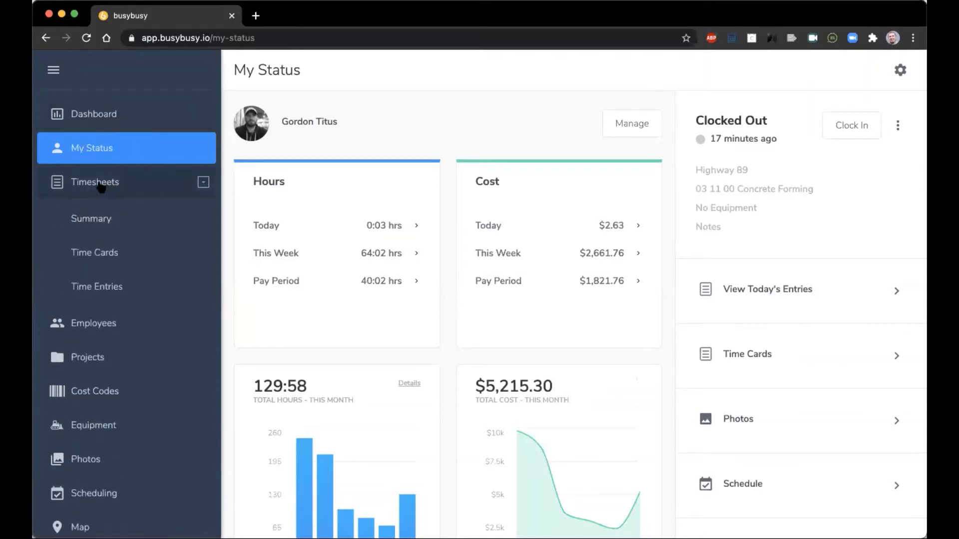
{"action": "left_click", "coordinate": [81, 286]}
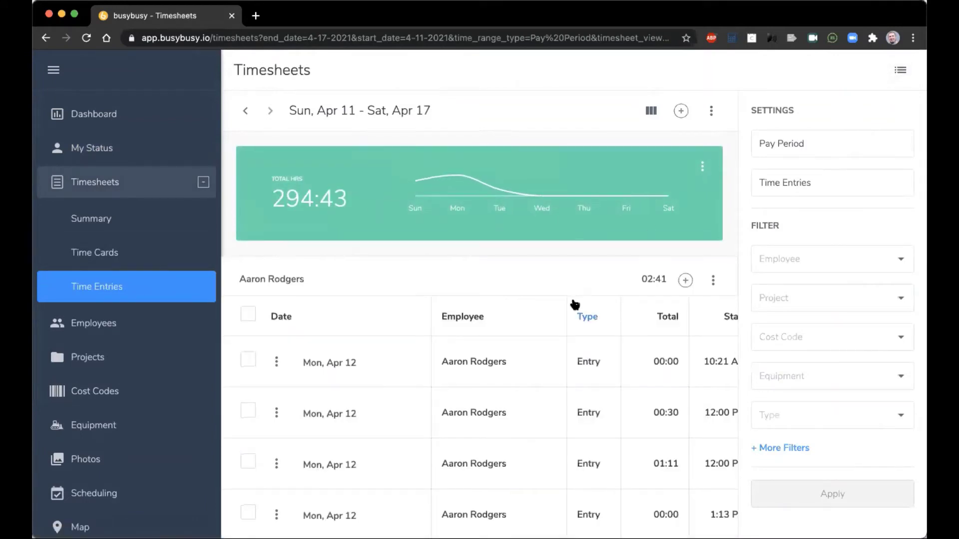
- Examine every column of the first employee's time entries, from date and type through start, end, project, cost code, equipment and description
{"action": "scroll", "coordinate": [574, 302], "scroll_direction": "down", "scroll_amount": 3}
{"action": "scroll", "coordinate": [574, 303], "scroll_direction": "right", "scroll_amount": 10}
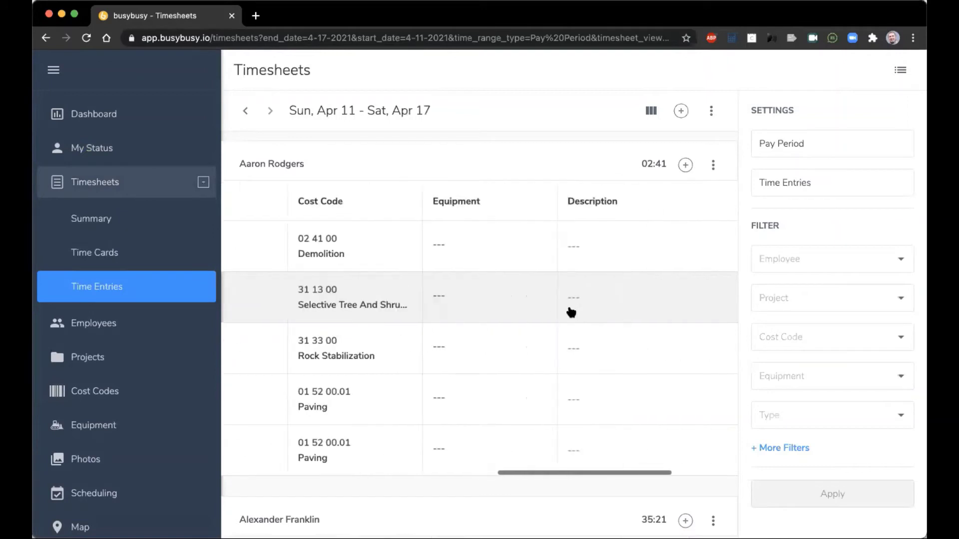
{"action": "scroll", "coordinate": [571, 313], "scroll_direction": "left", "scroll_amount": 4}
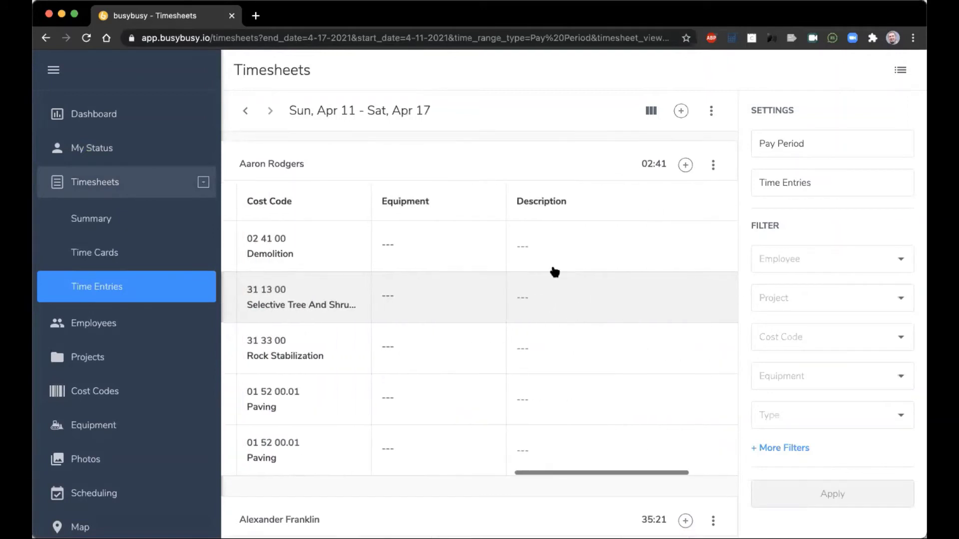
{"action": "scroll", "coordinate": [377, 283], "scroll_direction": "left", "scroll_amount": 6}
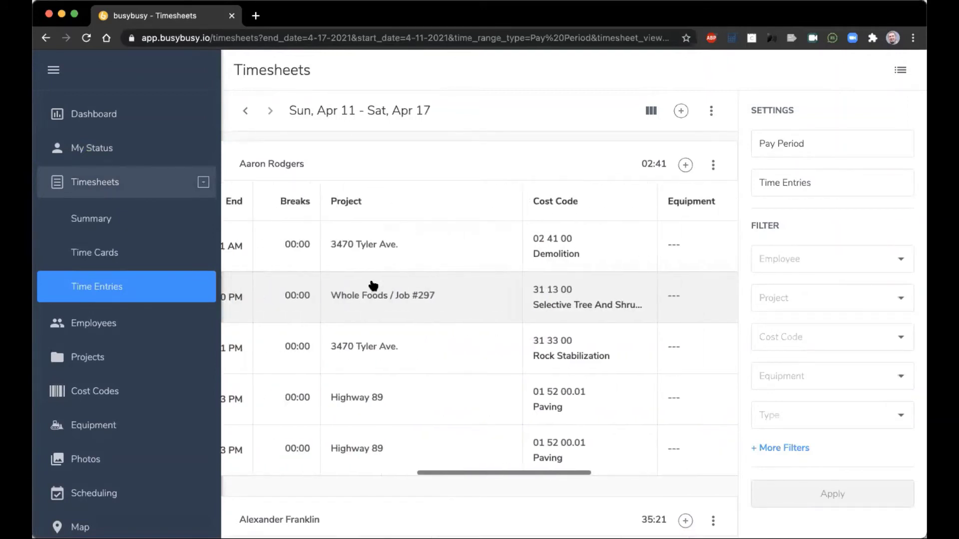
{"action": "scroll", "coordinate": [373, 286], "scroll_direction": "left", "scroll_amount": 6}
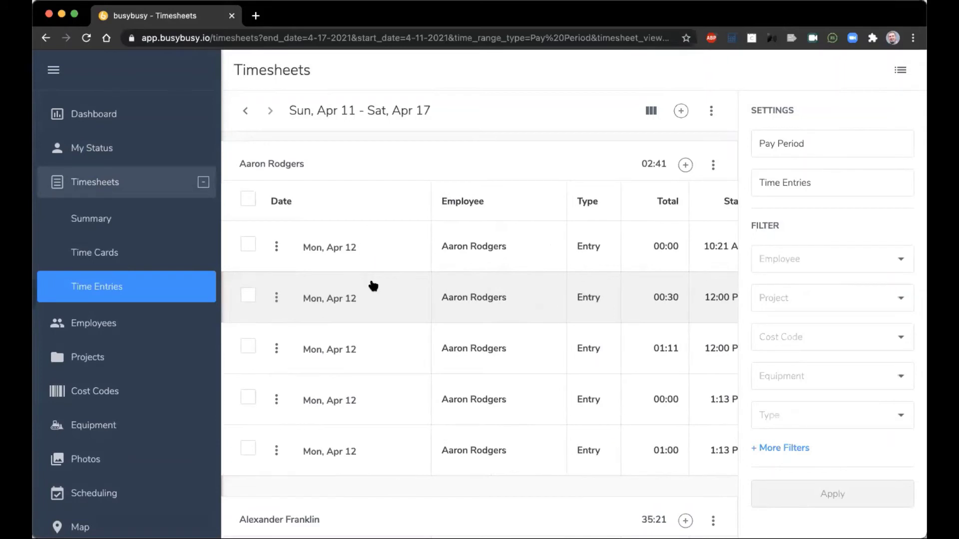
{"action": "scroll", "coordinate": [373, 286], "scroll_direction": "right", "scroll_amount": 2}
{"action": "scroll", "coordinate": [374, 286], "scroll_direction": "left", "scroll_amount": 2}
{"action": "scroll", "coordinate": [373, 286], "scroll_direction": "right", "scroll_amount": 2}
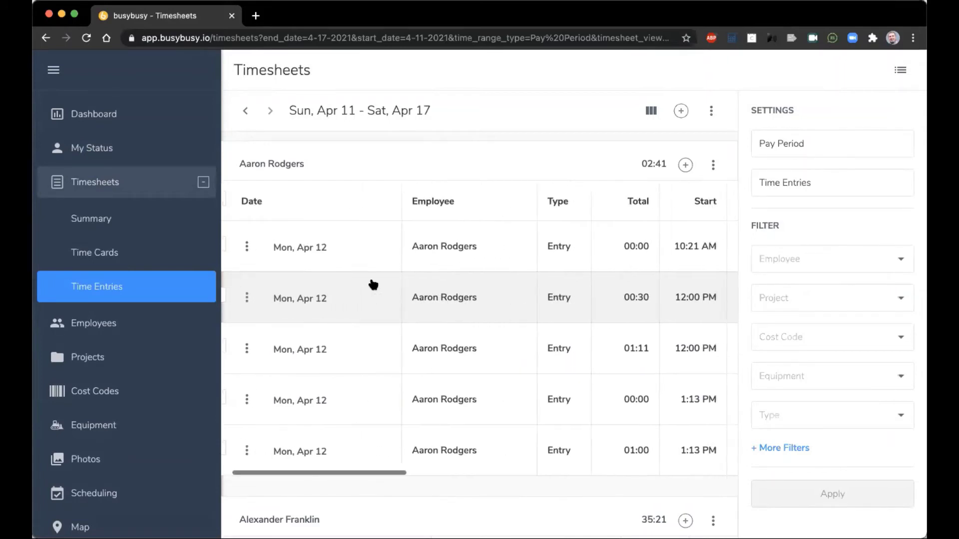
{"action": "scroll", "coordinate": [374, 285], "scroll_direction": "right", "scroll_amount": 5}
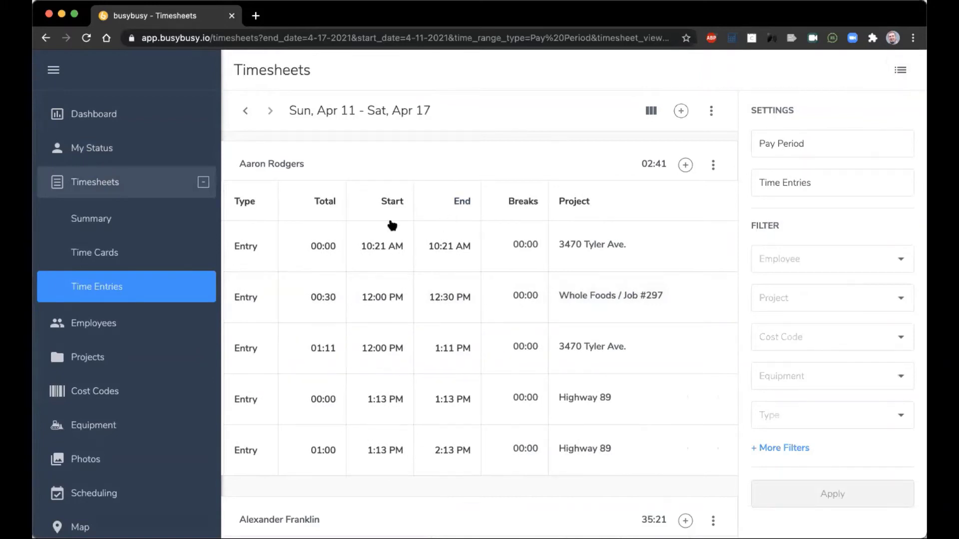
{"action": "scroll", "coordinate": [389, 223], "scroll_direction": "left", "scroll_amount": 6}
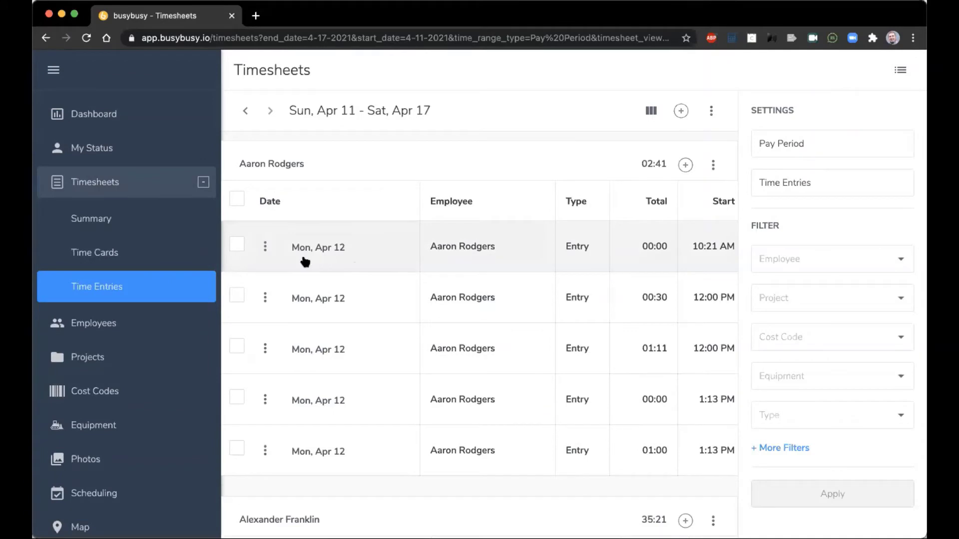
{"action": "scroll", "coordinate": [501, 251], "scroll_direction": "right", "scroll_amount": 3}
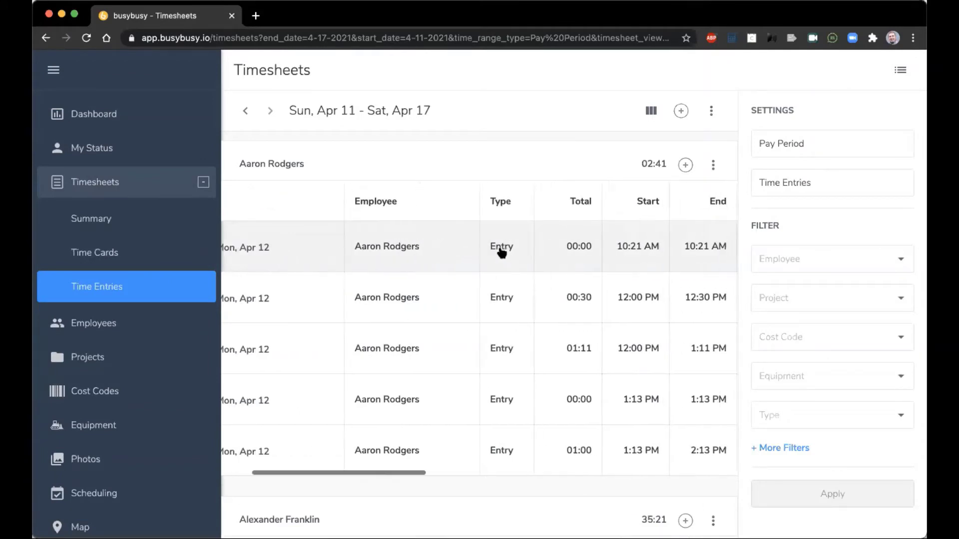
{"action": "scroll", "coordinate": [501, 251], "scroll_direction": "right", "scroll_amount": 5}
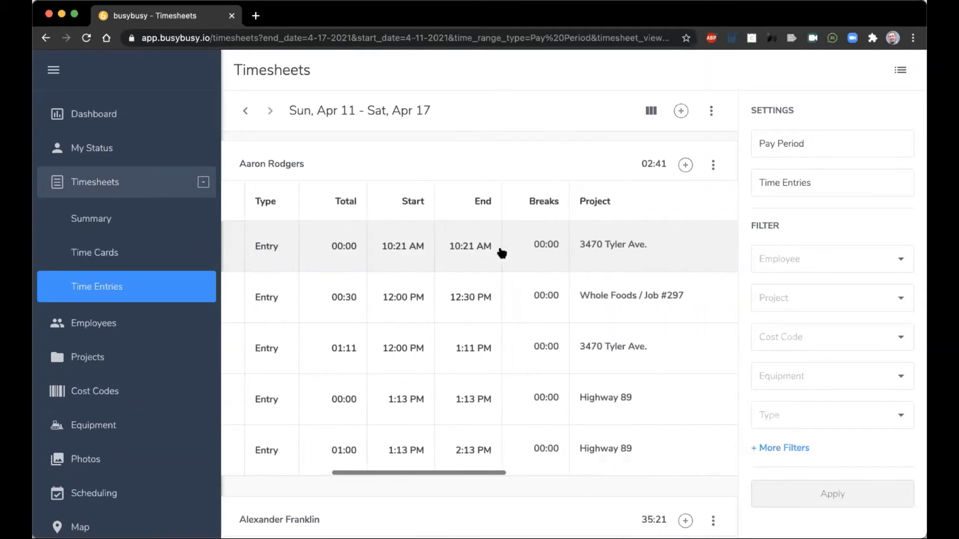
{"action": "scroll", "coordinate": [501, 251], "scroll_direction": "right", "scroll_amount": 3}
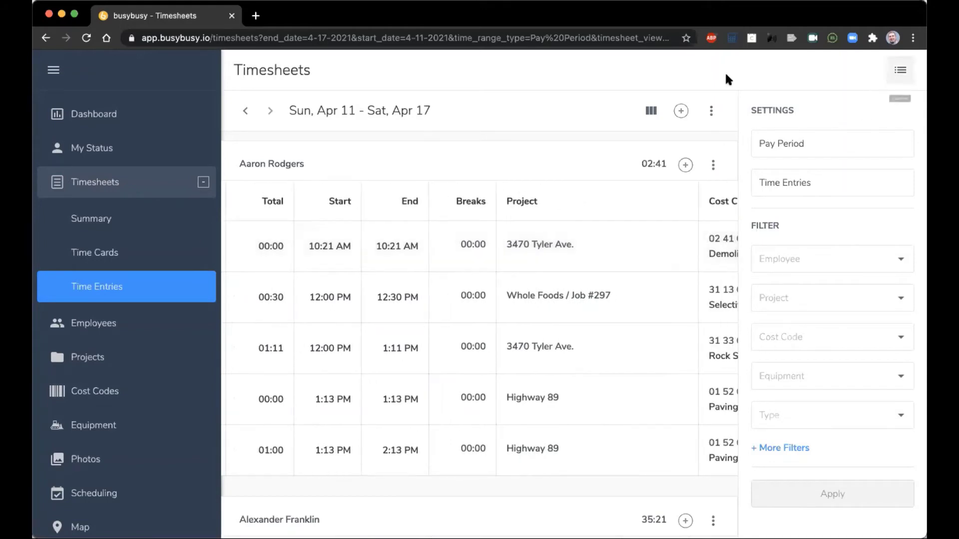
- Hide the Equipment, Start, End and Breaks columns in the Time Entries table and apply the column selection
{"action": "left_click", "coordinate": [651, 110]}
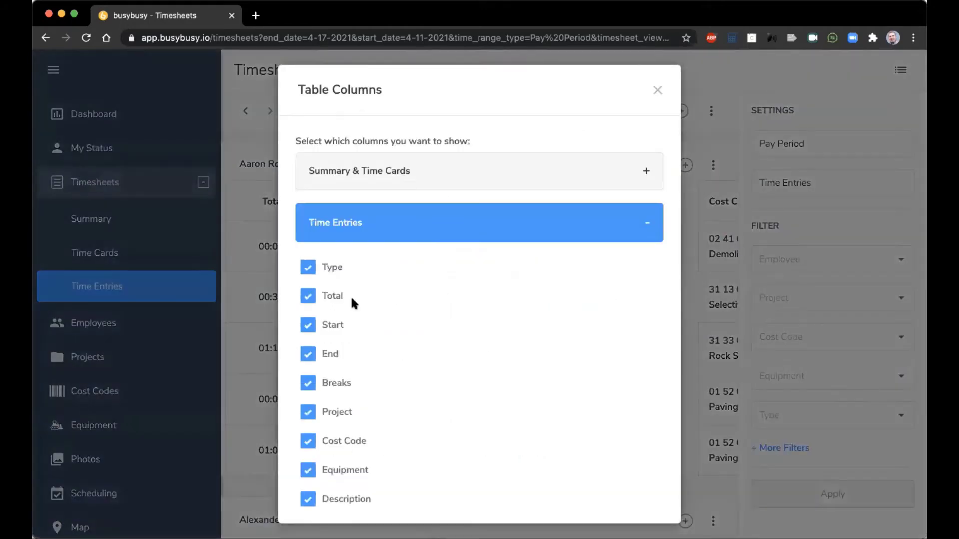
{"action": "left_click", "coordinate": [308, 470]}
{"action": "left_click", "coordinate": [309, 327]}
{"action": "left_click", "coordinate": [308, 355]}
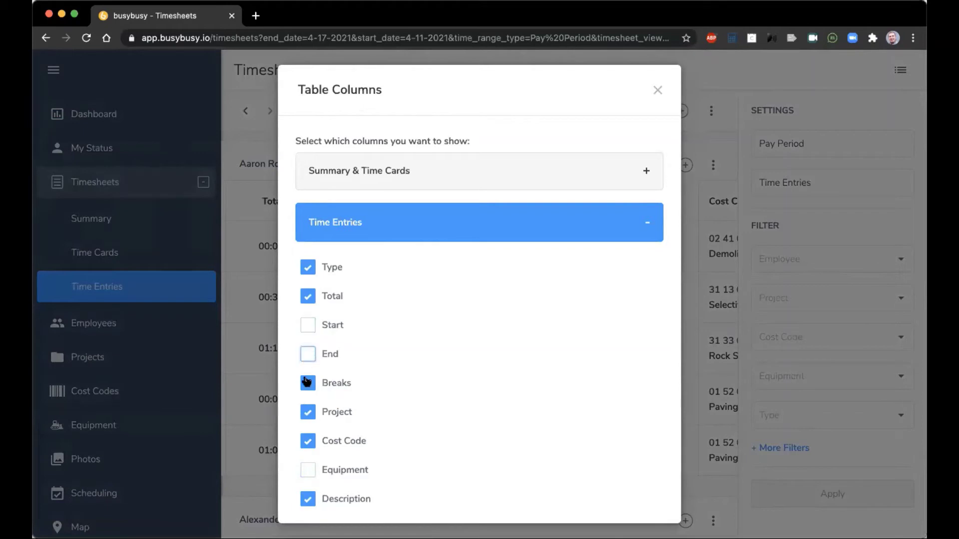
{"action": "left_click", "coordinate": [307, 383]}
{"action": "scroll", "coordinate": [360, 387], "scroll_direction": "down", "scroll_amount": 2}
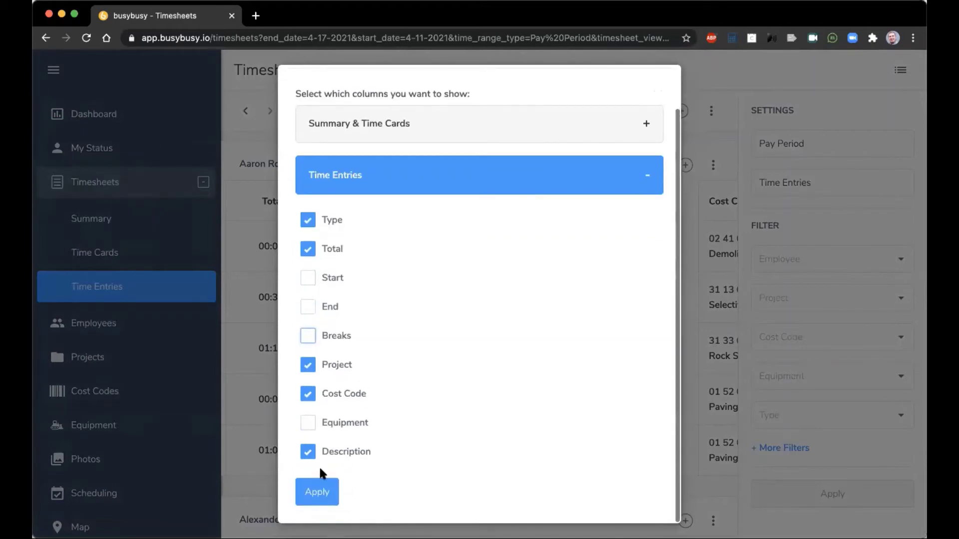
{"action": "left_click", "coordinate": [319, 489]}
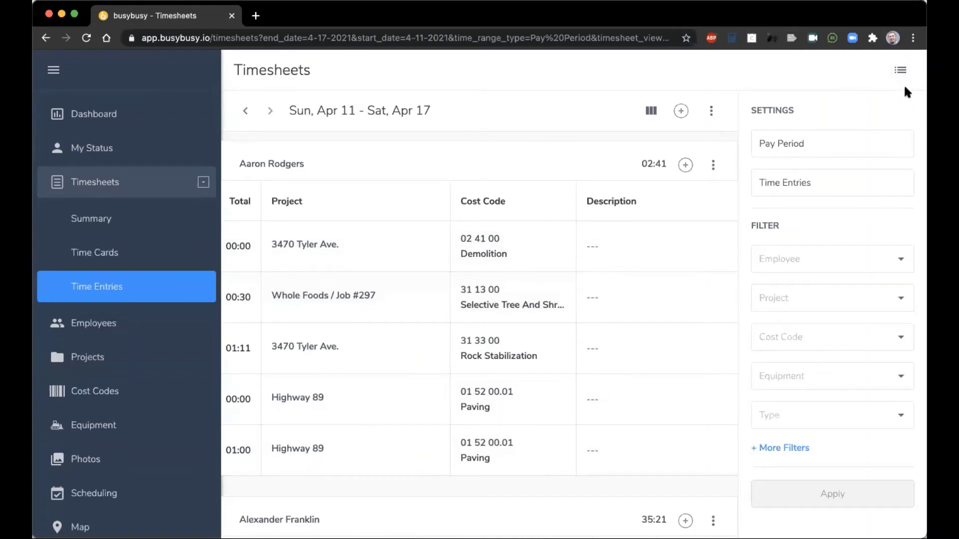
- Hide the timesheet settings and filters to widen the table, and check its columns from Date to Description
{"action": "left_click", "coordinate": [900, 70]}
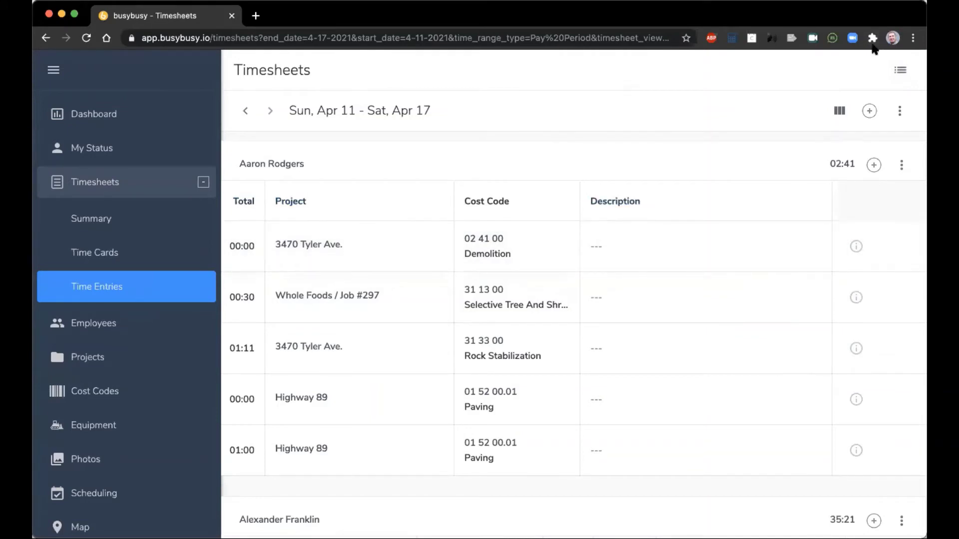
{"action": "scroll", "coordinate": [650, 308], "scroll_direction": "left", "scroll_amount": 10}
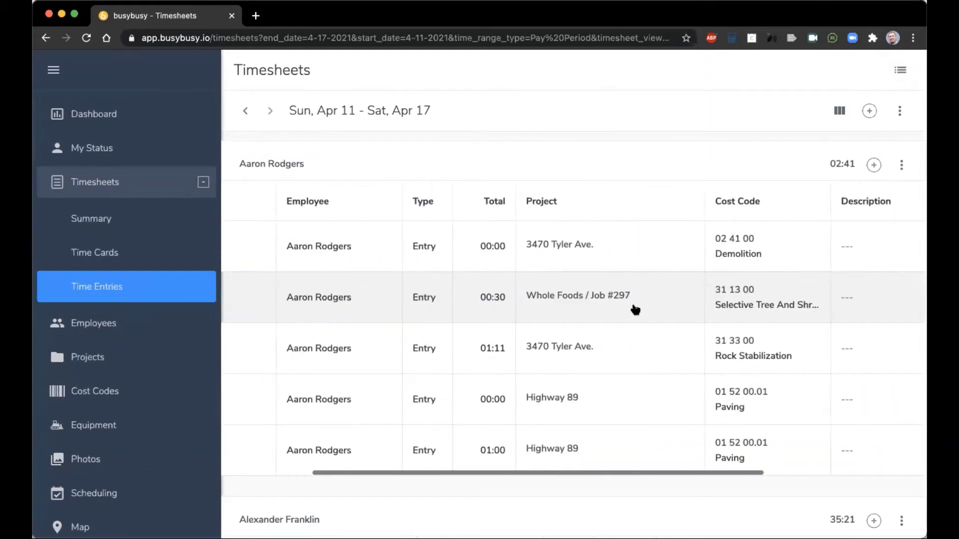
{"action": "scroll", "coordinate": [652, 310], "scroll_direction": "right", "scroll_amount": 3}
{"action": "scroll", "coordinate": [651, 310], "scroll_direction": "left", "scroll_amount": 3}
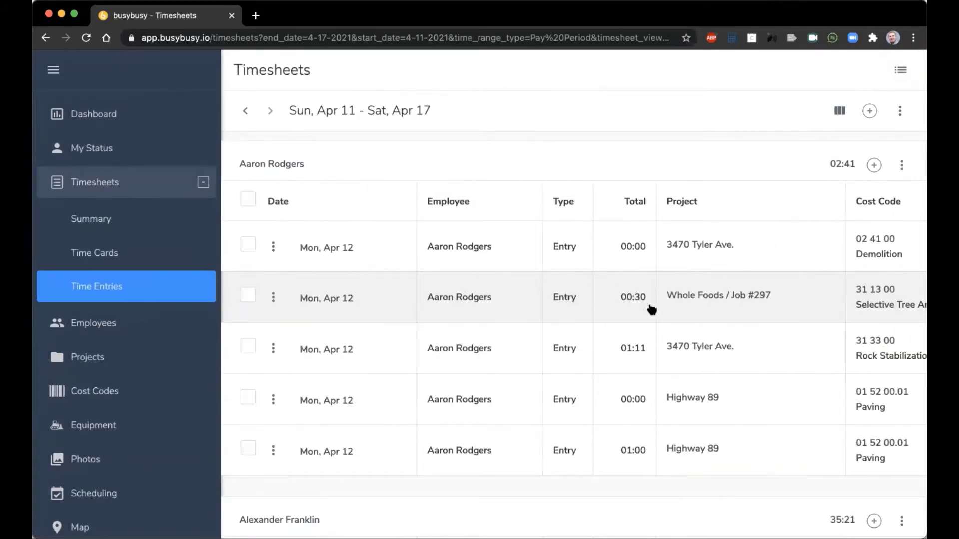
{"action": "scroll", "coordinate": [652, 309], "scroll_direction": "right", "scroll_amount": 5}
{"action": "scroll", "coordinate": [652, 310], "scroll_direction": "left", "scroll_amount": 5}
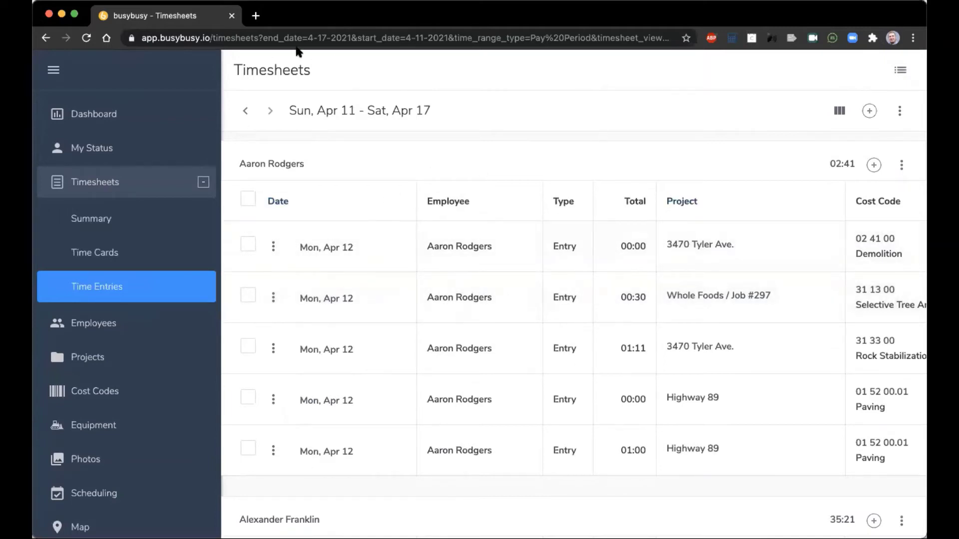
- Zoom the browser page out to below 80% so that all time entry columns fit in the window
{"action": "left_click", "coordinate": [167, 0]}
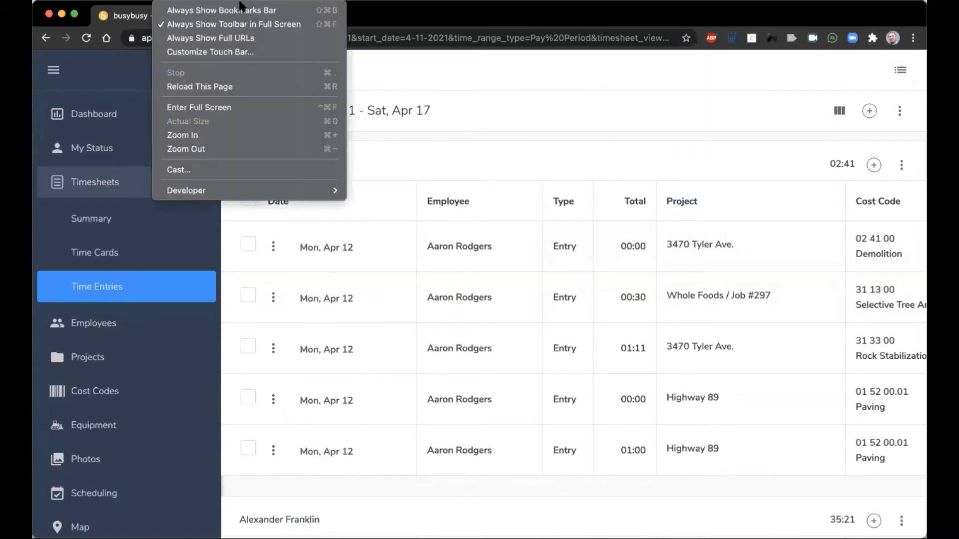
{"action": "left_click", "coordinate": [196, 147]}
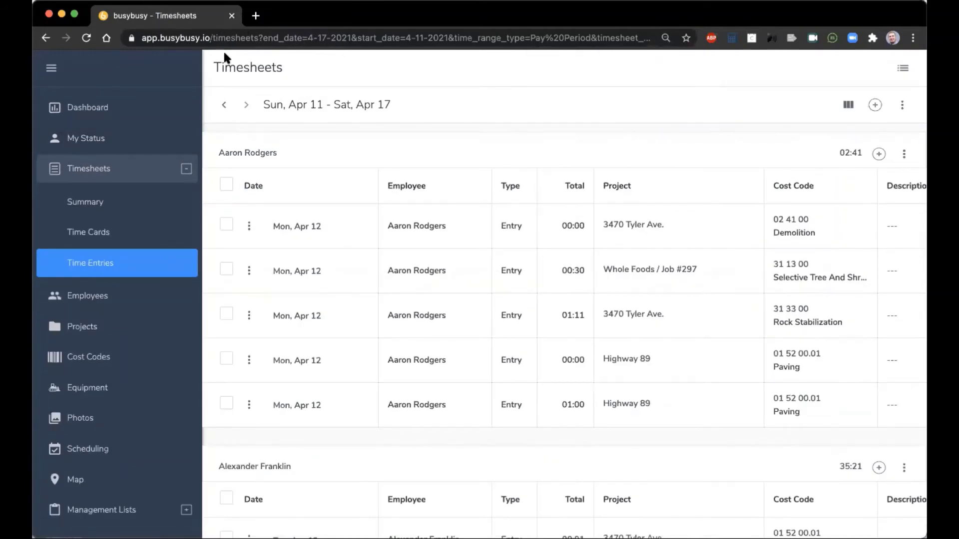
{"action": "left_click", "coordinate": [172, 3]}
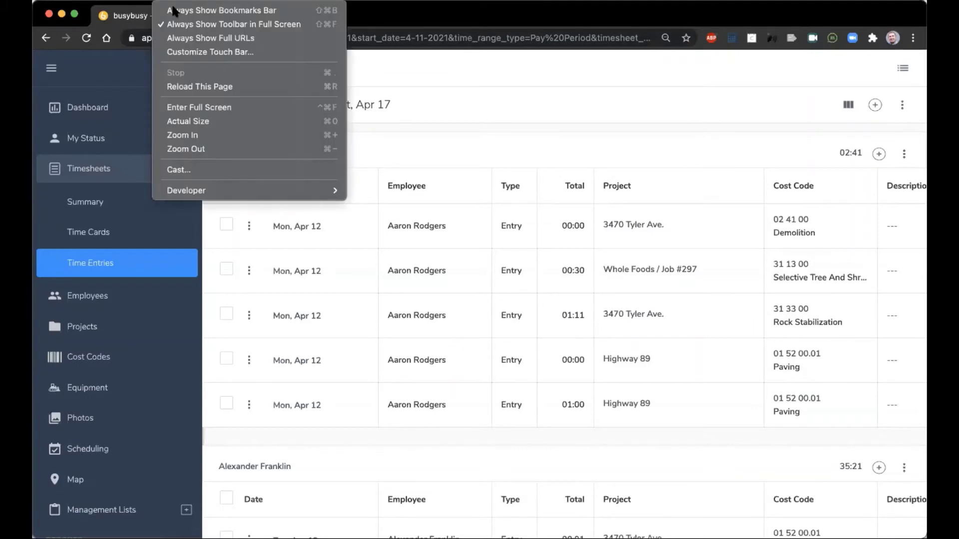
{"action": "left_click", "coordinate": [191, 147]}
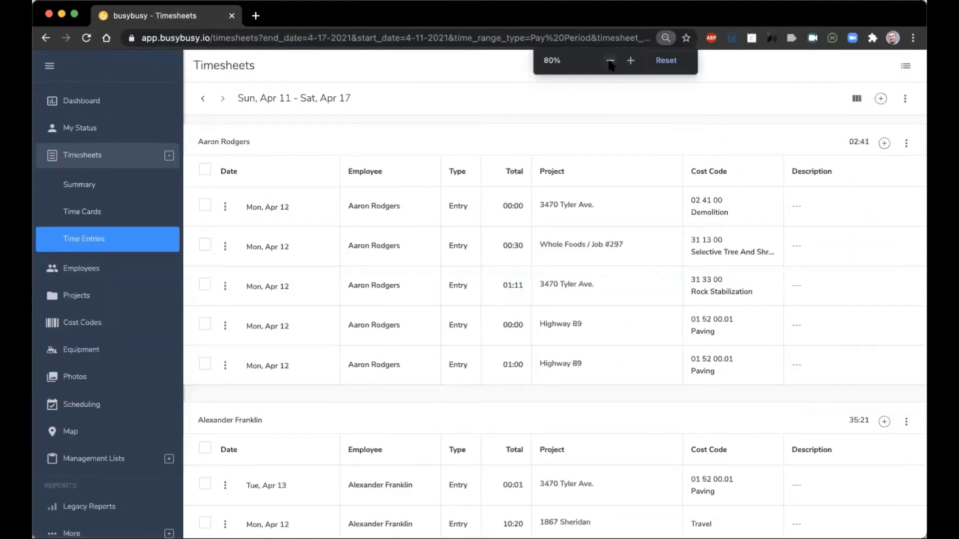
{"action": "left_click", "coordinate": [610, 61]}
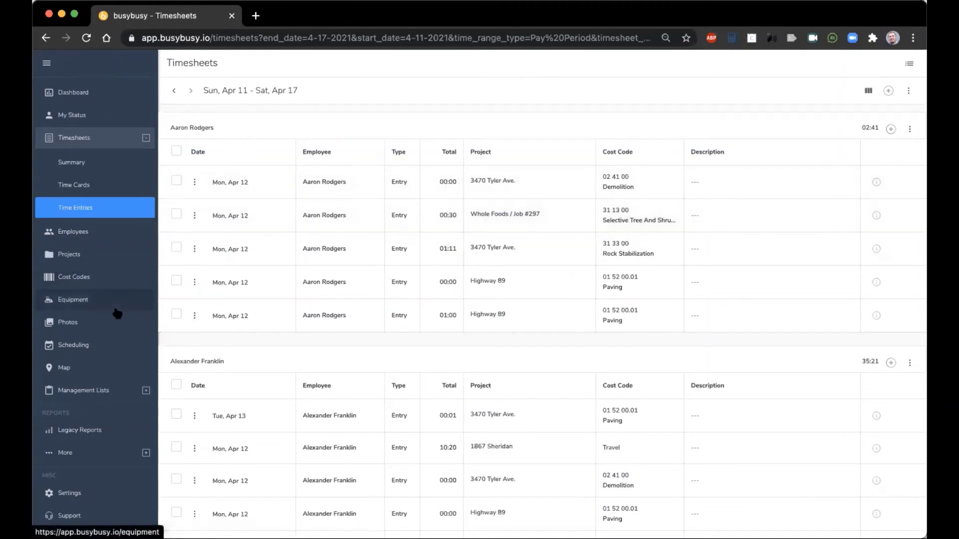
- Open the company's Photos and filter them to the second project in the project list
{"action": "left_click", "coordinate": [73, 325]}
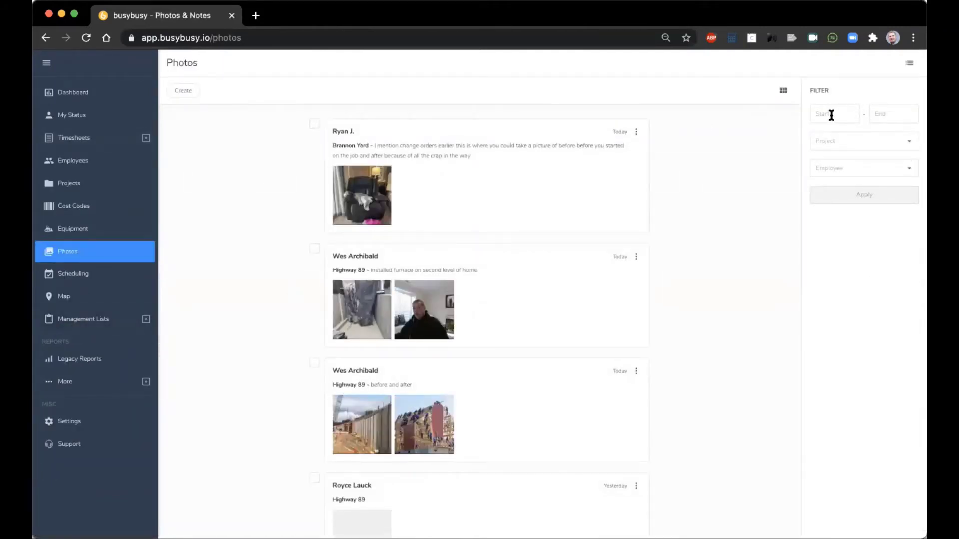
{"action": "left_click", "coordinate": [882, 146]}
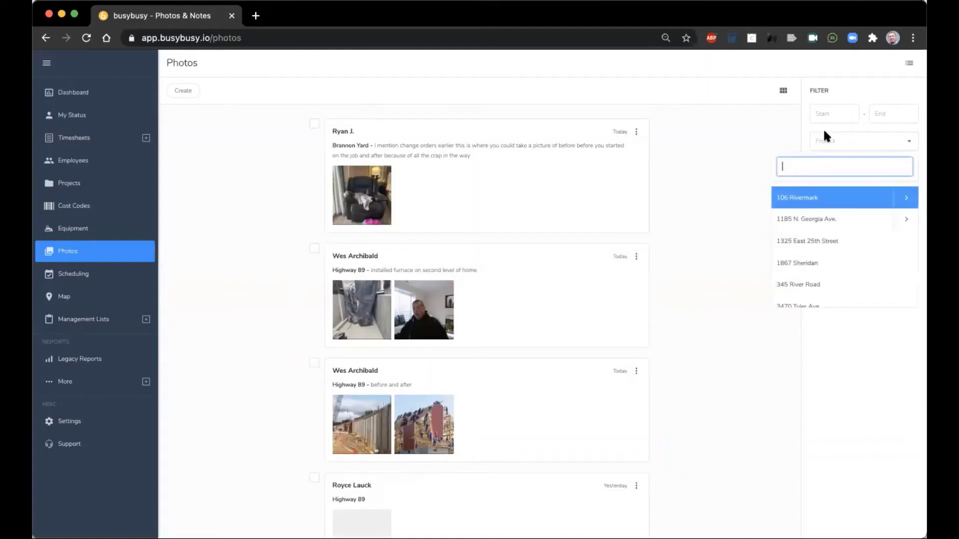
{"action": "left_click", "coordinate": [795, 228]}
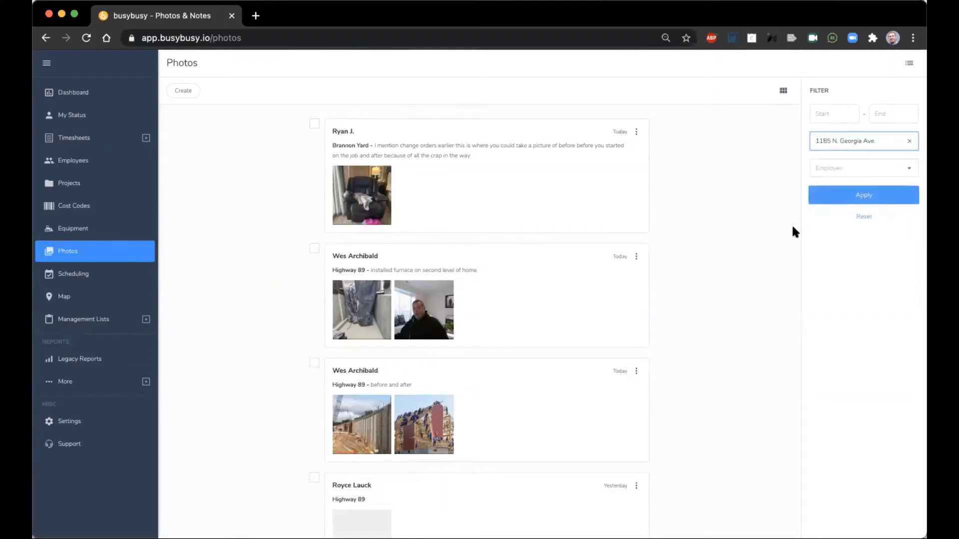
{"action": "left_click", "coordinate": [878, 202]}
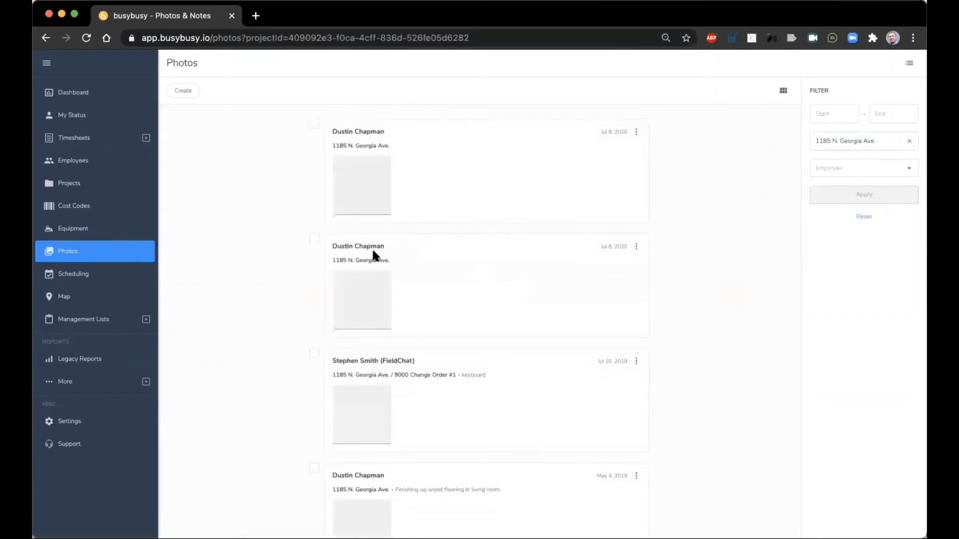
- Select the first photo entry, clear the selection, and switch the filtered photos to the grid view
{"action": "left_click", "coordinate": [315, 124]}
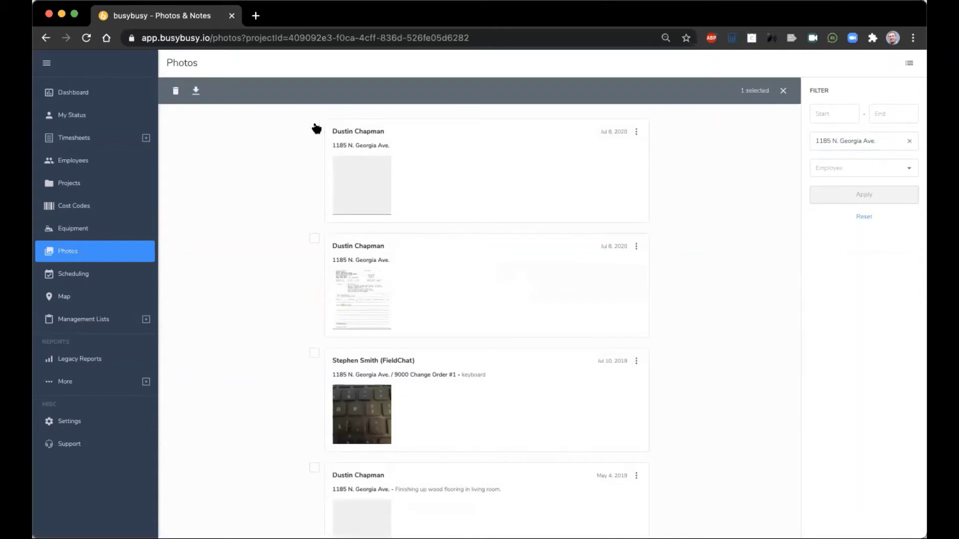
{"action": "left_click", "coordinate": [783, 92]}
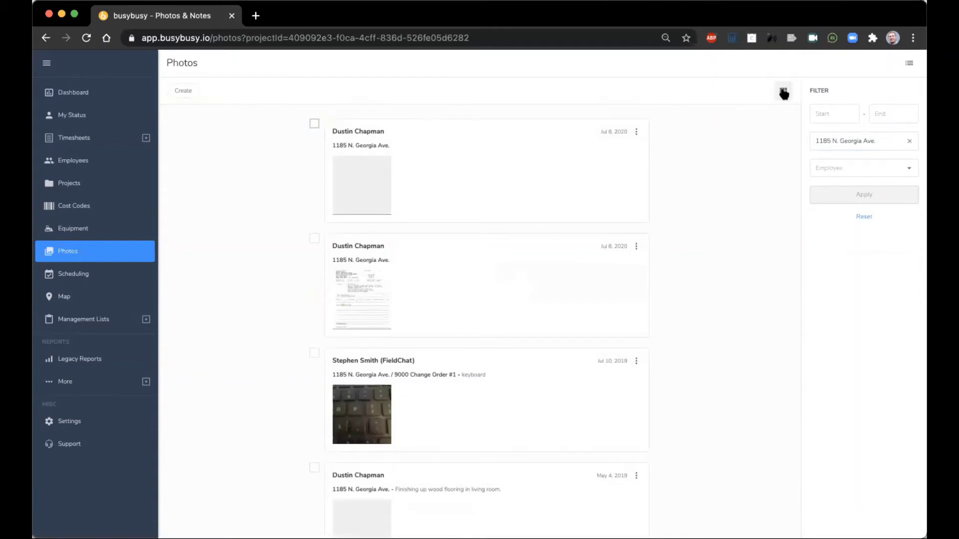
{"action": "left_click", "coordinate": [783, 92]}
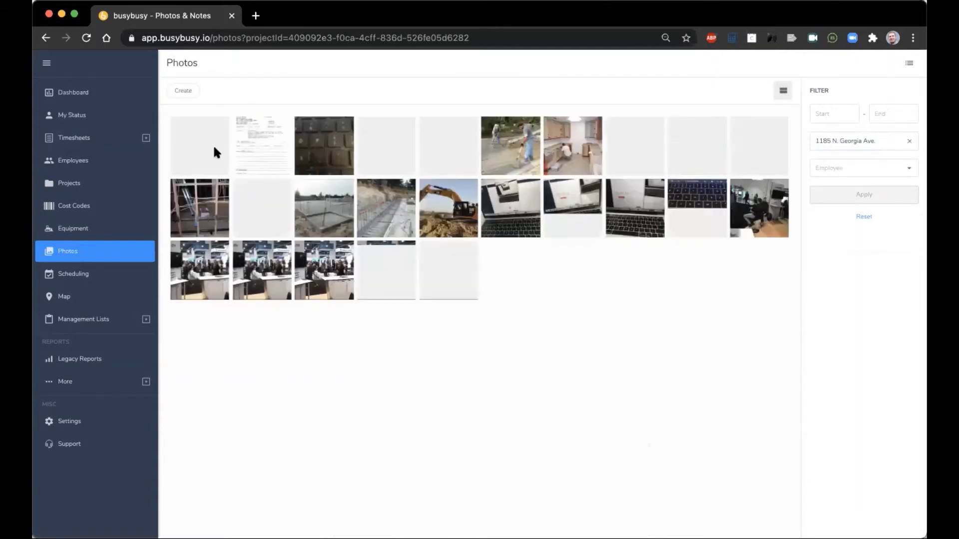
- Select the first five photos in the grid, closing the full-size preview of the second one
{"action": "left_click", "coordinate": [178, 124]}
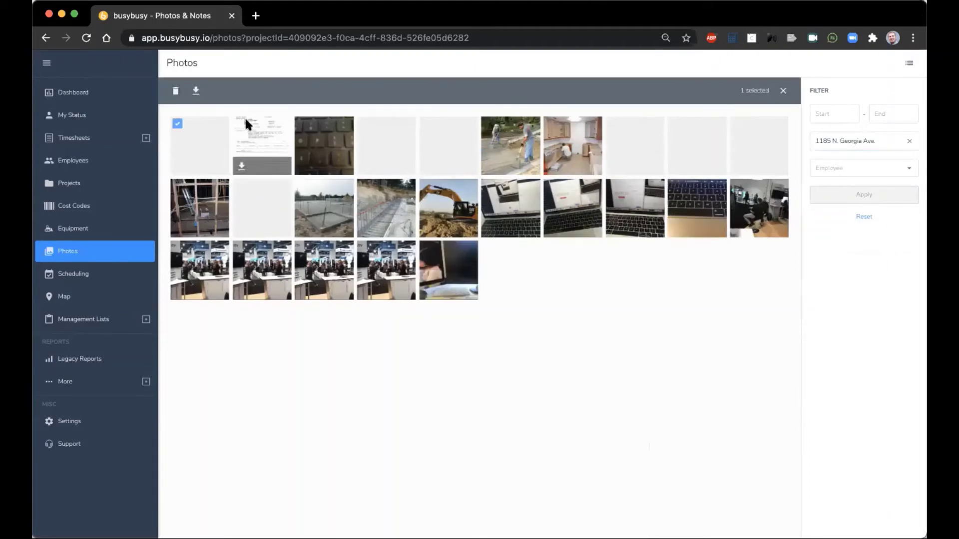
{"action": "left_click", "coordinate": [246, 123]}
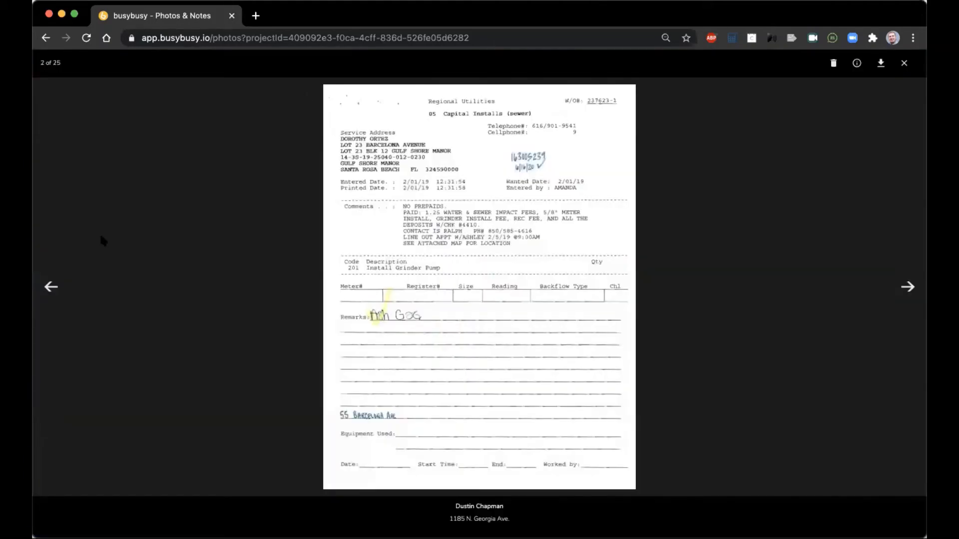
{"action": "left_click", "coordinate": [904, 62]}
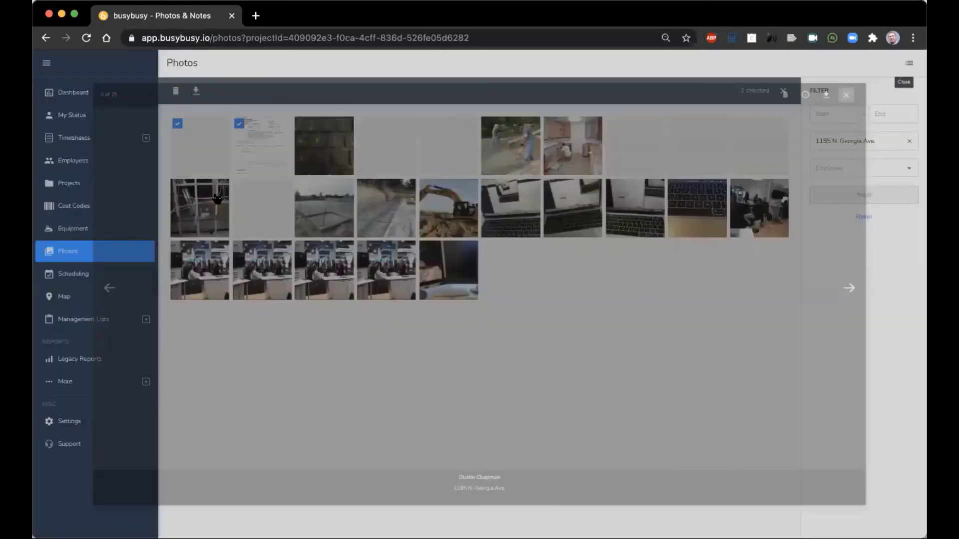
{"action": "left_click", "coordinate": [301, 123]}
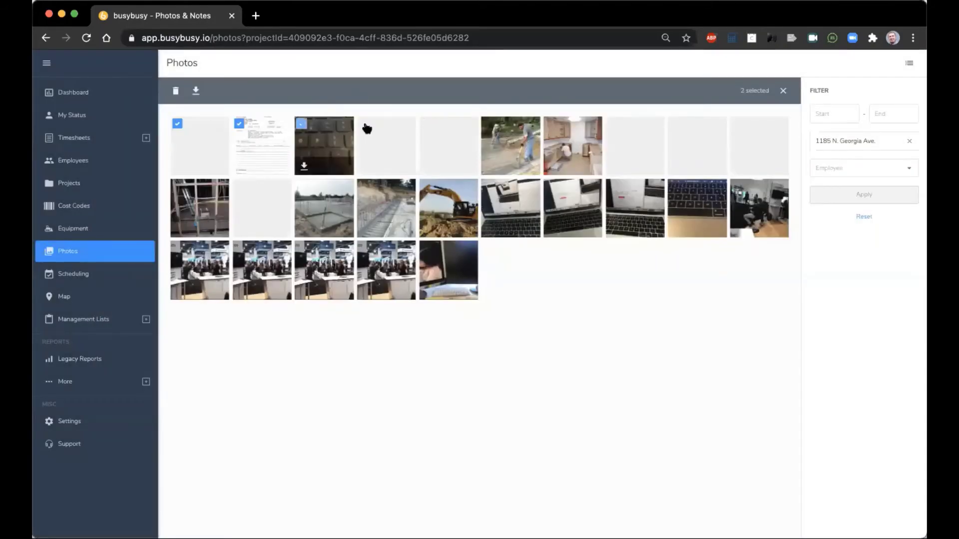
{"action": "left_click", "coordinate": [364, 124]}
{"action": "left_click", "coordinate": [426, 124]}
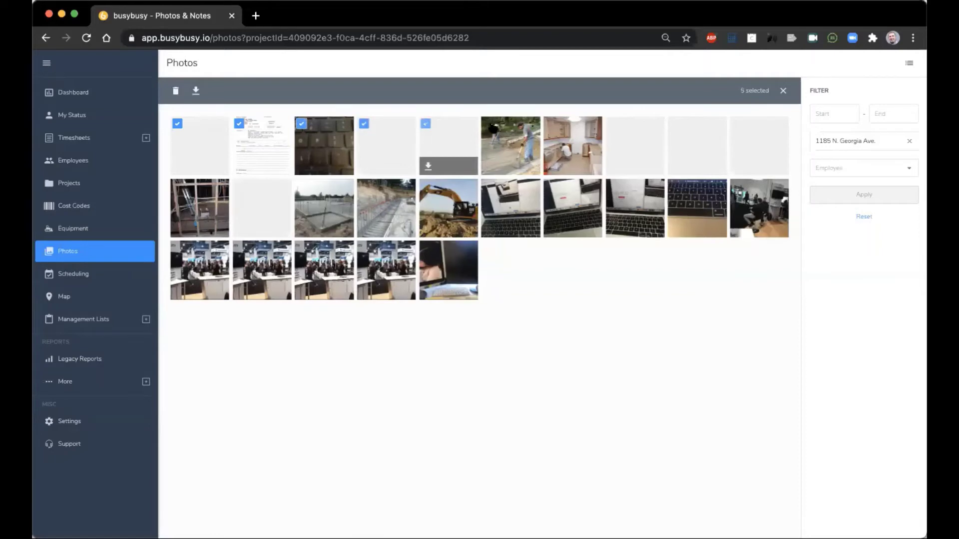
- Add the seventh photo to the selection and download the set as a zip, plus the second row's first photo individually
{"action": "left_click", "coordinate": [550, 123]}
{"action": "left_click", "coordinate": [200, 94]}
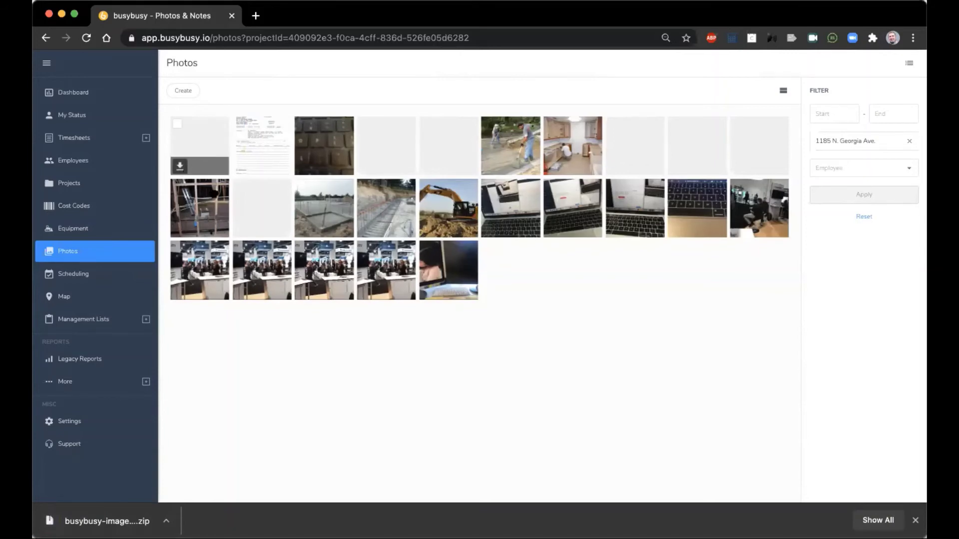
{"action": "left_click", "coordinate": [181, 229]}
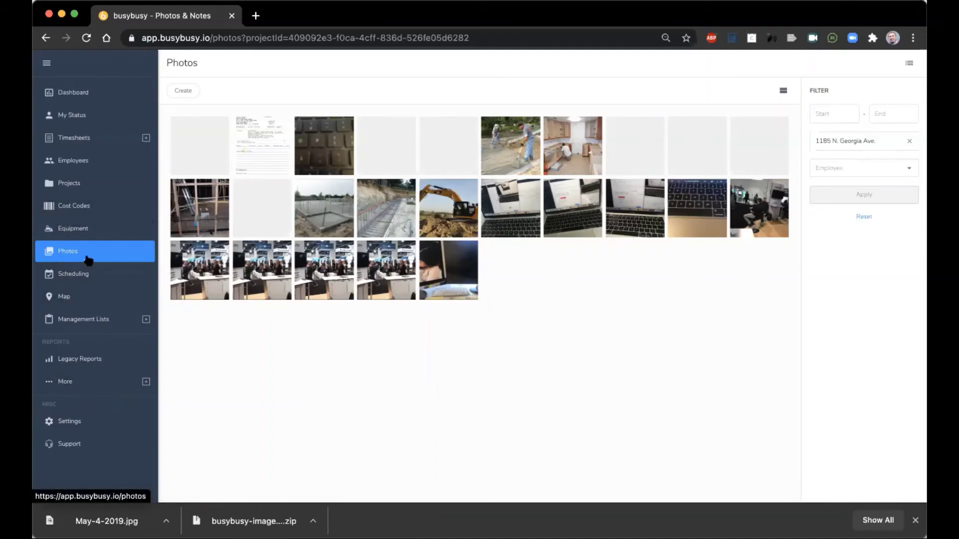
- Open the timesheets' Time Entries view and select all of the first listed employee's time entries
{"action": "left_click", "coordinate": [146, 138]}
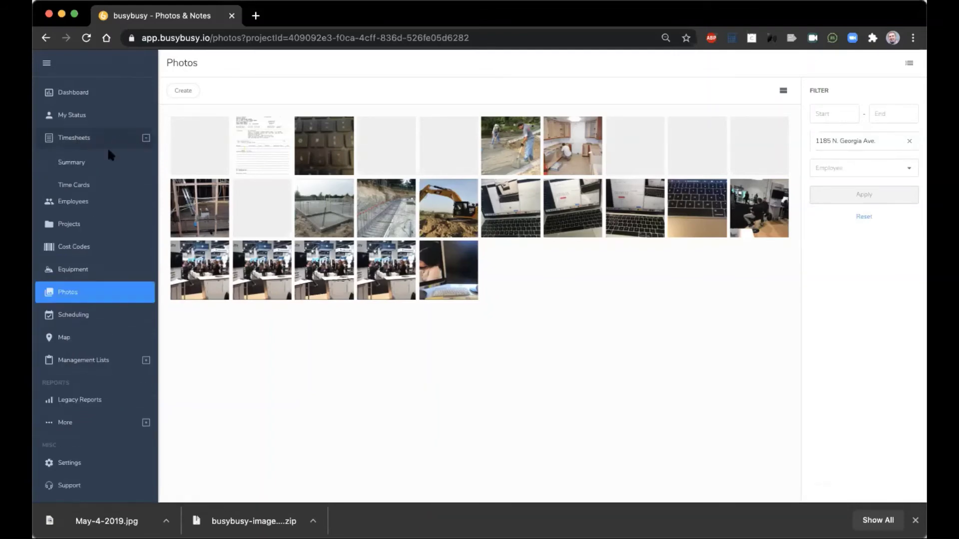
{"action": "left_click", "coordinate": [82, 211]}
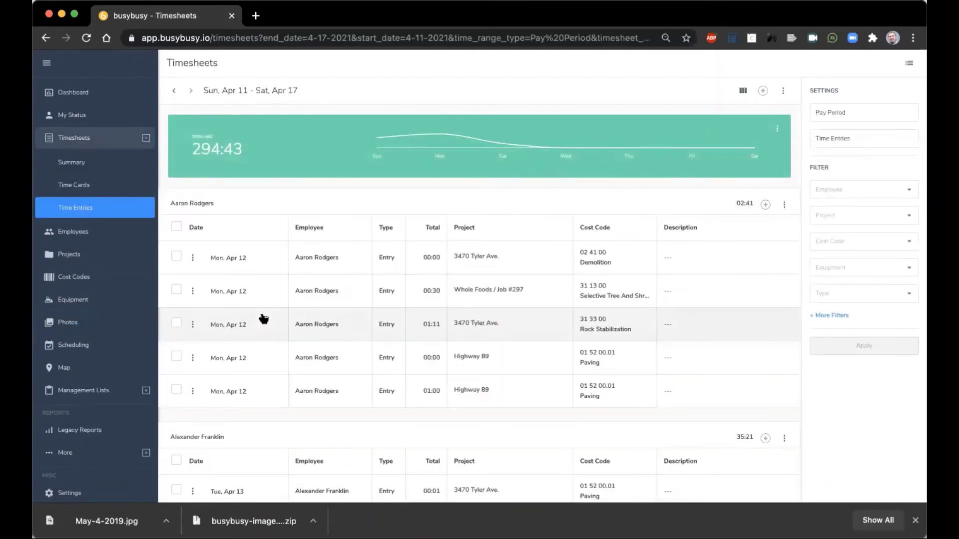
{"action": "scroll", "coordinate": [172, 187], "scroll_direction": "down", "scroll_amount": 1}
{"action": "left_click", "coordinate": [176, 207]}
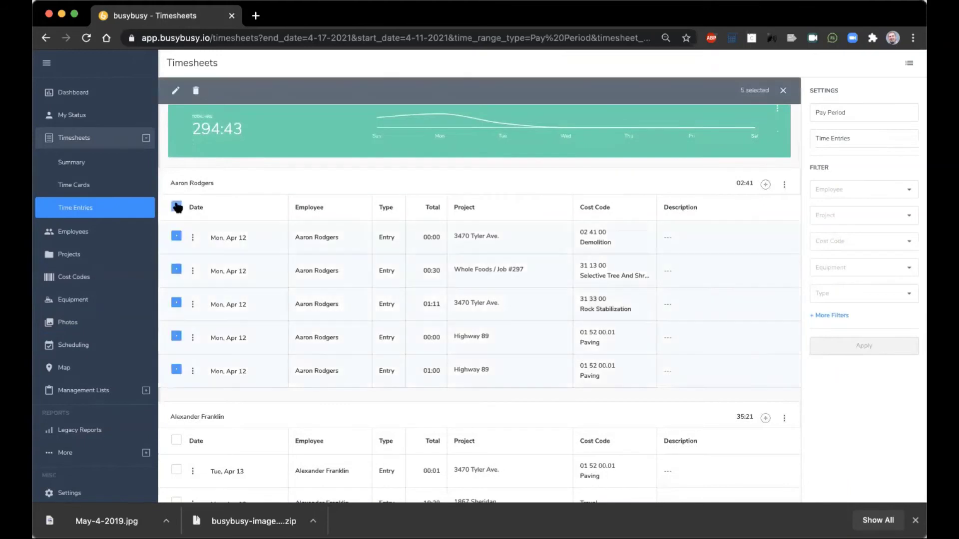
{"action": "left_click", "coordinate": [177, 441]}
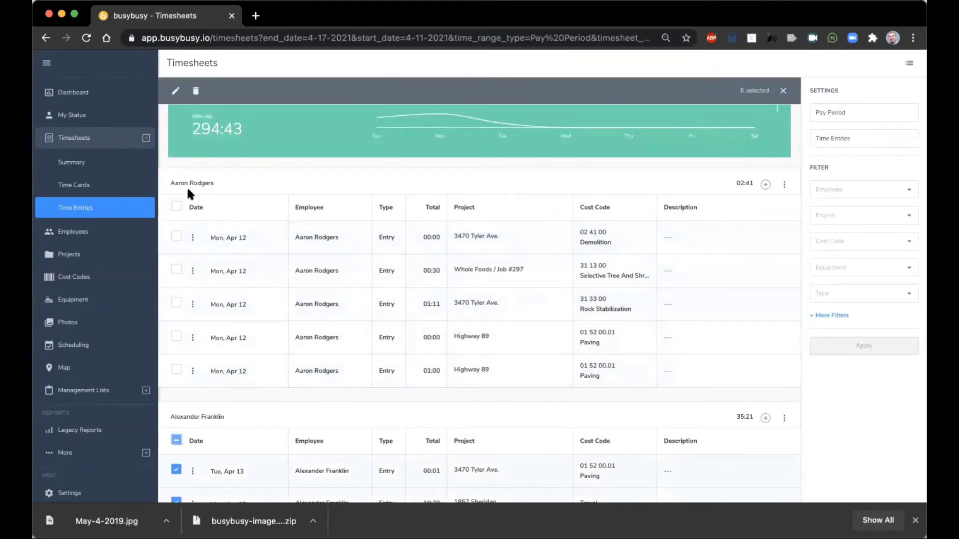
{"action": "left_click", "coordinate": [176, 208]}
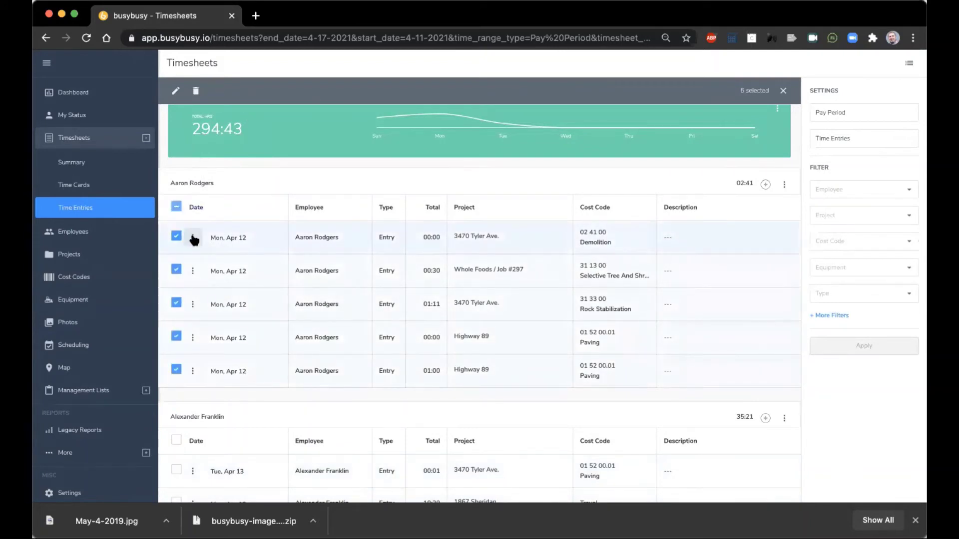
- View the first employee's extra timesheet options, and open and close the bulk edit form for the selected entries
{"action": "left_click", "coordinate": [785, 184]}
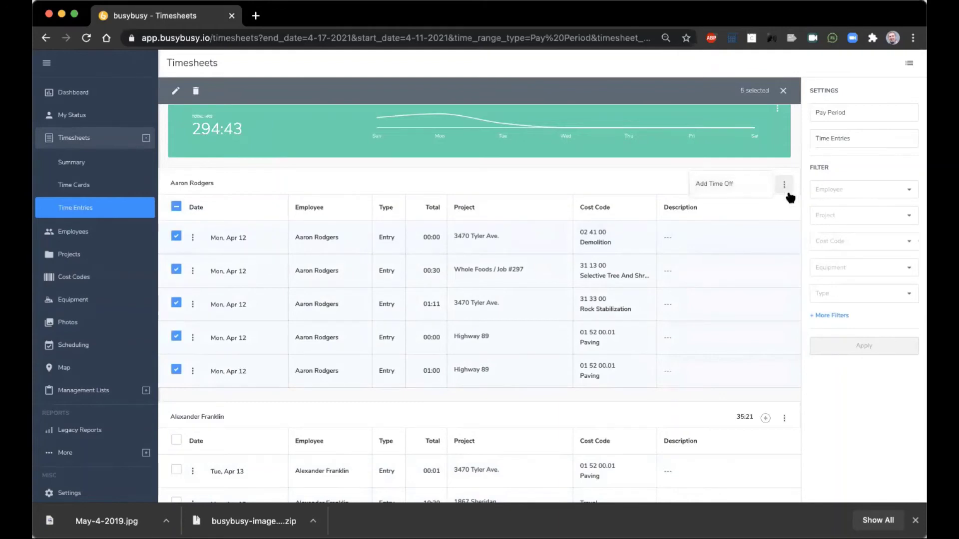
{"action": "left_click", "coordinate": [592, 161]}
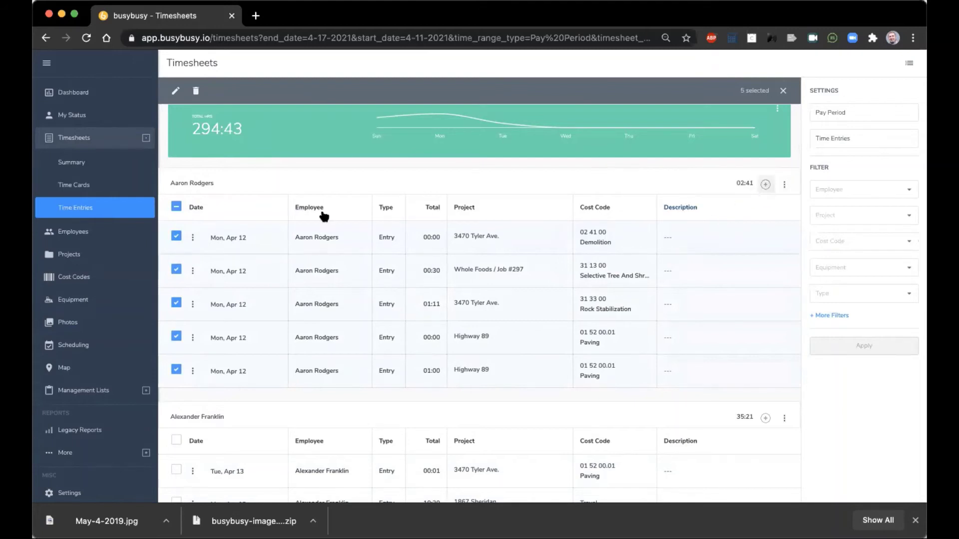
{"action": "scroll", "coordinate": [227, 234], "scroll_direction": "up", "scroll_amount": 1}
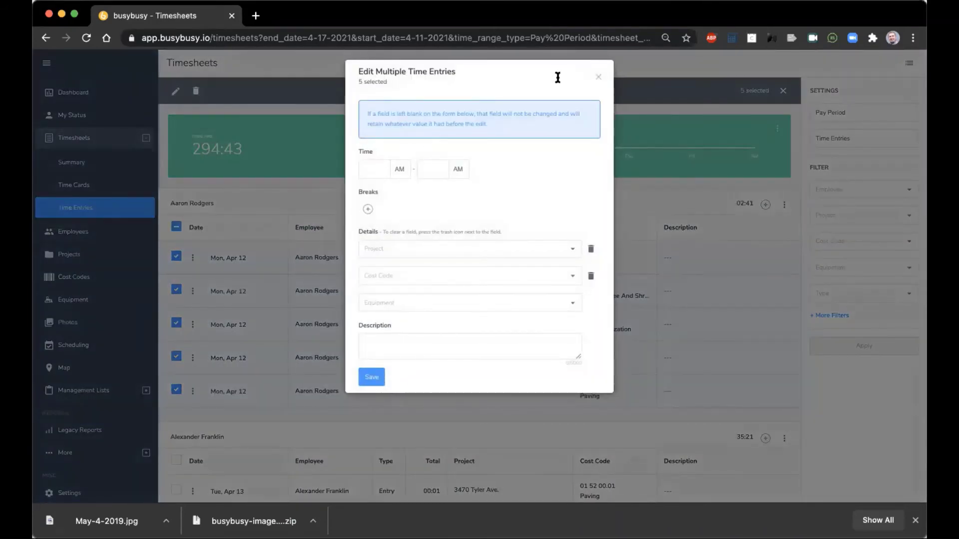
{"action": "left_click", "coordinate": [599, 78]}
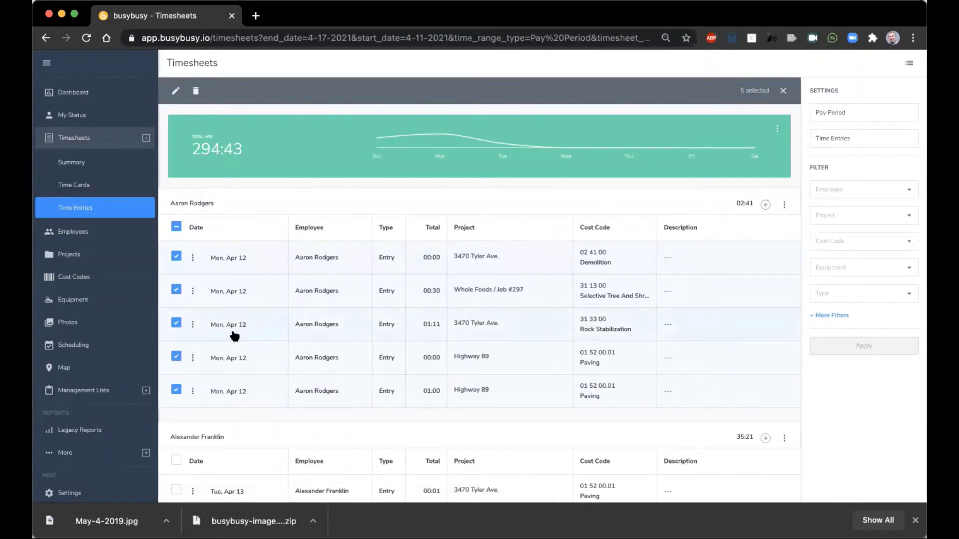
- Select all of the second employee's time entries and look through the other employees' entries for the pay period
{"action": "left_click", "coordinate": [177, 461]}
{"action": "scroll", "coordinate": [208, 414], "scroll_direction": "down", "scroll_amount": 6}
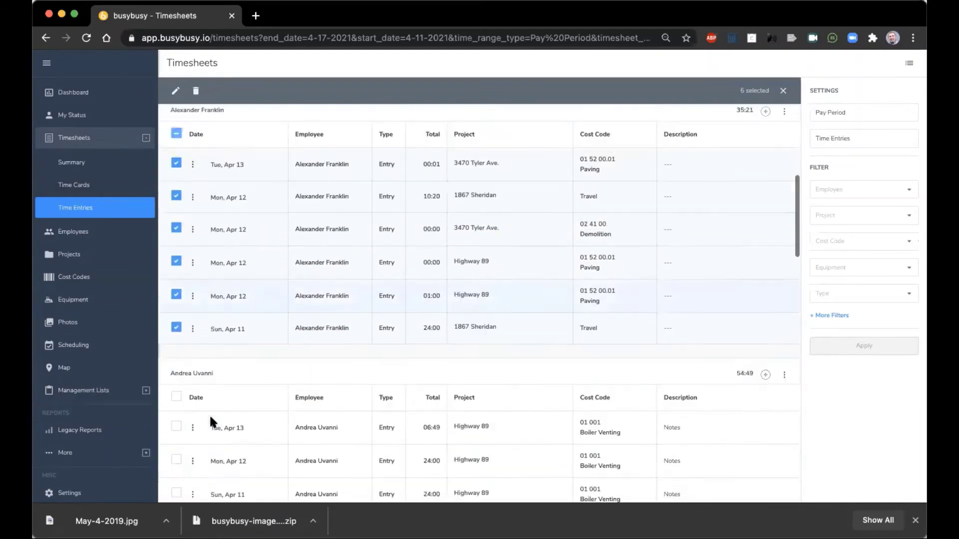
{"action": "scroll", "coordinate": [210, 417], "scroll_direction": "down", "scroll_amount": 2}
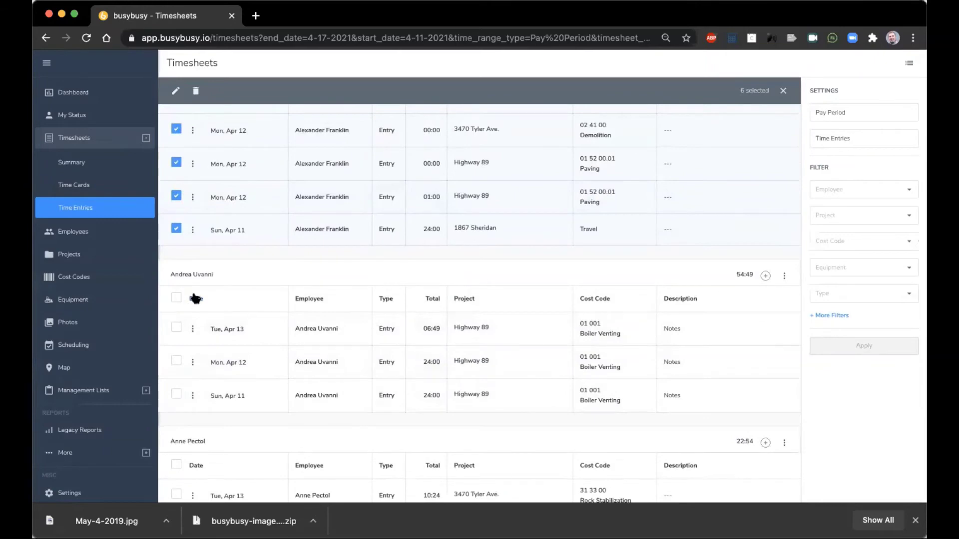
{"action": "scroll", "coordinate": [252, 338], "scroll_direction": "down", "scroll_amount": 5}
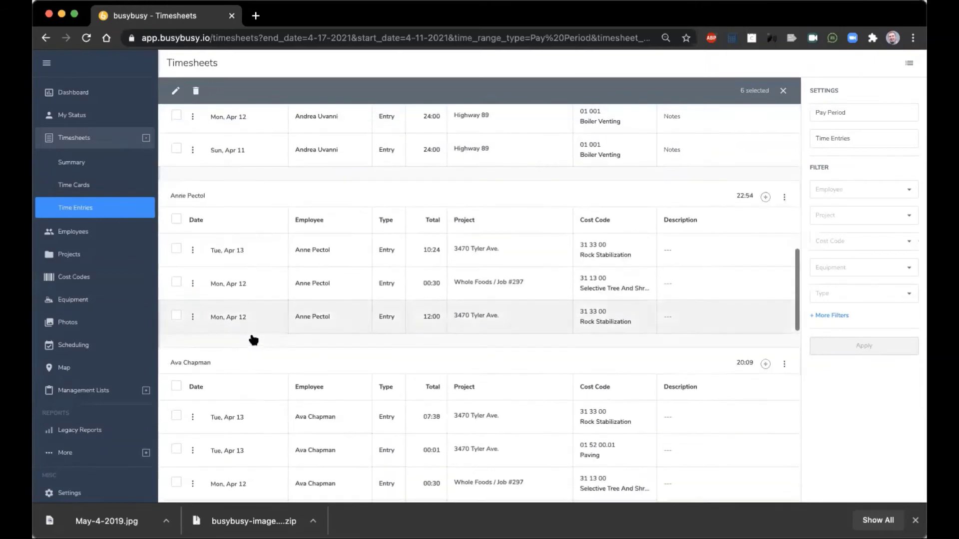
{"action": "scroll", "coordinate": [253, 340], "scroll_direction": "down", "scroll_amount": 2}
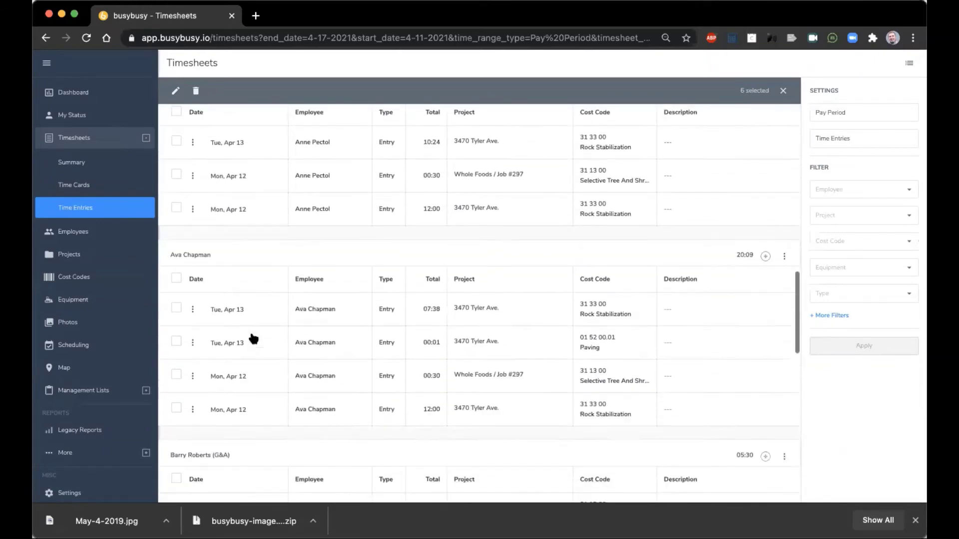
{"action": "scroll", "coordinate": [253, 339], "scroll_direction": "down", "scroll_amount": 6}
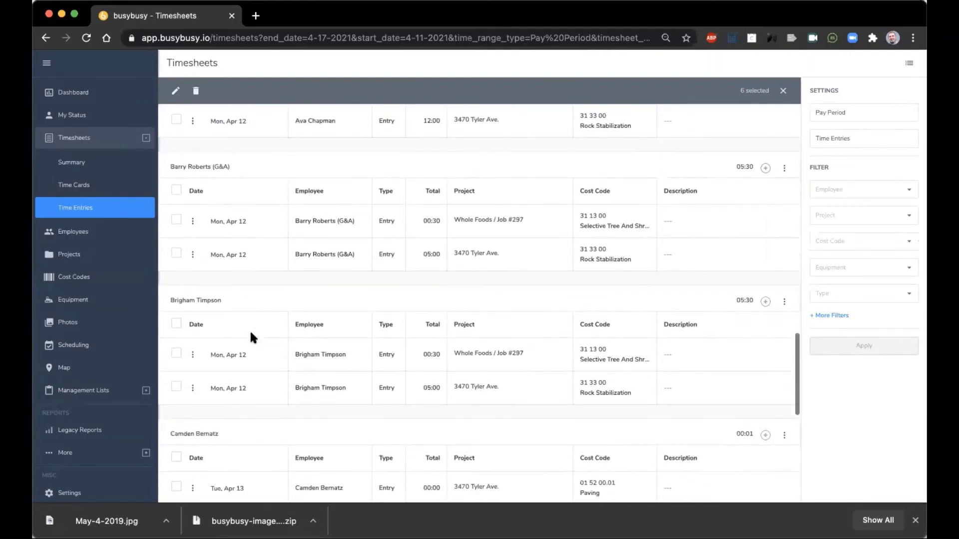
{"action": "scroll", "coordinate": [250, 338], "scroll_direction": "down", "scroll_amount": 7}
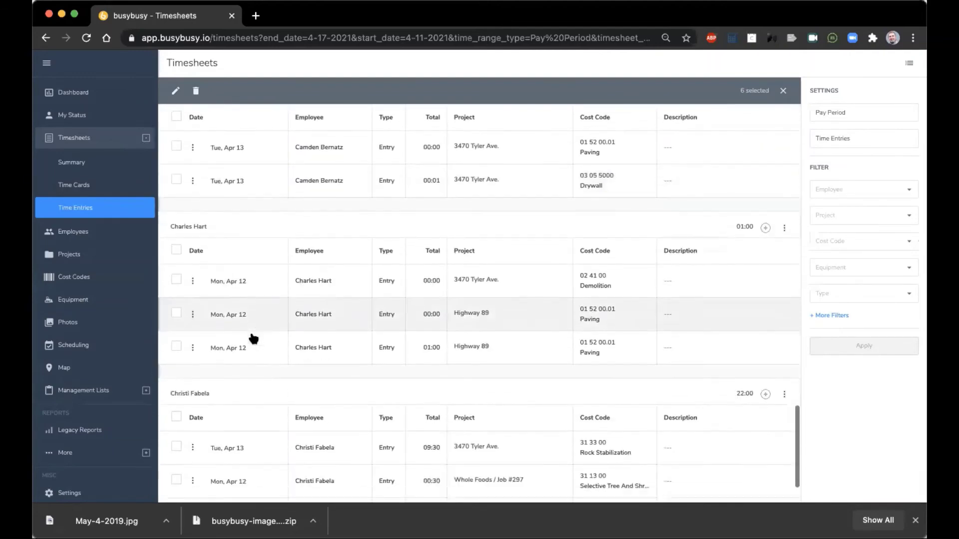
{"action": "scroll", "coordinate": [253, 340], "scroll_direction": "down", "scroll_amount": 6}
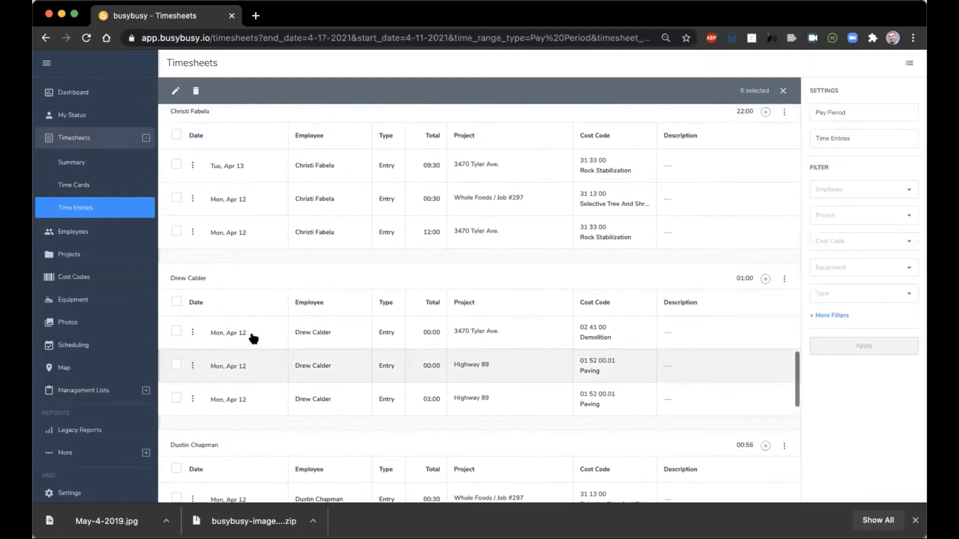
{"action": "scroll", "coordinate": [253, 339], "scroll_direction": "up", "scroll_amount": 20}
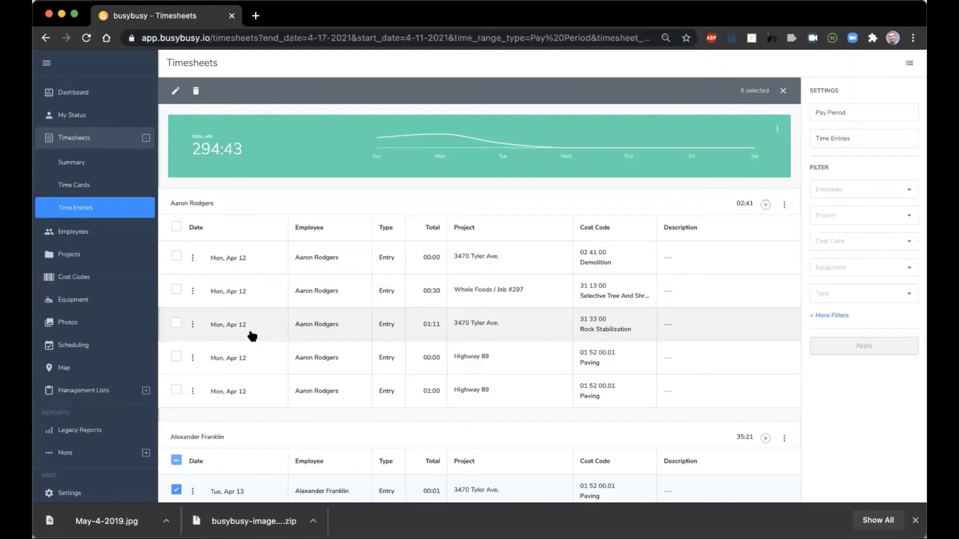
- Reorder the company dashboard so that Overtime Hours comes directly after Total Hours, and apply the change
{"action": "left_click", "coordinate": [75, 93]}
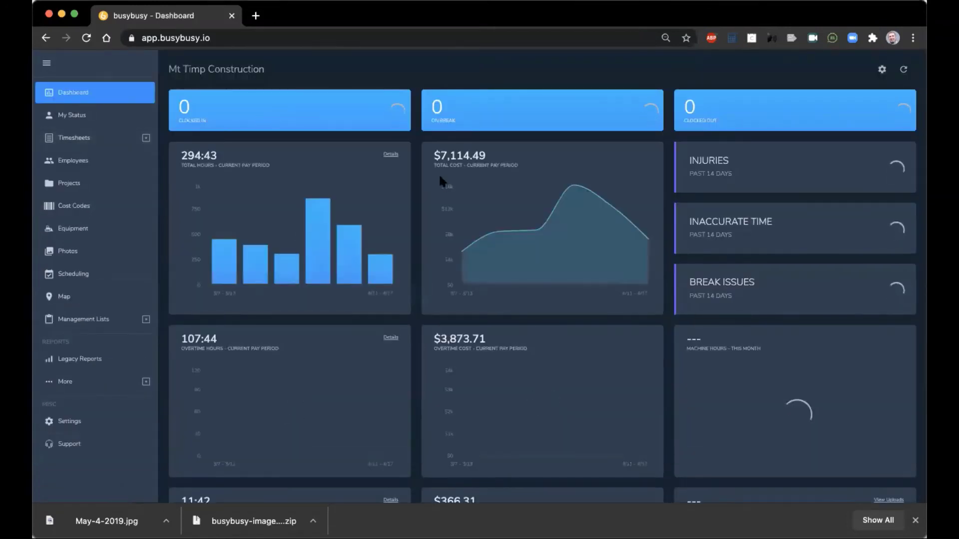
{"action": "mouse_move", "coordinate": [394, 251]}
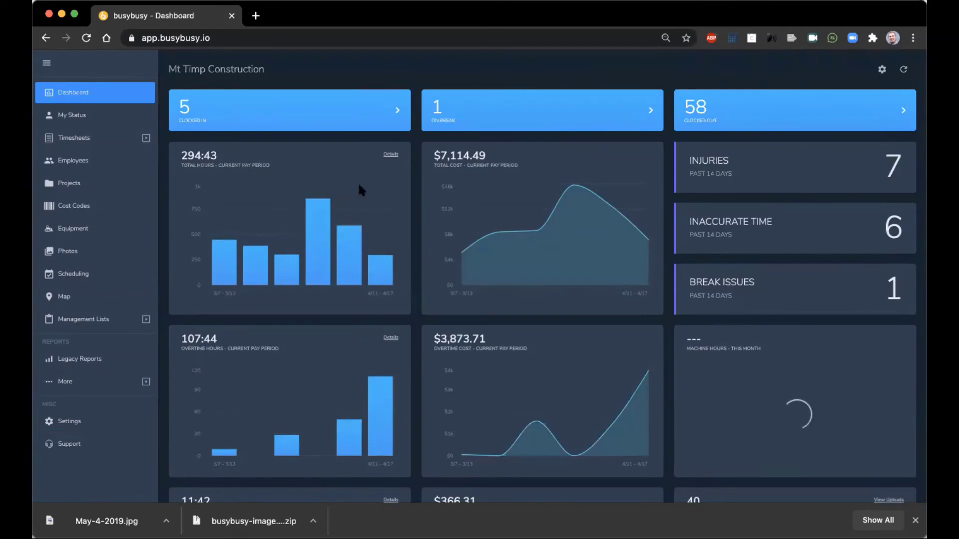
{"action": "left_click", "coordinate": [883, 70]}
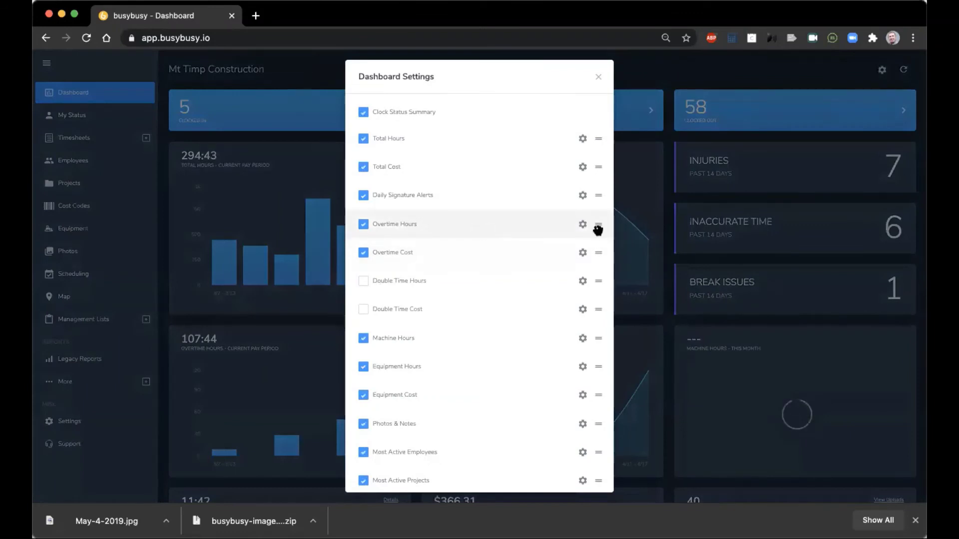
{"action": "left_click_drag", "start_coordinate": [602, 226], "coordinate": [600, 164]}
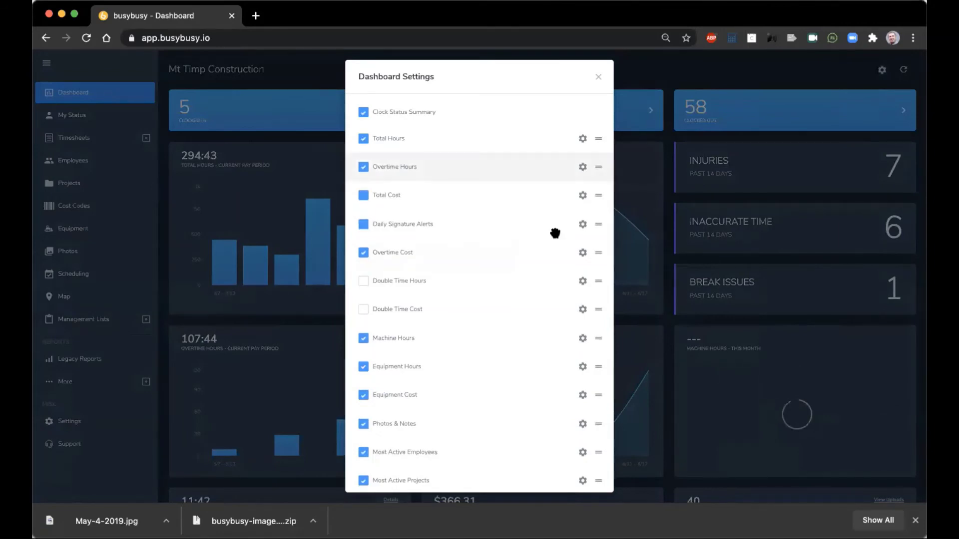
{"action": "scroll", "coordinate": [465, 376], "scroll_direction": "down", "scroll_amount": 3}
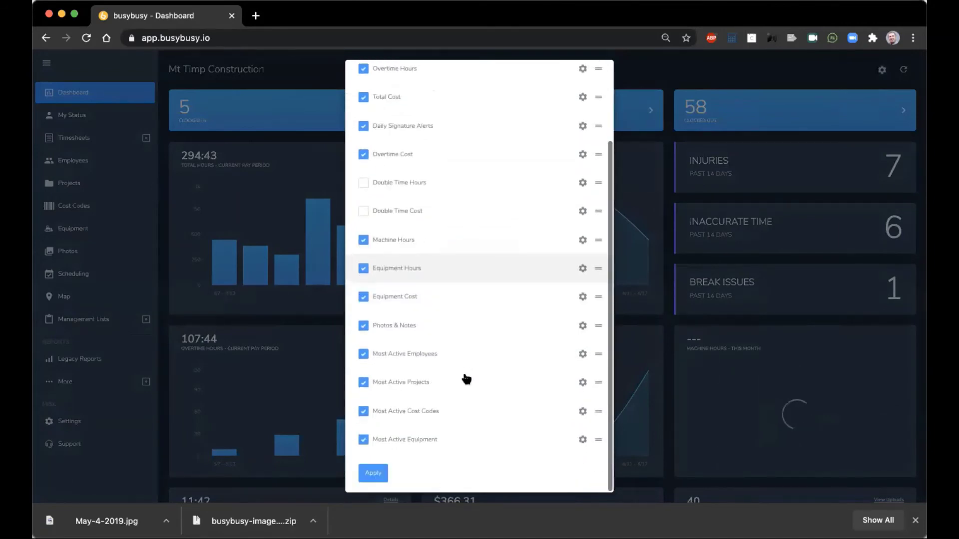
{"action": "left_click", "coordinate": [372, 473]}
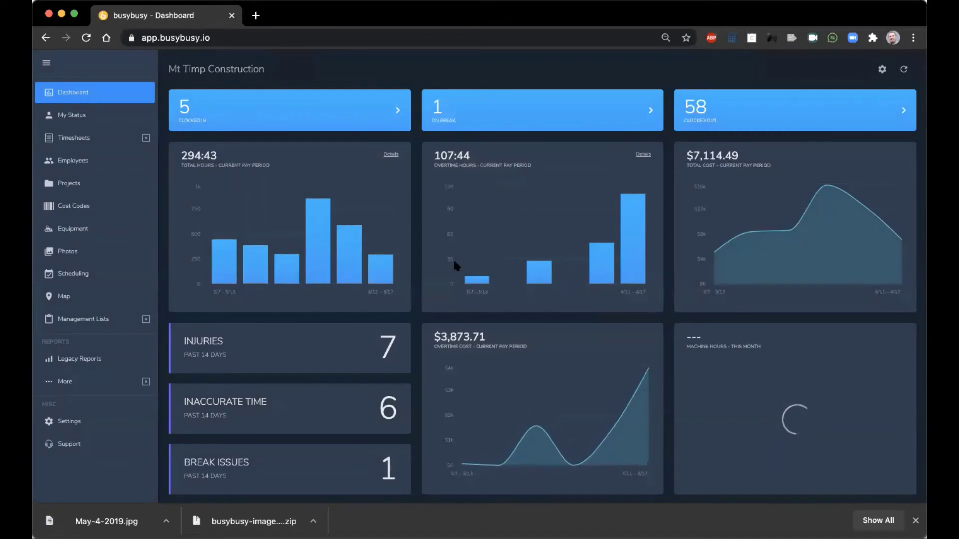
- View the details behind the dashboard's Overtime Hours chart and return to the dashboard
{"action": "mouse_move", "coordinate": [544, 255]}
{"action": "left_click", "coordinate": [643, 155]}
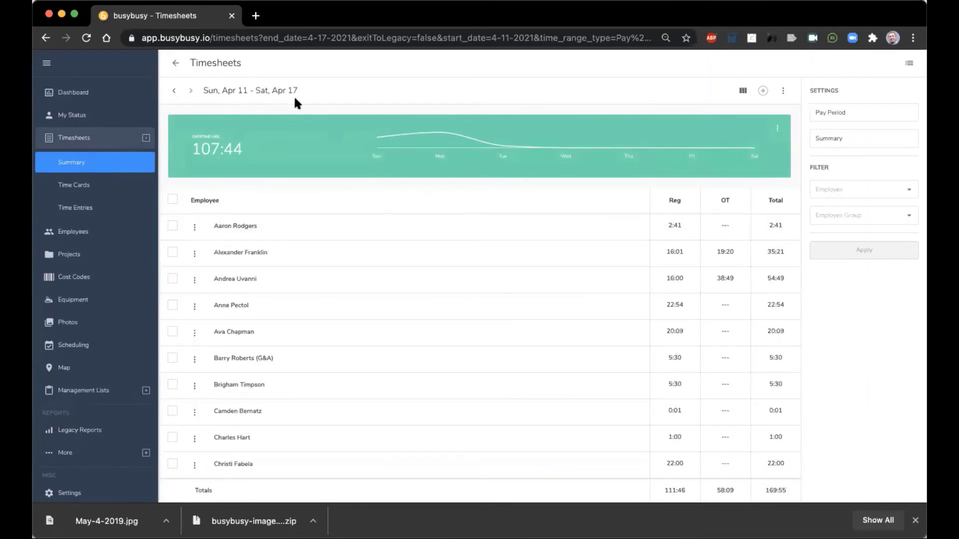
{"action": "left_click", "coordinate": [175, 63]}
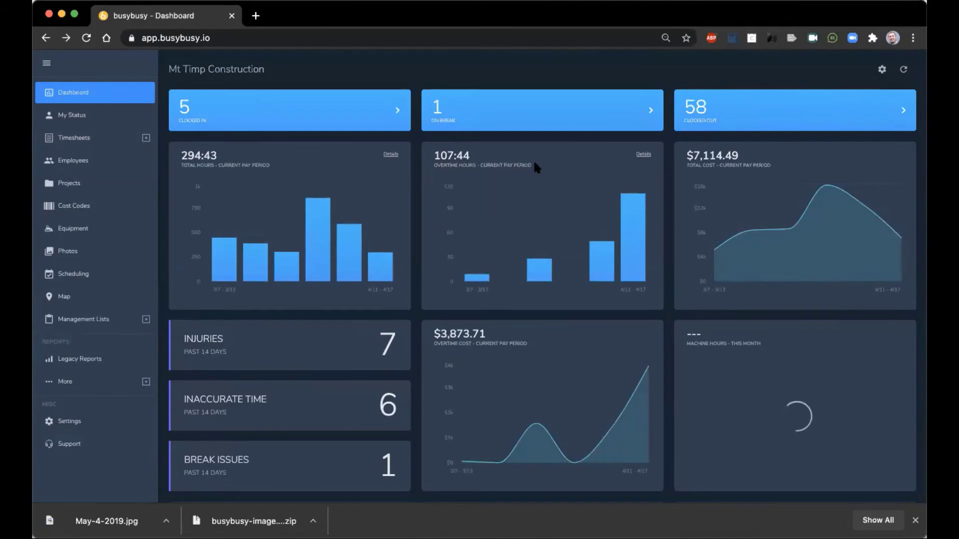
- Reopen the Overtime Hours details, review every employee's regular, overtime and total hours, and return to the dashboard
{"action": "left_click", "coordinate": [644, 155]}
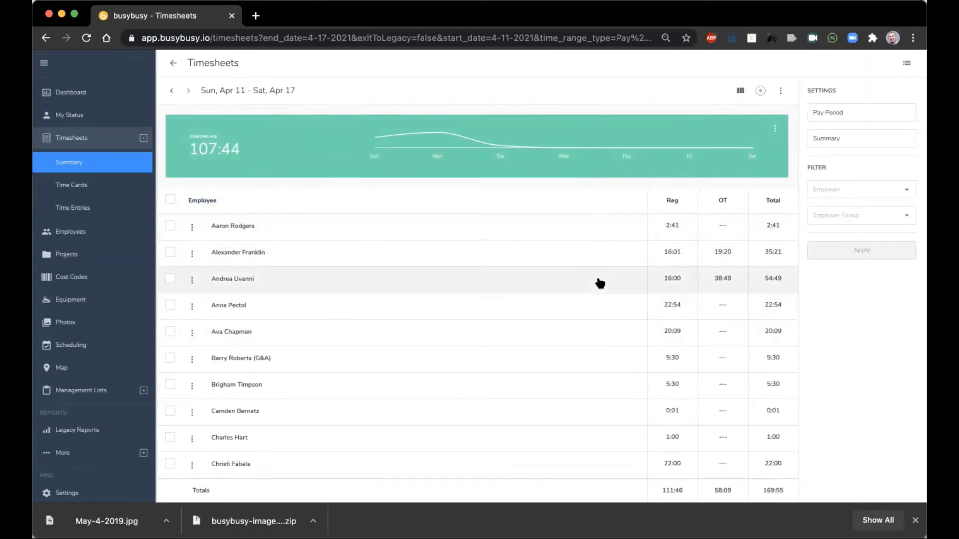
{"action": "scroll", "coordinate": [600, 283], "scroll_direction": "down", "scroll_amount": 5}
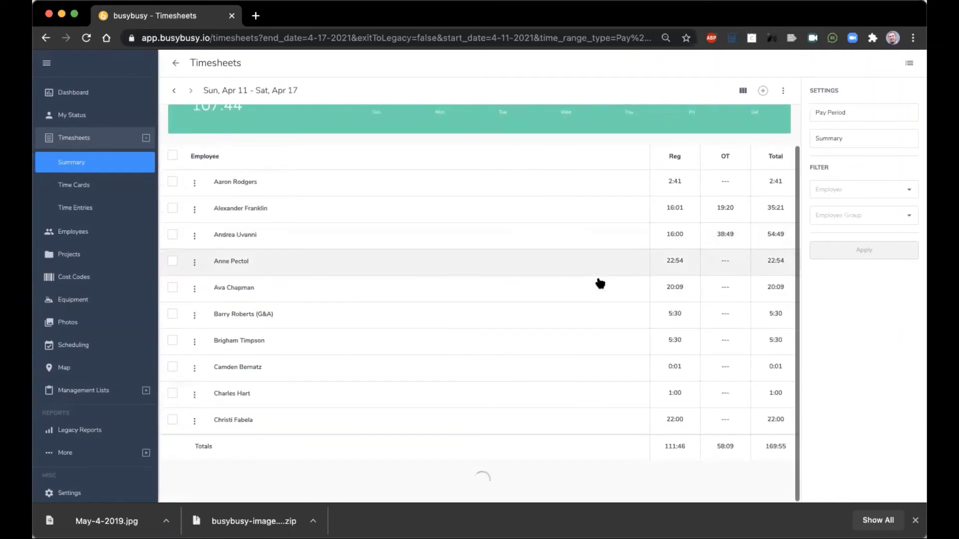
{"action": "scroll", "coordinate": [600, 283], "scroll_direction": "down", "scroll_amount": 7}
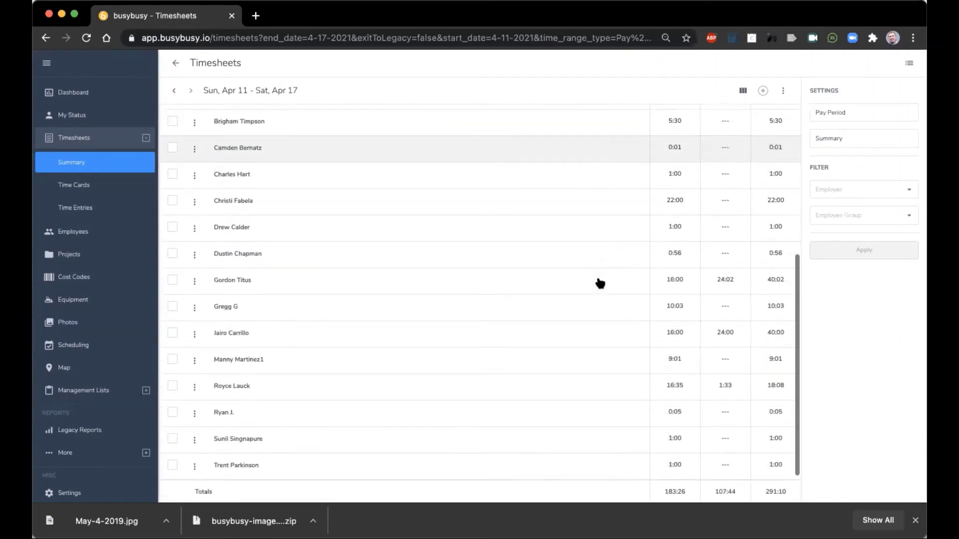
{"action": "scroll", "coordinate": [600, 284], "scroll_direction": "up", "scroll_amount": 12}
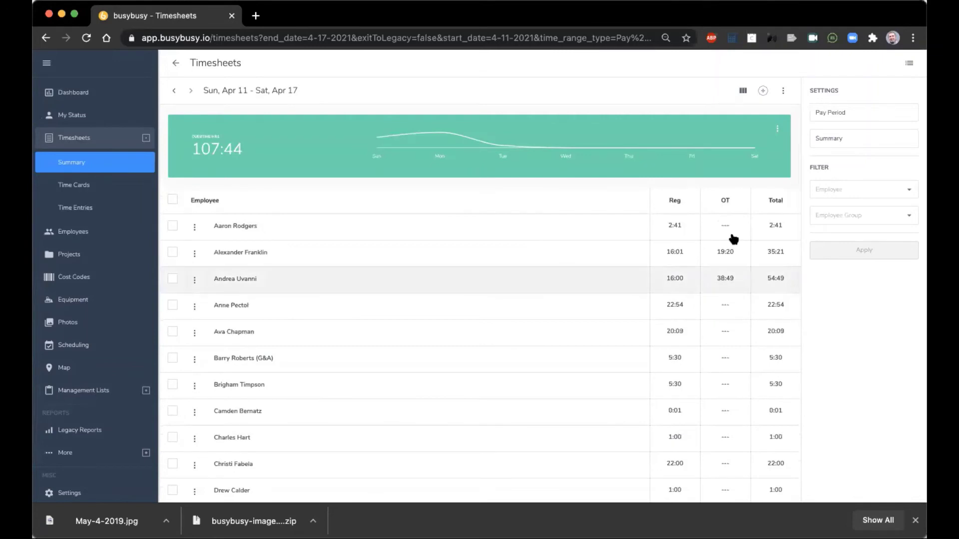
{"action": "scroll", "coordinate": [739, 377], "scroll_direction": "down", "scroll_amount": 1}
{"action": "scroll", "coordinate": [738, 376], "scroll_direction": "down", "scroll_amount": 3}
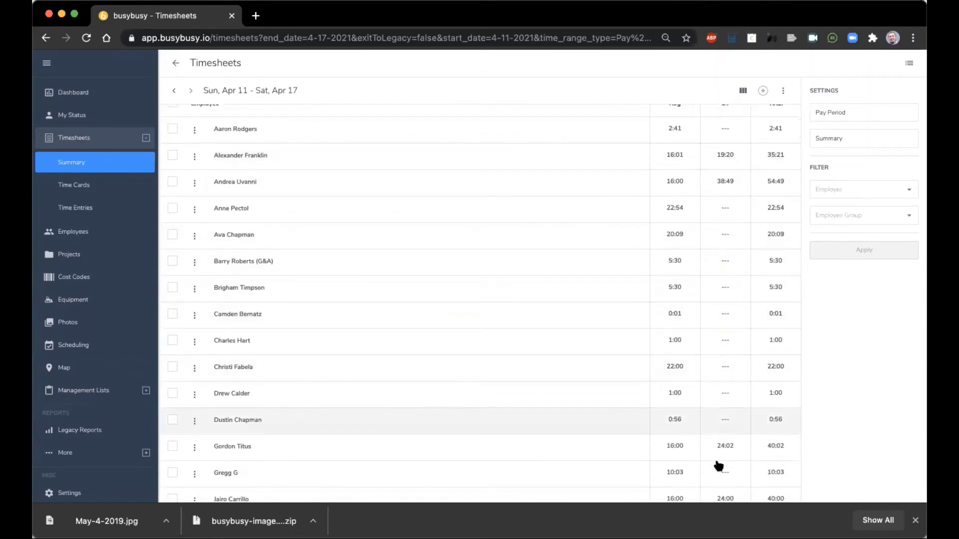
{"action": "scroll", "coordinate": [717, 463], "scroll_direction": "down", "scroll_amount": 7}
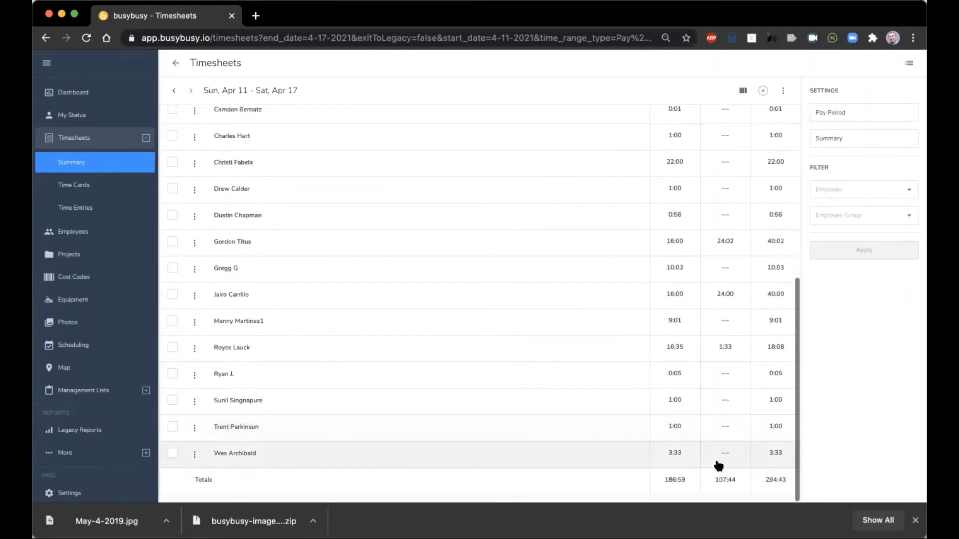
{"action": "scroll", "coordinate": [724, 317], "scroll_direction": "up", "scroll_amount": 10}
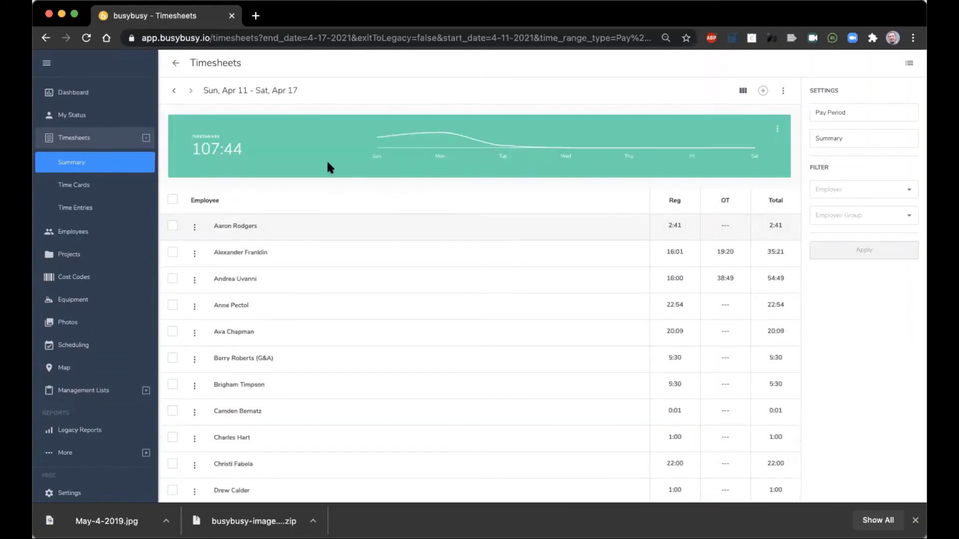
{"action": "left_click", "coordinate": [174, 63]}
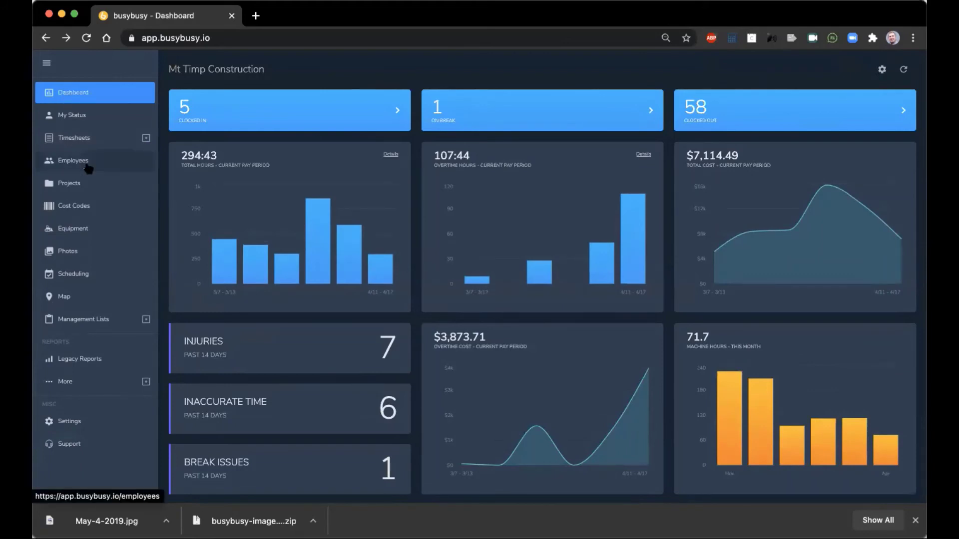
- Open the time cards for the previous pay period, Apr 4 - Apr 10, and review the employees' daily hours
{"action": "left_click", "coordinate": [146, 139]}
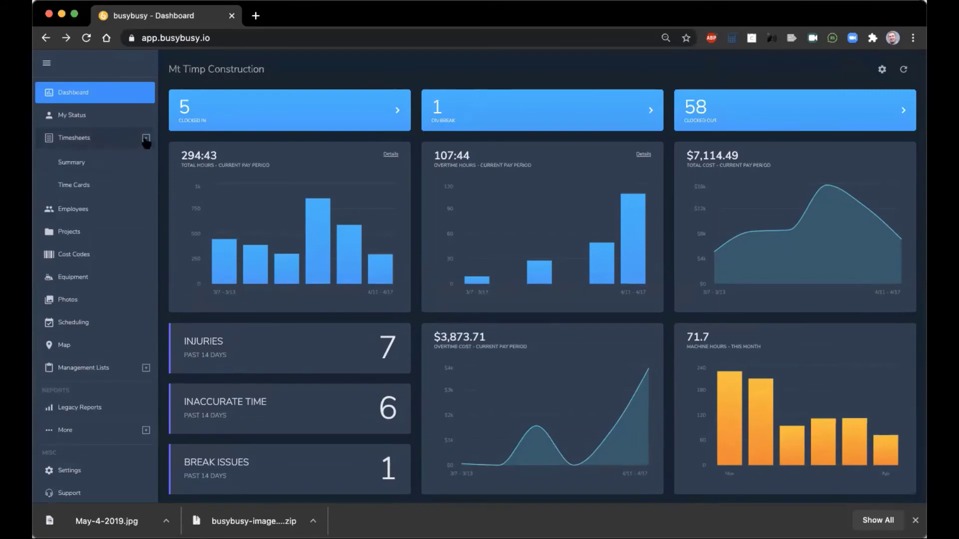
{"action": "left_click", "coordinate": [75, 184]}
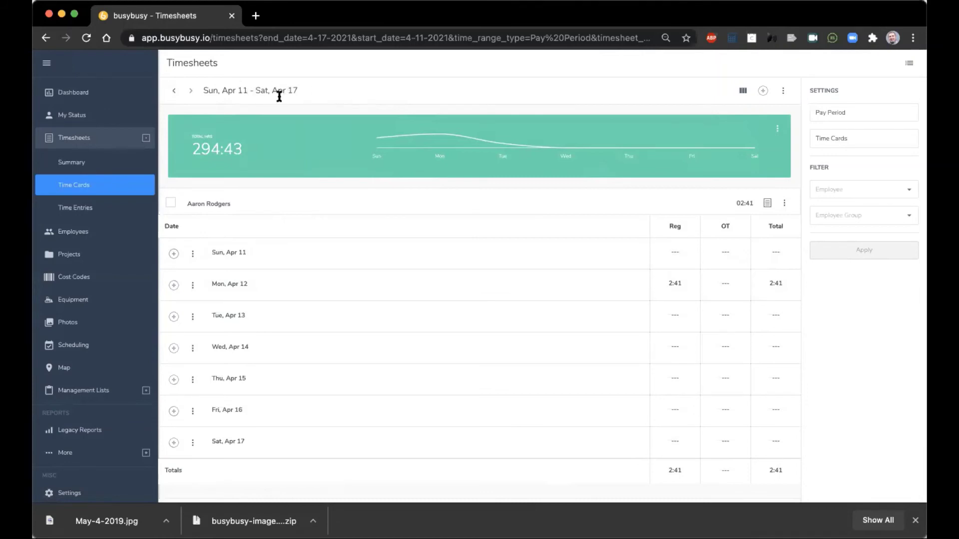
{"action": "left_click", "coordinate": [175, 91]}
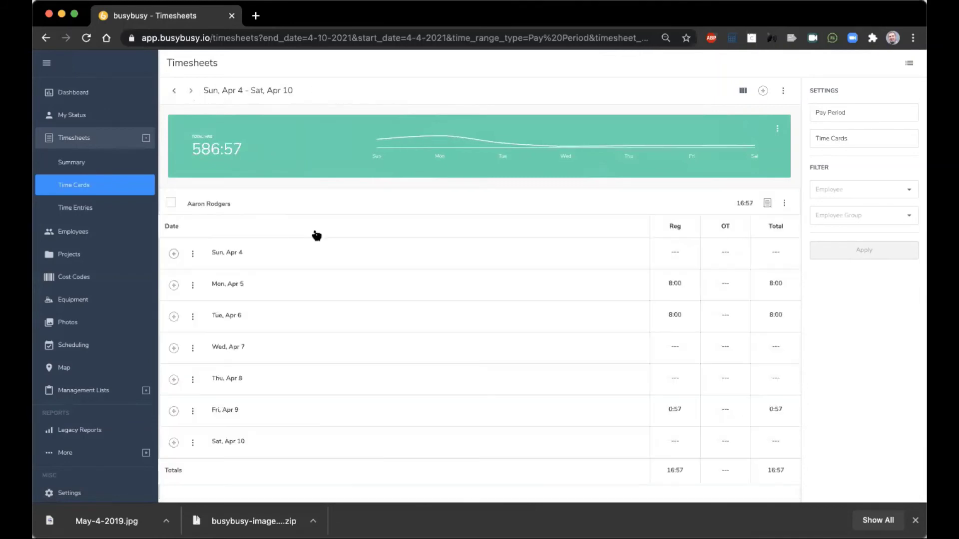
{"action": "scroll", "coordinate": [364, 286], "scroll_direction": "down", "scroll_amount": 3}
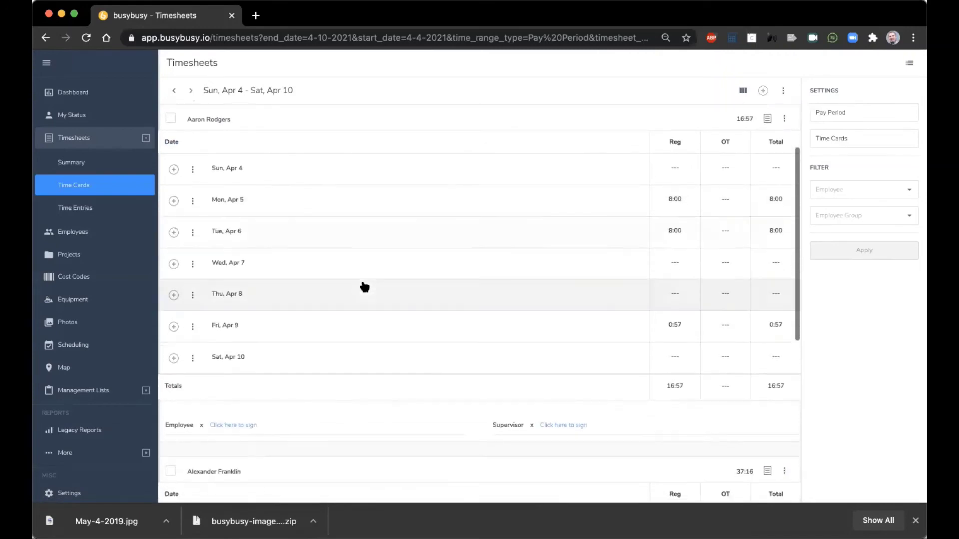
{"action": "scroll", "coordinate": [365, 287], "scroll_direction": "down", "scroll_amount": 3}
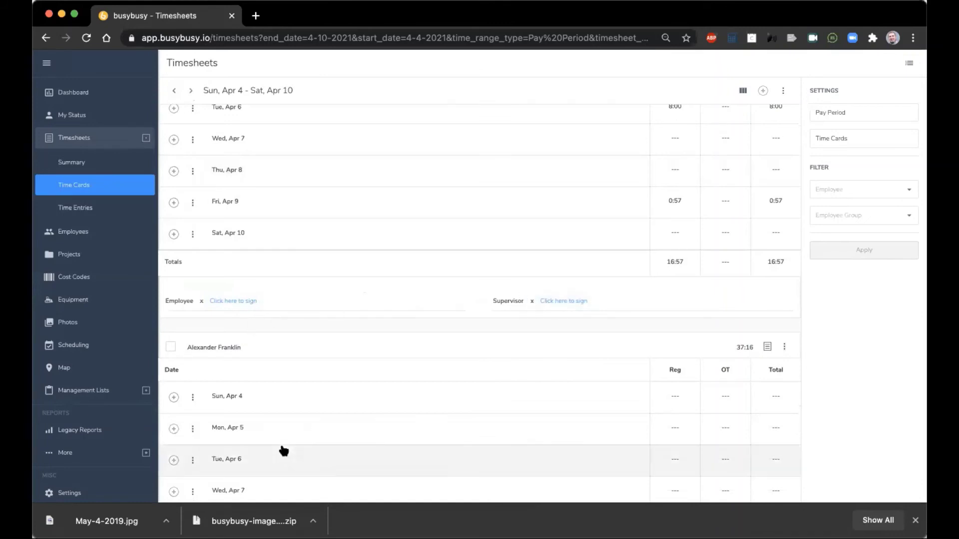
{"action": "scroll", "coordinate": [281, 445], "scroll_direction": "down", "scroll_amount": 5}
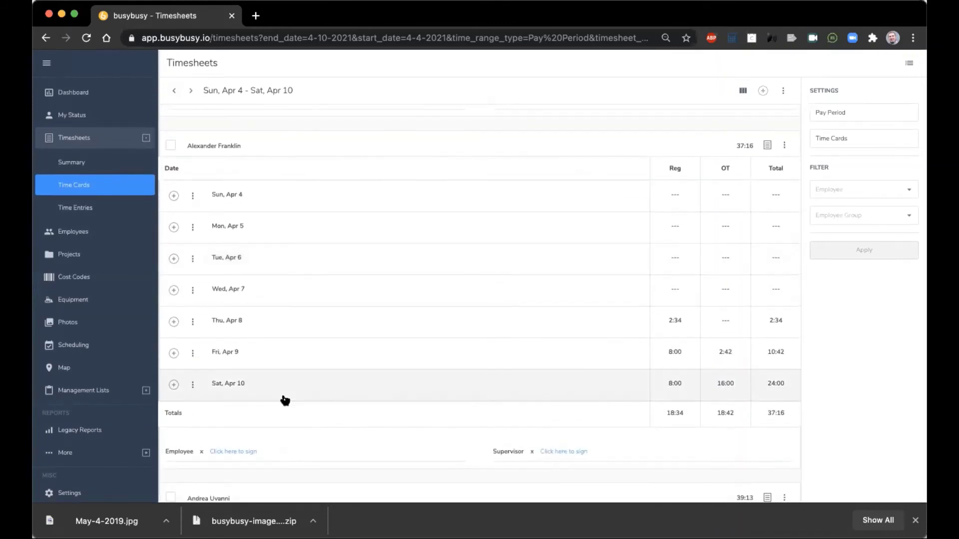
{"action": "scroll", "coordinate": [299, 380], "scroll_direction": "up", "scroll_amount": 5}
{"action": "scroll", "coordinate": [428, 291], "scroll_direction": "up", "scroll_amount": 1}
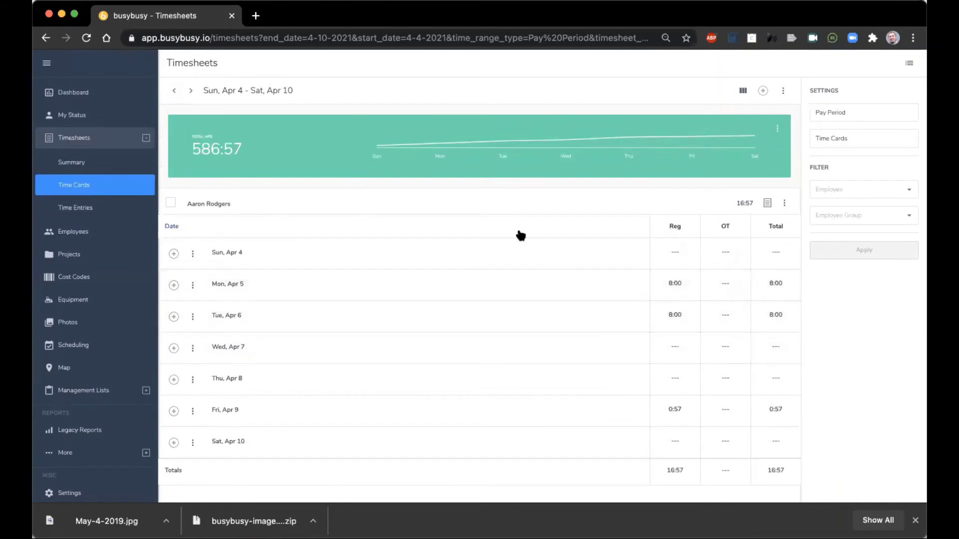
- Preview the printout of the pay period's time cards, check the hours and signature lines, and close the preview without saving
{"action": "left_click", "coordinate": [783, 92]}
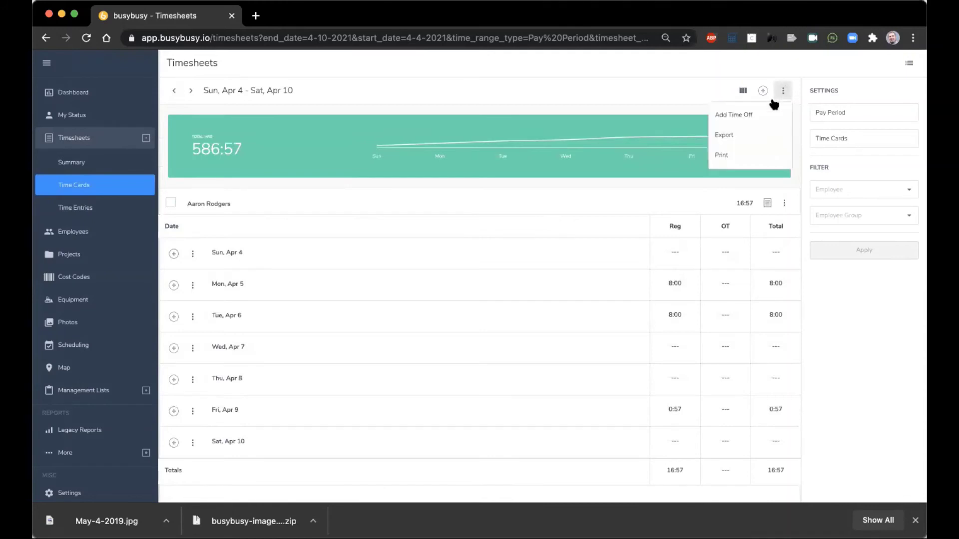
{"action": "left_click", "coordinate": [727, 156]}
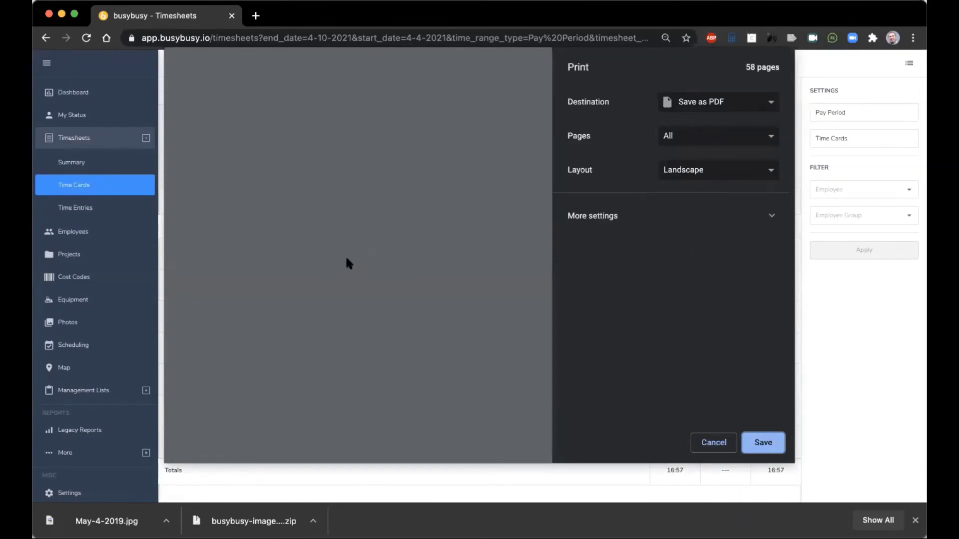
{"action": "scroll", "coordinate": [299, 314], "scroll_direction": "down", "scroll_amount": 10}
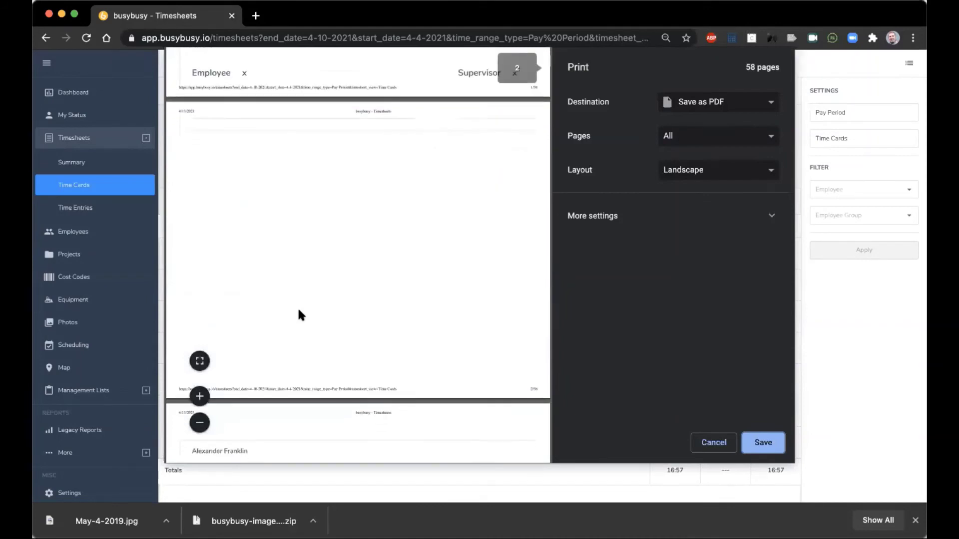
{"action": "scroll", "coordinate": [310, 307], "scroll_direction": "down", "scroll_amount": 2}
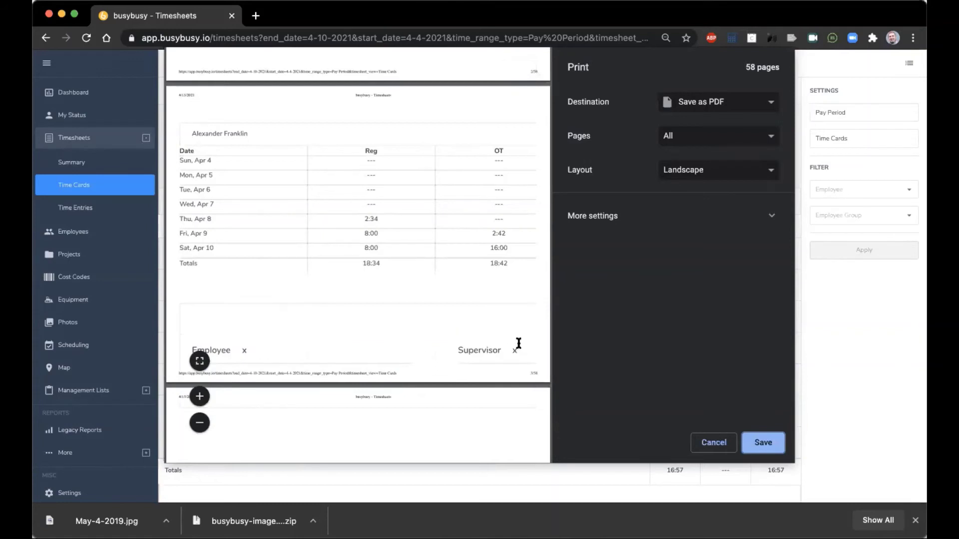
{"action": "scroll", "coordinate": [499, 347], "scroll_direction": "up", "scroll_amount": 1}
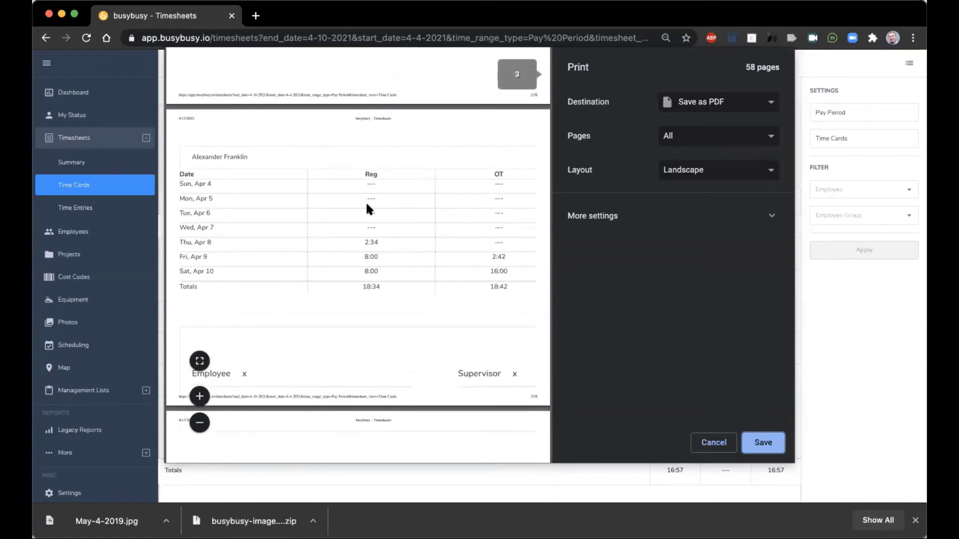
{"action": "scroll", "coordinate": [365, 201], "scroll_direction": "down", "scroll_amount": 4}
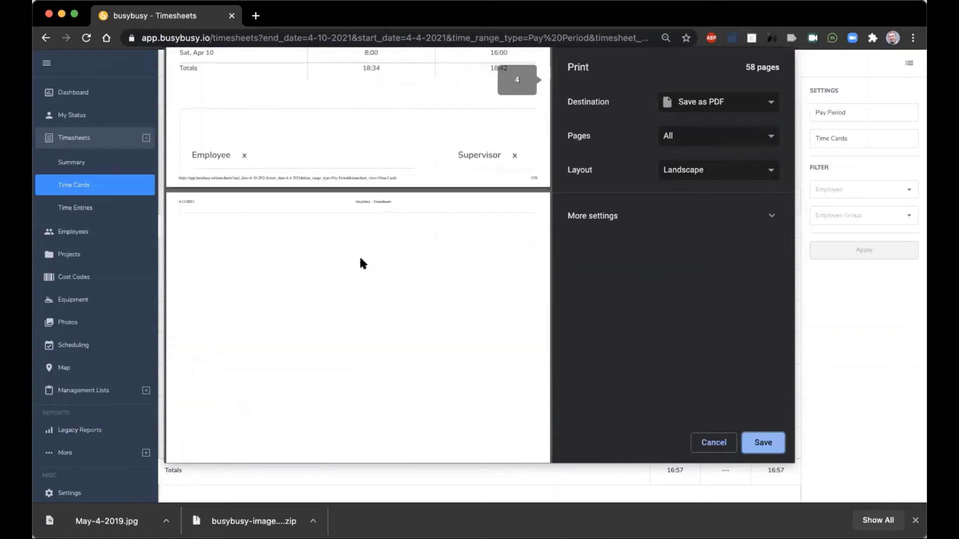
{"action": "scroll", "coordinate": [361, 264], "scroll_direction": "down", "scroll_amount": 2}
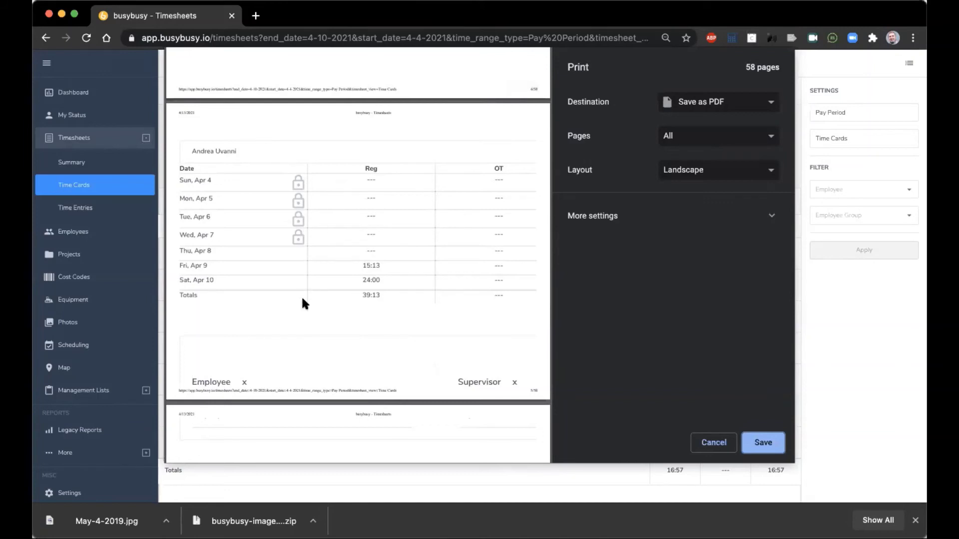
{"action": "scroll", "coordinate": [303, 330], "scroll_direction": "down", "scroll_amount": 1}
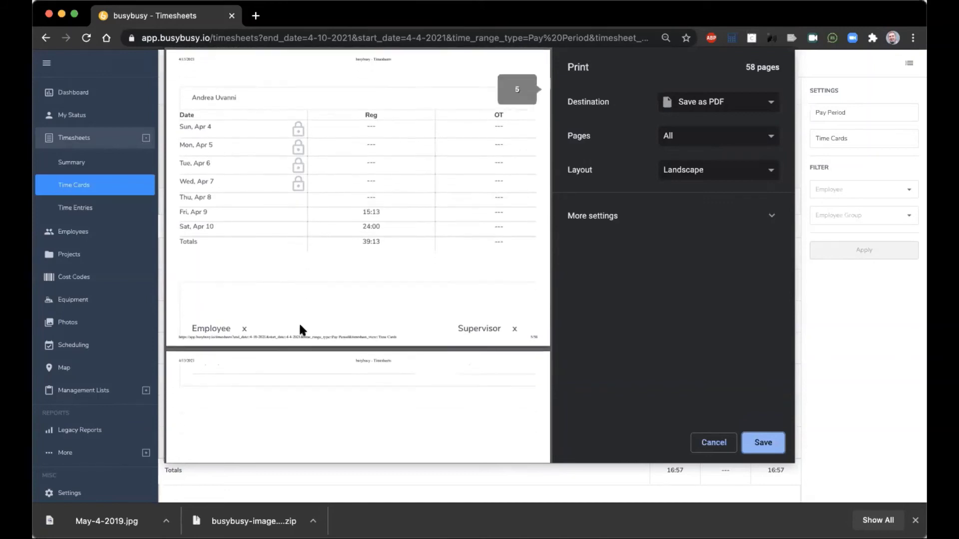
{"action": "scroll", "coordinate": [302, 329], "scroll_direction": "up", "scroll_amount": 6}
{"action": "scroll", "coordinate": [299, 322], "scroll_direction": "up", "scroll_amount": 8}
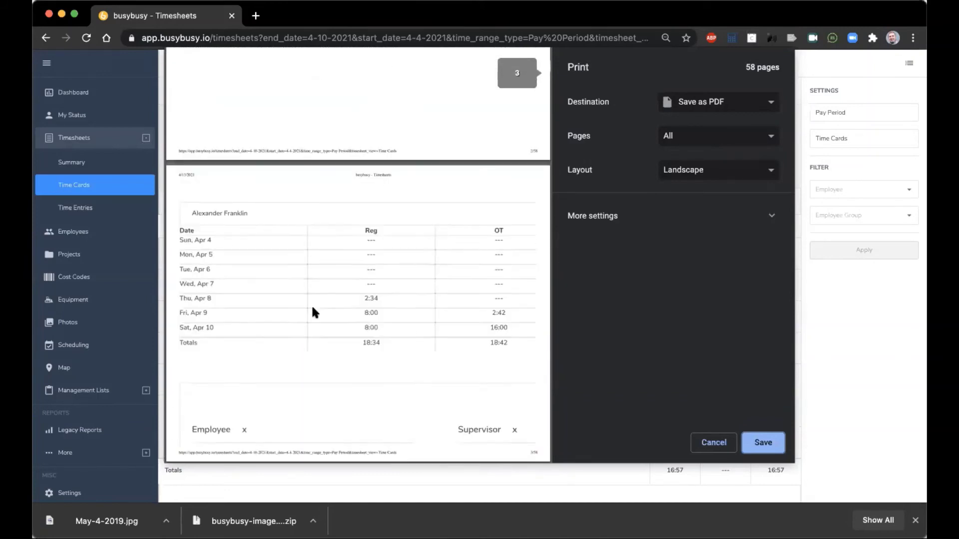
{"action": "scroll", "coordinate": [284, 280], "scroll_direction": "up", "scroll_amount": 10}
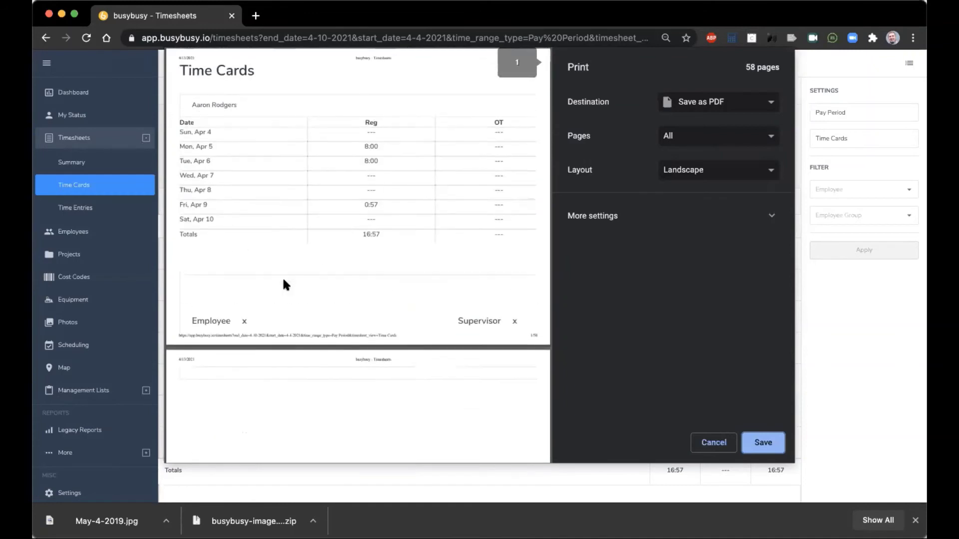
{"action": "left_click", "coordinate": [709, 442]}
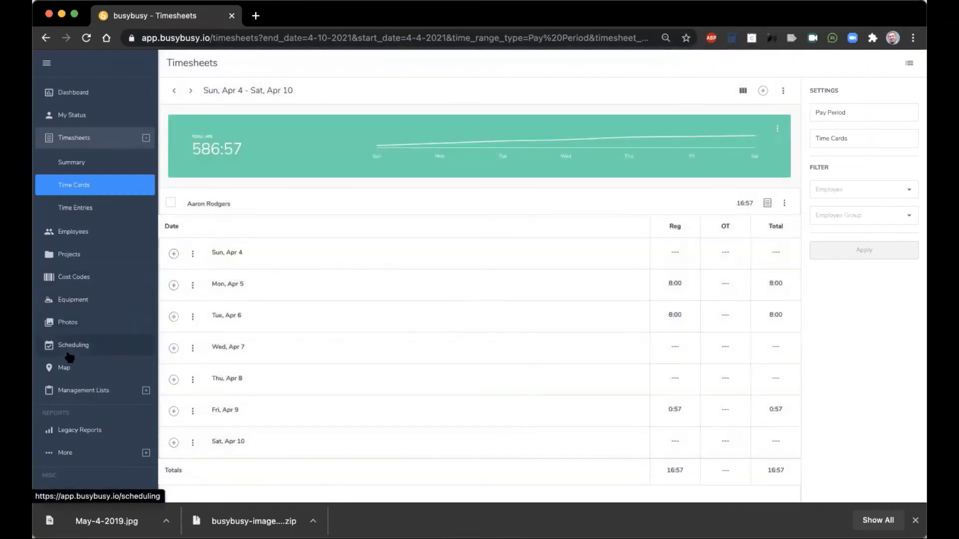
- Open the Time Cards report, the one with a signature line, from the legacy reports
{"action": "scroll", "coordinate": [67, 360], "scroll_direction": "down", "scroll_amount": 1}
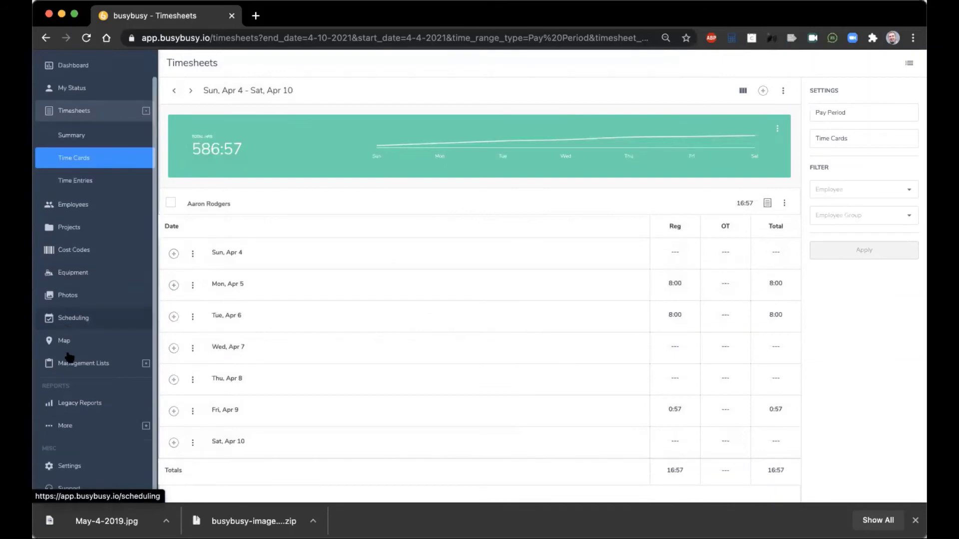
{"action": "left_click", "coordinate": [80, 404]}
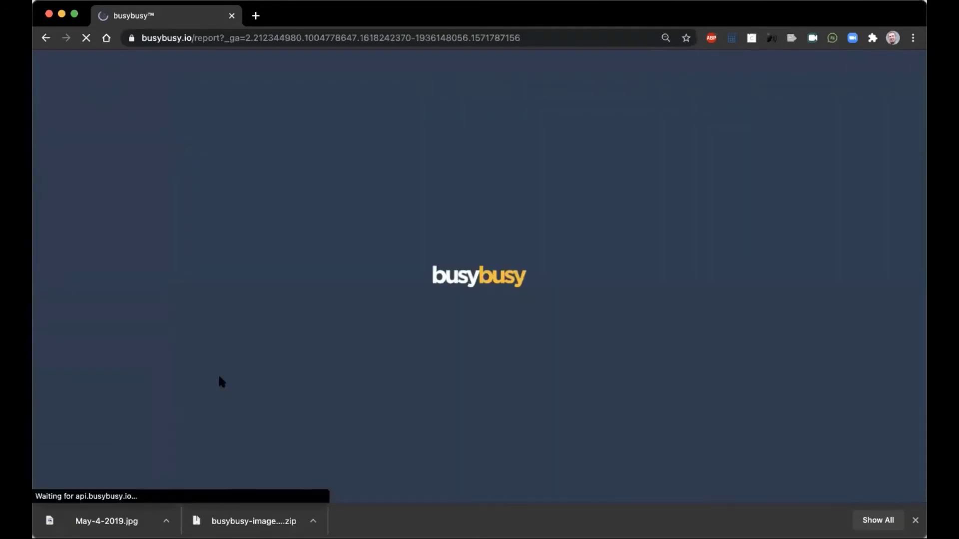
{"action": "scroll", "coordinate": [250, 377], "scroll_direction": "down", "scroll_amount": 4}
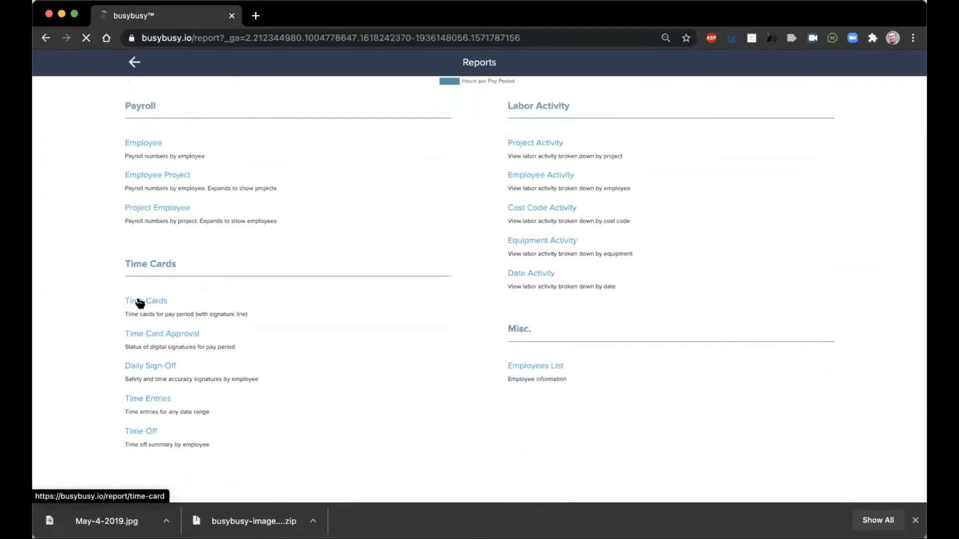
{"action": "left_click", "coordinate": [140, 301]}
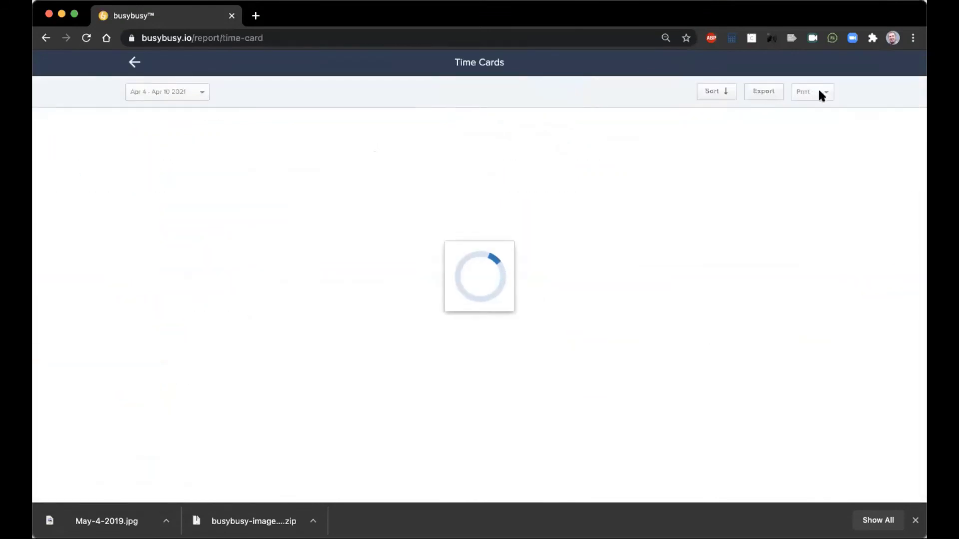
- Preview the Print All With Time version of the time cards, check its signature section, and return to the timesheets
{"action": "left_click", "coordinate": [805, 94]}
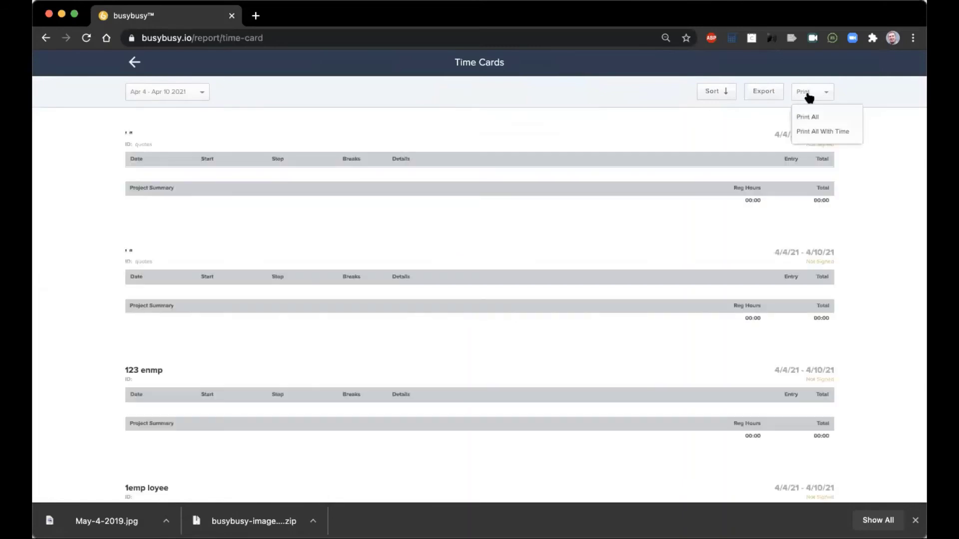
{"action": "left_click", "coordinate": [810, 133]}
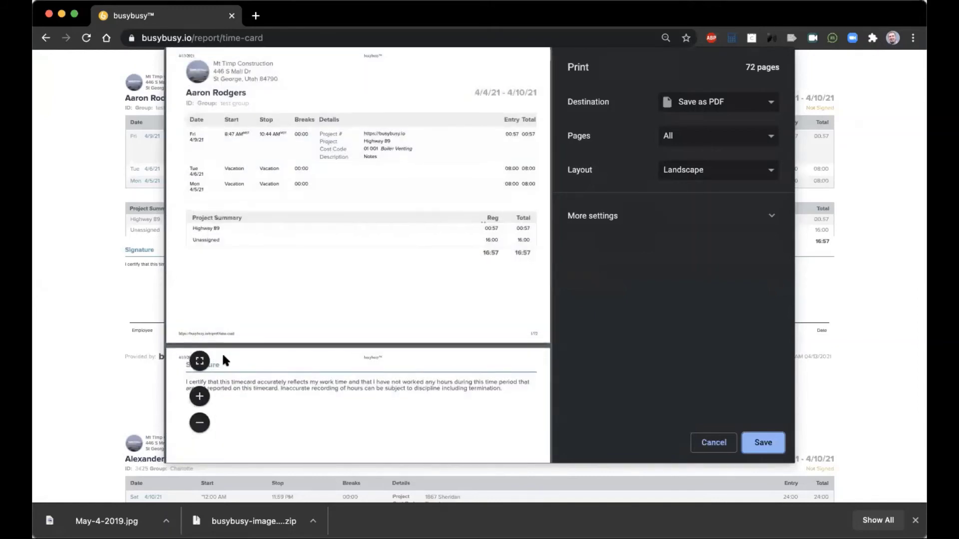
{"action": "scroll", "coordinate": [222, 352], "scroll_direction": "down", "scroll_amount": 3}
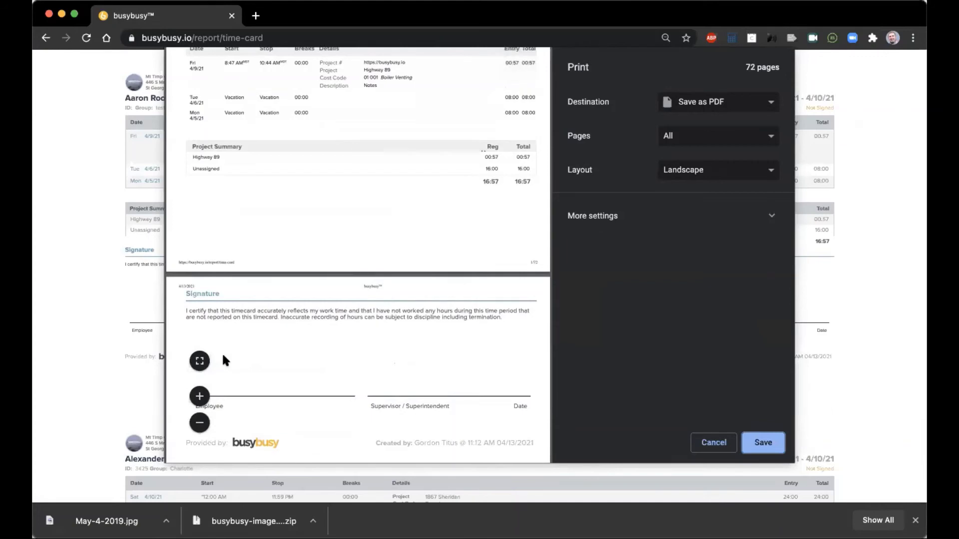
{"action": "left_click", "coordinate": [44, 38]}
{"action": "left_click", "coordinate": [44, 40]}
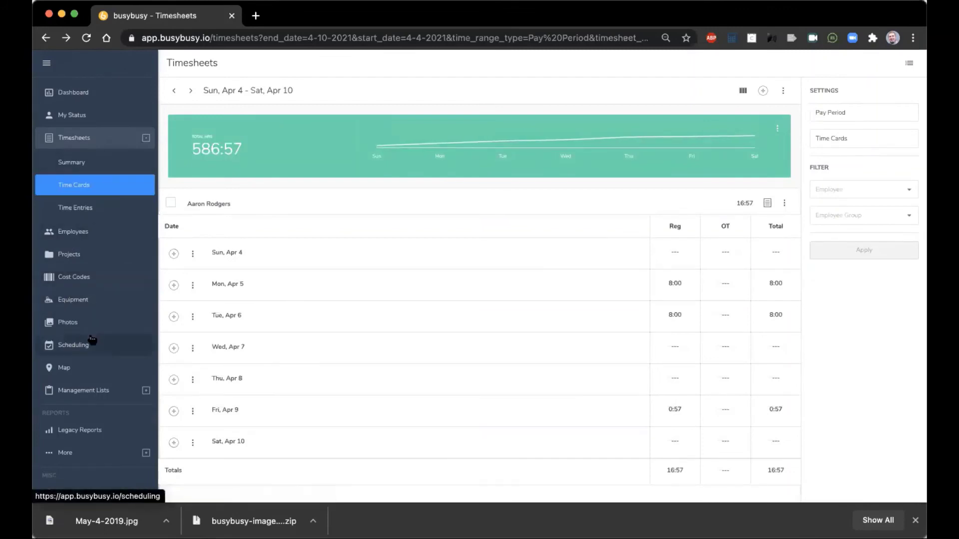
- Expand the management lists and the additional reports in the navigation and look through all available sections
{"action": "scroll", "coordinate": [90, 340], "scroll_direction": "down", "scroll_amount": 1}
{"action": "left_click", "coordinate": [146, 366]}
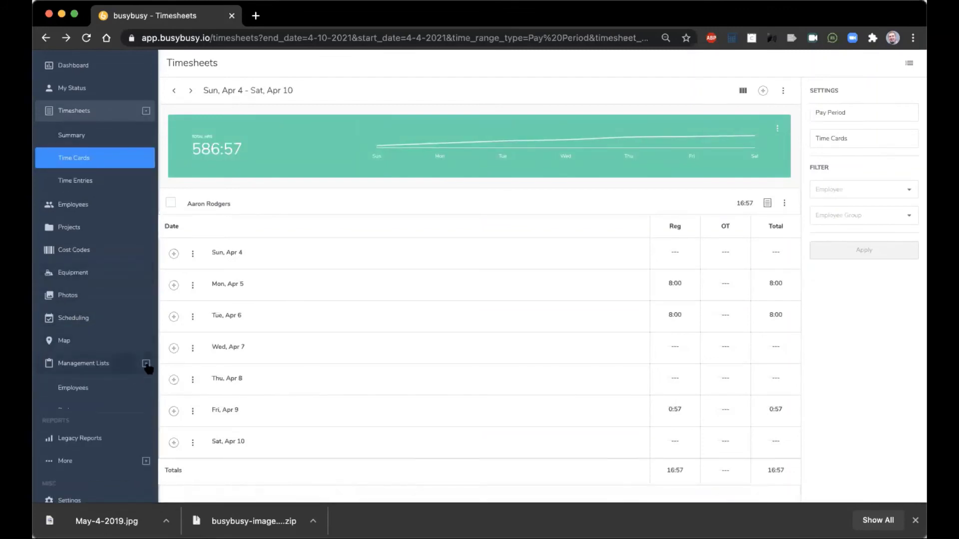
{"action": "scroll", "coordinate": [129, 375], "scroll_direction": "down", "scroll_amount": 4}
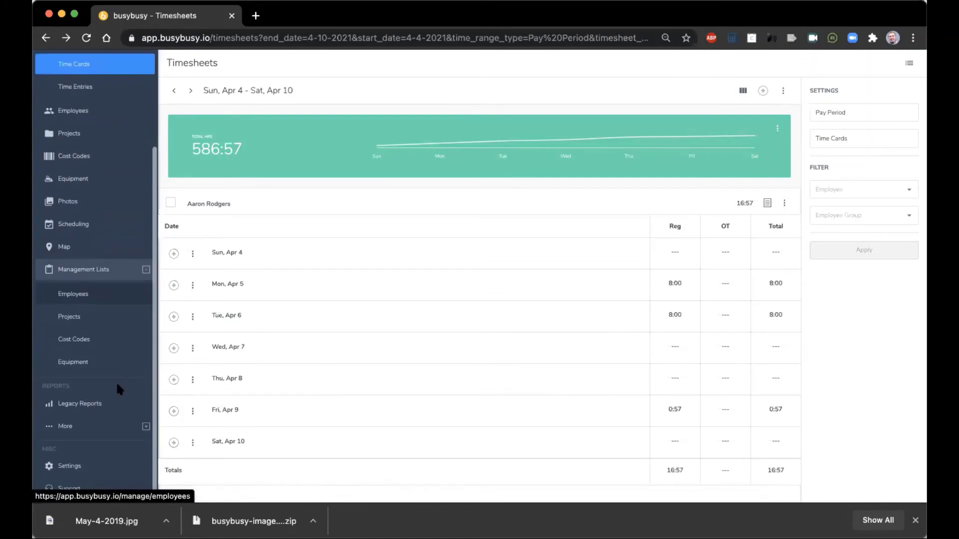
{"action": "left_click", "coordinate": [141, 427]}
{"action": "scroll", "coordinate": [122, 411], "scroll_direction": "down", "scroll_amount": 3}
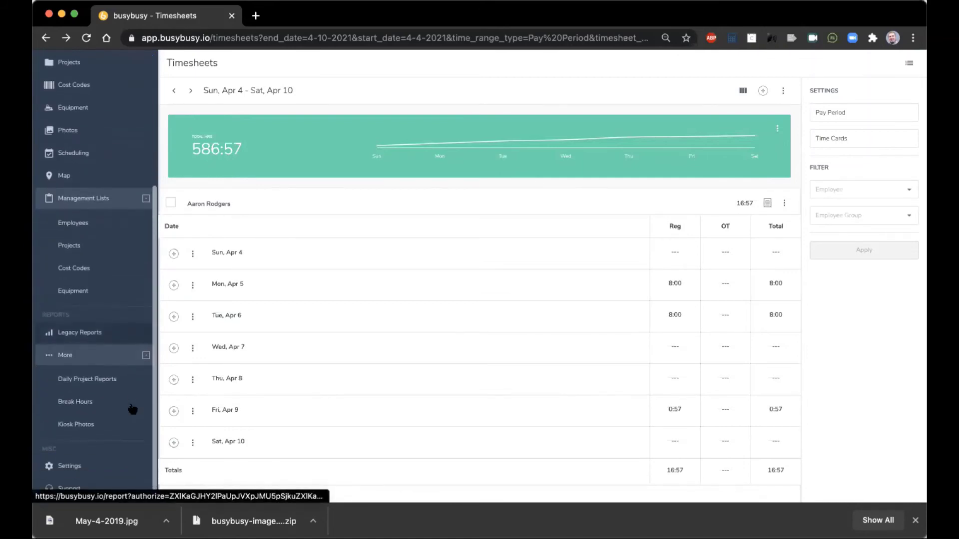
{"action": "scroll", "coordinate": [114, 385], "scroll_direction": "up", "scroll_amount": 5}
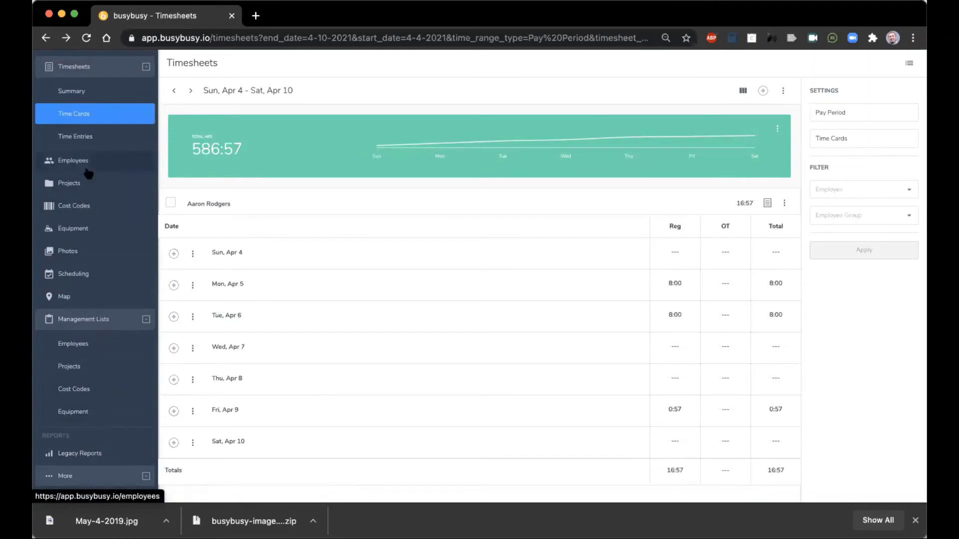
{"action": "scroll", "coordinate": [89, 169], "scroll_direction": "up", "scroll_amount": 3}
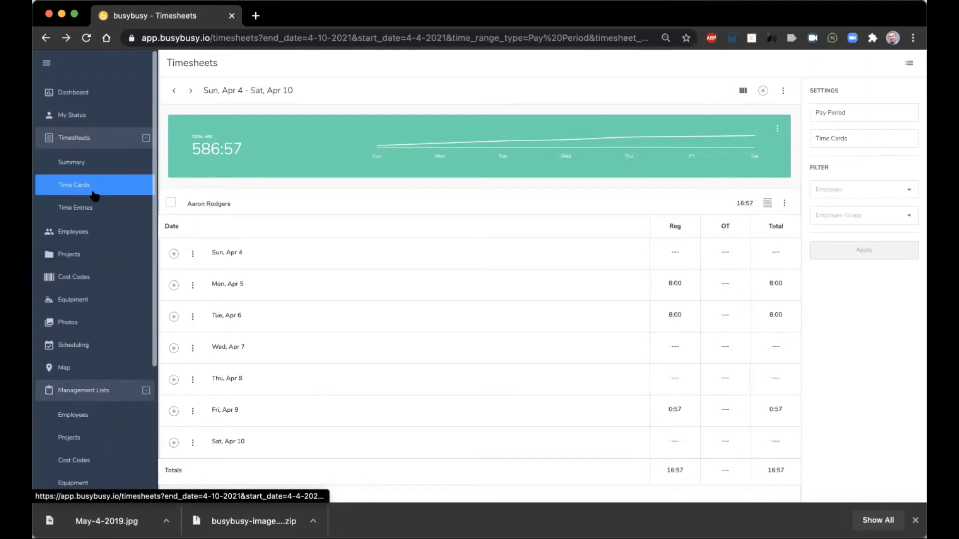
{"action": "scroll", "coordinate": [78, 258], "scroll_direction": "down", "scroll_amount": 8}
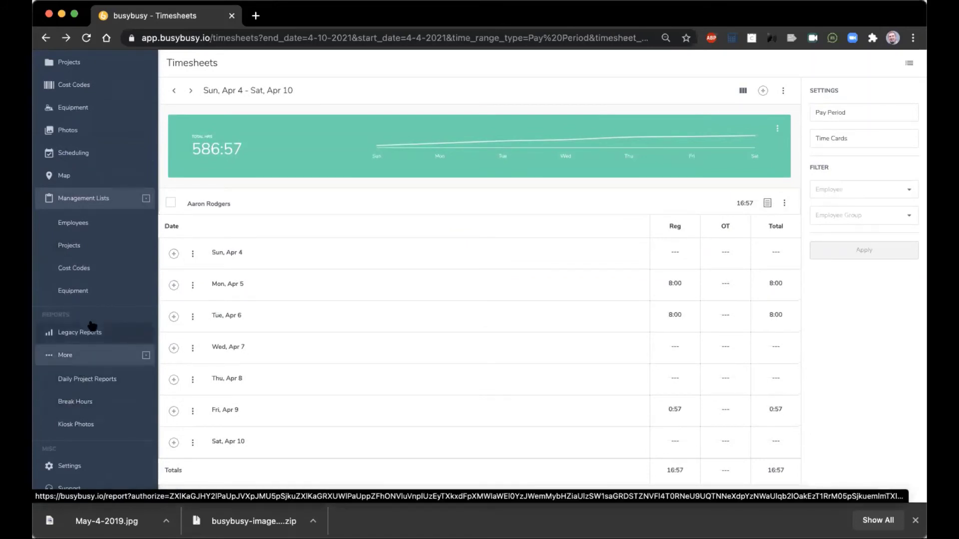
{"action": "scroll", "coordinate": [82, 205], "scroll_direction": "up", "scroll_amount": 7}
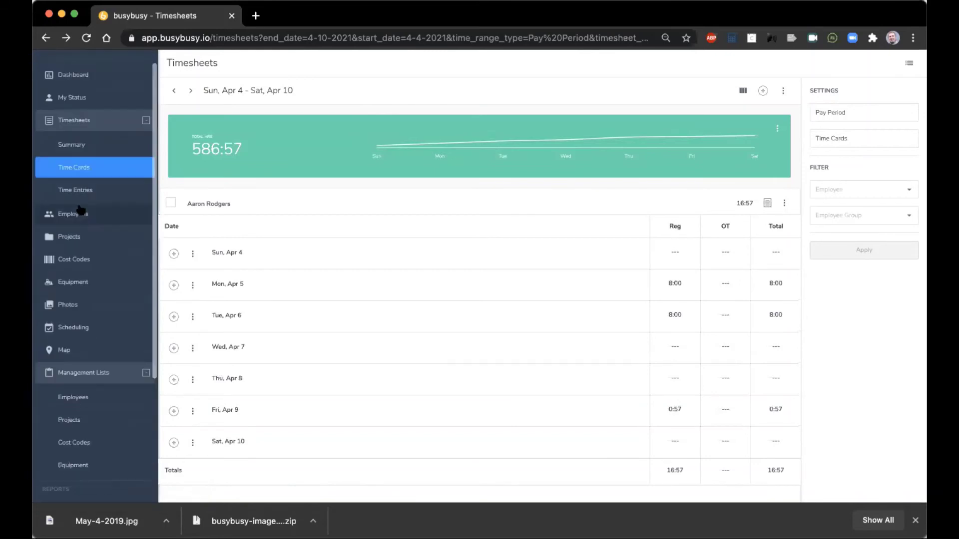
{"action": "scroll", "coordinate": [80, 210], "scroll_direction": "up", "scroll_amount": 1}
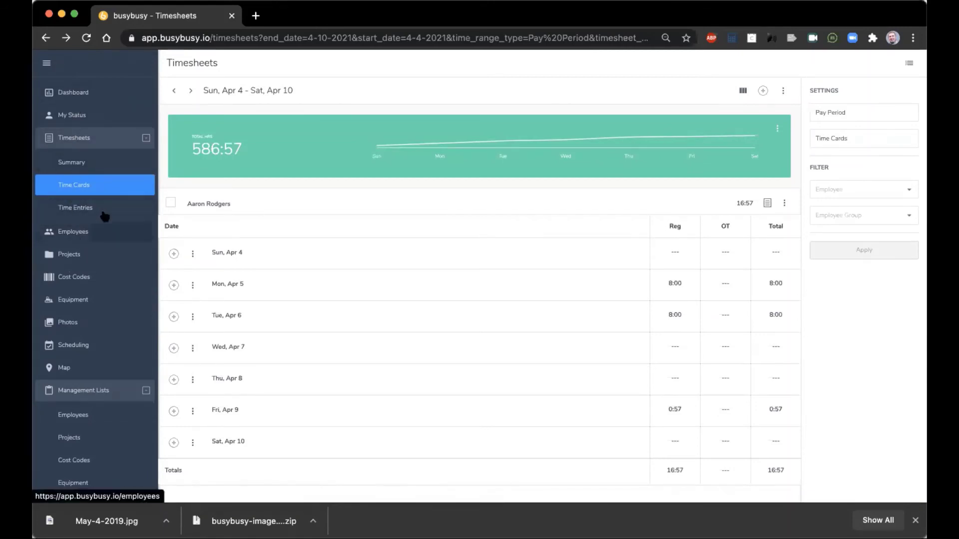
{"action": "scroll", "coordinate": [104, 216], "scroll_direction": "down", "scroll_amount": 5}
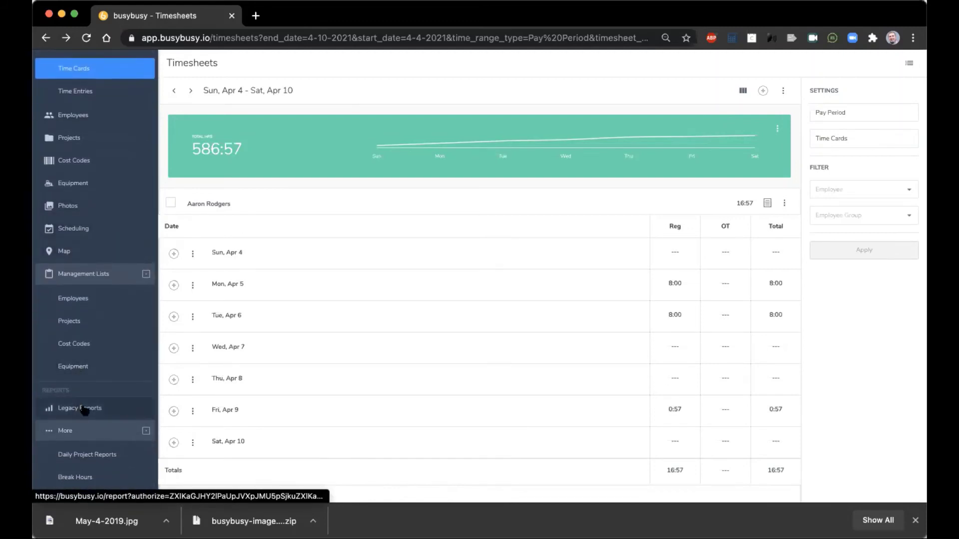
- Collapse the expanded management, additional reports and timesheets lists in the navigation and open the Dashboard
{"action": "scroll", "coordinate": [84, 409], "scroll_direction": "down", "scroll_amount": 3}
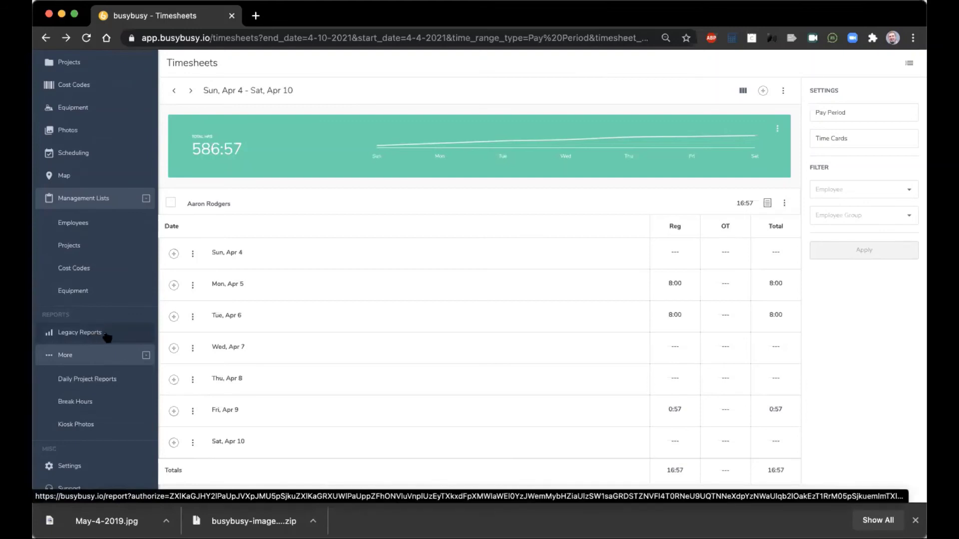
{"action": "left_click", "coordinate": [147, 200]}
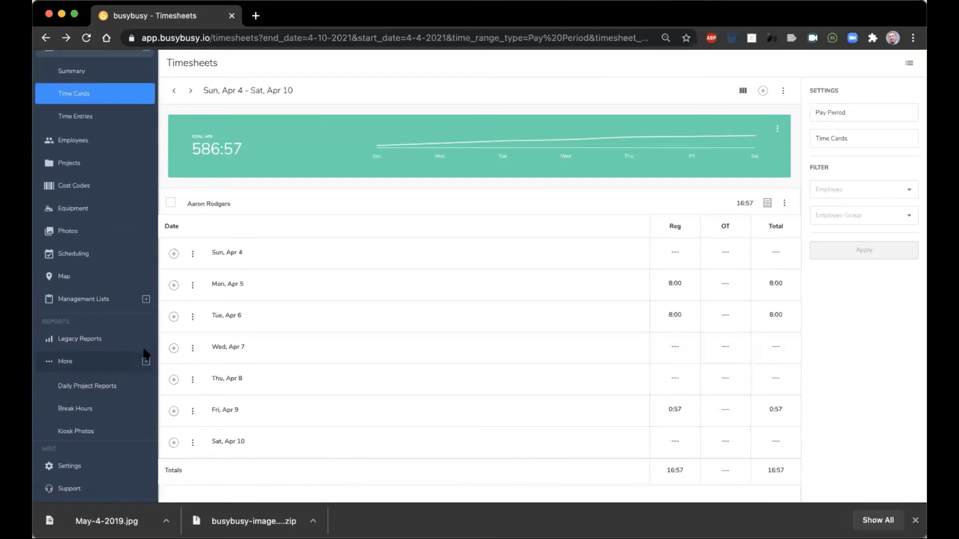
{"action": "scroll", "coordinate": [141, 295], "scroll_direction": "up", "scroll_amount": 1}
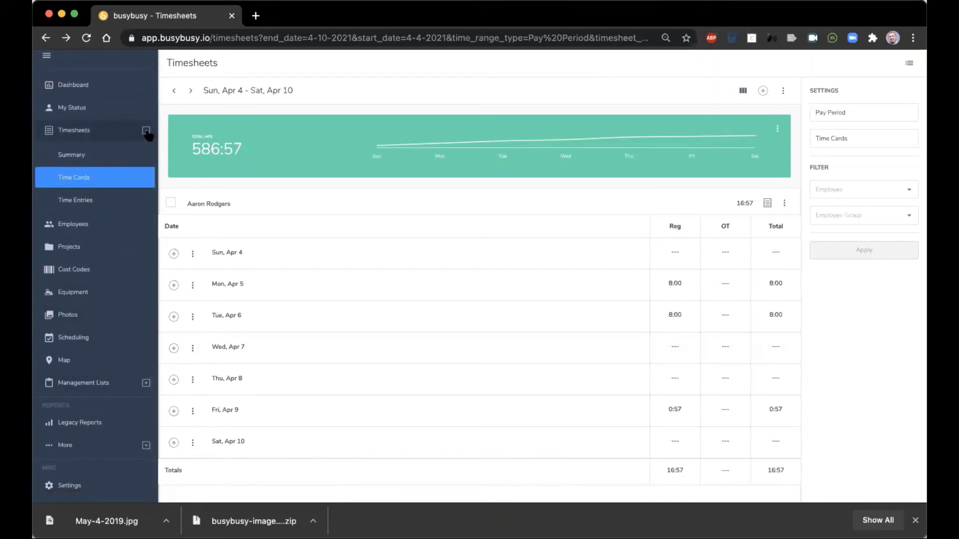
{"action": "left_click", "coordinate": [80, 85]}
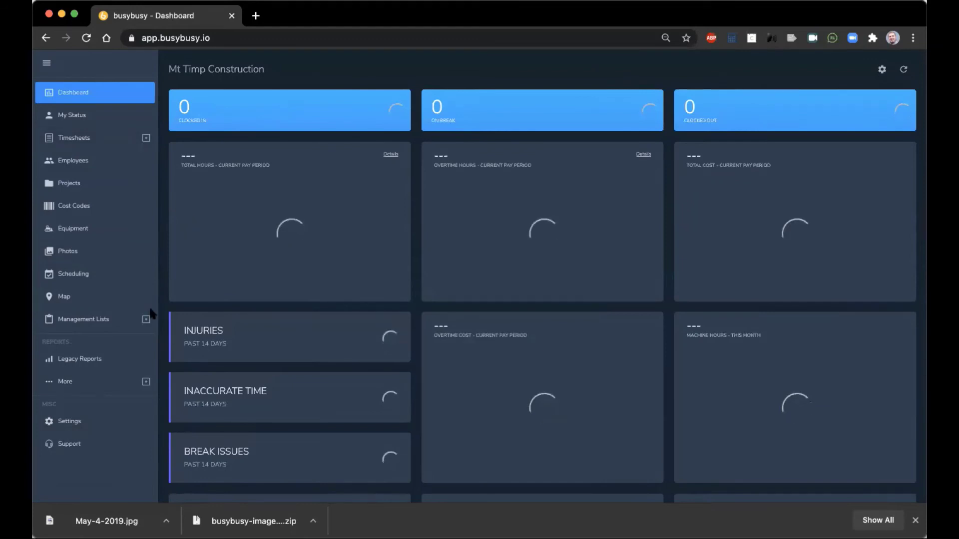
- Open the Time Off report from the legacy reports, review its summary and each employee's entries, and return to the Dashboard
{"action": "left_click", "coordinate": [90, 361]}
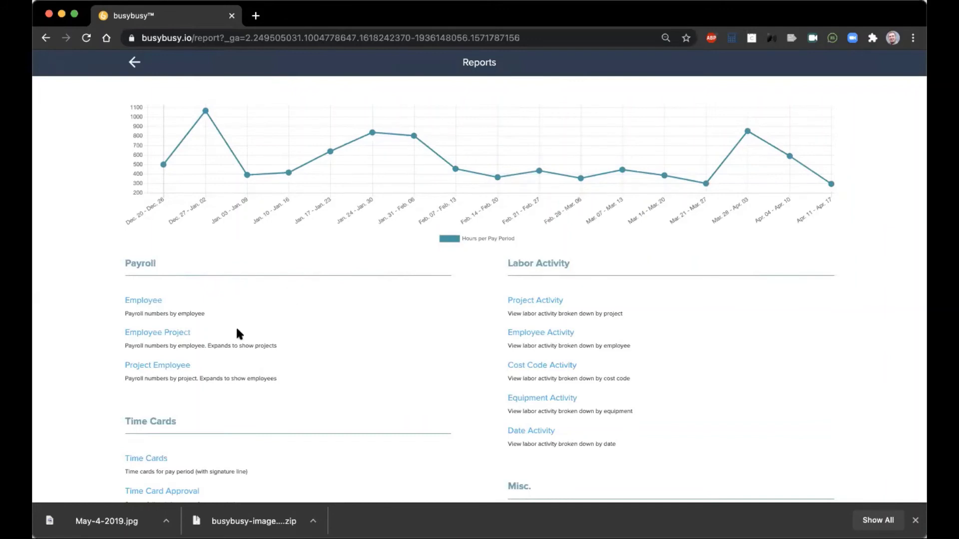
{"action": "scroll", "coordinate": [235, 343], "scroll_direction": "down", "scroll_amount": 5}
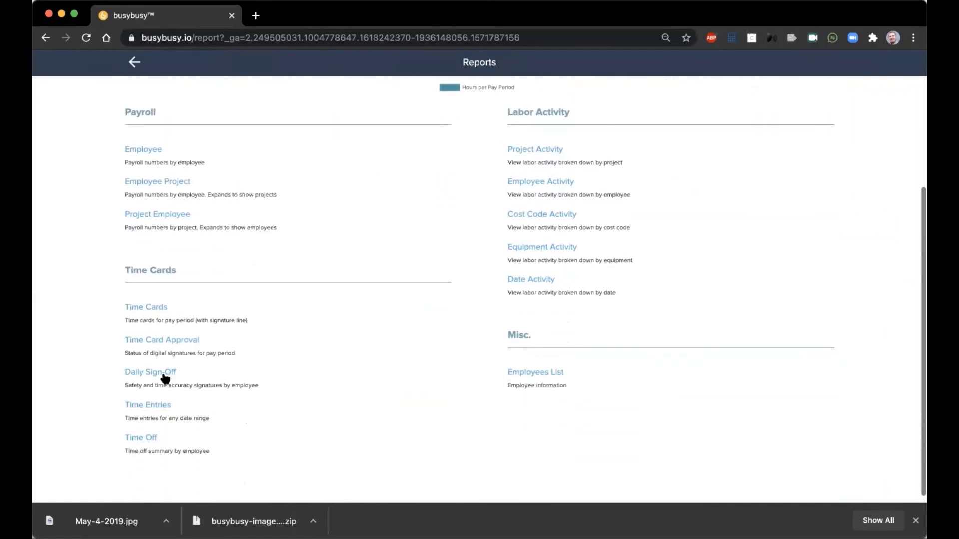
{"action": "left_click", "coordinate": [147, 439]}
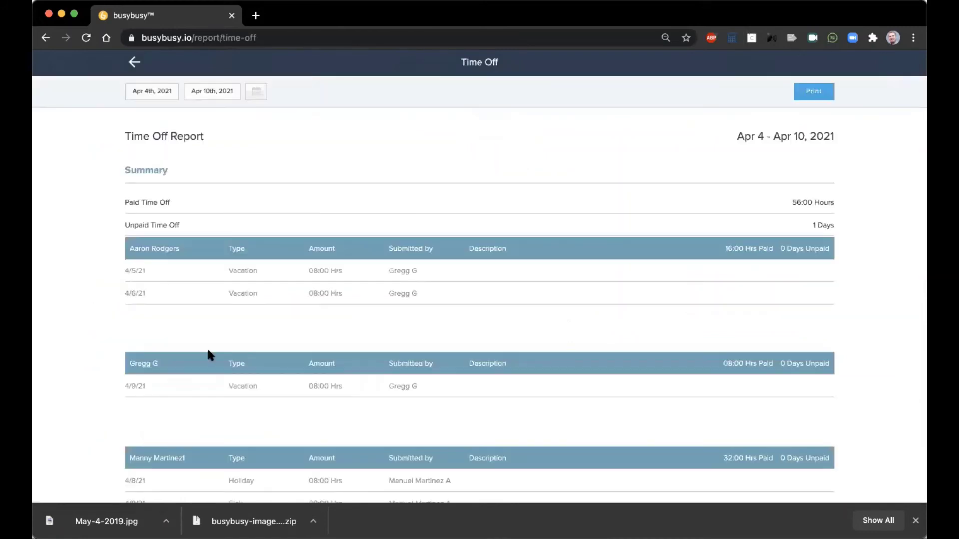
{"action": "scroll", "coordinate": [214, 279], "scroll_direction": "down", "scroll_amount": 3}
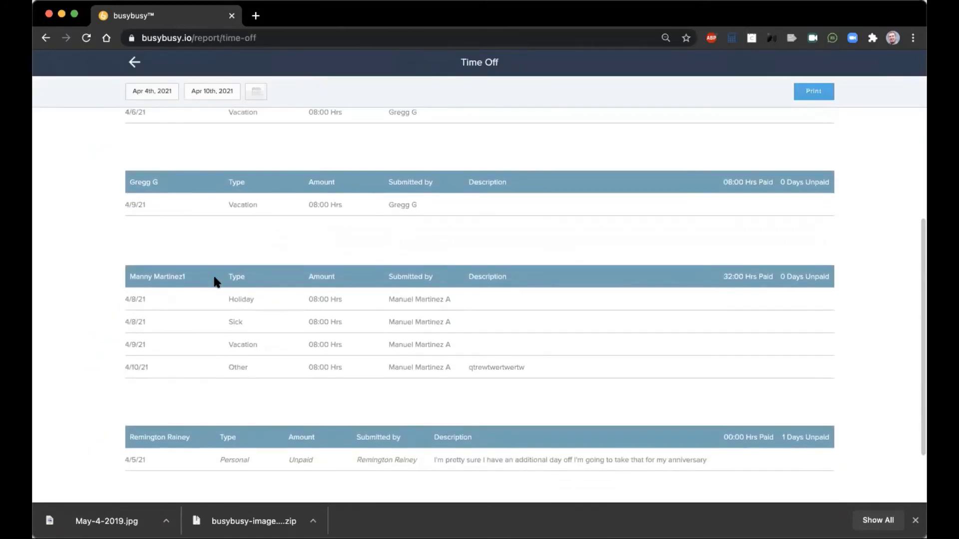
{"action": "scroll", "coordinate": [214, 278], "scroll_direction": "up", "scroll_amount": 4}
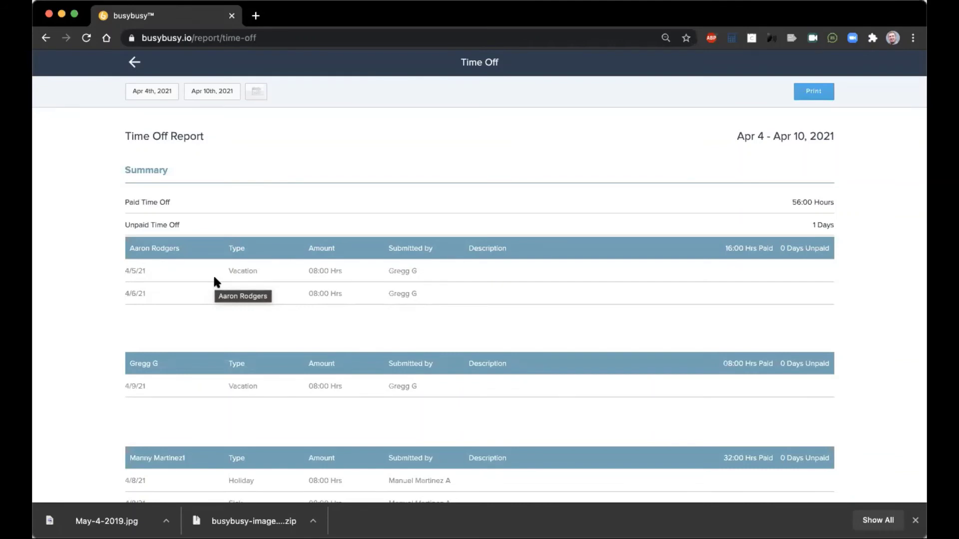
{"action": "left_click", "coordinate": [135, 63]}
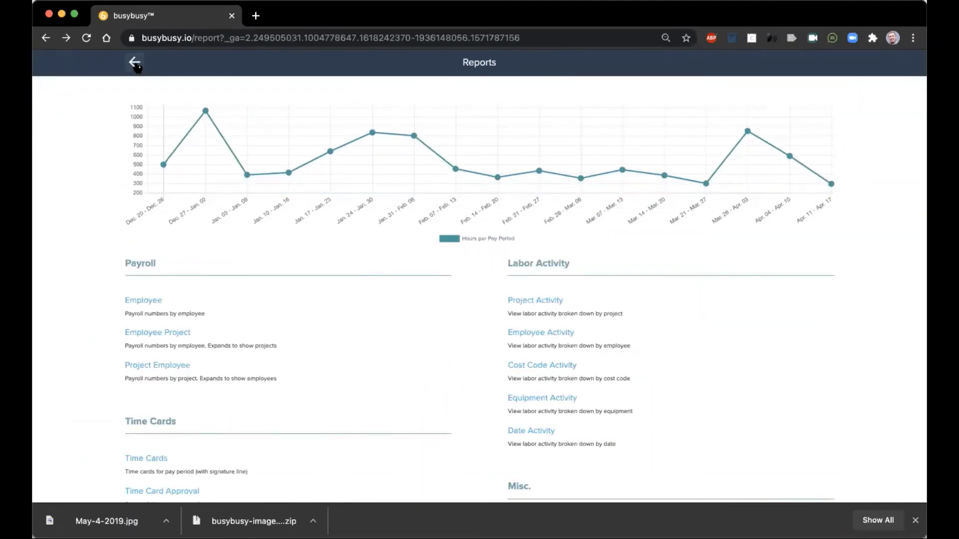
{"action": "left_click", "coordinate": [135, 64]}
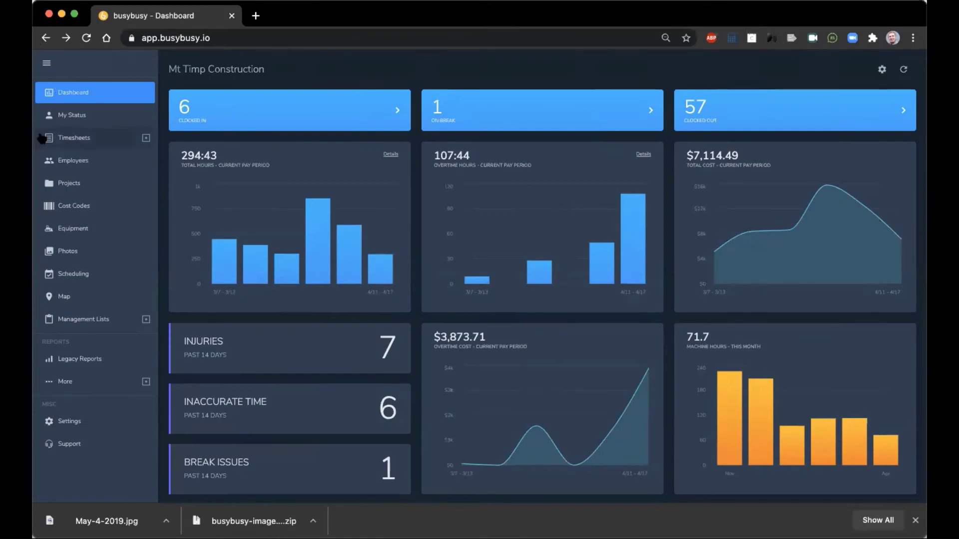
- Clock in from My Status on project 106 Rivermark with the cost code 01 001 Boiler Venting
{"action": "left_click", "coordinate": [88, 122]}
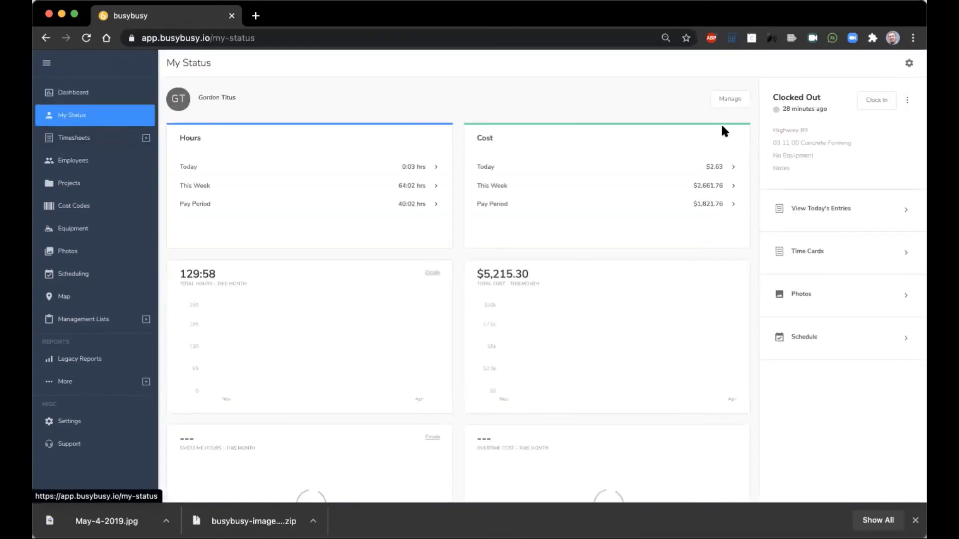
{"action": "left_click", "coordinate": [874, 99]}
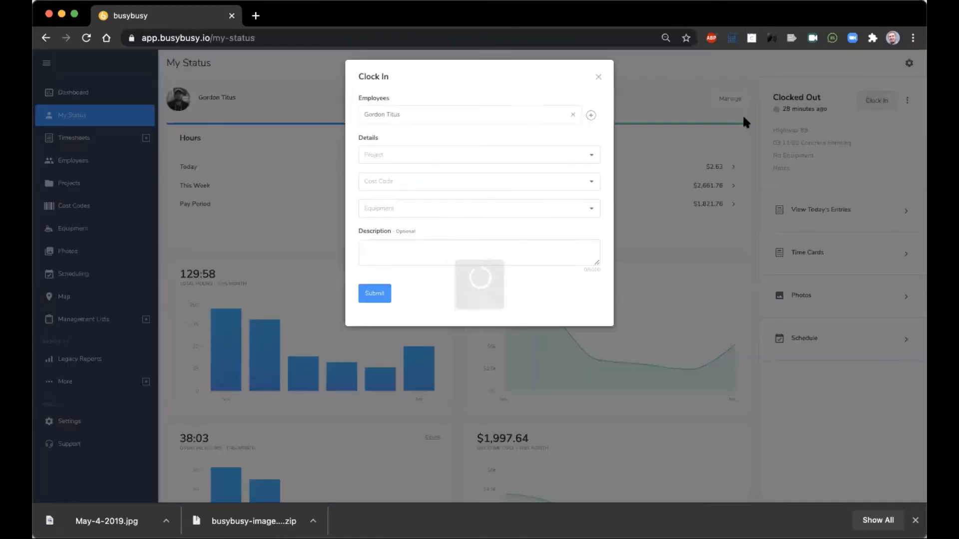
{"action": "left_click", "coordinate": [393, 159]}
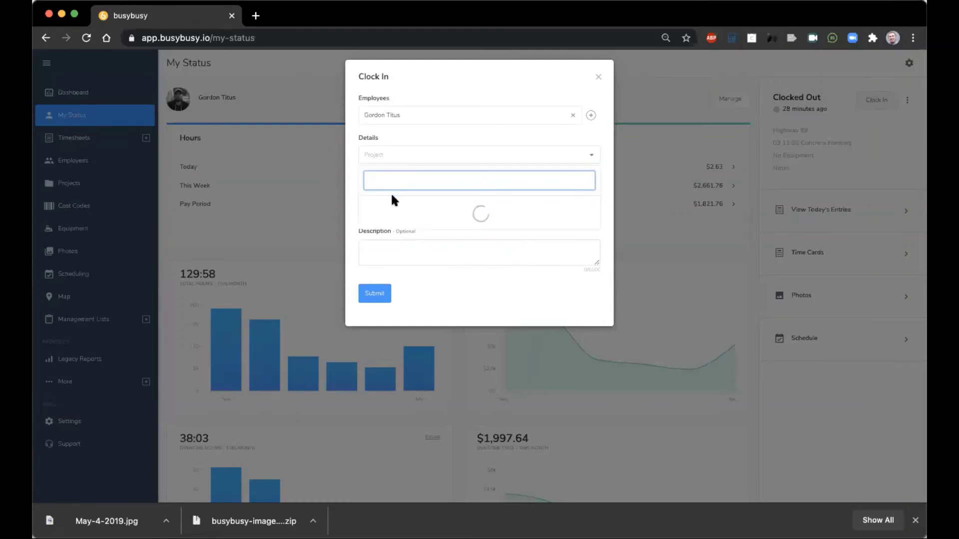
{"action": "left_click", "coordinate": [392, 212]}
{"action": "left_click", "coordinate": [400, 184]}
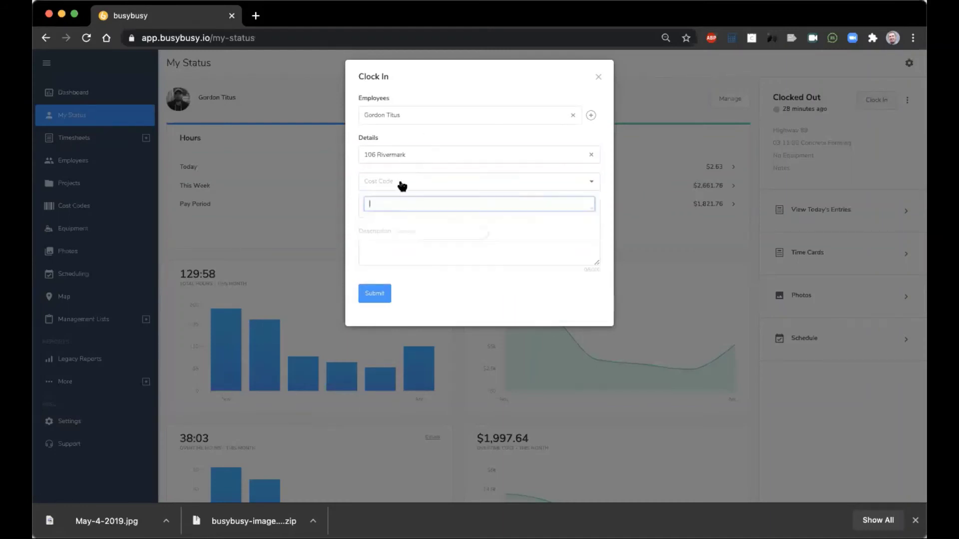
{"action": "left_click", "coordinate": [391, 260]}
{"action": "left_click", "coordinate": [371, 296]}
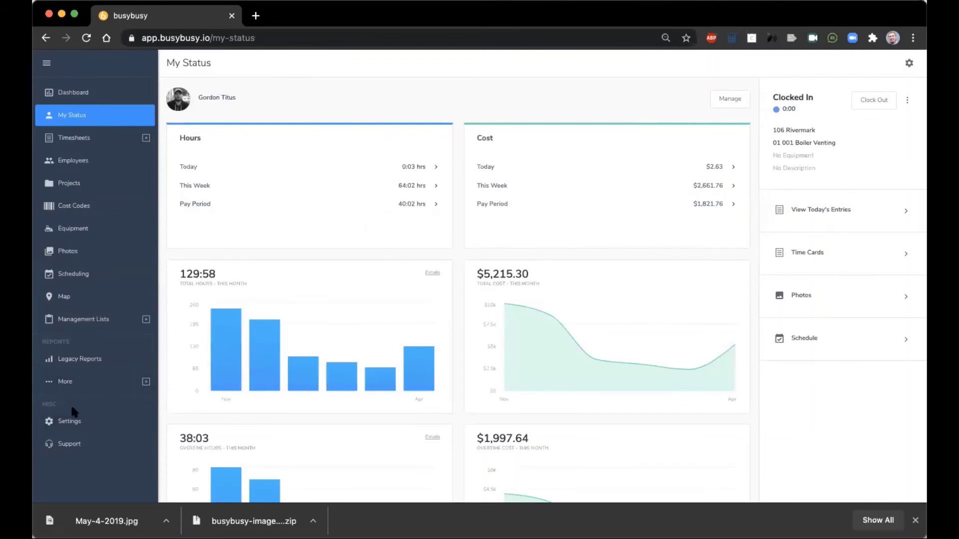
- Look at the Daily Sign In/Out options in the company settings and return to My Status
{"action": "left_click", "coordinate": [103, 421]}
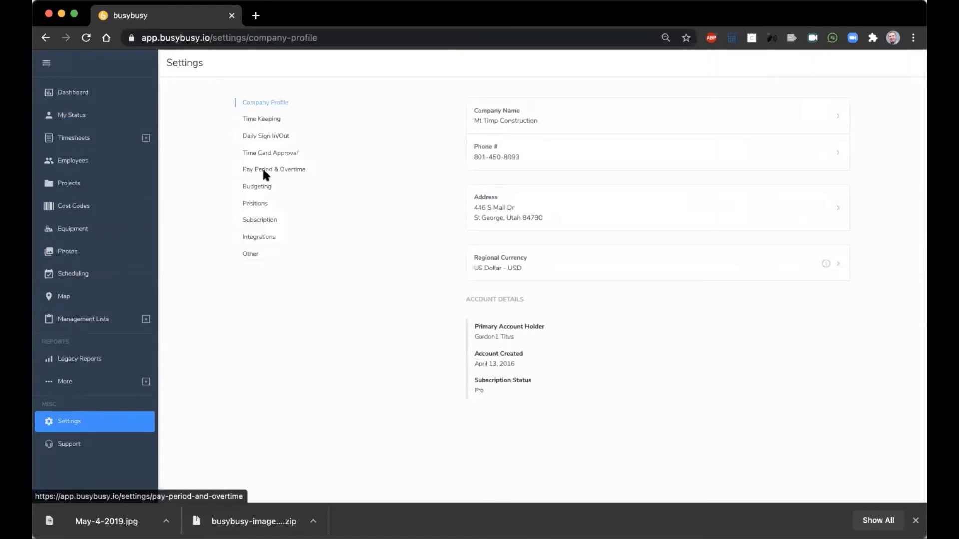
{"action": "left_click", "coordinate": [263, 135]}
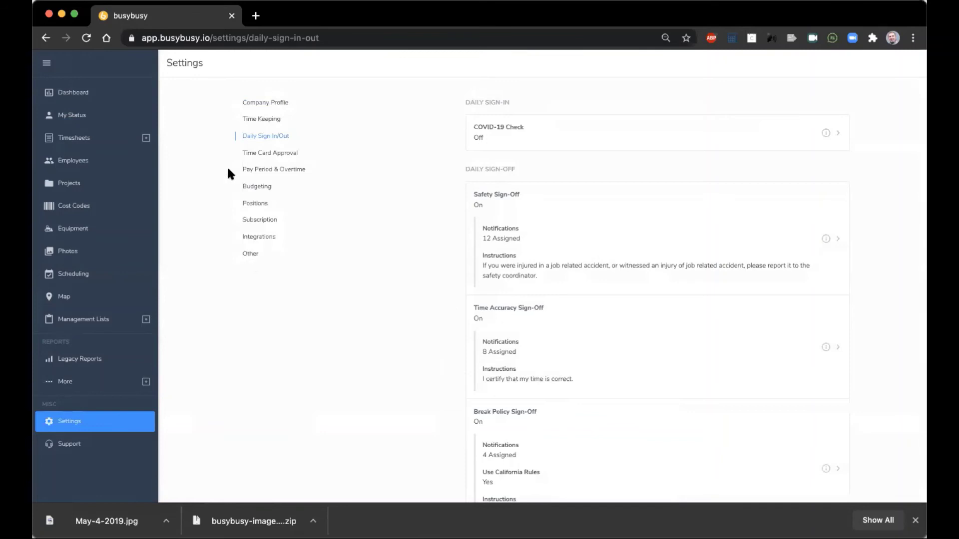
{"action": "left_click", "coordinate": [60, 116]}
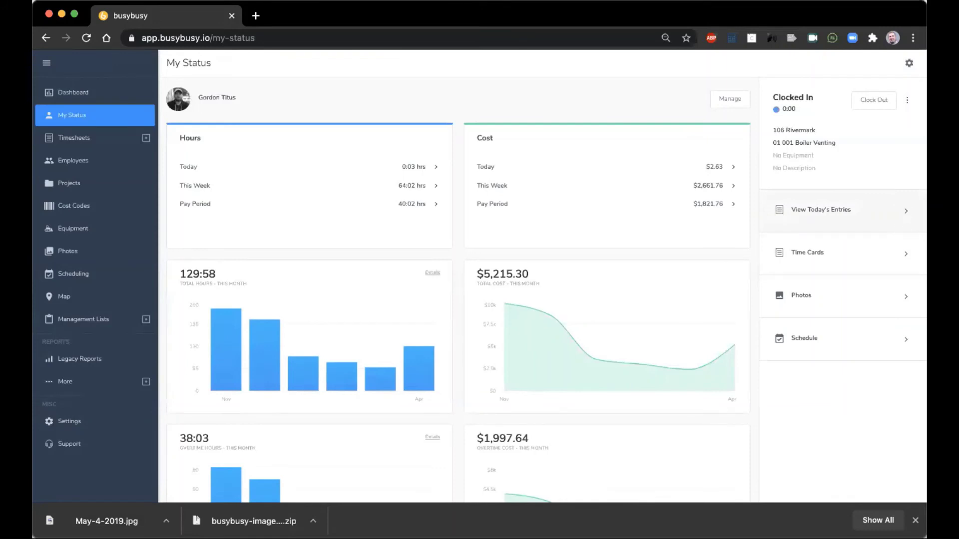
- Clock out, signing off with no injury, California break policy followed, and incorrect time explained as "Forgot to clock in at 7 am.", and refresh My Status
{"action": "left_click", "coordinate": [854, 99]}
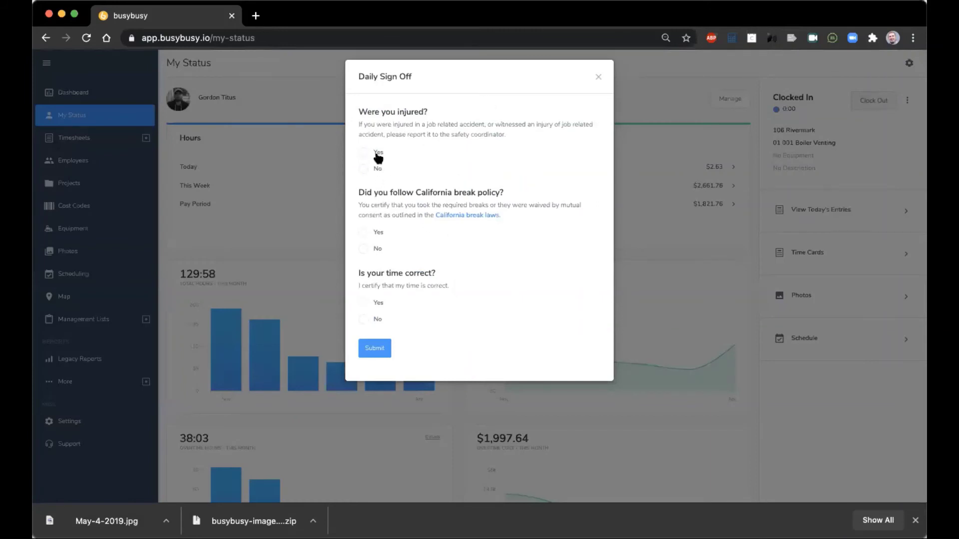
{"action": "left_click", "coordinate": [363, 171]}
{"action": "left_click", "coordinate": [365, 234]}
{"action": "left_click", "coordinate": [366, 320]}
{"action": "left_click", "coordinate": [397, 361]}
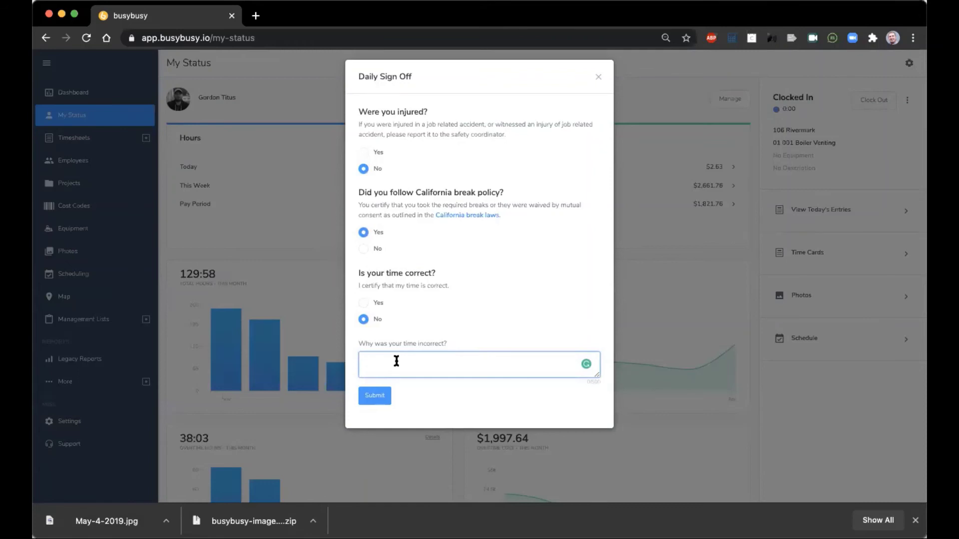
{"action": "type", "text": "Forgot to clock in at 7 am."}
{"action": "left_click", "coordinate": [370, 398]}
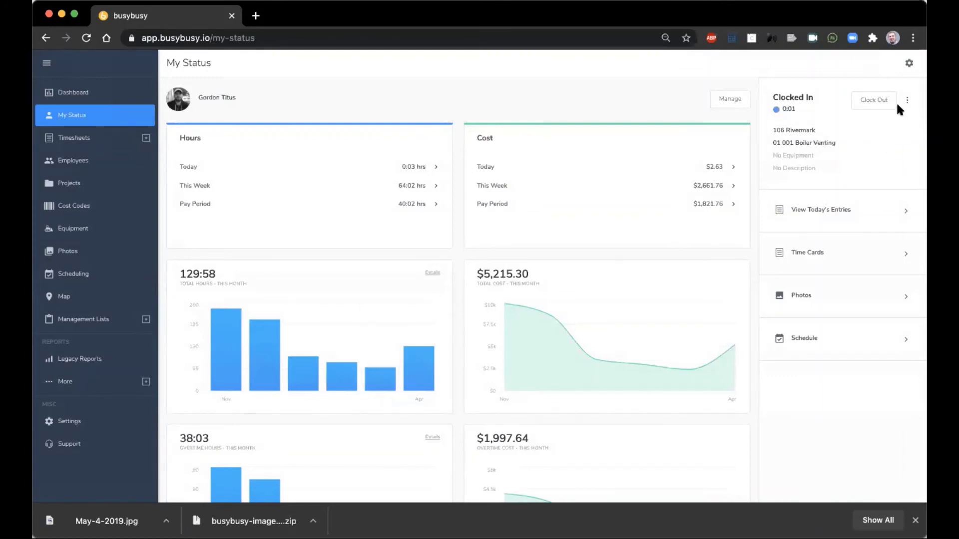
{"action": "left_click", "coordinate": [868, 100]}
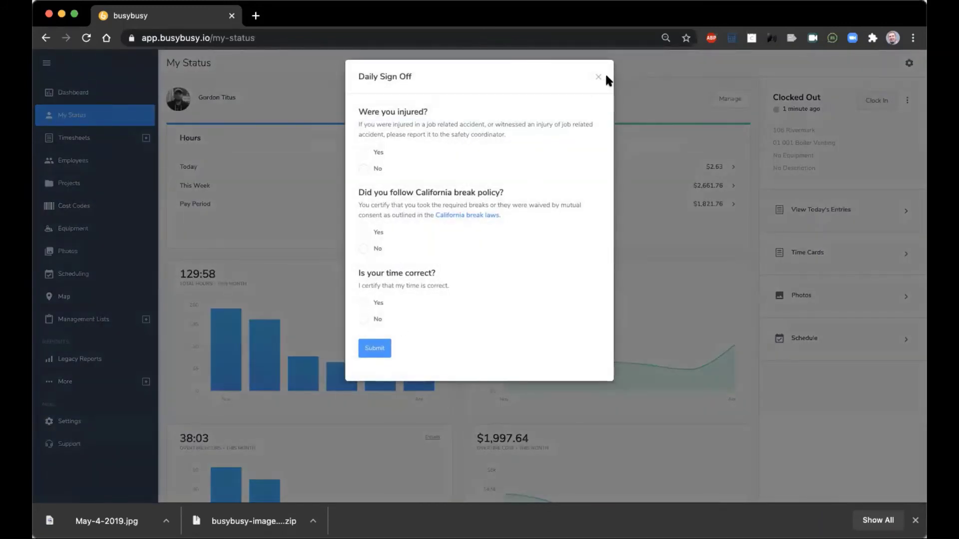
{"action": "left_click", "coordinate": [599, 77]}
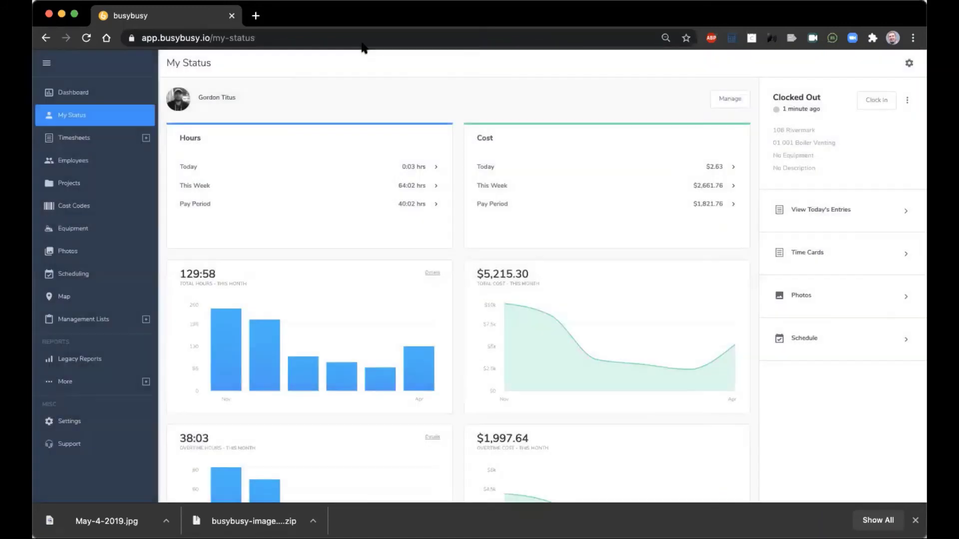
{"action": "left_click", "coordinate": [85, 39]}
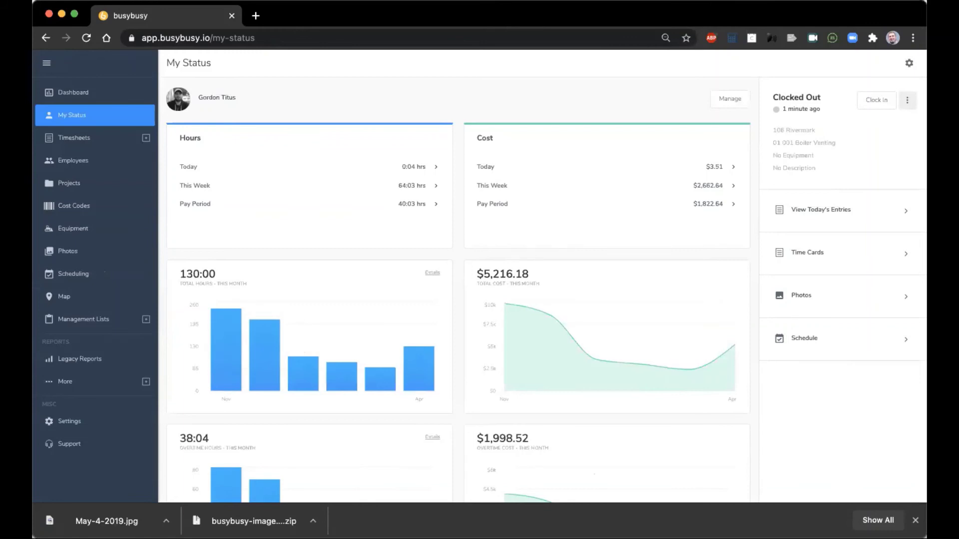
- Try out a backdated clock-in with a 7:00 AM start time, view the project choices, and close the form without submitting
{"action": "left_click", "coordinate": [908, 100]}
{"action": "left_click", "coordinate": [835, 105]}
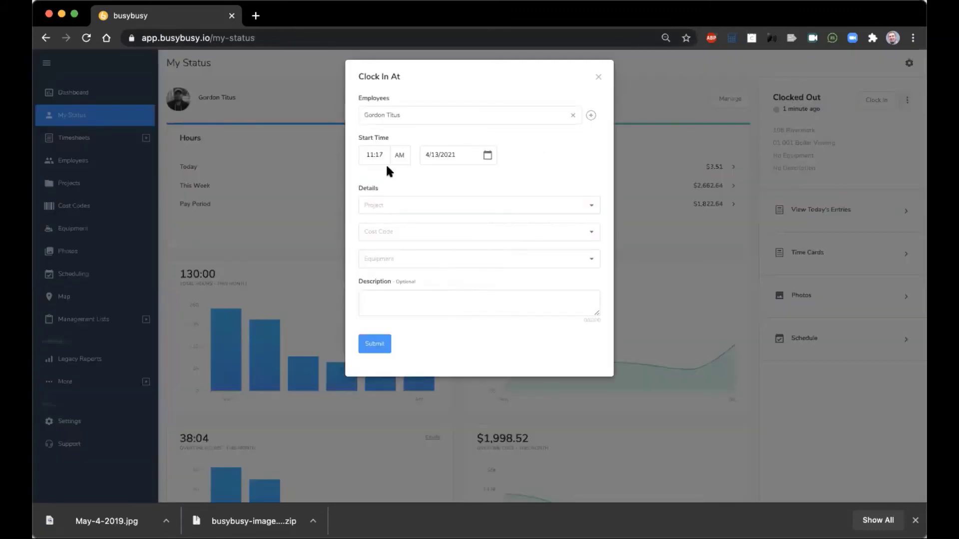
{"action": "left_click", "coordinate": [369, 159]}
{"action": "type", "text": "700"}
{"action": "left_click", "coordinate": [386, 206]}
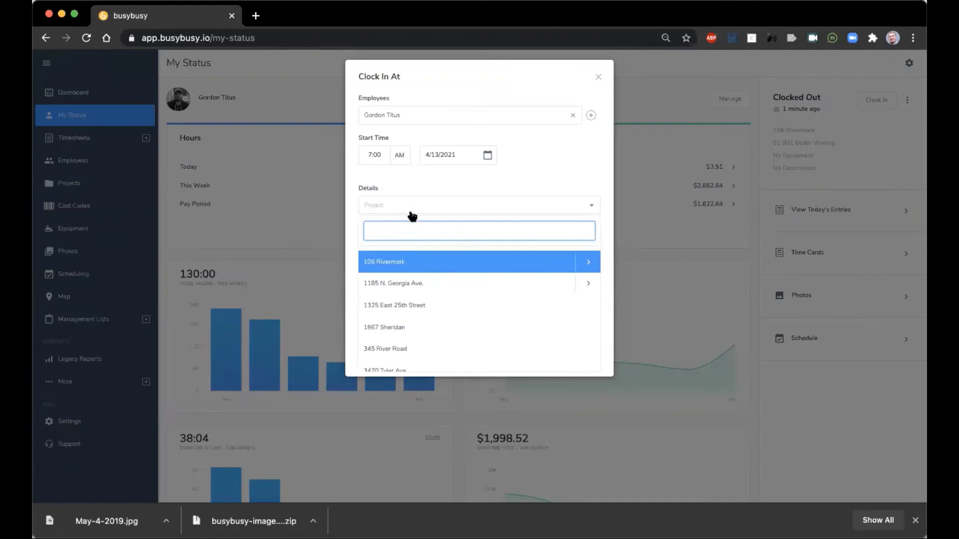
{"action": "left_click", "coordinate": [400, 182]}
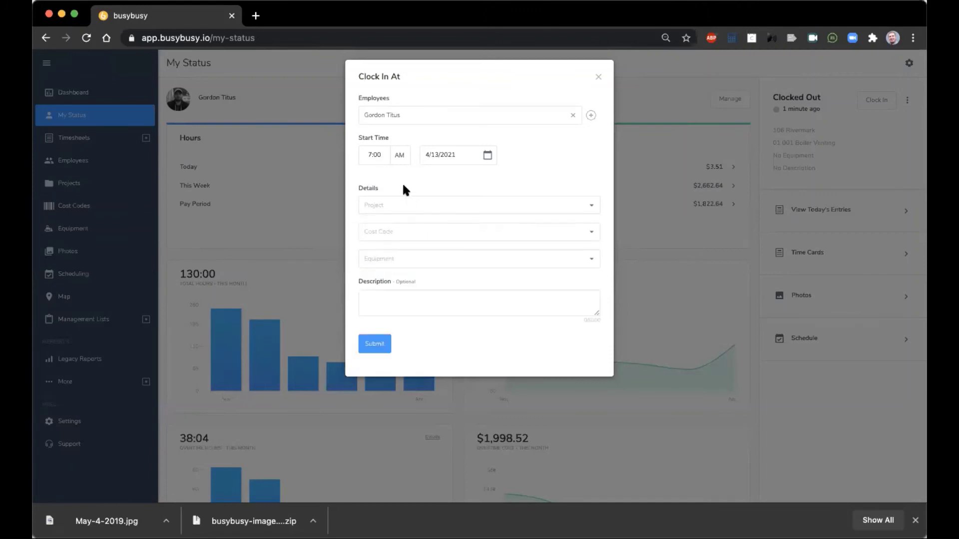
{"action": "left_click", "coordinate": [598, 77]}
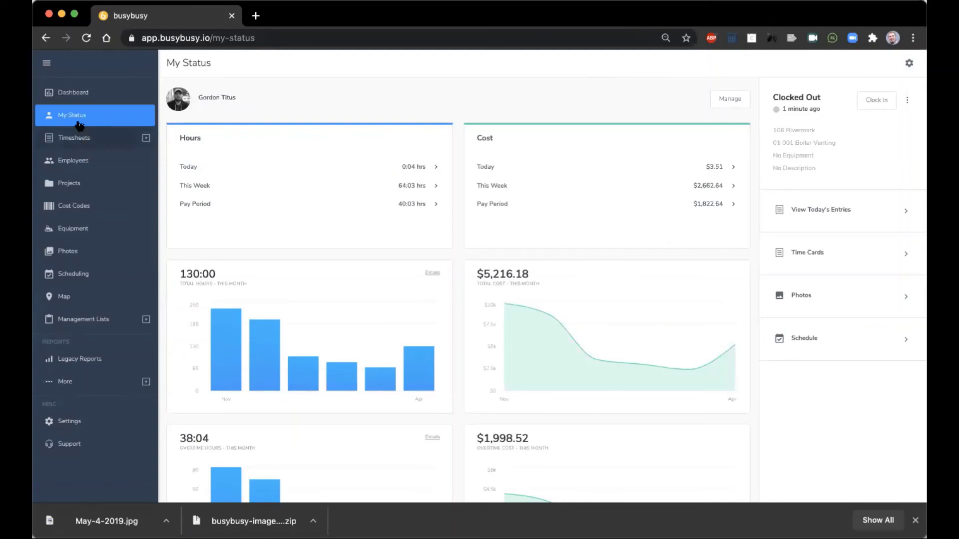
- Open the Time Cards timesheet for the previous pay period, Sun, Apr 4 - Sat, Apr 10
{"action": "left_click", "coordinate": [144, 139]}
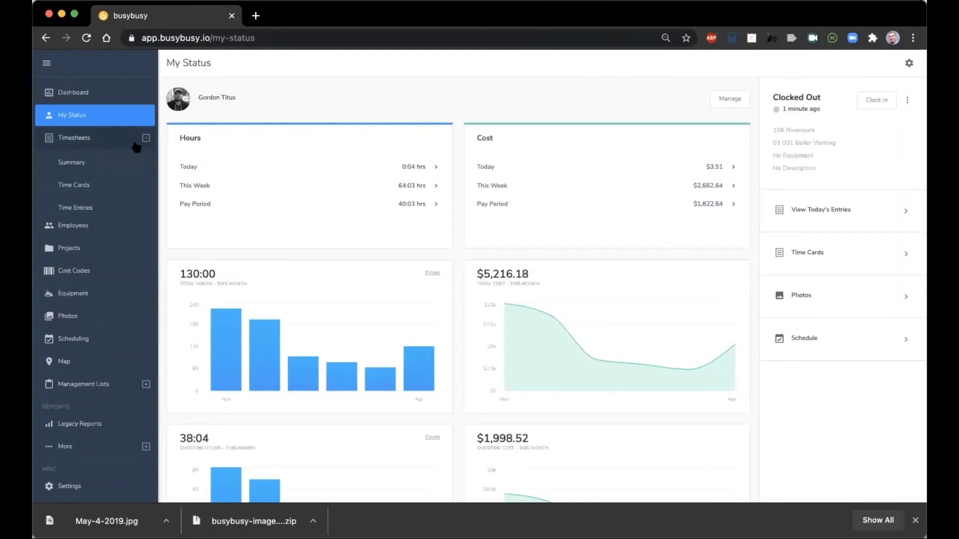
{"action": "left_click", "coordinate": [97, 185]}
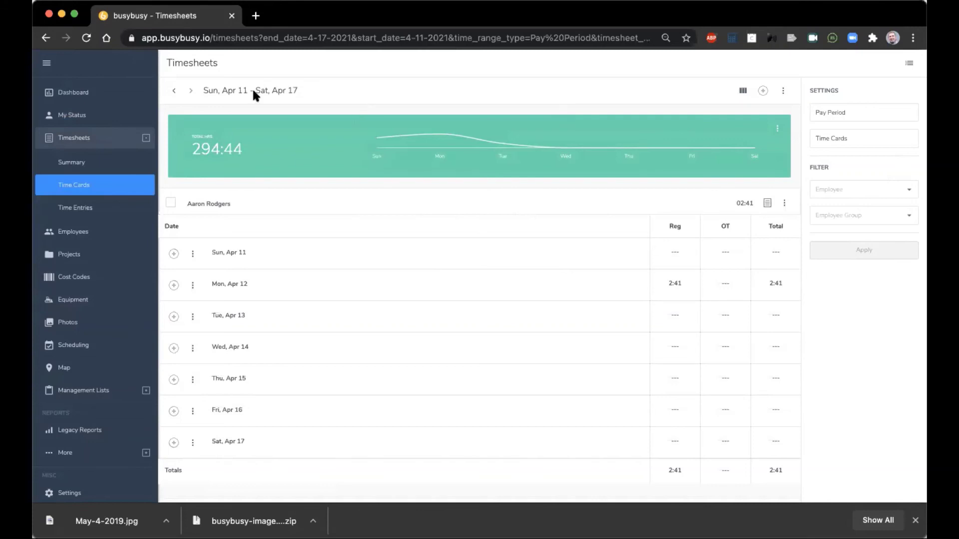
{"action": "left_click", "coordinate": [175, 91]}
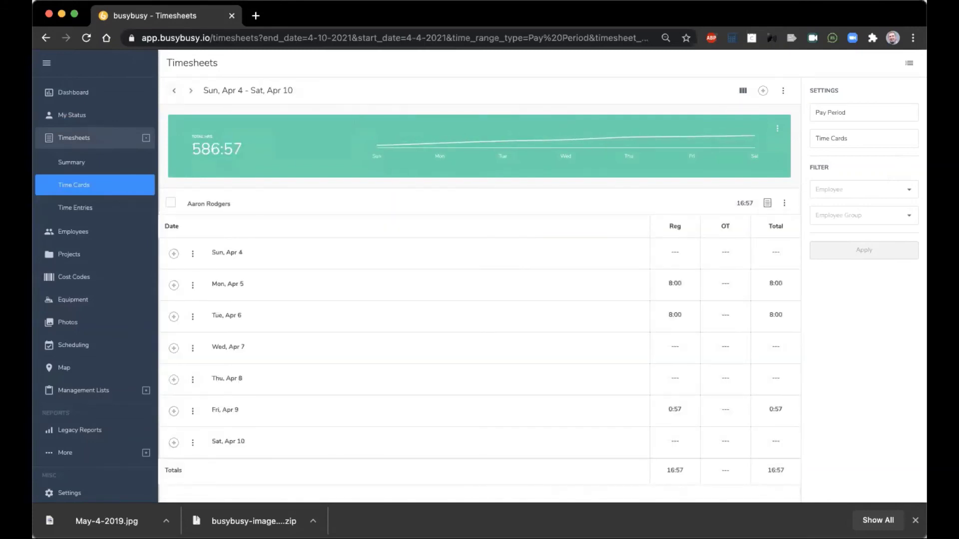
- Filter the time cards by the Industrial Division employee group
{"action": "left_click", "coordinate": [907, 220]}
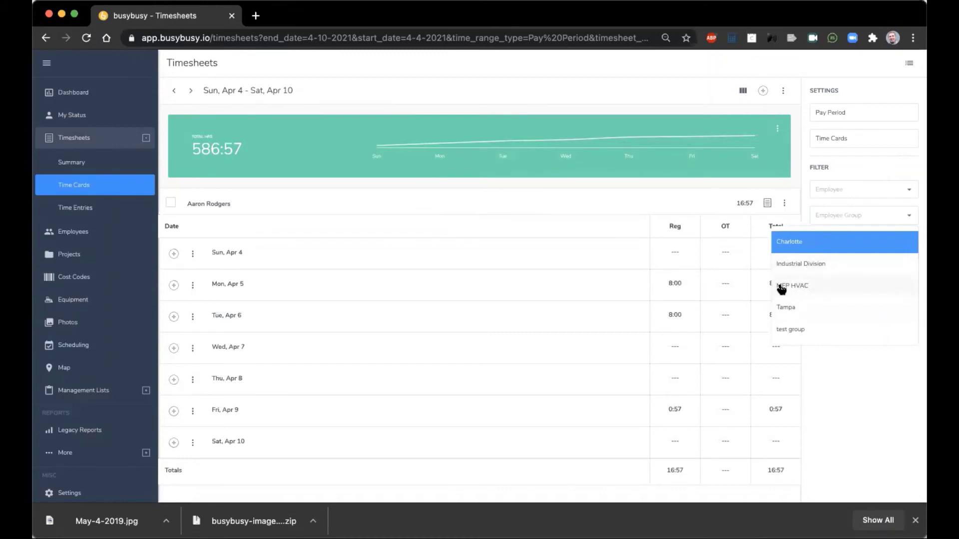
{"action": "left_click", "coordinate": [802, 270]}
{"action": "left_click", "coordinate": [839, 249]}
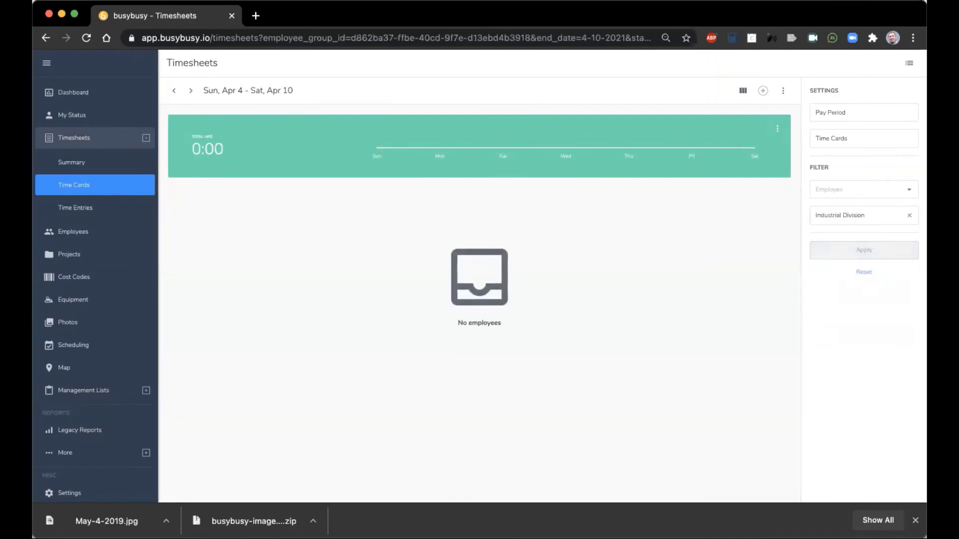
- Filter the time cards by the test group employee group and look through the listed cards
{"action": "left_click", "coordinate": [853, 216]}
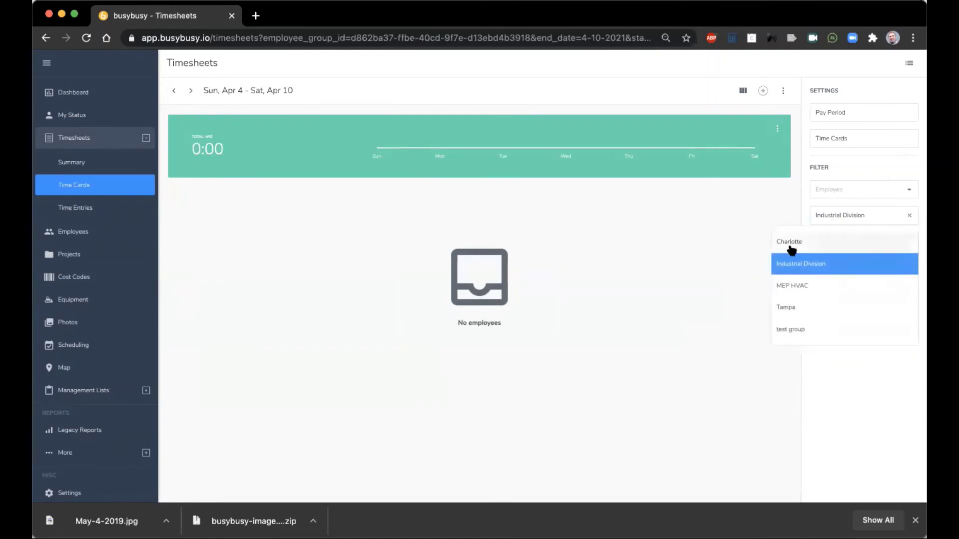
{"action": "left_click", "coordinate": [791, 330]}
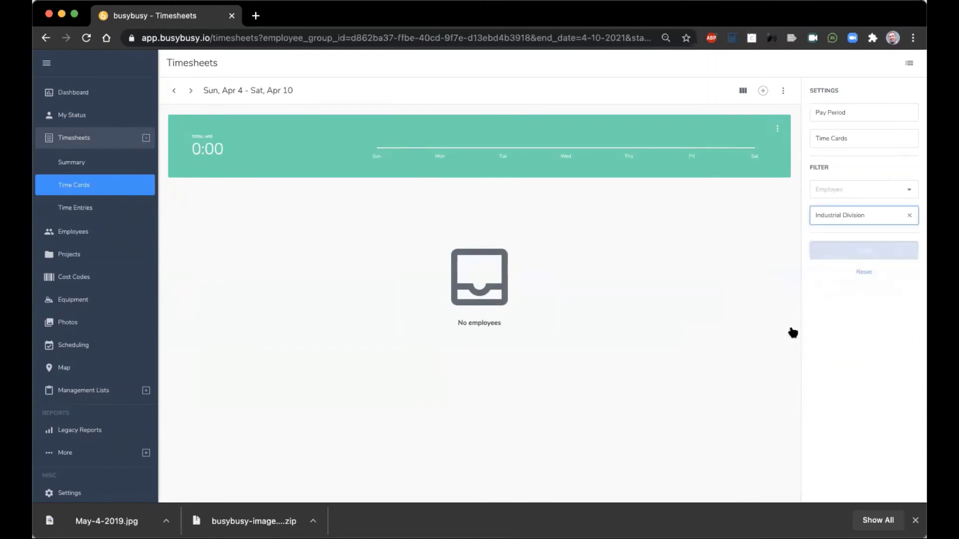
{"action": "left_click", "coordinate": [859, 257]}
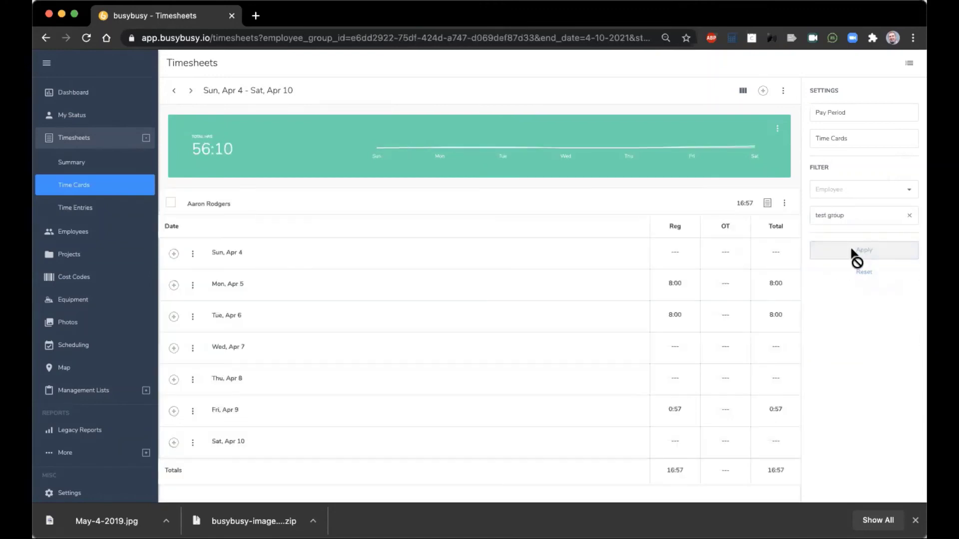
{"action": "scroll", "coordinate": [316, 300], "scroll_direction": "down", "scroll_amount": 6}
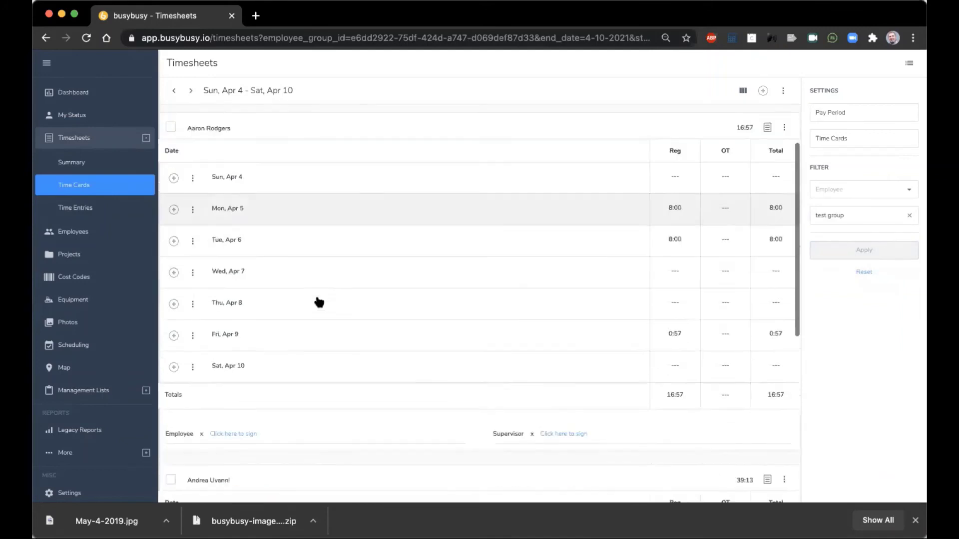
{"action": "scroll", "coordinate": [320, 302], "scroll_direction": "up", "scroll_amount": 6}
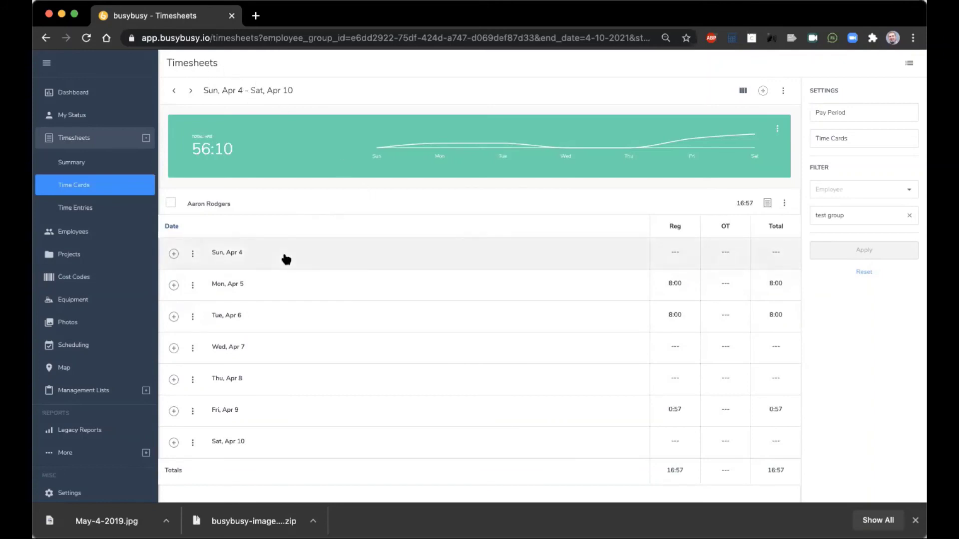
- View the Employee Approval signature form on the first employee's time card and close it unsigned
{"action": "scroll", "coordinate": [257, 278], "scroll_direction": "down", "scroll_amount": 5}
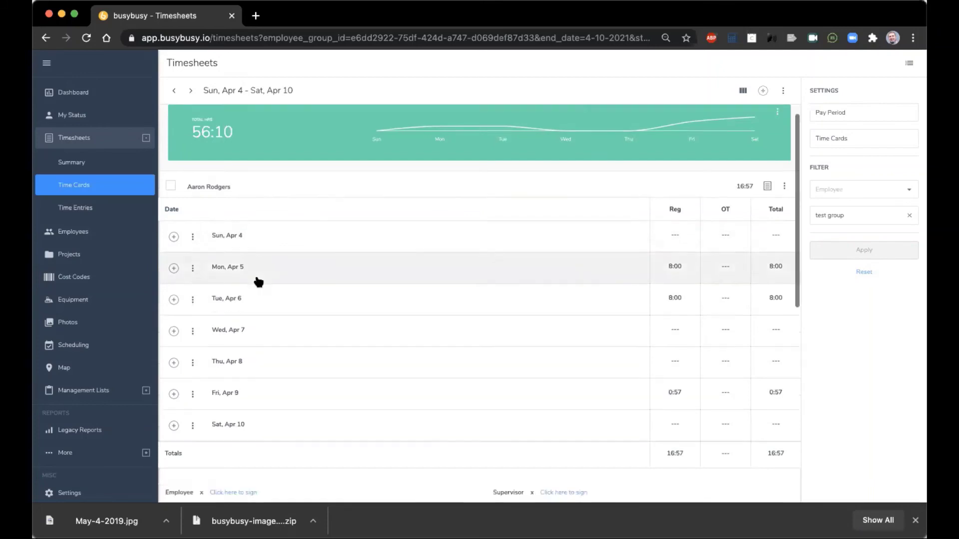
{"action": "scroll", "coordinate": [256, 278], "scroll_direction": "down", "scroll_amount": 2}
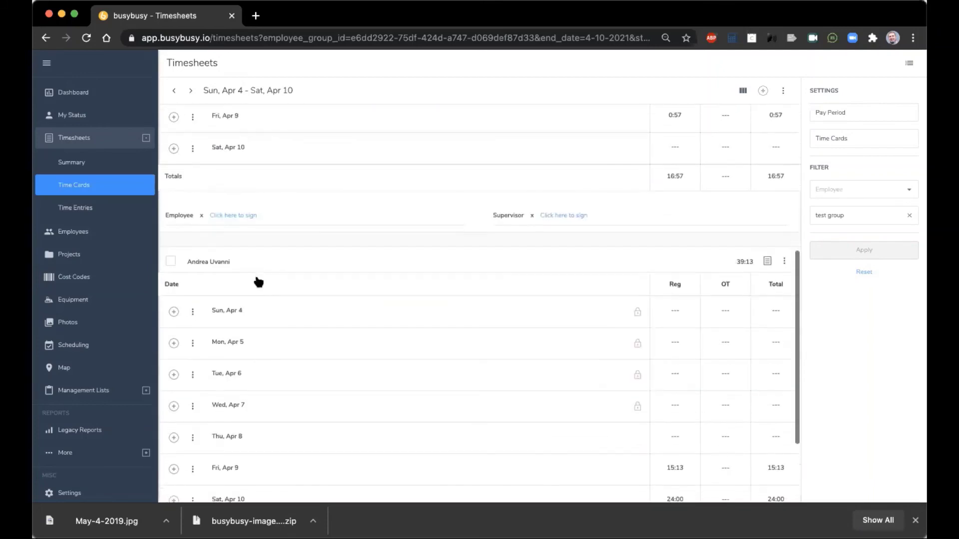
{"action": "left_click", "coordinate": [230, 216]}
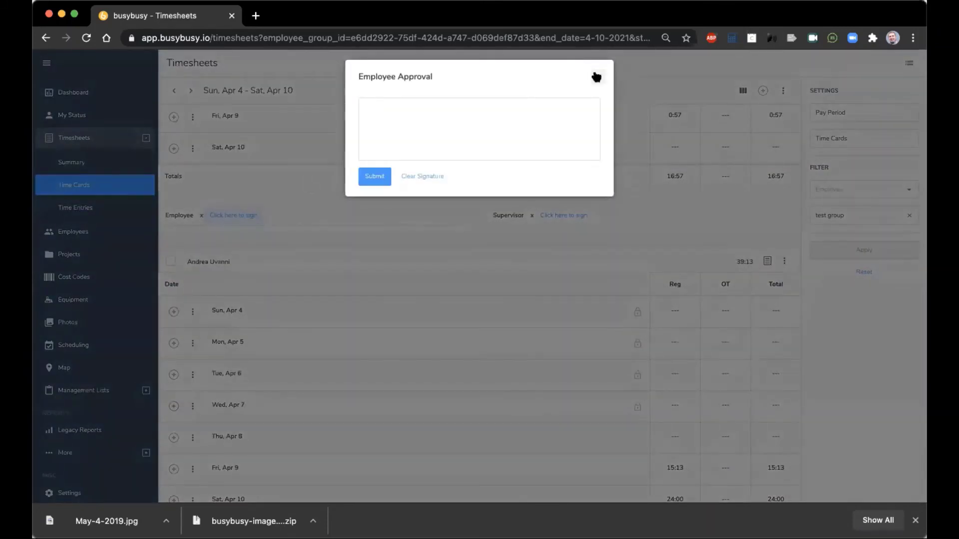
{"action": "left_click", "coordinate": [596, 76]}
- Sign the Supervisor Approval on the first employee's time card with a freehand signature and submit it
{"action": "left_click", "coordinate": [561, 214]}
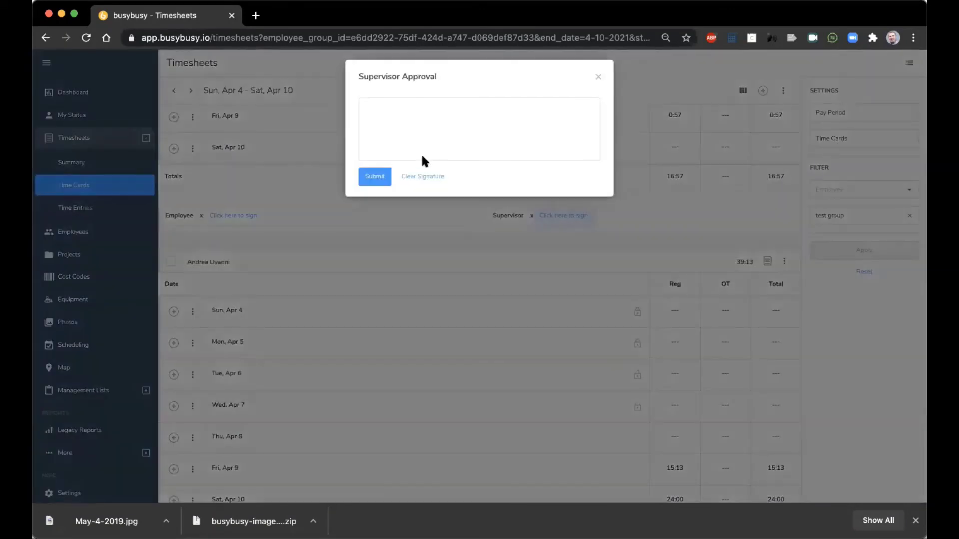
{"action": "mouse_move", "coordinate": [389, 149]}
{"action": "left_mouse_down"}
{"action": "mouse_move", "coordinate": [477, 114]}
{"action": "mouse_move", "coordinate": [443, 133]}
{"action": "mouse_move", "coordinate": [510, 119]}
{"action": "left_mouse_up"}
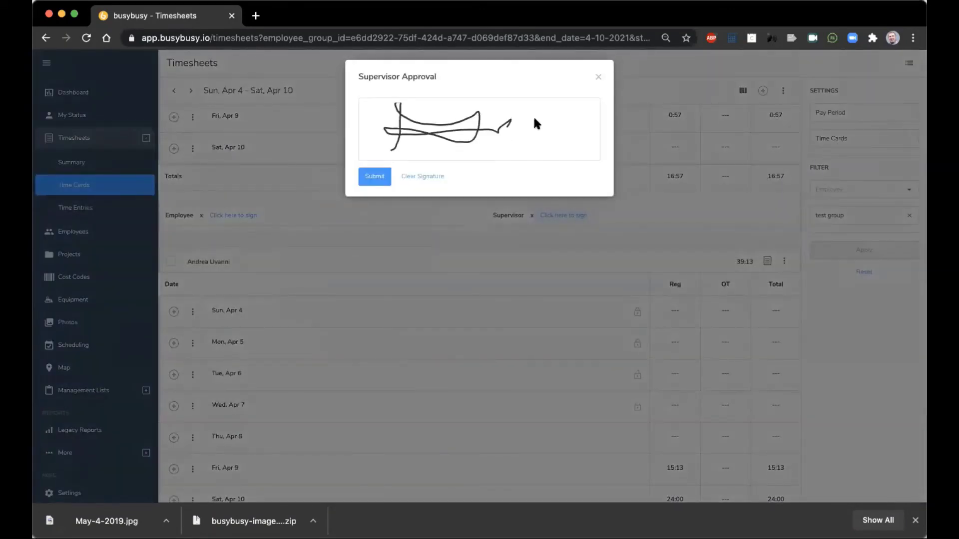
{"action": "left_click", "coordinate": [372, 176]}
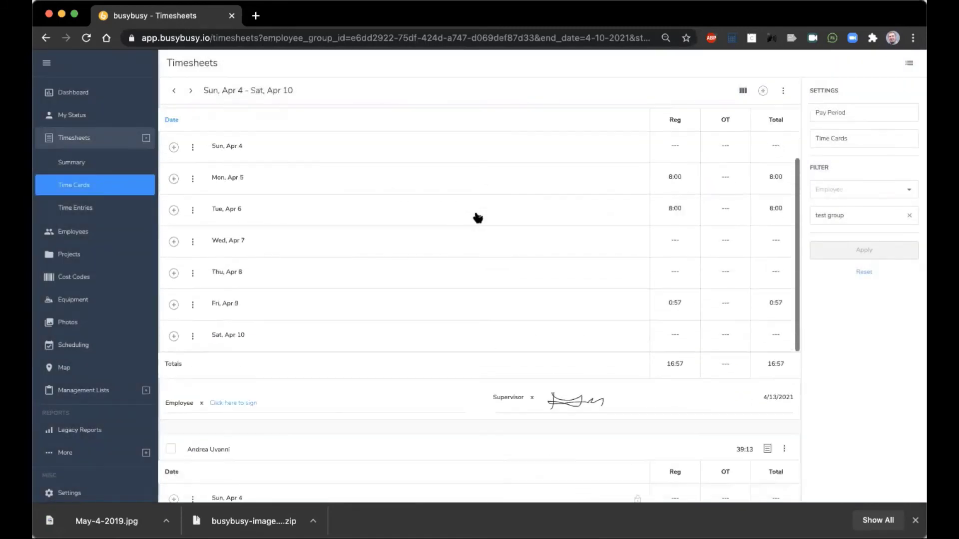
- Open the Time Entries timesheet for test group and look across the entry columns
{"action": "scroll", "coordinate": [476, 212], "scroll_direction": "down", "scroll_amount": 1}
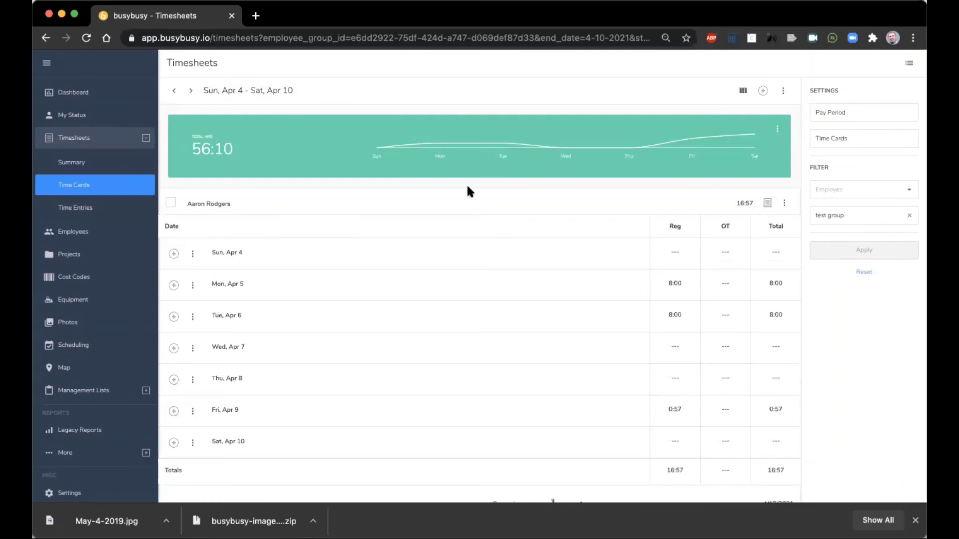
{"action": "left_click", "coordinate": [85, 208]}
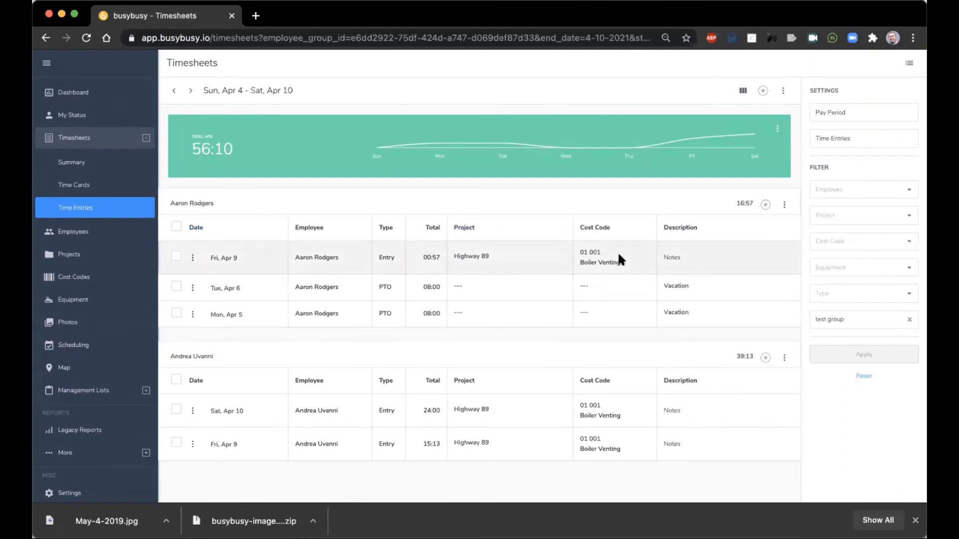
{"action": "scroll", "coordinate": [609, 251], "scroll_direction": "right", "scroll_amount": 1}
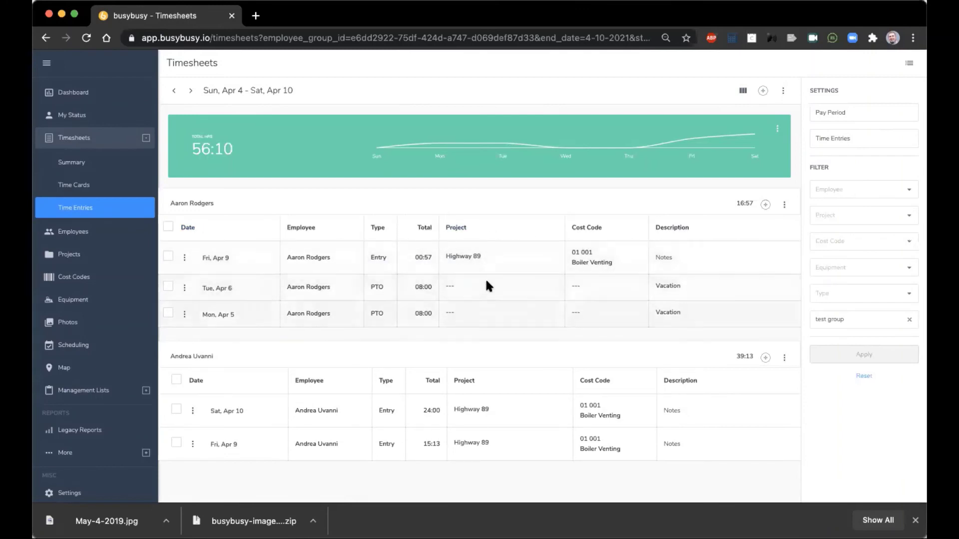
{"action": "scroll", "coordinate": [493, 282], "scroll_direction": "right", "scroll_amount": 2}
{"action": "scroll", "coordinate": [493, 281], "scroll_direction": "left", "scroll_amount": 3}
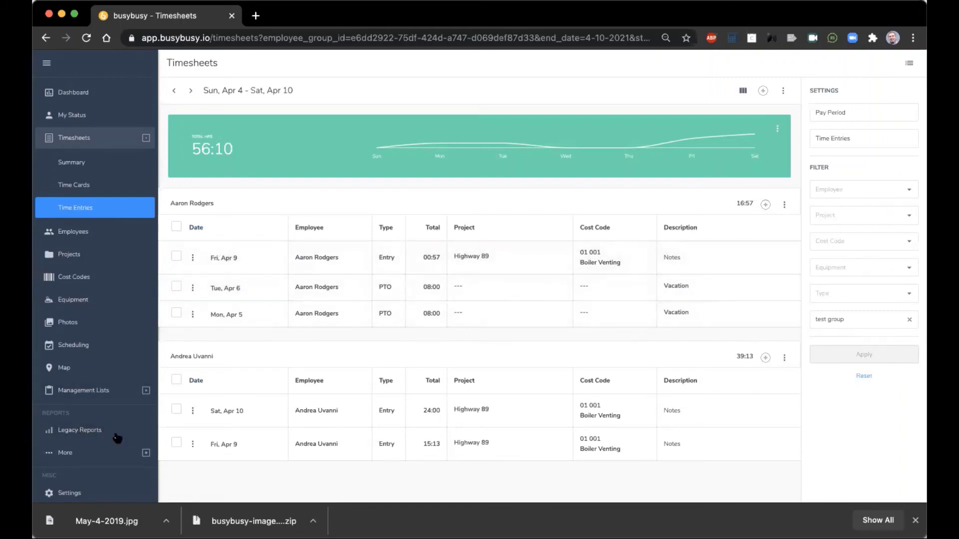
- Open the Time Cards report in Legacy Reports, examine the project summary of the test group employee with vacation entries, and return to the timesheets
{"action": "left_click", "coordinate": [88, 435]}
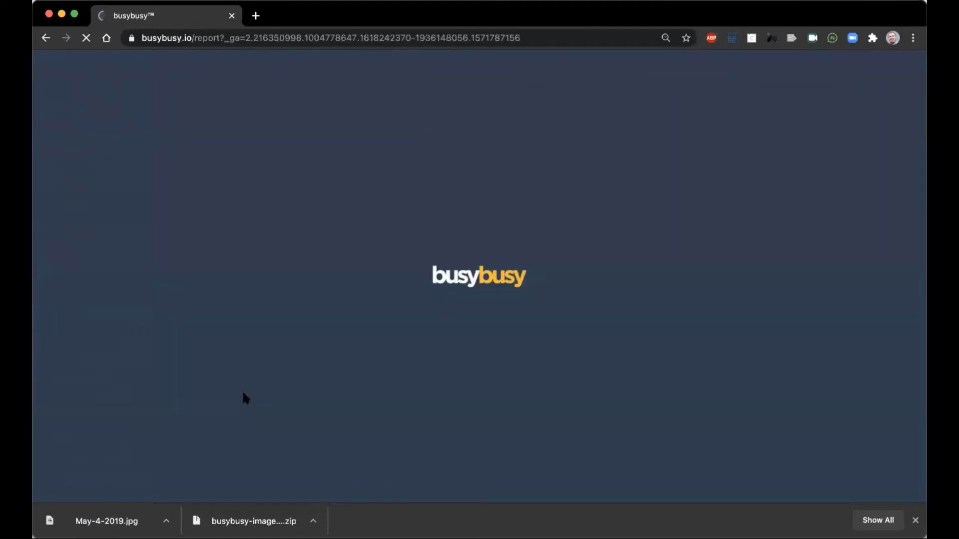
{"action": "scroll", "coordinate": [242, 389], "scroll_direction": "down", "scroll_amount": 3}
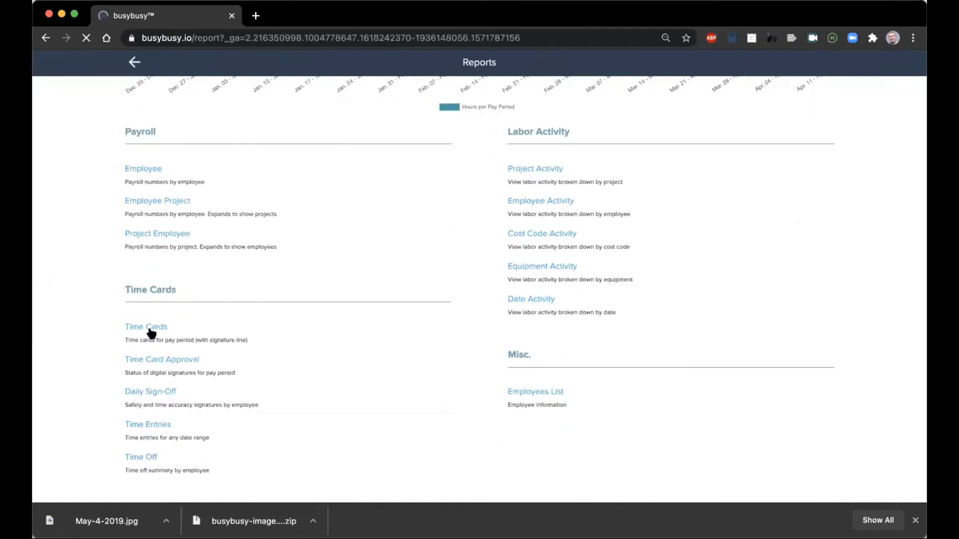
{"action": "left_click", "coordinate": [148, 327]}
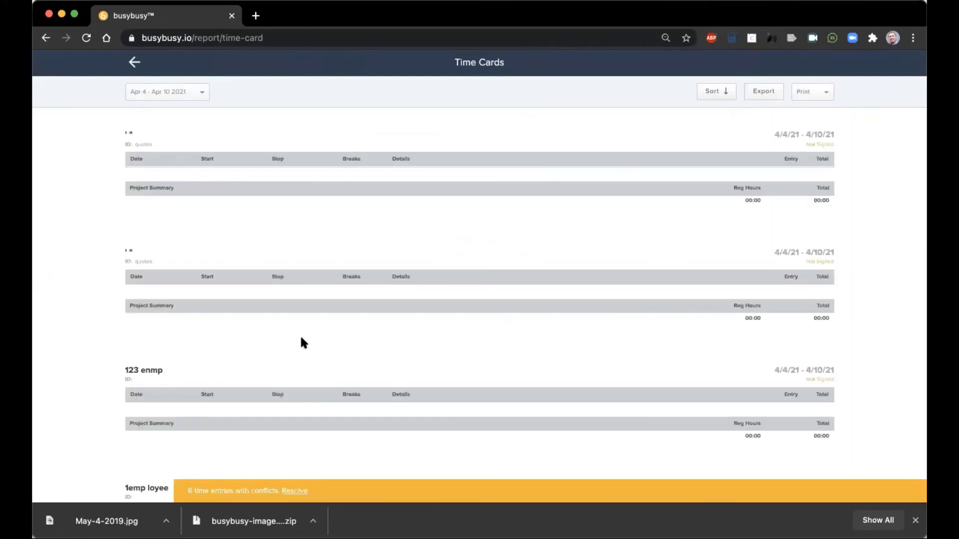
{"action": "scroll", "coordinate": [302, 341], "scroll_direction": "down", "scroll_amount": 7}
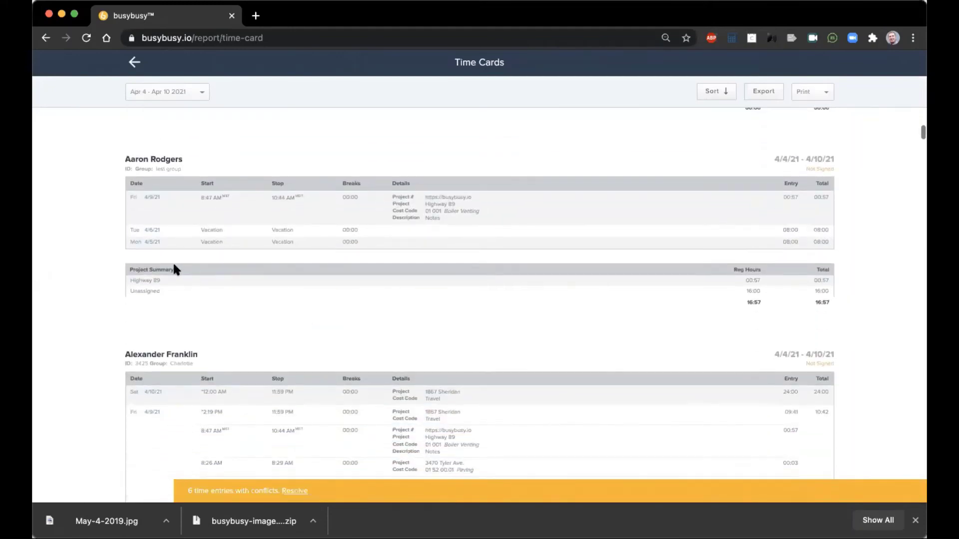
{"action": "left_click_drag", "start_coordinate": [120, 266], "coordinate": [192, 283]}
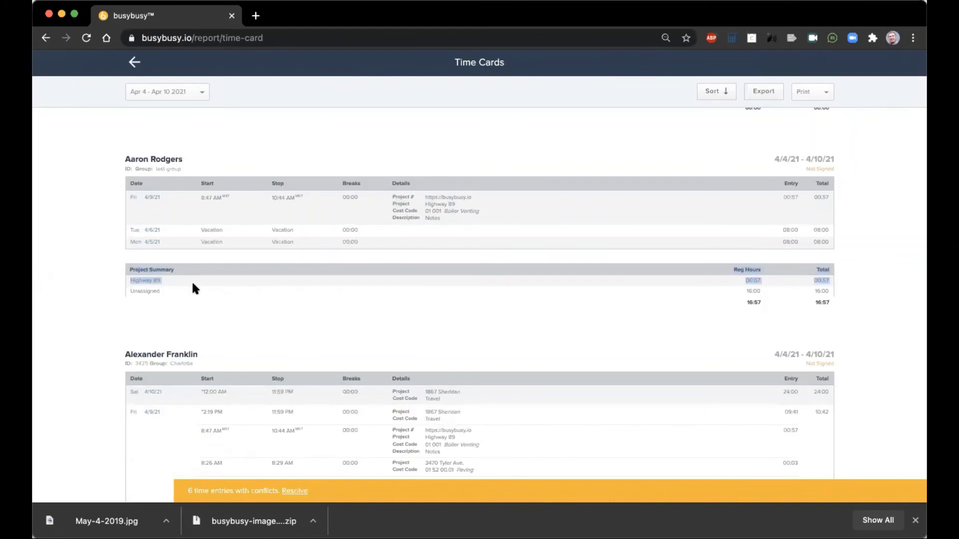
{"action": "left_click", "coordinate": [136, 63]}
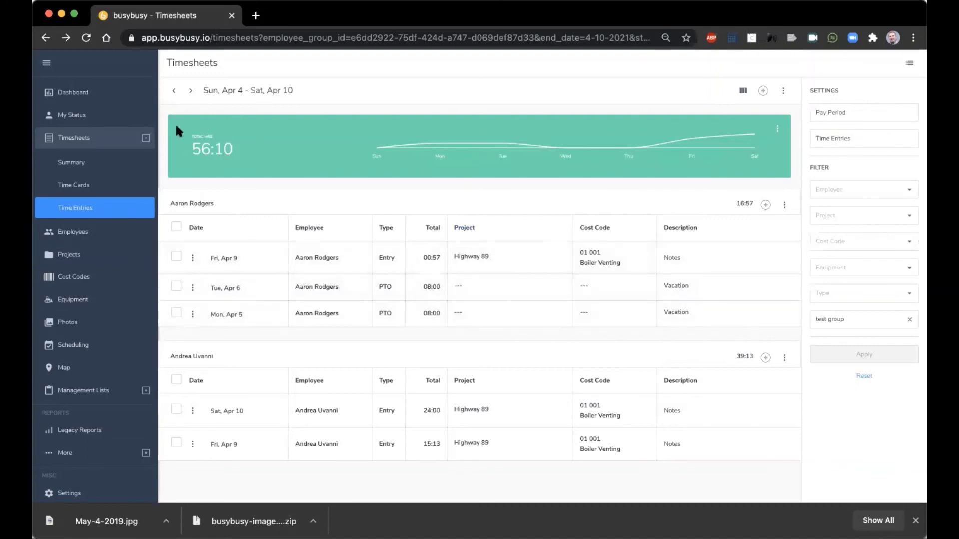
- Go to My Status and open a new incognito browser window
{"action": "left_click", "coordinate": [99, 117]}
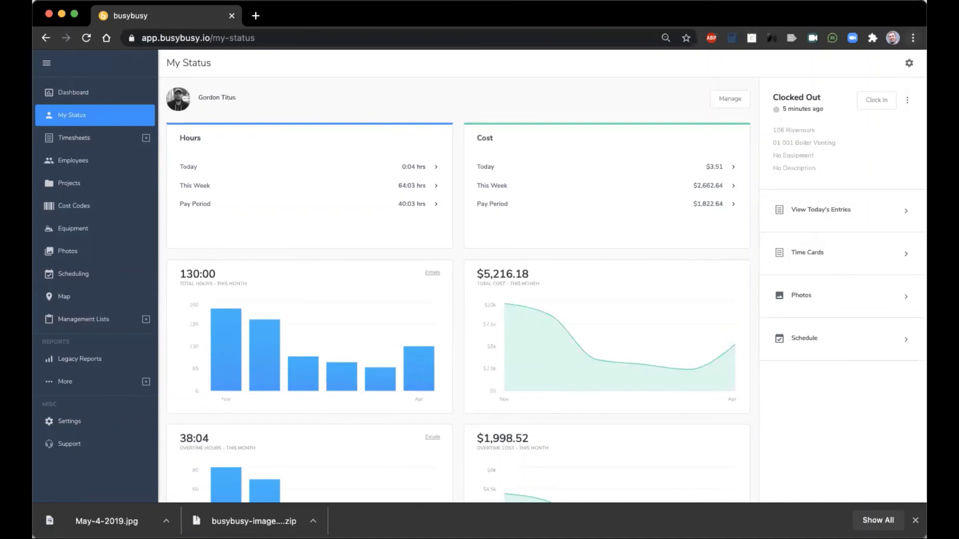
{"action": "left_click", "coordinate": [912, 38]}
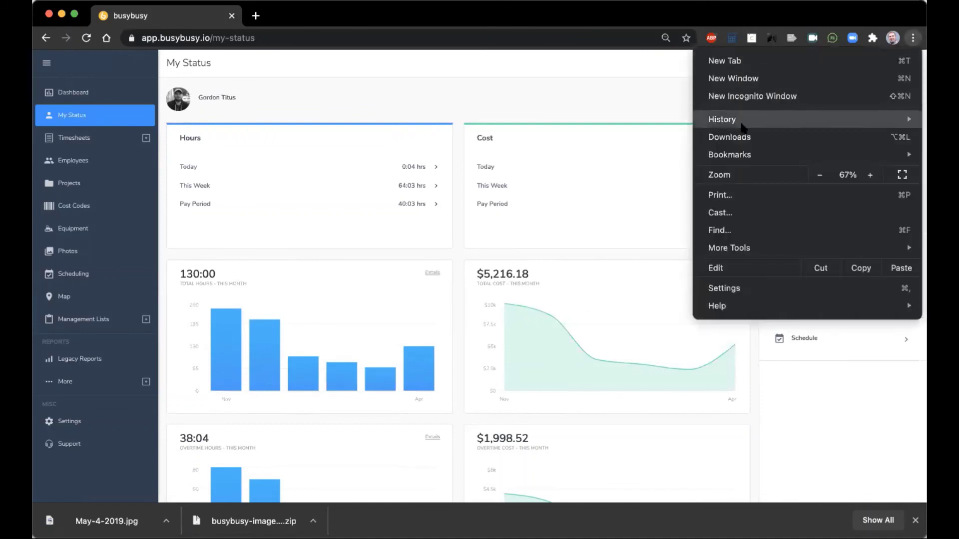
{"action": "left_click", "coordinate": [738, 94]}
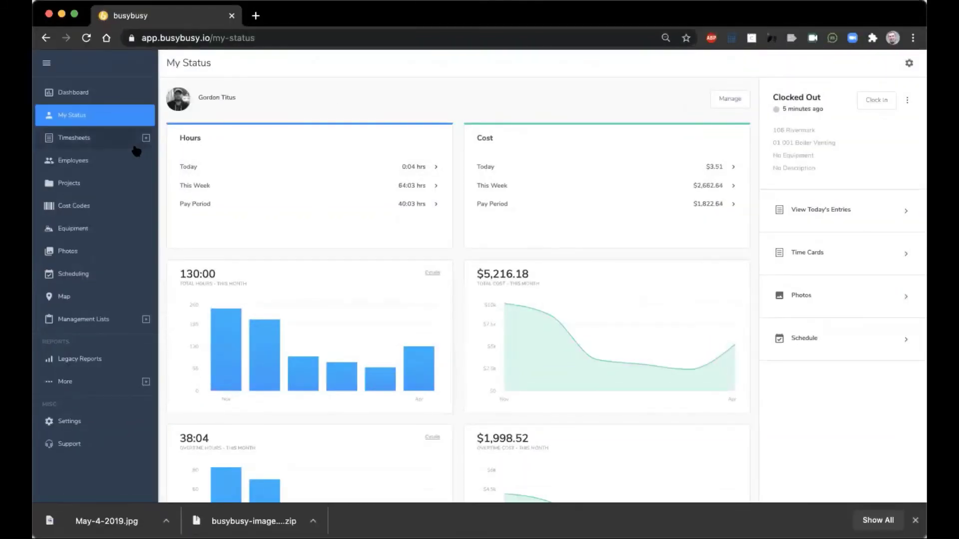
- Open the employee management list and view the profile of the first employee, whose position is Jeopardy Host
{"action": "left_click", "coordinate": [77, 161]}
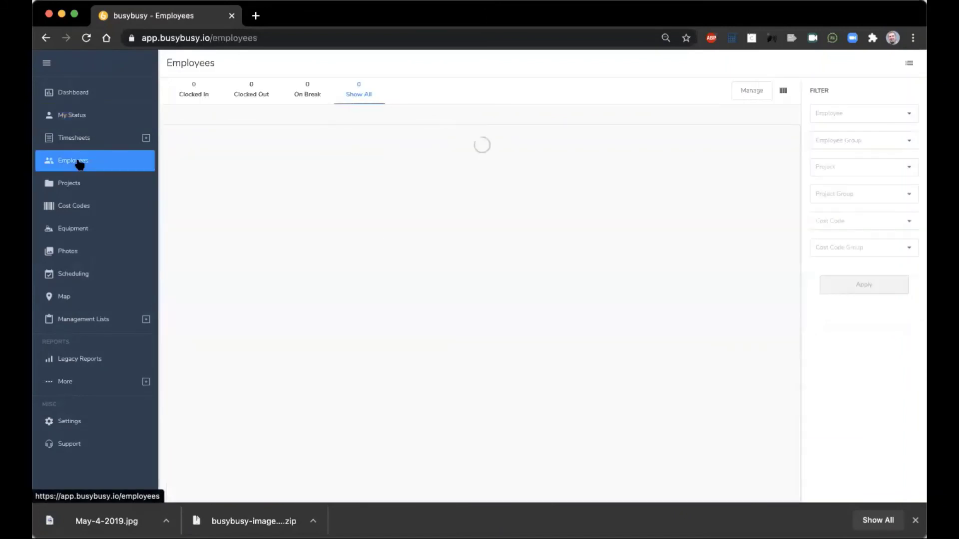
{"action": "left_click", "coordinate": [750, 91]}
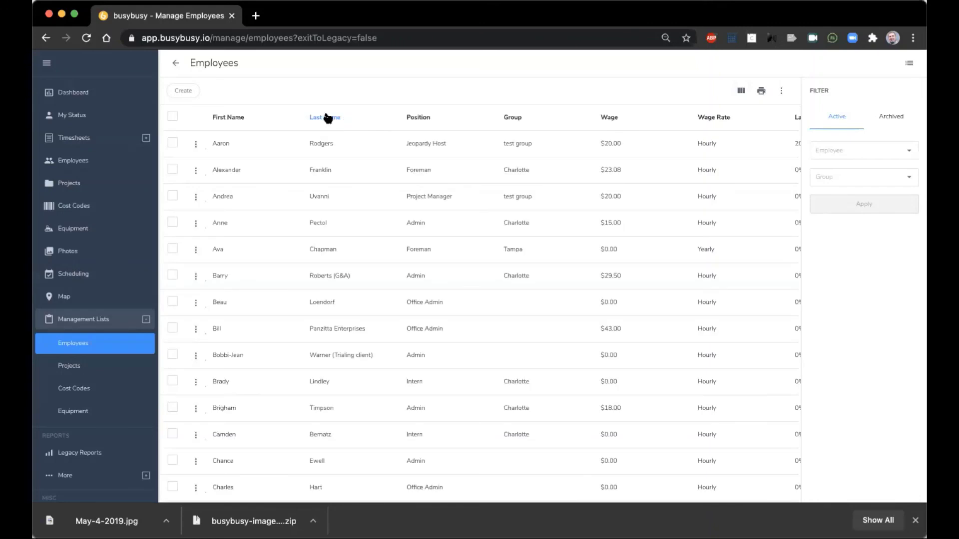
{"action": "left_click", "coordinate": [315, 143]}
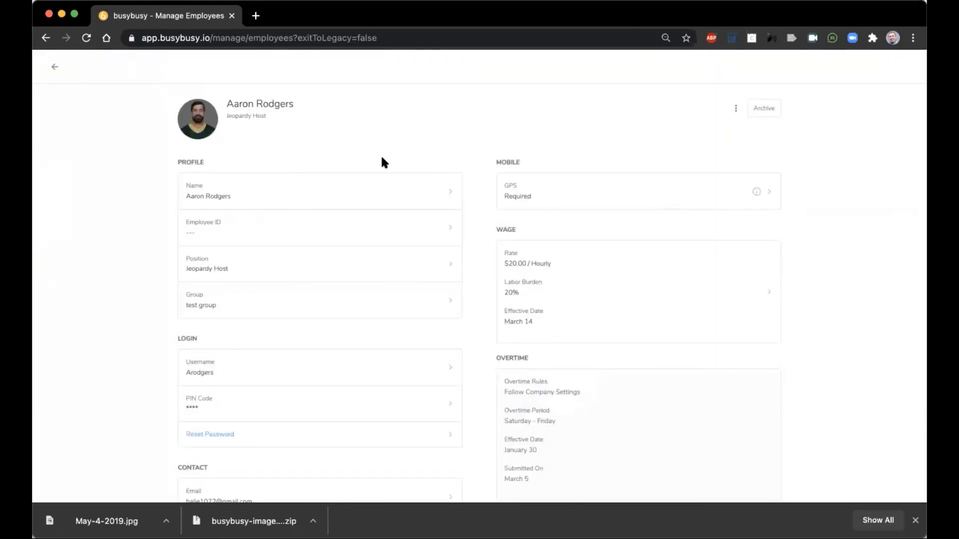
- Set the employee's position to Employee 5 and return to the employee management list
{"action": "left_click", "coordinate": [250, 264]}
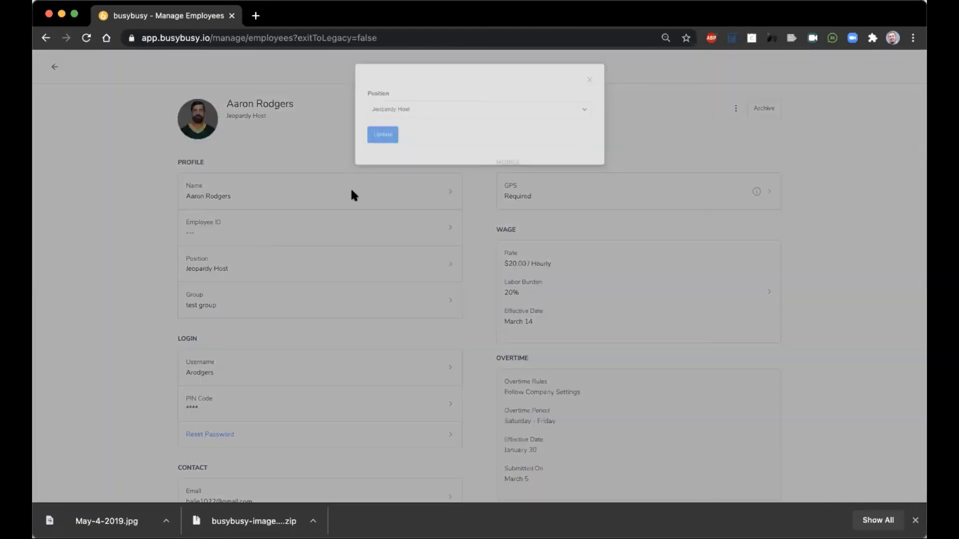
{"action": "left_click", "coordinate": [408, 110]}
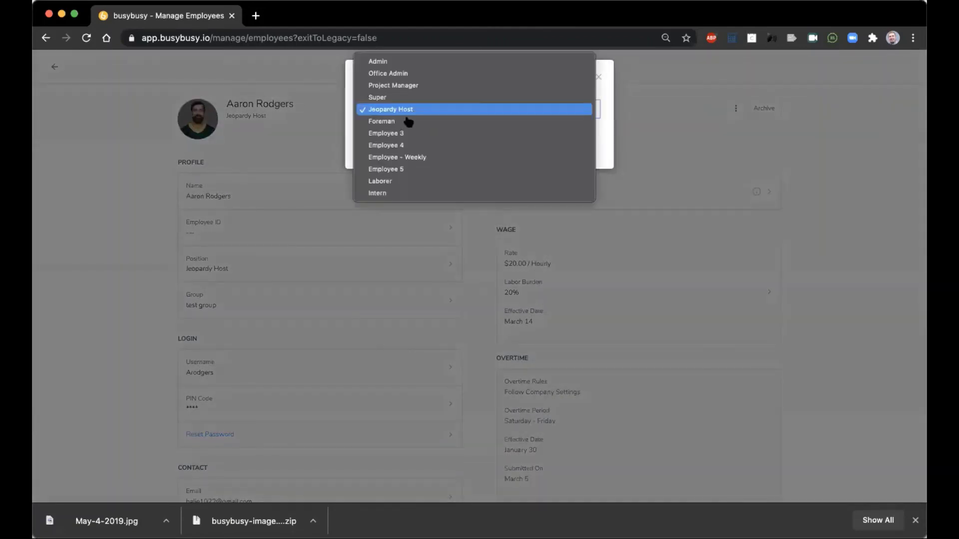
{"action": "left_click", "coordinate": [391, 172]}
{"action": "left_click", "coordinate": [373, 137]}
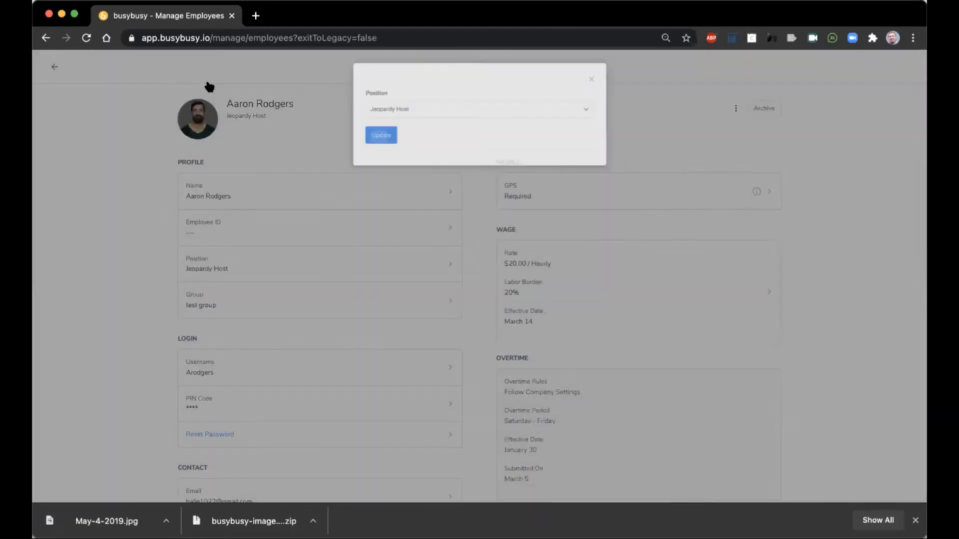
{"action": "left_click", "coordinate": [54, 67]}
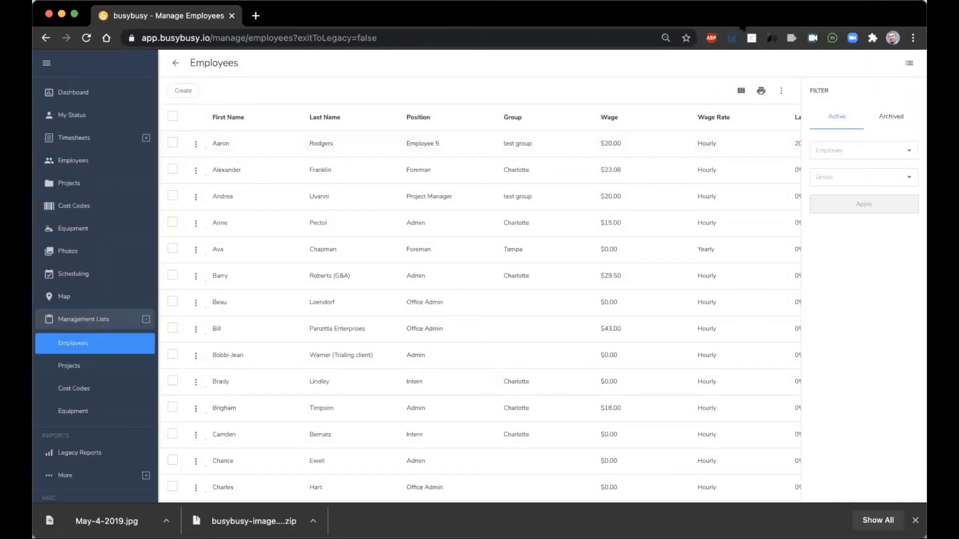
- Open another incognito browser window from the employee management page
{"action": "left_click", "coordinate": [913, 38]}
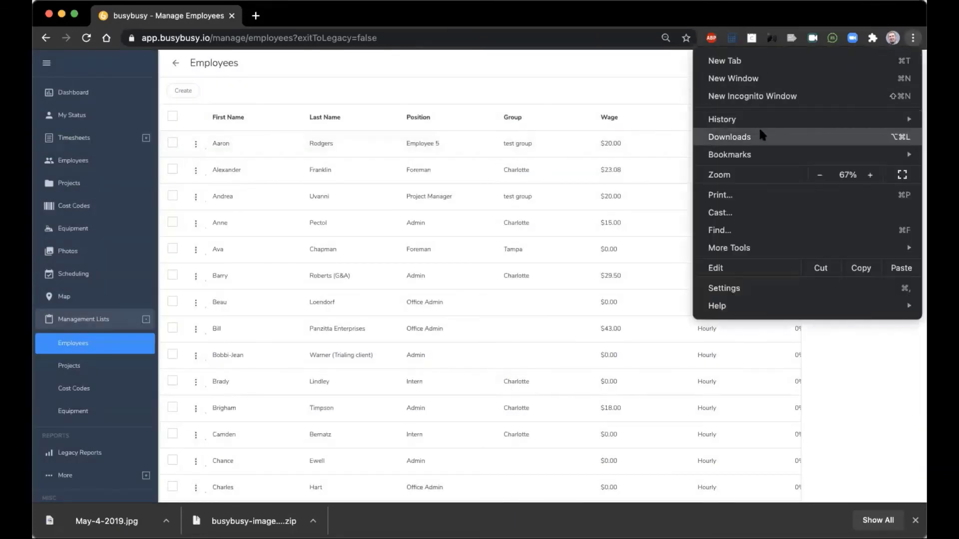
{"action": "left_click", "coordinate": [745, 97]}
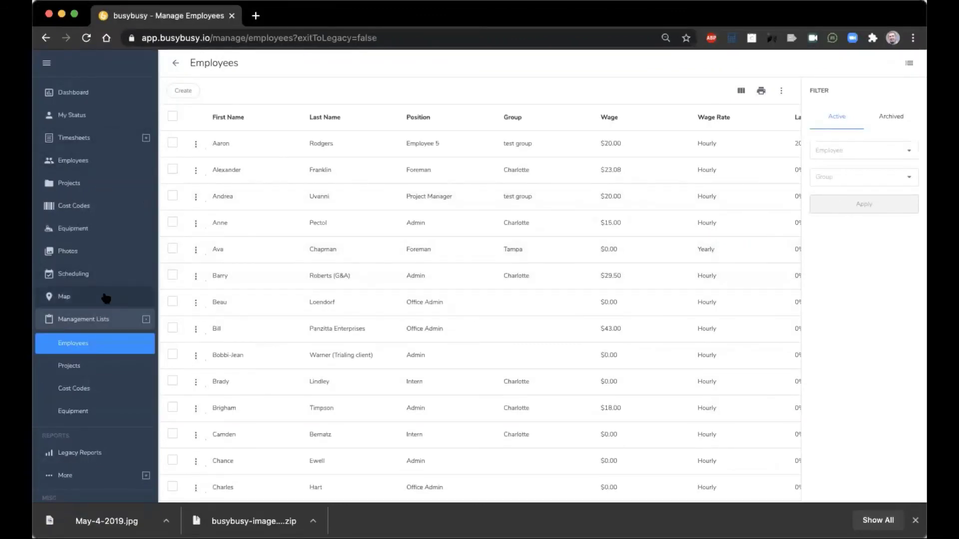
- Go to the company dashboard, open the Daily Sign-Off report from the Injuries tile, and return to the dashboard
{"action": "left_click", "coordinate": [78, 101]}
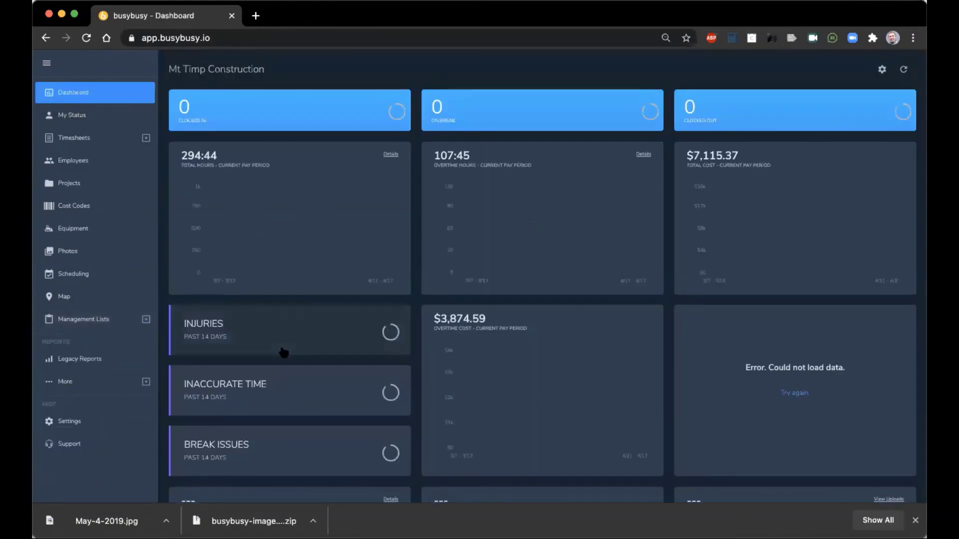
{"action": "scroll", "coordinate": [284, 353], "scroll_direction": "down", "scroll_amount": 3}
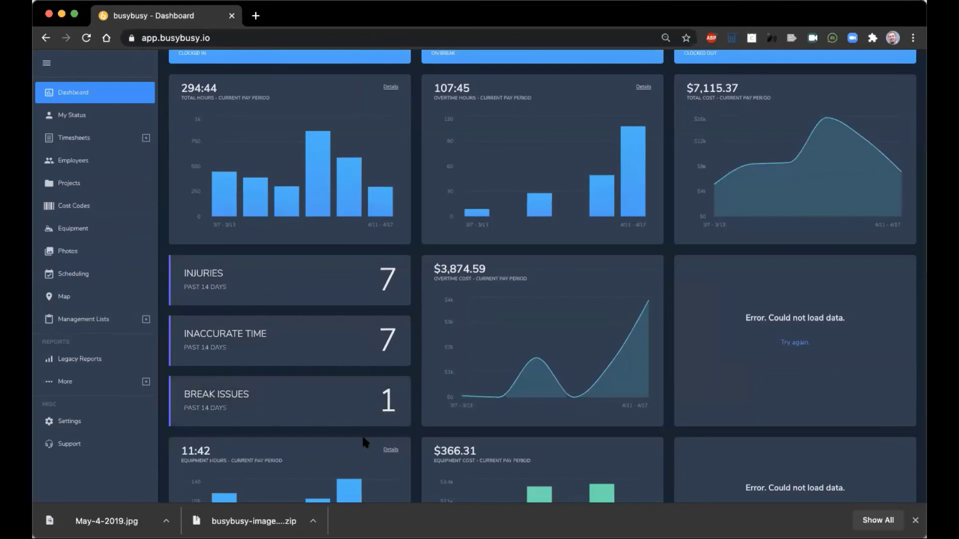
{"action": "left_click", "coordinate": [296, 282]}
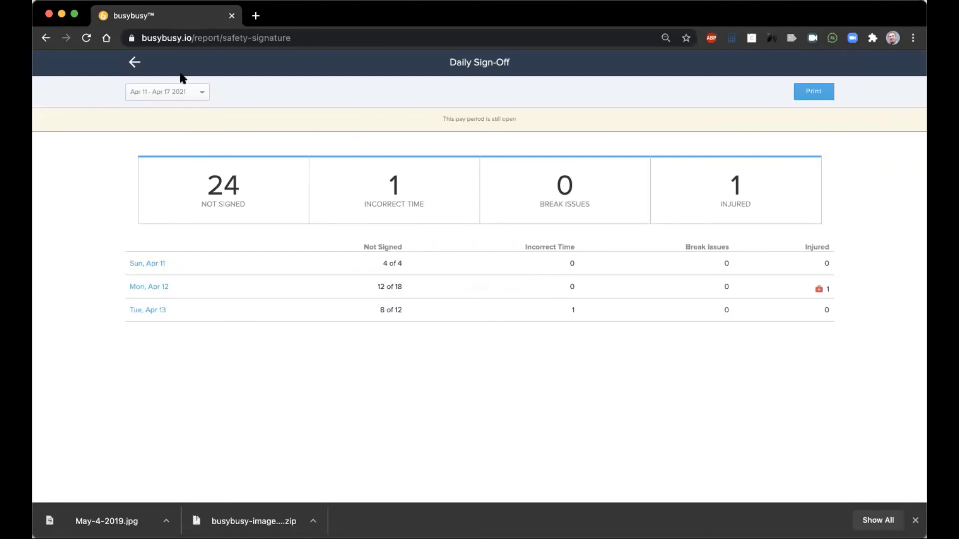
{"action": "left_click", "coordinate": [135, 62]}
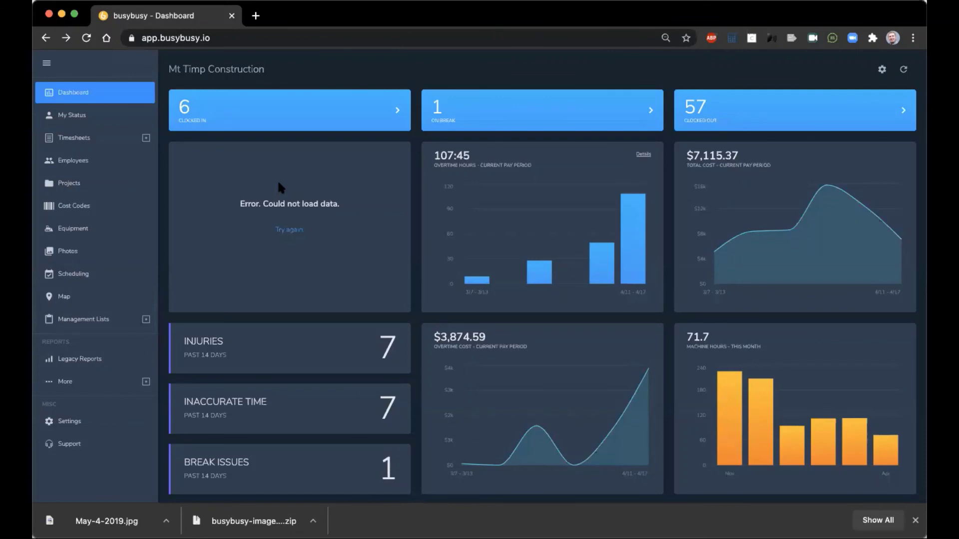
- View the available support options and close the Support dialog
{"action": "left_click", "coordinate": [69, 446]}
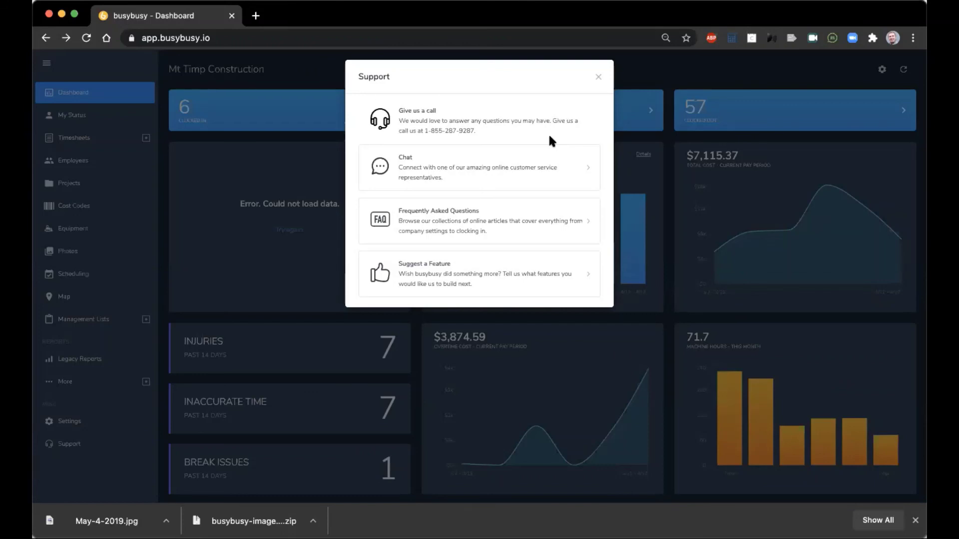
{"action": "left_click", "coordinate": [598, 76]}
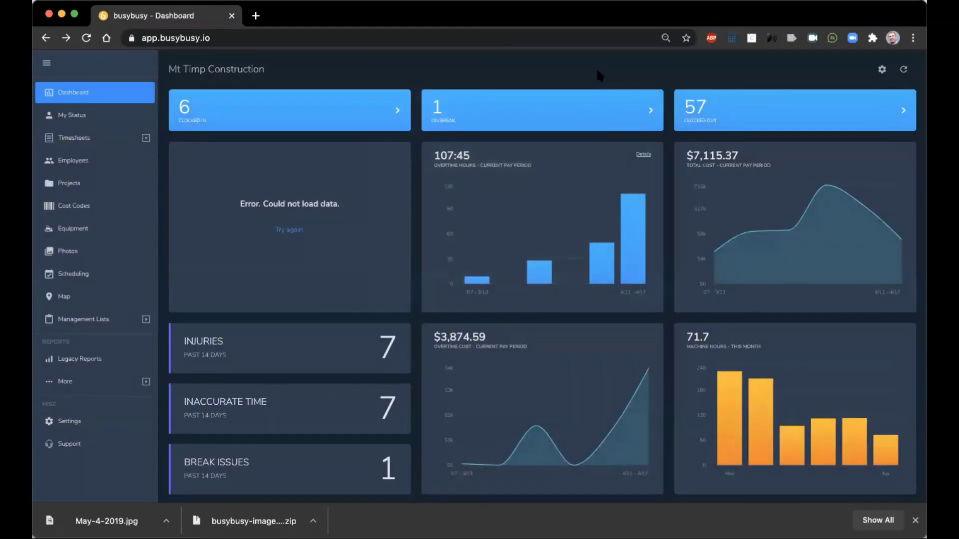